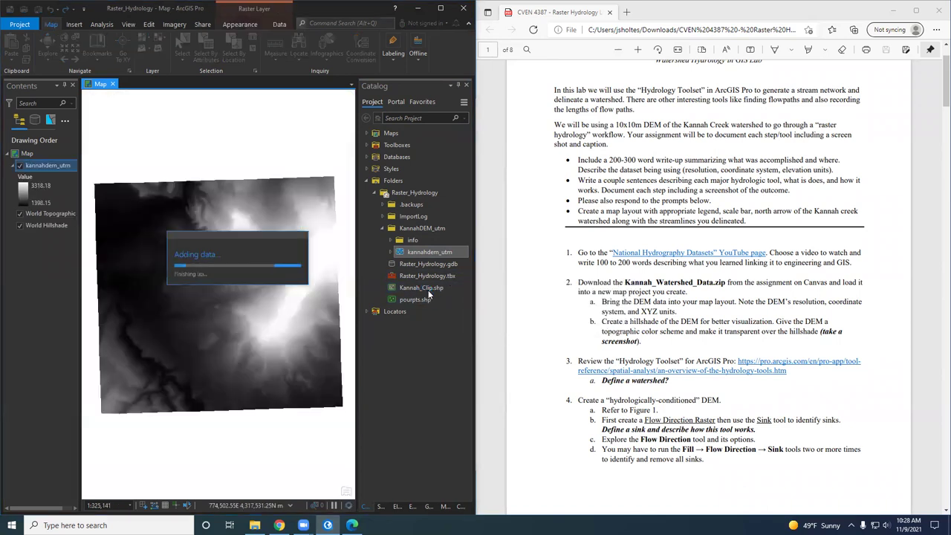
- Add Kannah_Clip.shp and pourpts.shp from the project folder to the map, hiding the Kannah_Clip layer
left_click(421, 291)
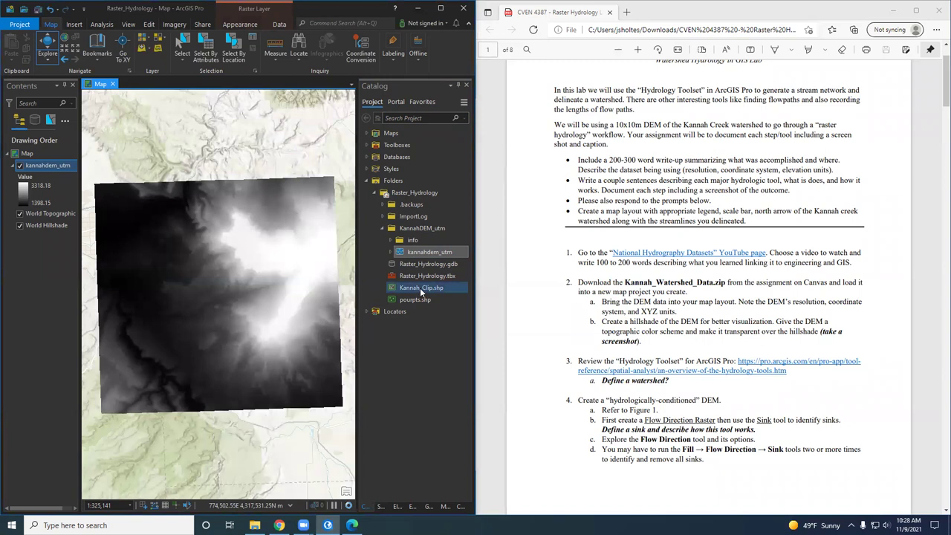
left_click_drag(421, 291, 294, 293)
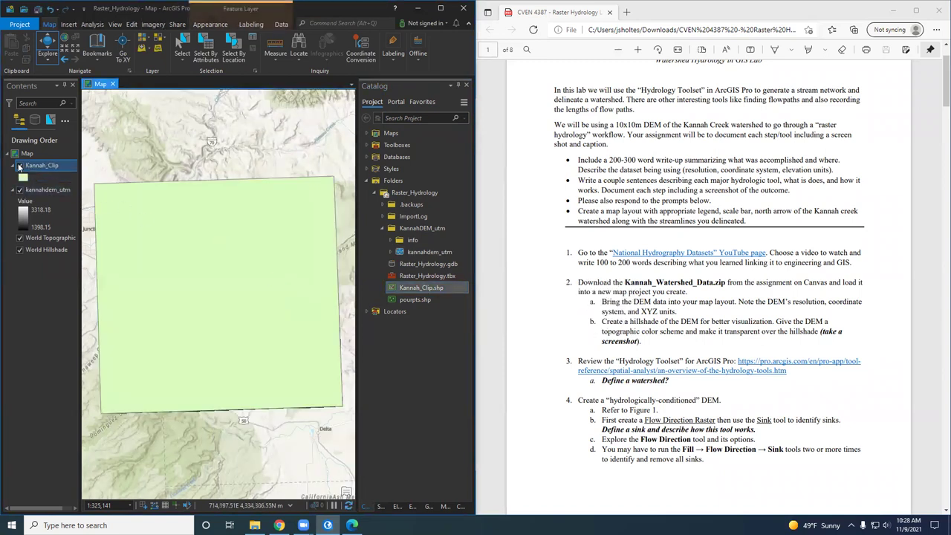
left_click(19, 166)
left_click_drag(417, 299, 187, 297)
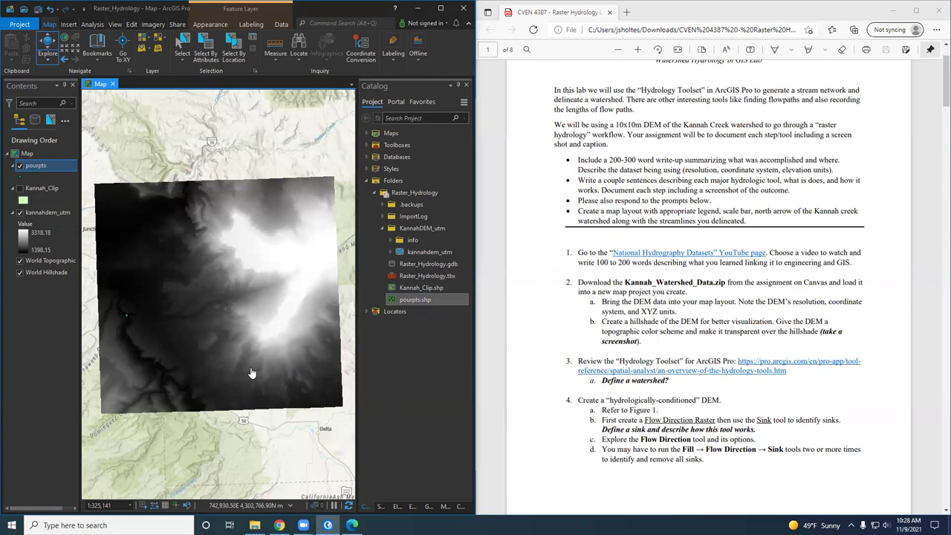
- Read the lab instructions for creating a hydrologically-conditioned DEM, including the Figure 1 workflow
scroll(608, 334, "down", 2)
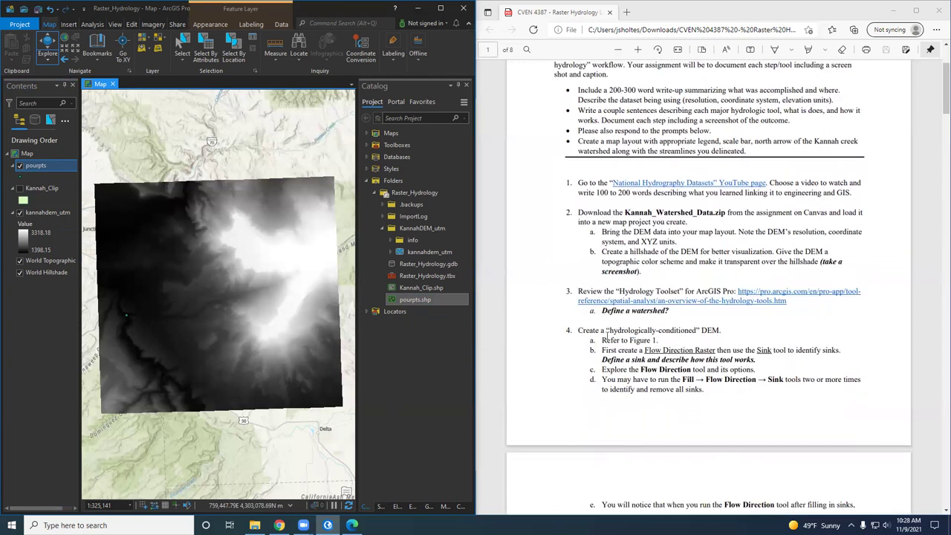
left_click_drag(578, 328, 725, 329)
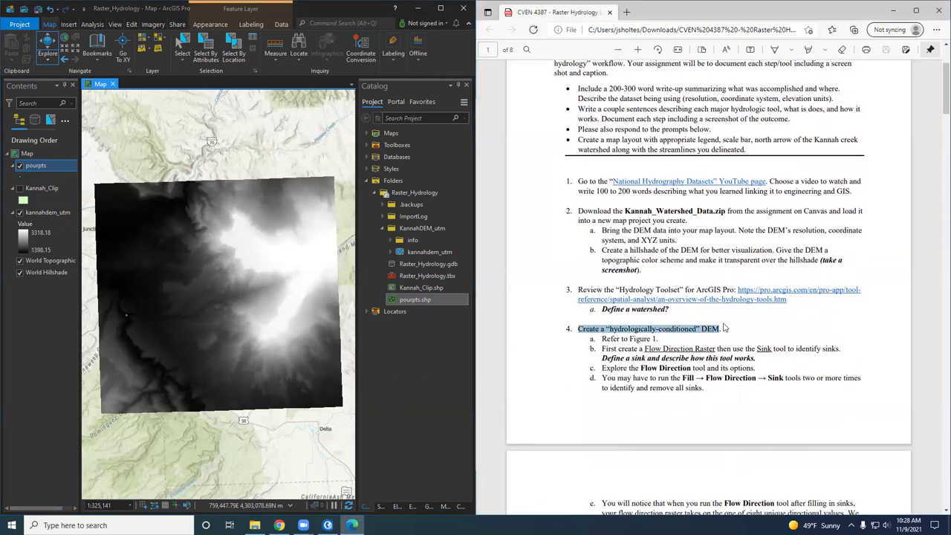
left_click(674, 340)
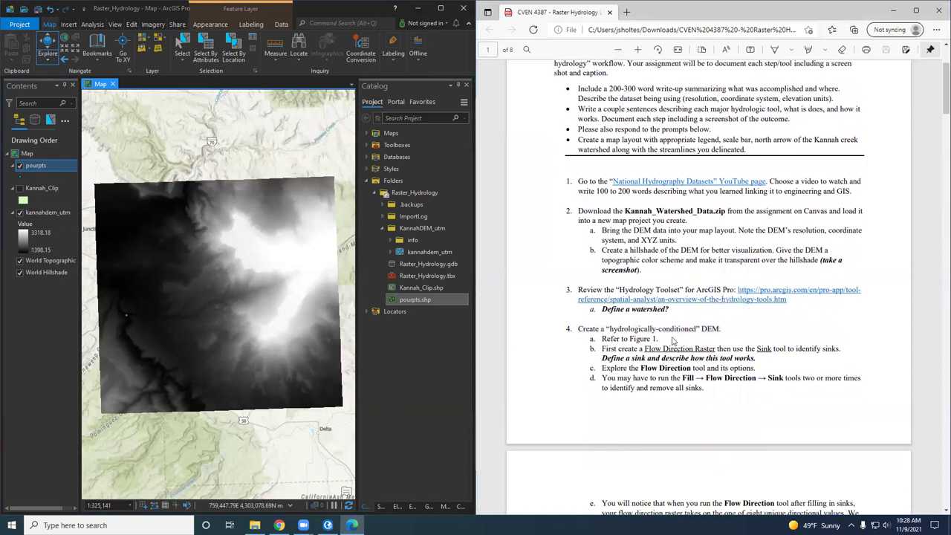
scroll(673, 340, "down", 7)
scroll(630, 327, "down", 1)
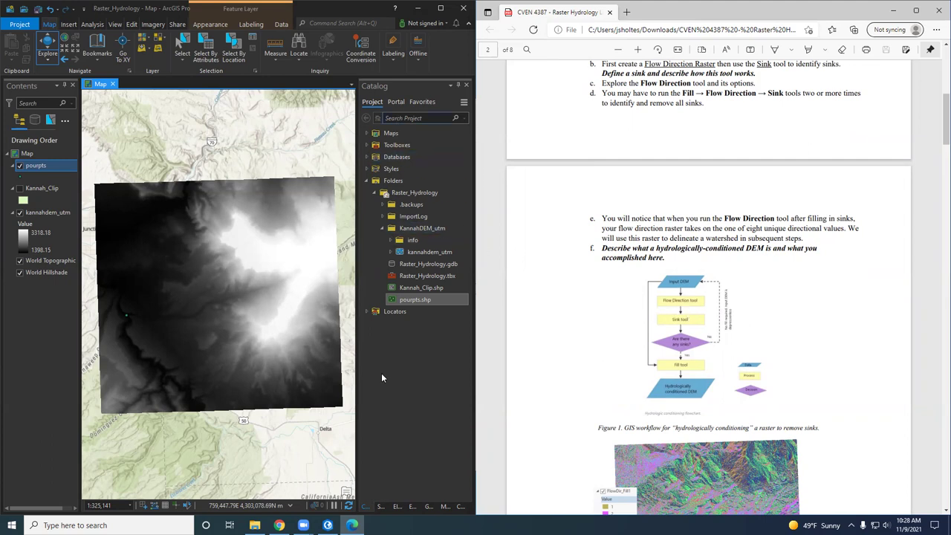
- Find the Flow Direction geoprocessing tool and set kannahdem_utm as its input surface raster
left_click(429, 507)
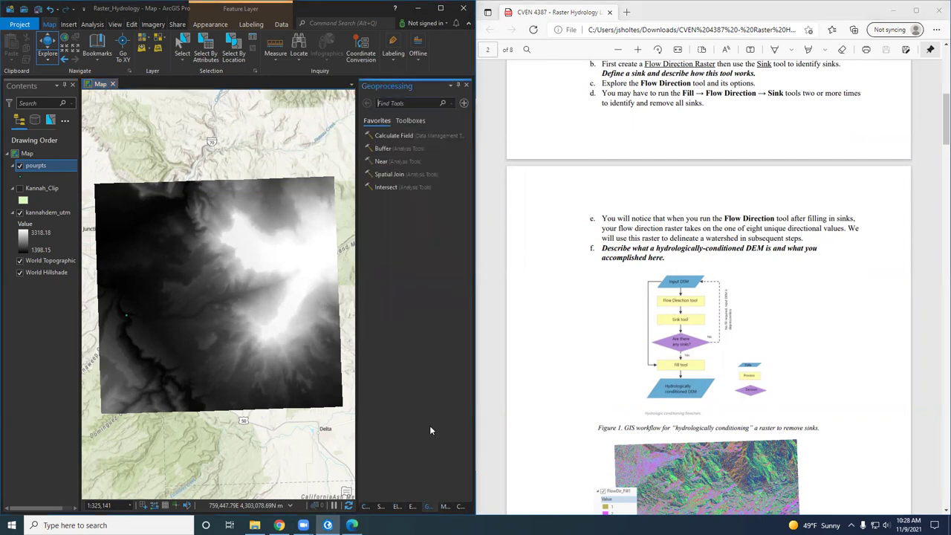
left_click(388, 103)
type("flow direction")
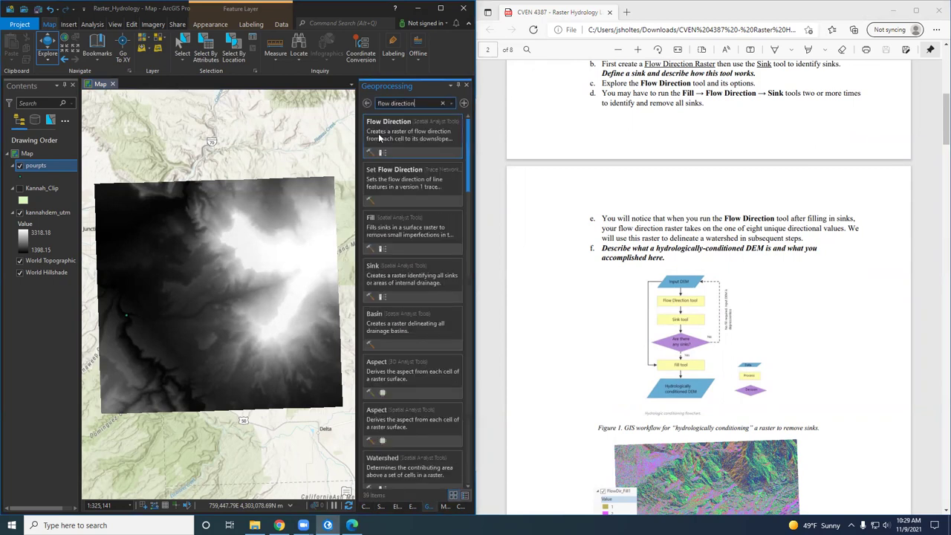
left_click(409, 139)
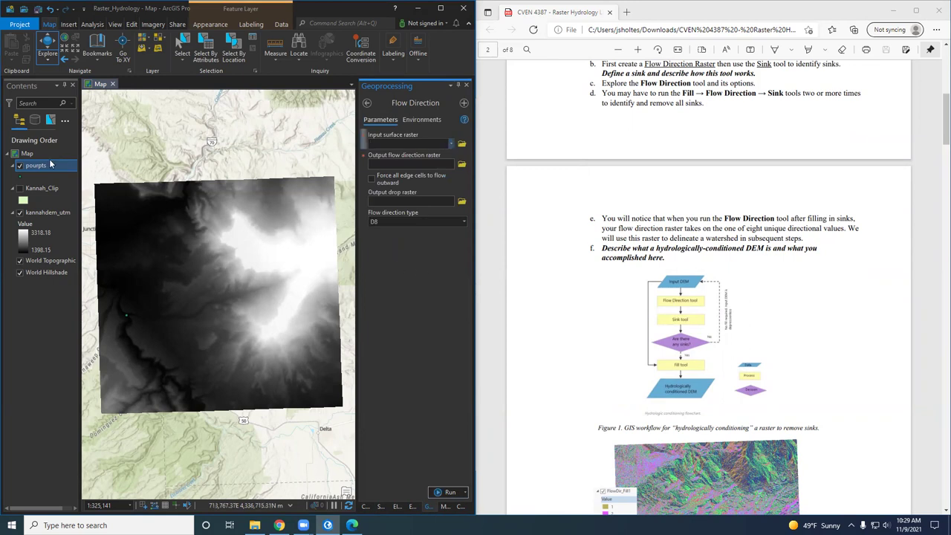
left_click(39, 212)
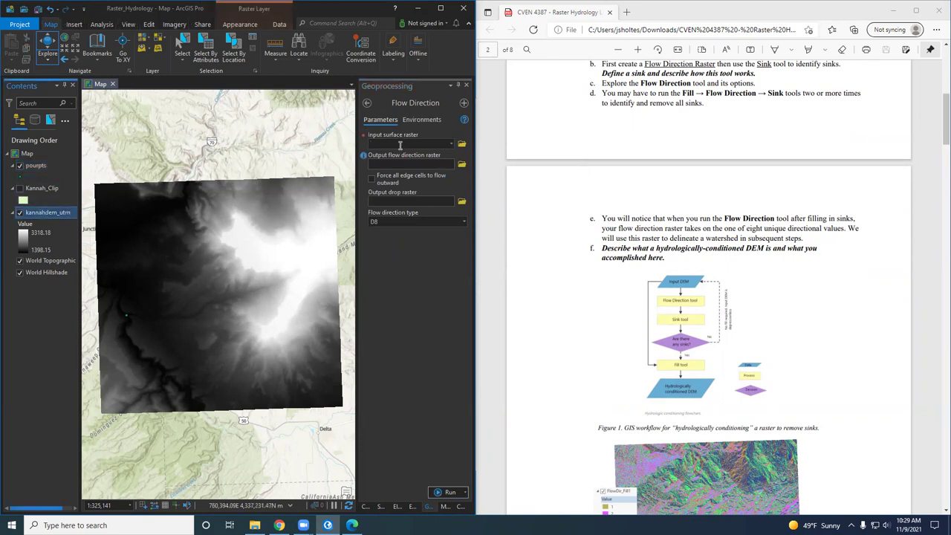
left_click(451, 143)
left_click(435, 154)
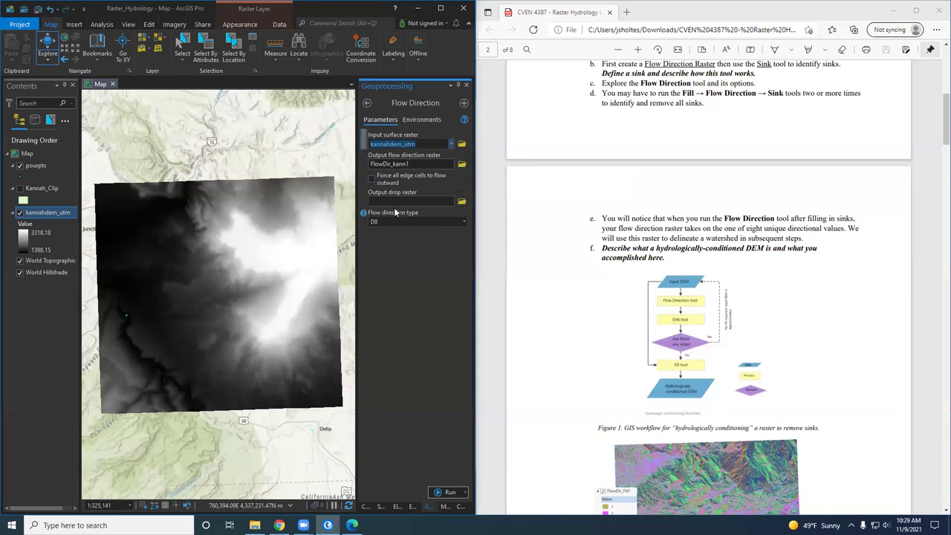
- Review the flow direction types against the lab instructions, choose D8 and run the Flow Direction tool
left_click(461, 221)
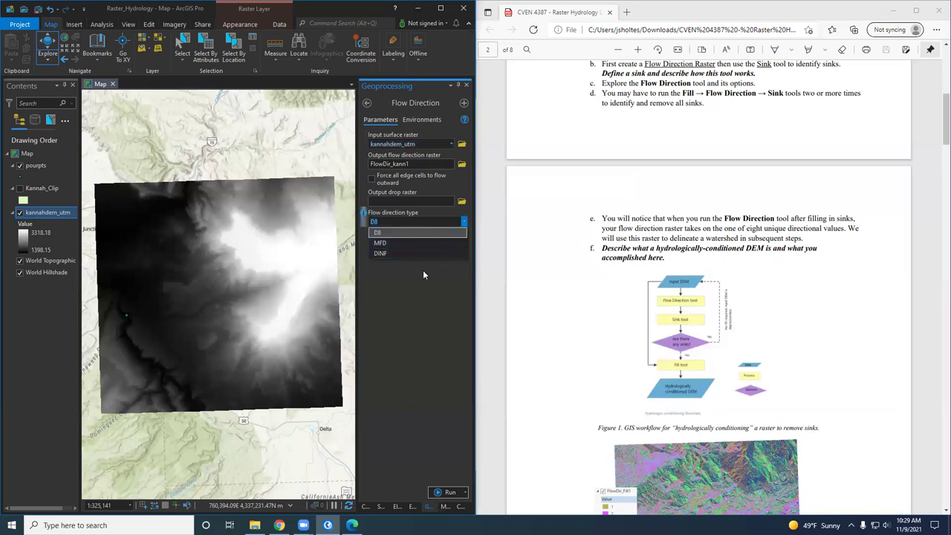
left_click(698, 209)
scroll(696, 205, "up", 2)
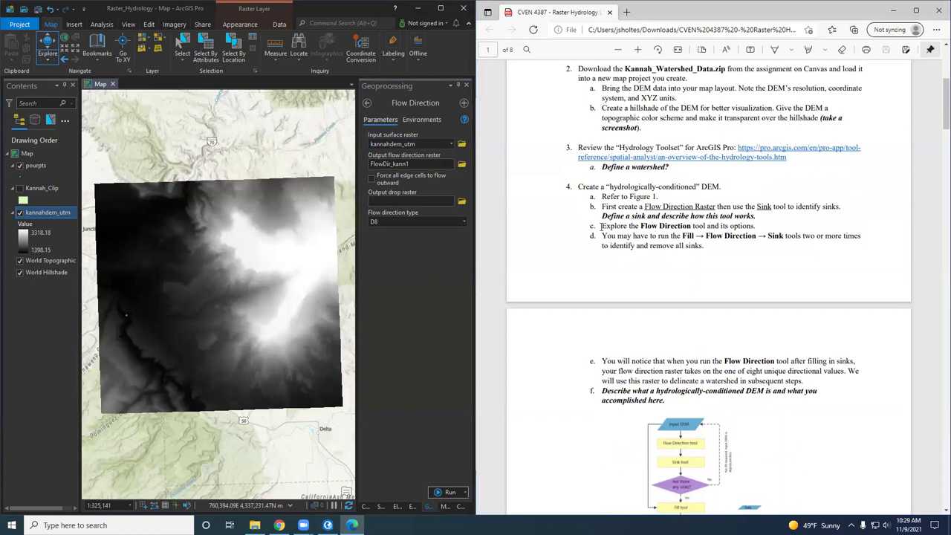
left_click(463, 223)
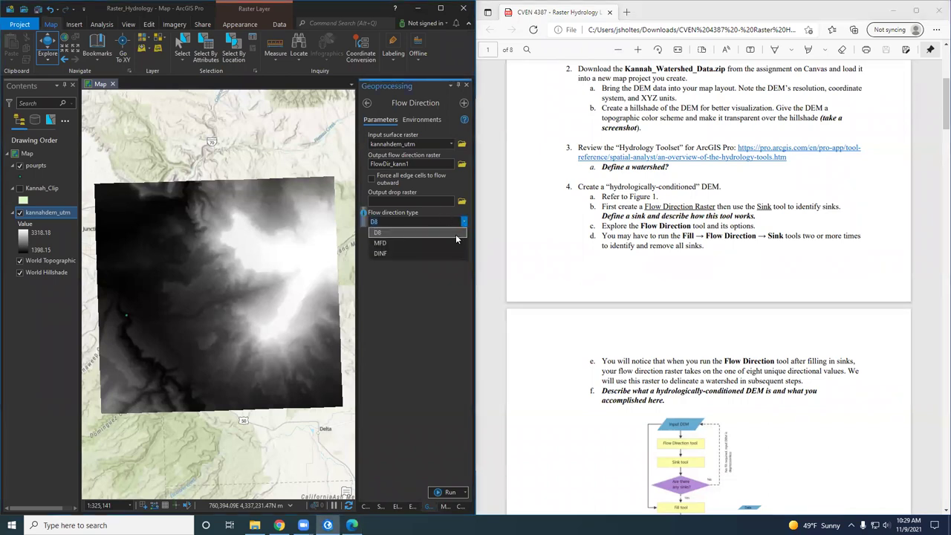
left_click(385, 232)
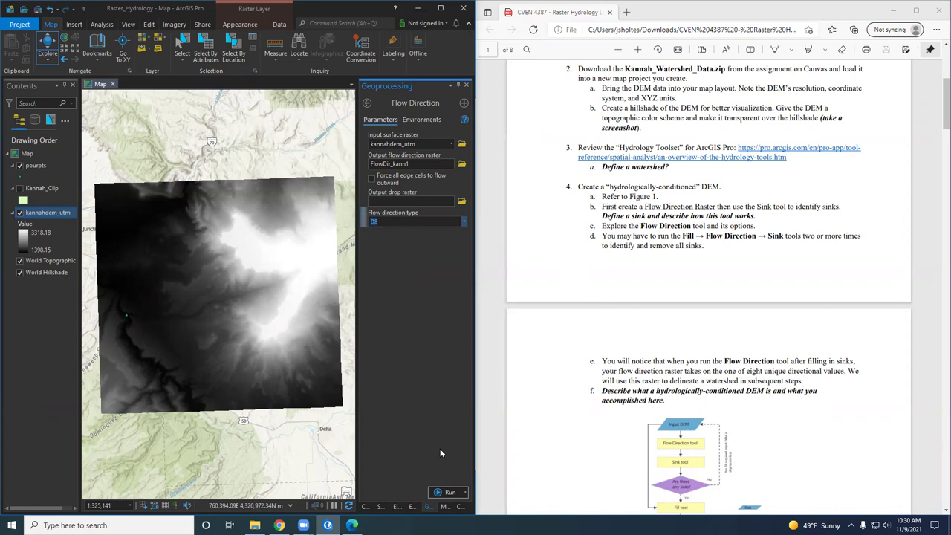
left_click(447, 493)
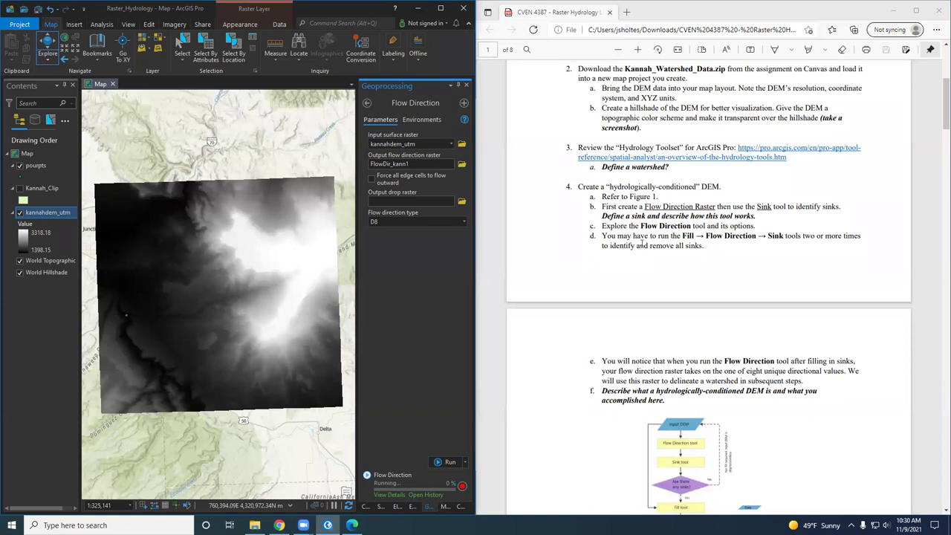
- Read the lab's Fill, Flow Direction and Sink instructions and the example flow direction raster in Figure 2
left_click(654, 252)
scroll(725, 160, "down", 2)
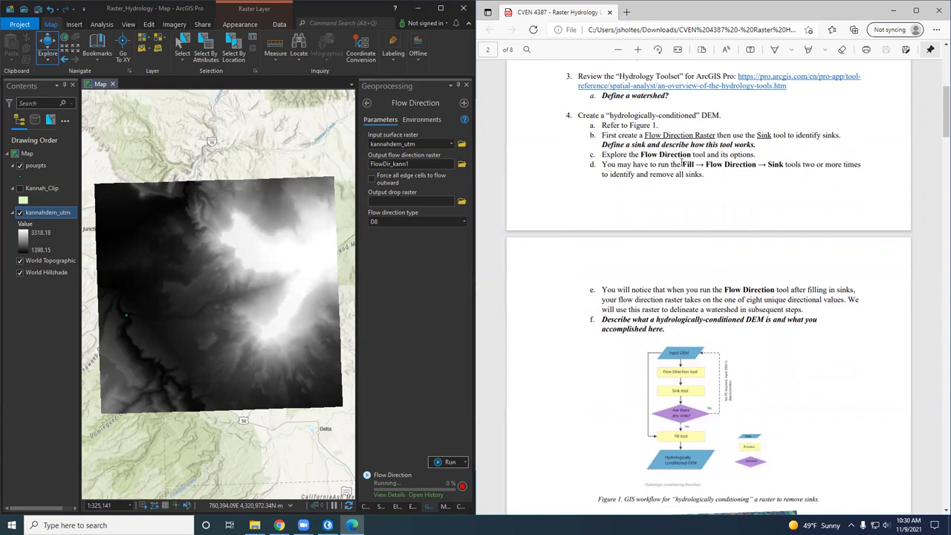
left_click_drag(682, 164, 786, 161)
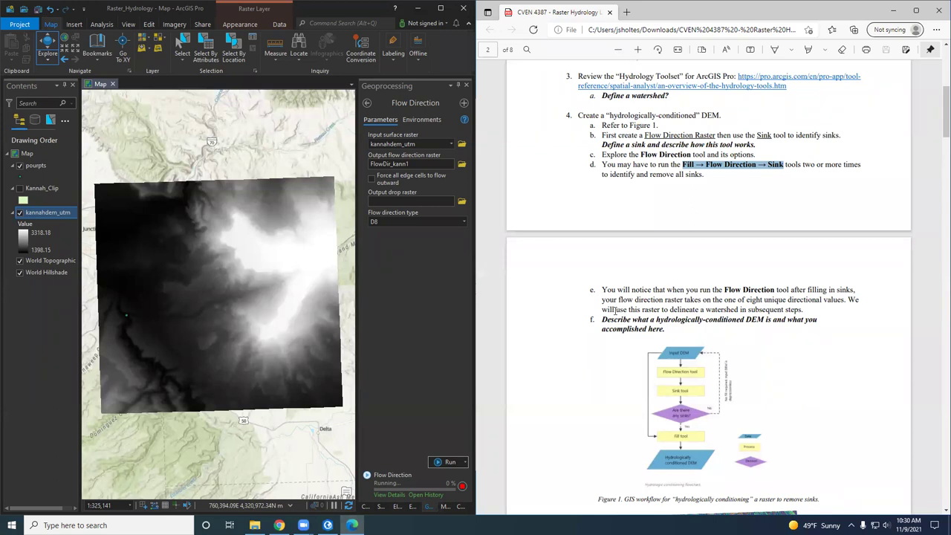
scroll(637, 284, "down", 1)
scroll(648, 165, "up", 1)
scroll(628, 348, "down", 3)
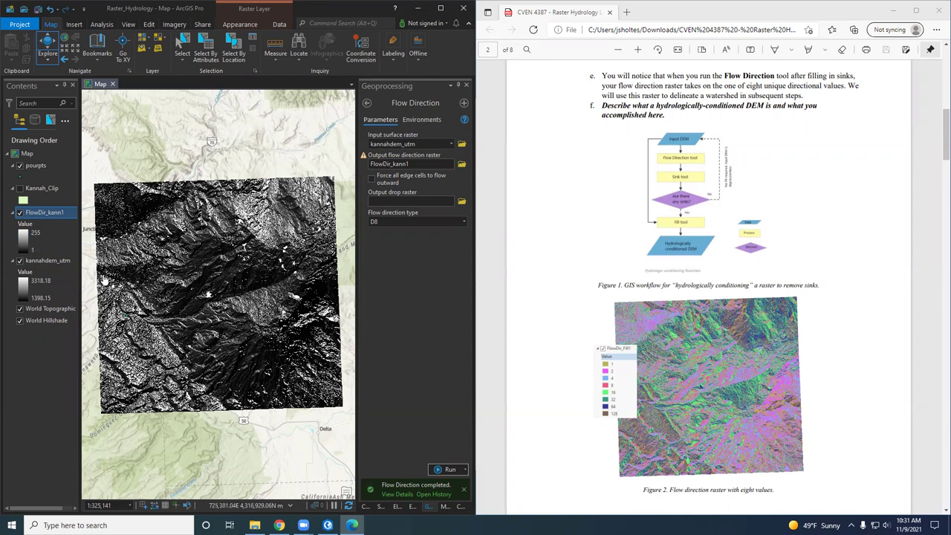
- Recolour the stretched FlowDir_kann1 raster with the multicolour scheme running from purple through blue and green to red
left_click(20, 247)
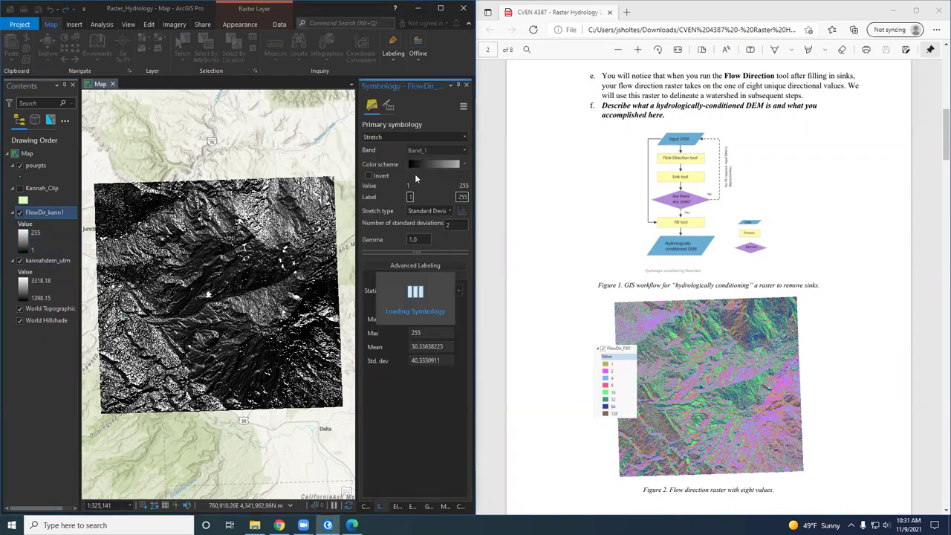
left_click(465, 165)
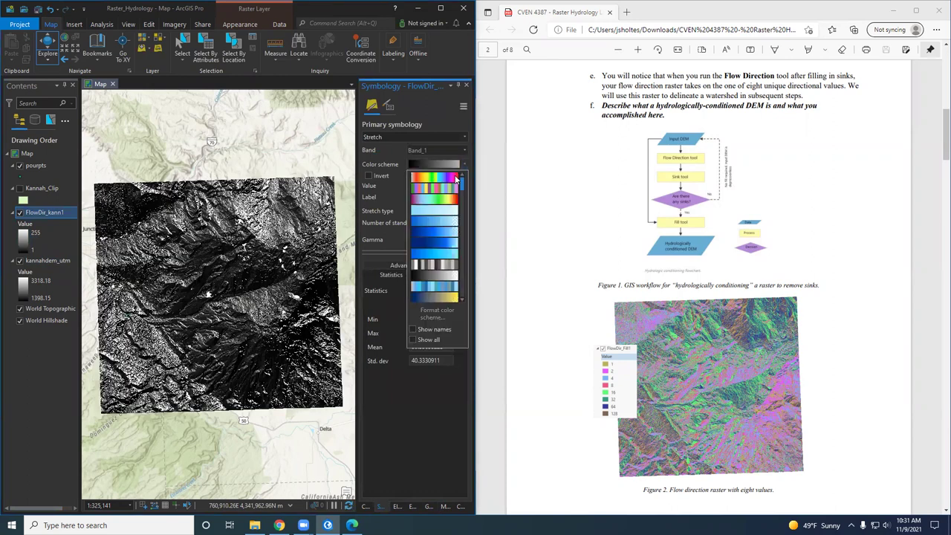
left_click(445, 179)
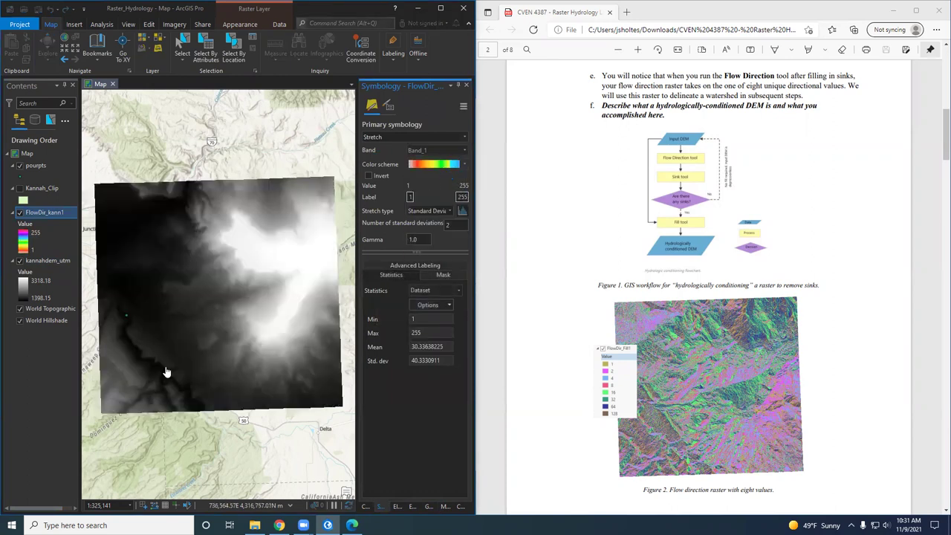
left_click(462, 164)
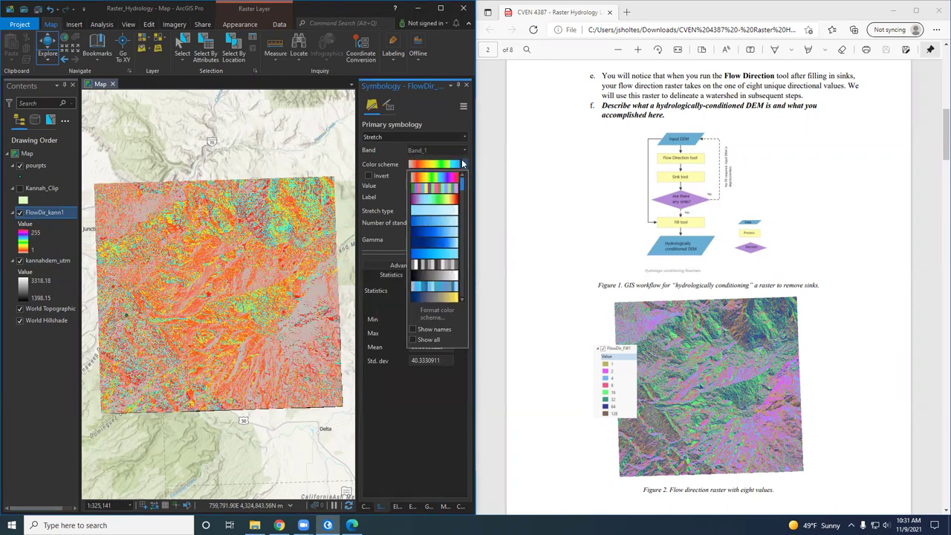
left_click(450, 202)
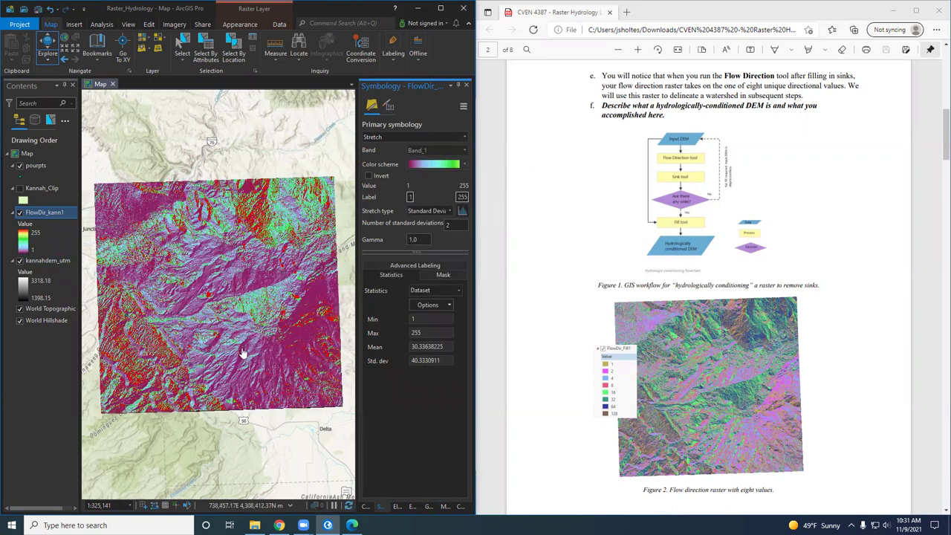
- Inspect the FlowDir_kann1 pixel values at several places across the raster, finally closing the pop-up
left_click(198, 308)
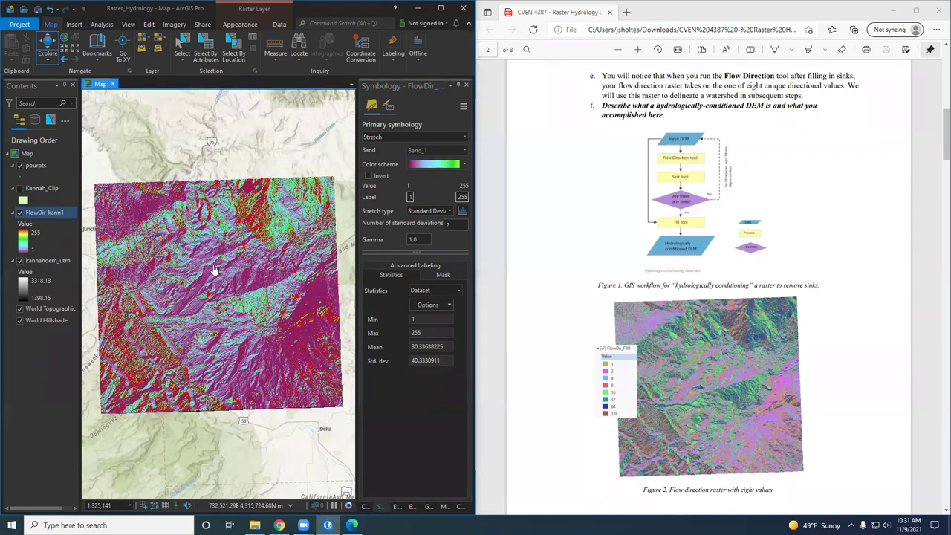
left_click(193, 298)
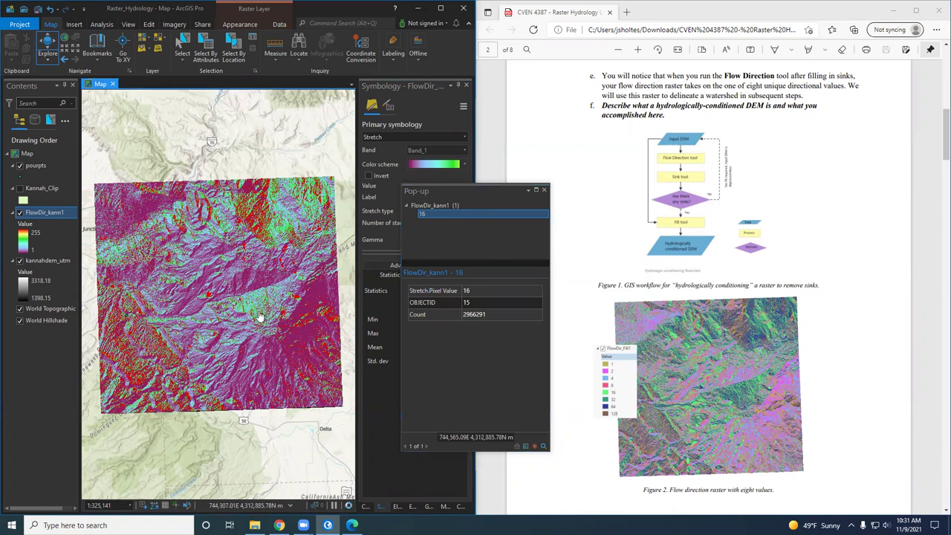
left_click(266, 288)
left_click(295, 247)
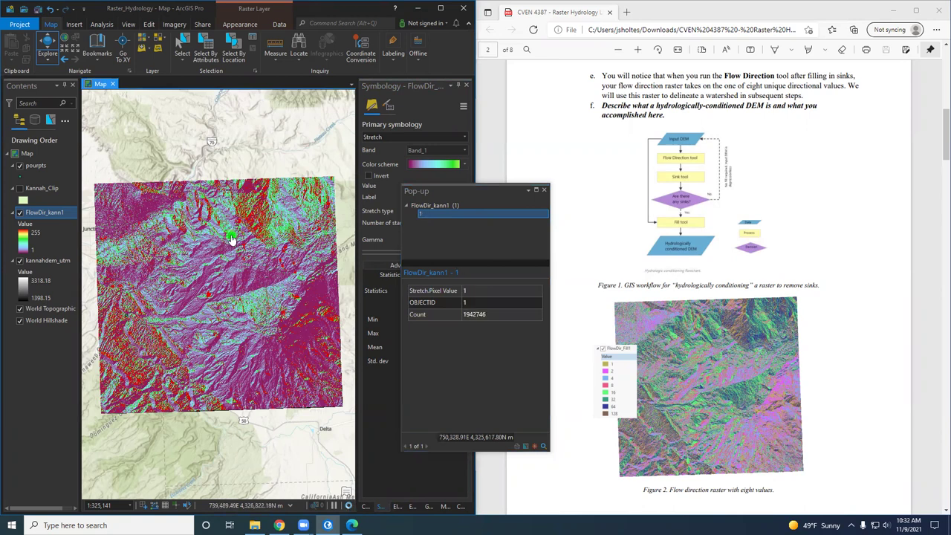
left_click(191, 264)
left_click(128, 277)
left_click(293, 419)
left_click(261, 365)
left_click(260, 366)
left_click(132, 379)
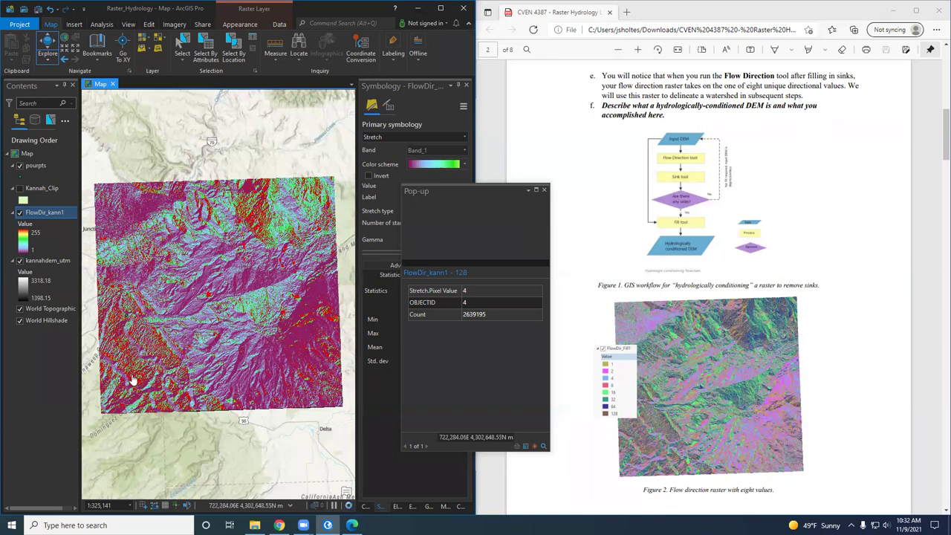
left_click(544, 189)
- Switch to Chrome and run a Google image search for D8 flow direction in a new tab
scroll(613, 257, "up", 2)
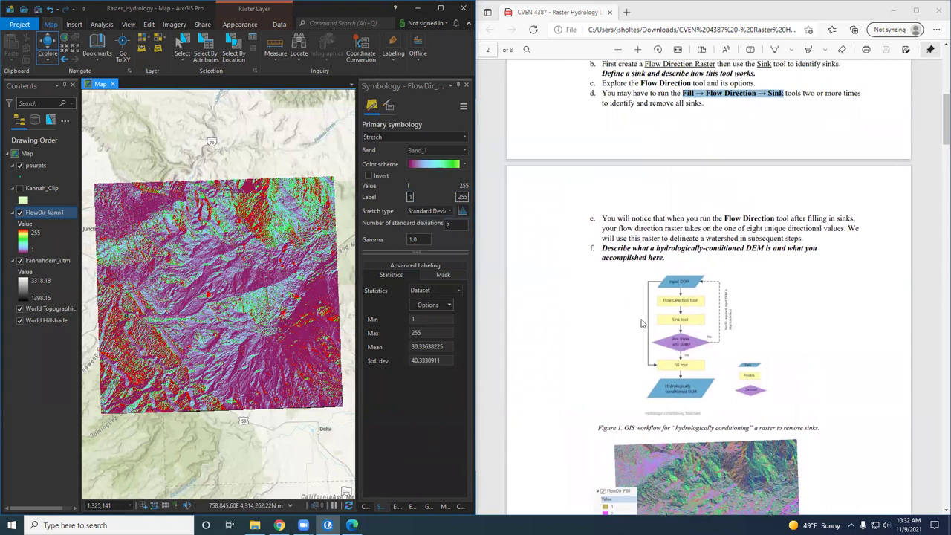
left_click(279, 526)
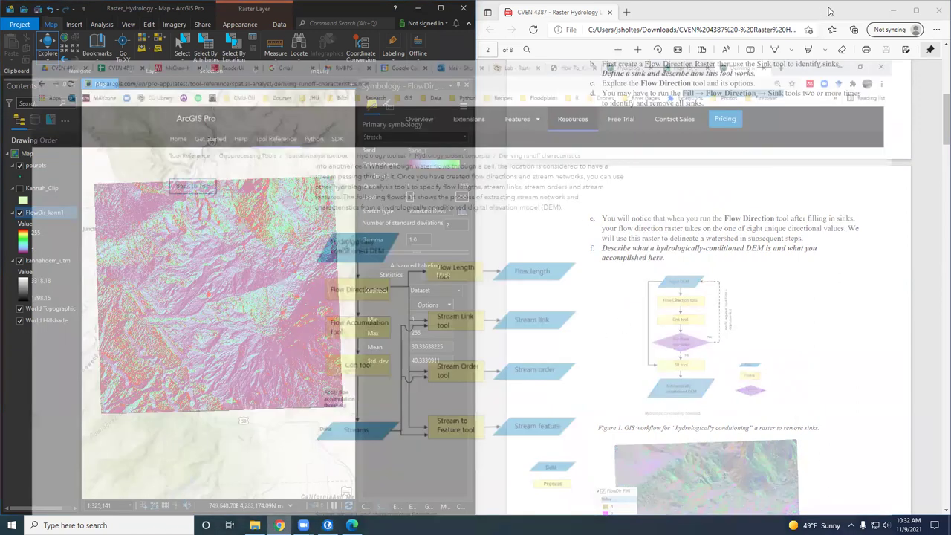
left_click(829, 8)
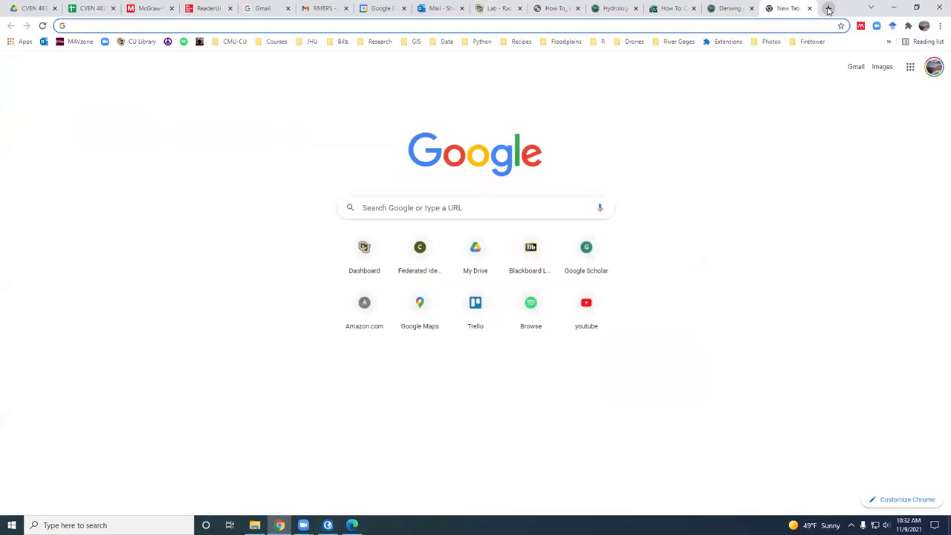
type("d8 flow direct")
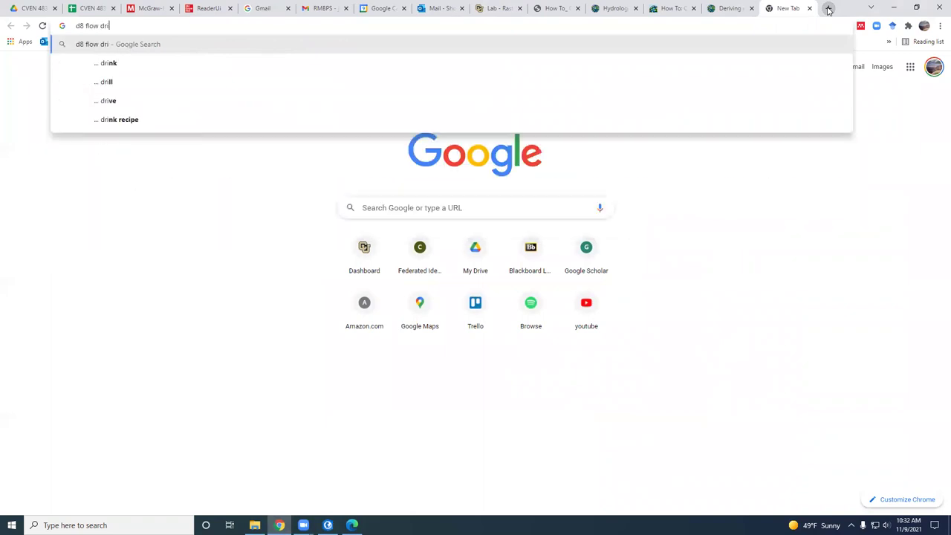
type("ion")
key("Return")
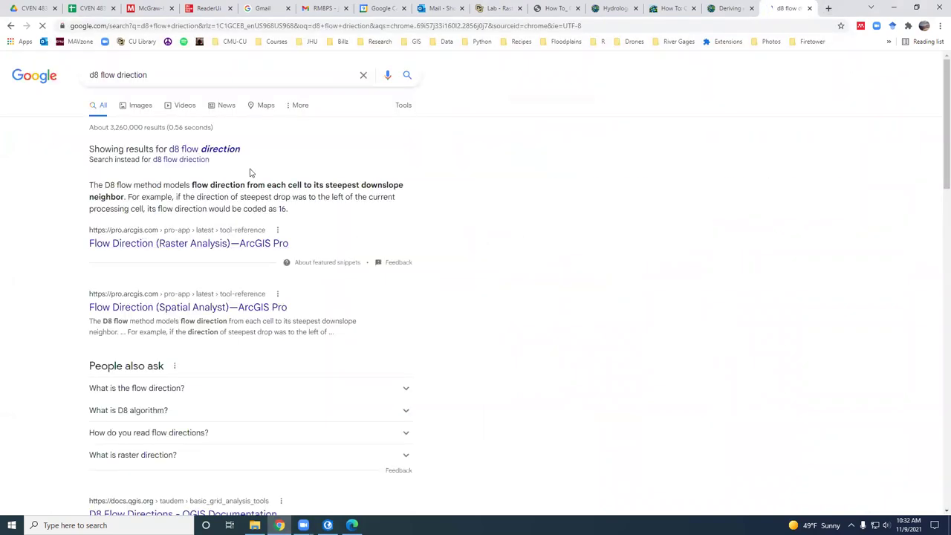
left_click(137, 105)
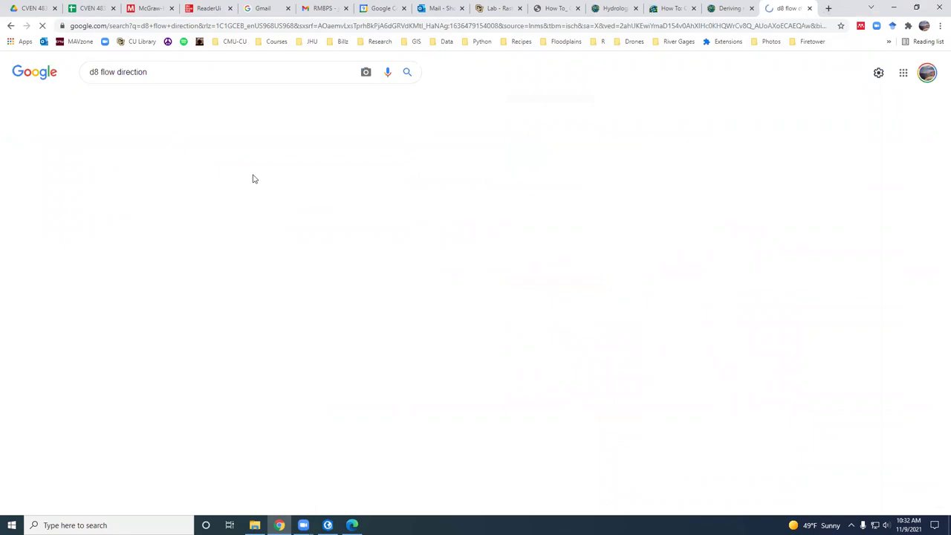
- Open the D8 direction coding diagram with the downslope block figure from the image results and view it on its ResearchGate page
left_click(267, 200)
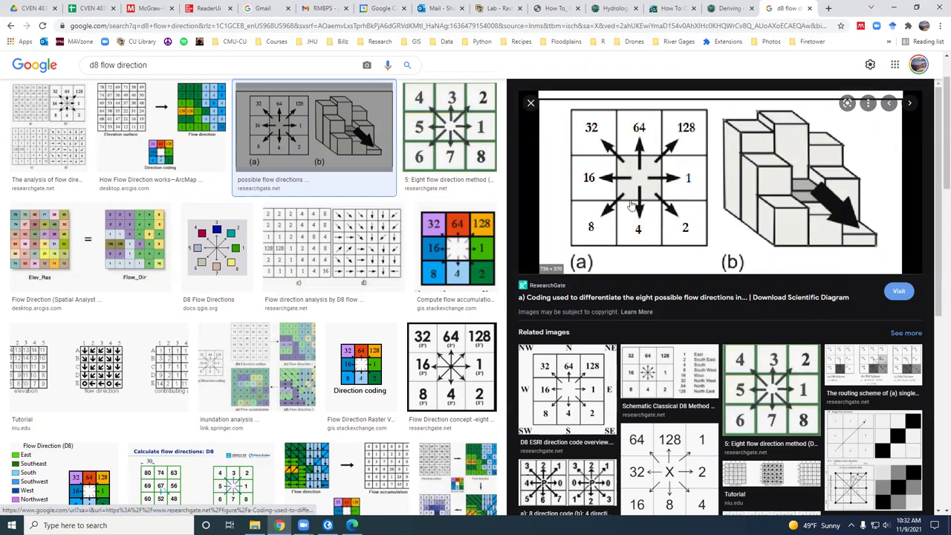
left_click(636, 244)
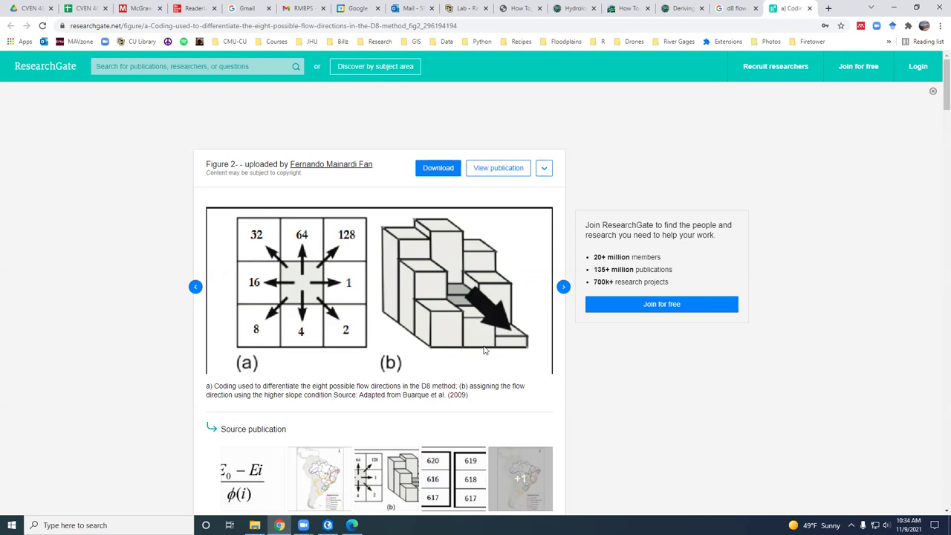
- Switch to ArcGIS Pro, hide FlowDir_kann1 to inspect one kannahdem_utm pixel's elevation, and make FlowDir_kann1 visible again
left_click(328, 525)
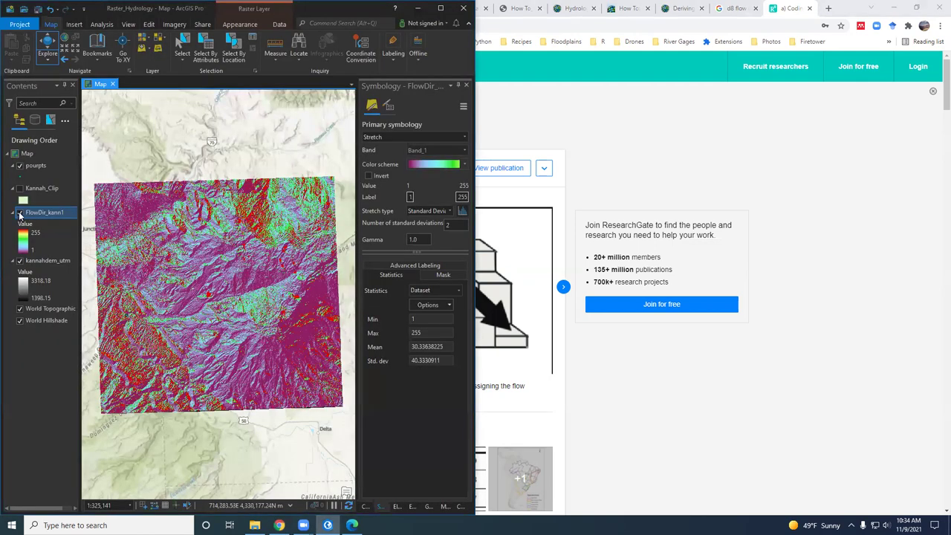
left_click(20, 213)
left_click(255, 344)
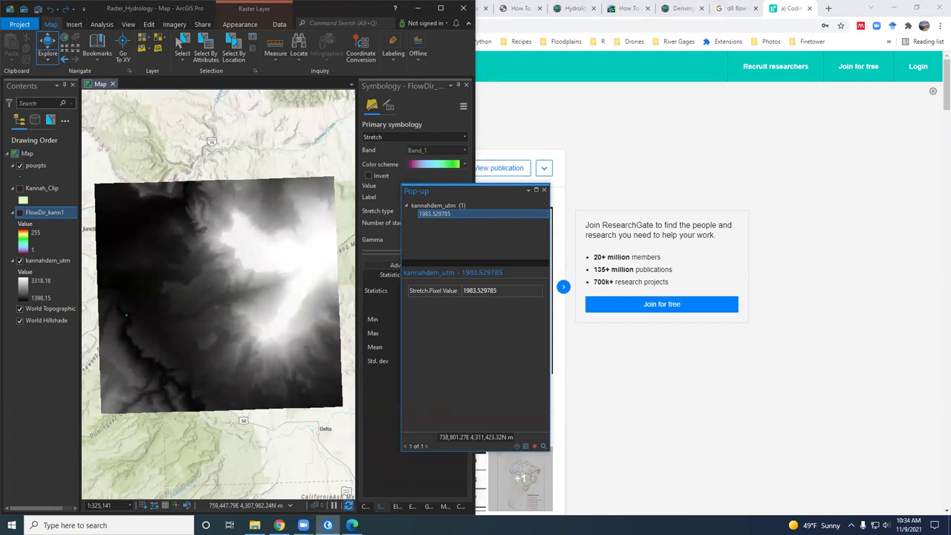
left_click(544, 189)
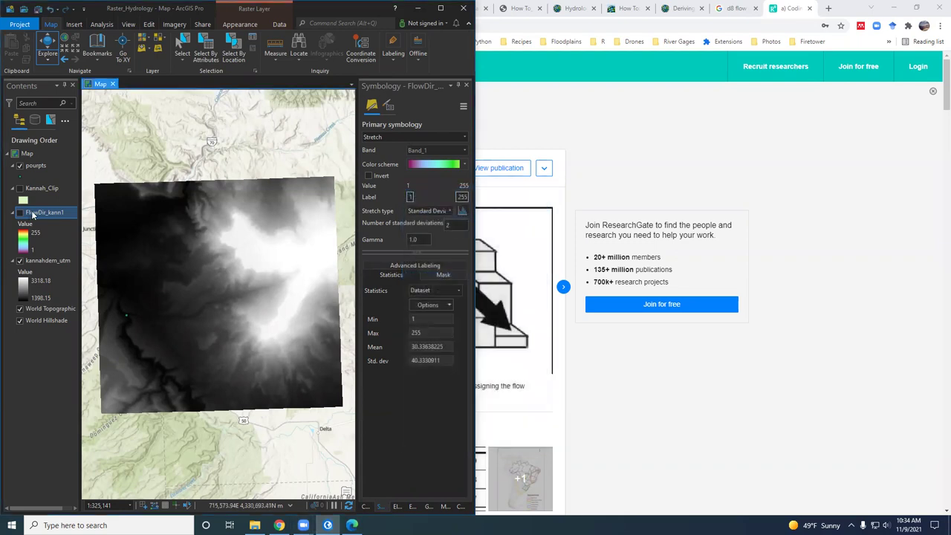
left_click(20, 214)
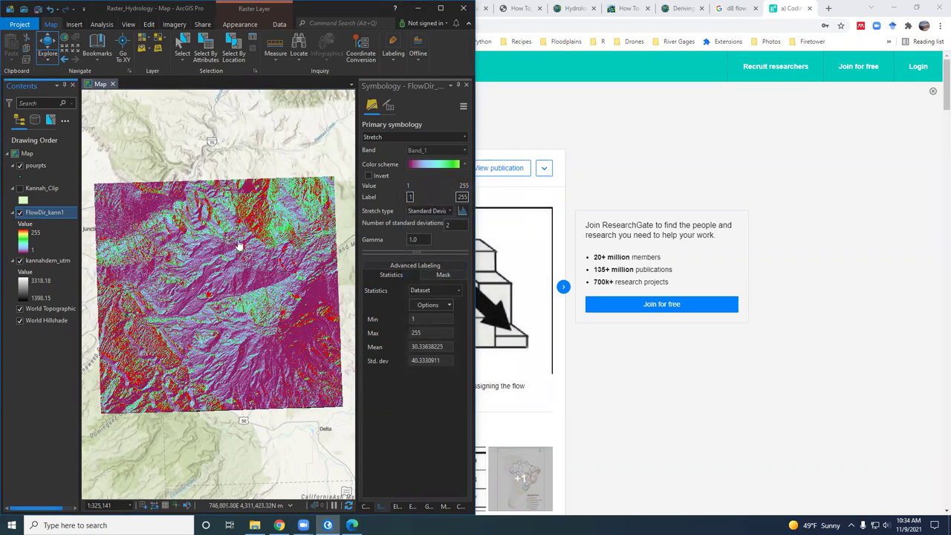
- Change the FlowDir_kann1 symbology to Discrete and apply a multicolour scheme of contrasting red, green, blue, yellow and pink bands
left_click(395, 137)
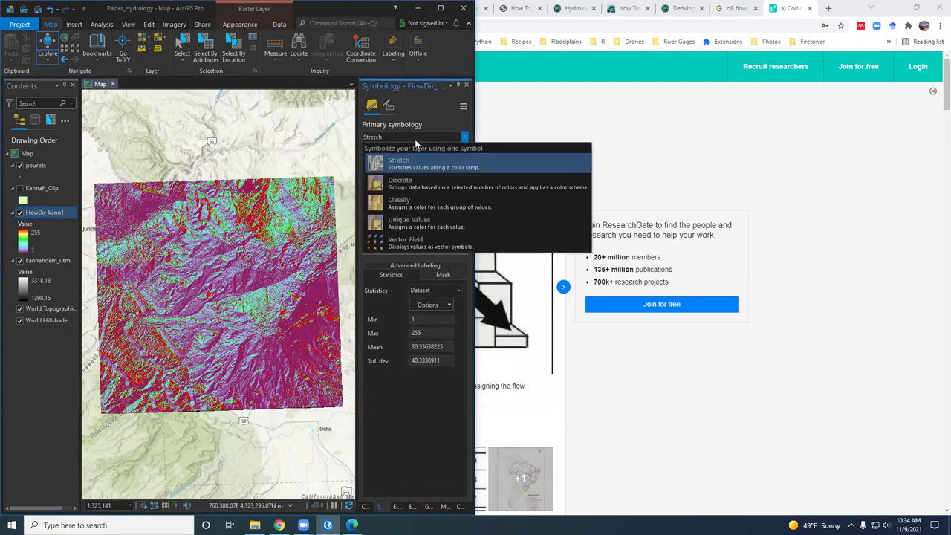
left_click(425, 187)
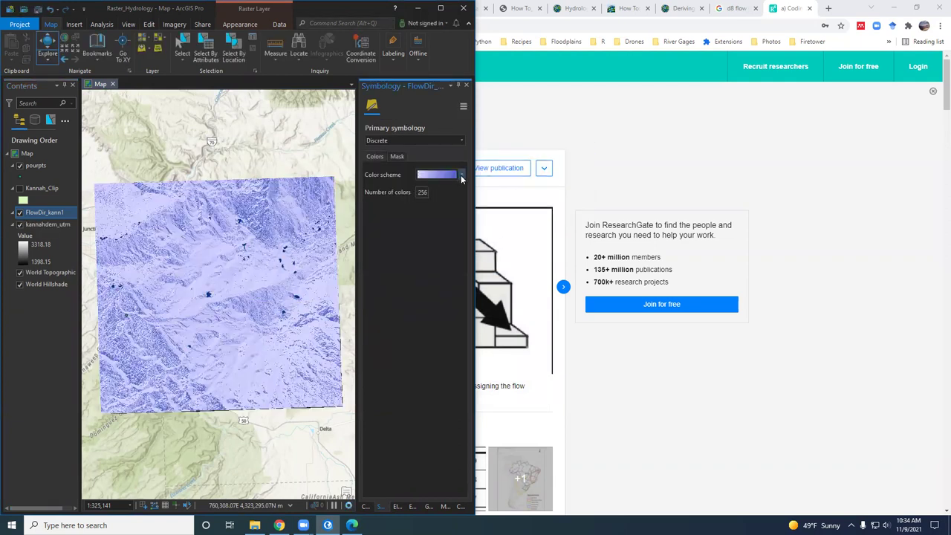
left_click(14, 215)
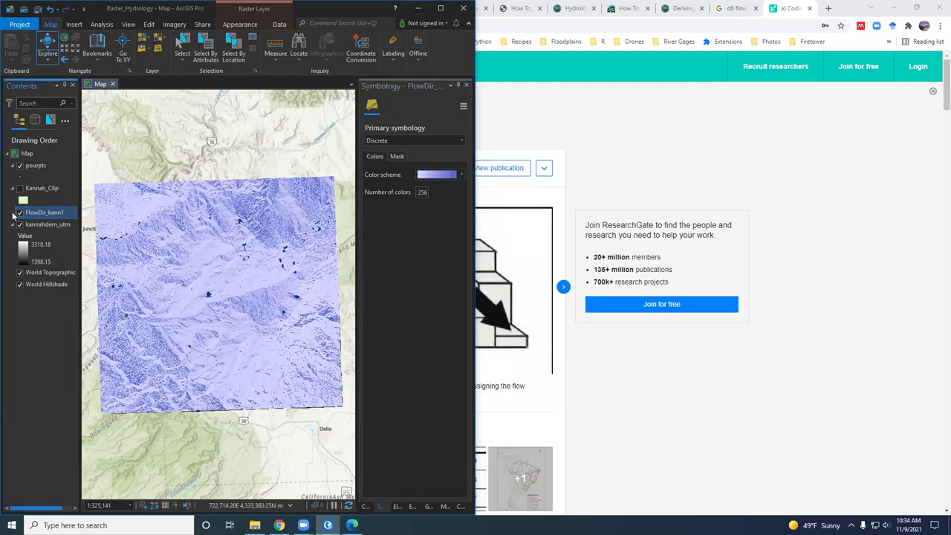
left_click(461, 175)
left_click(437, 196)
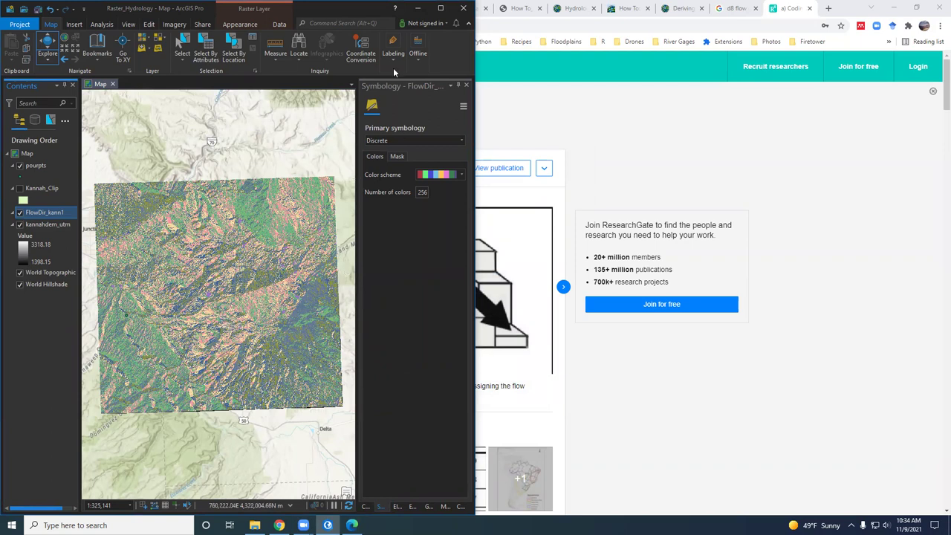
- Show the project's catalog contents and minimize Chrome to bring the lab instructions PDF back beside the map
left_click(365, 507)
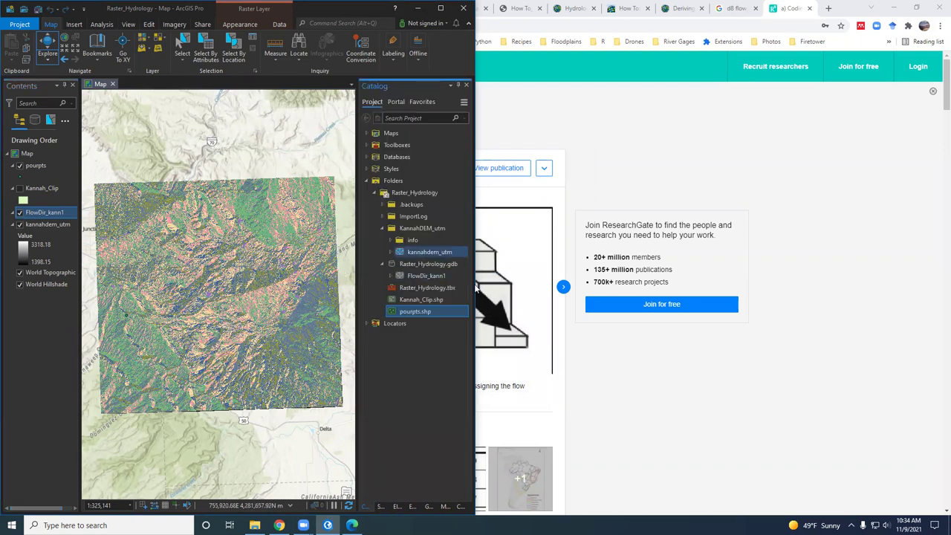
double_click(873, 7)
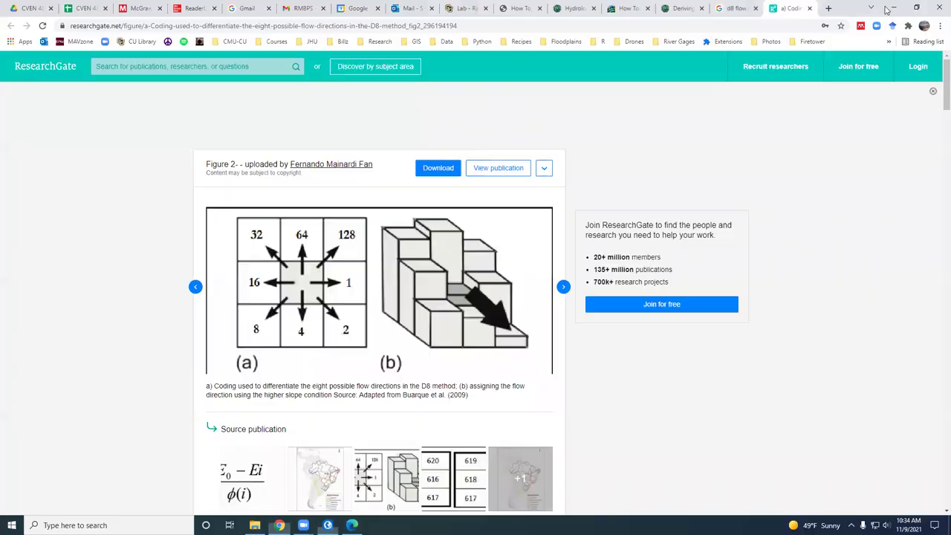
left_click(869, 7)
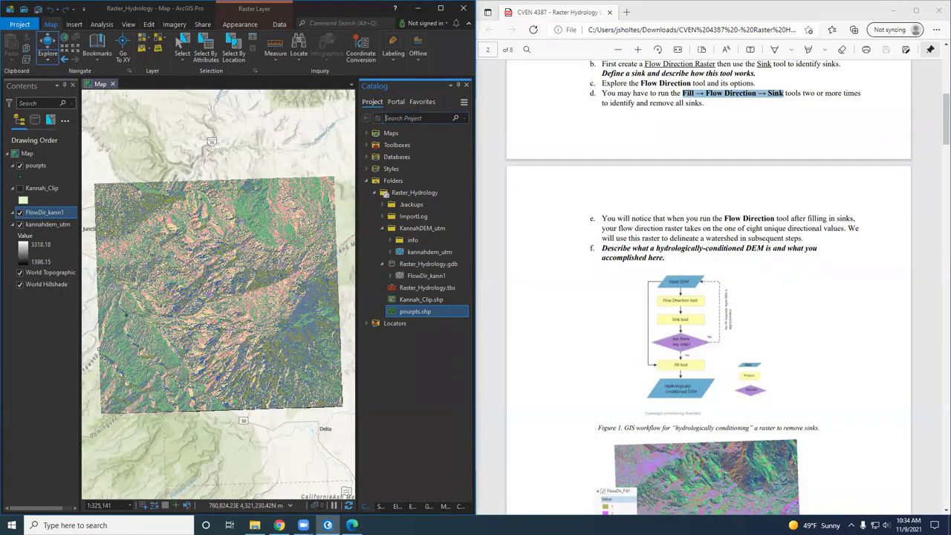
left_click(429, 506)
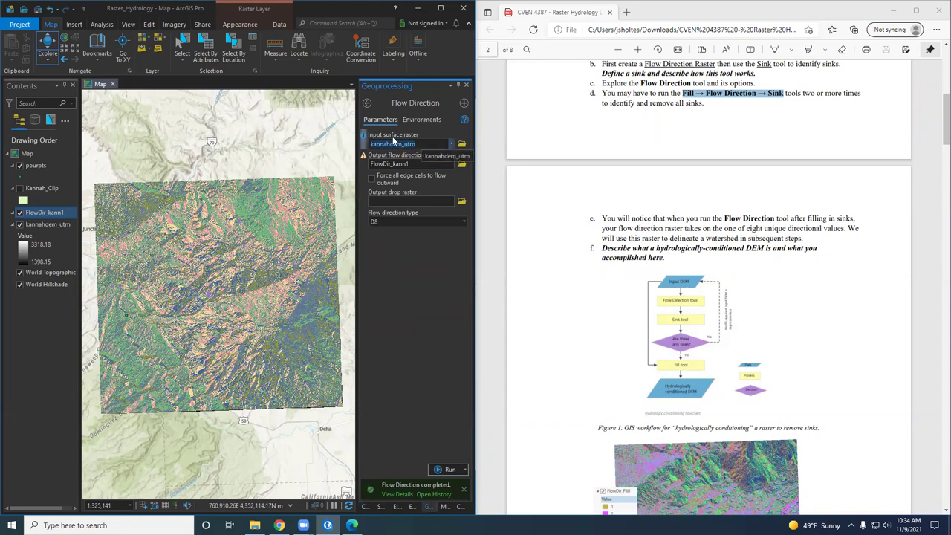
left_click(367, 103)
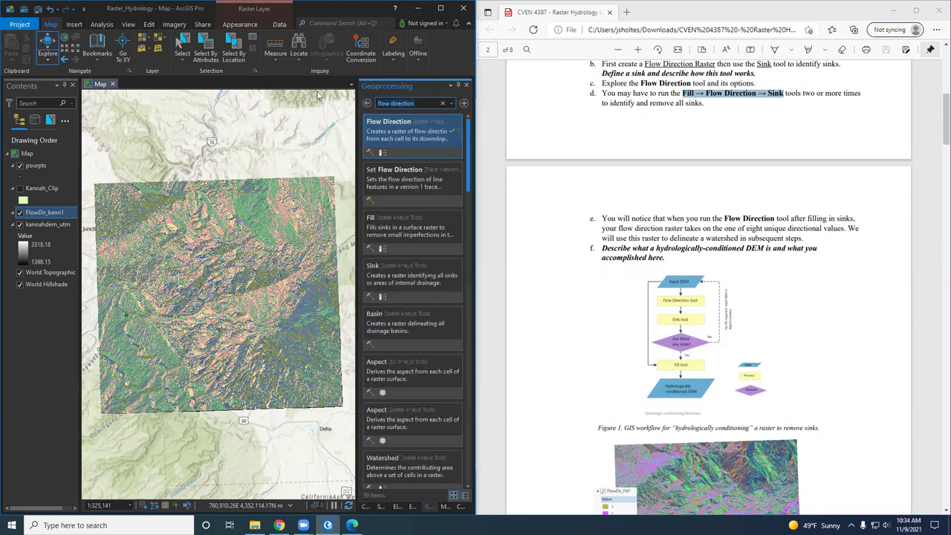
key("ctrl+a")
type("fill")
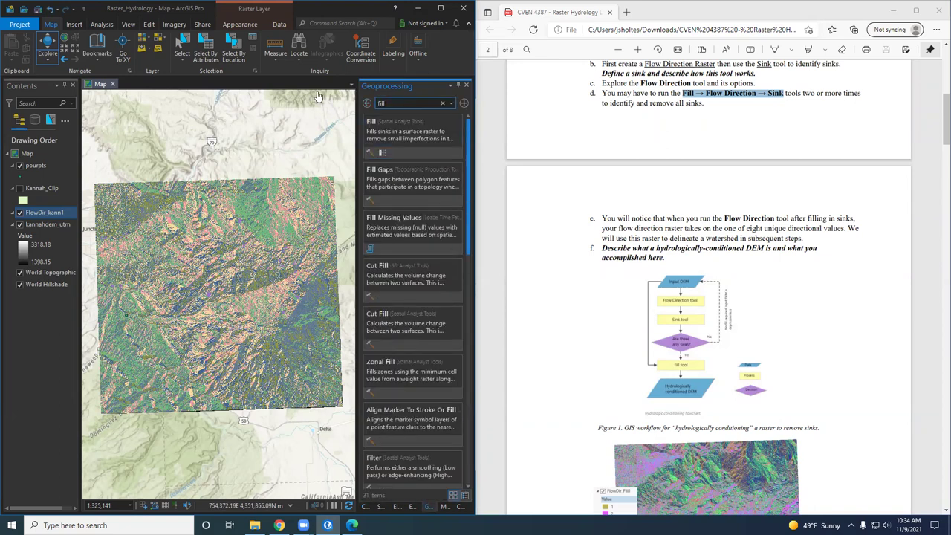
left_click(396, 134)
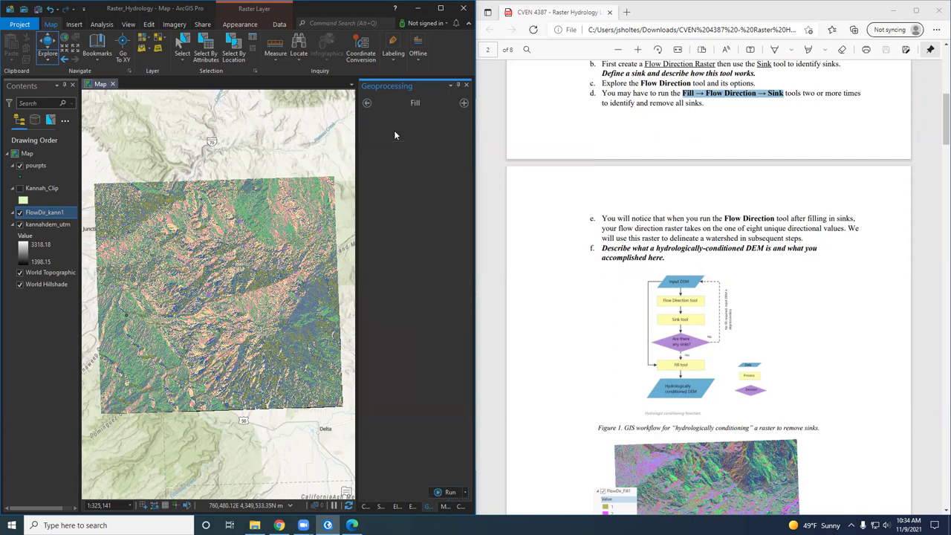
left_click(366, 104)
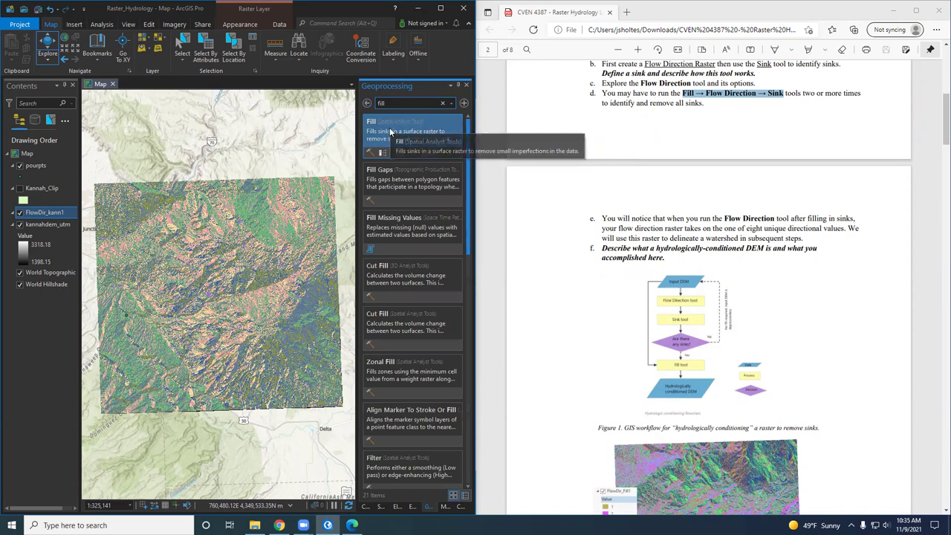
left_click(385, 139)
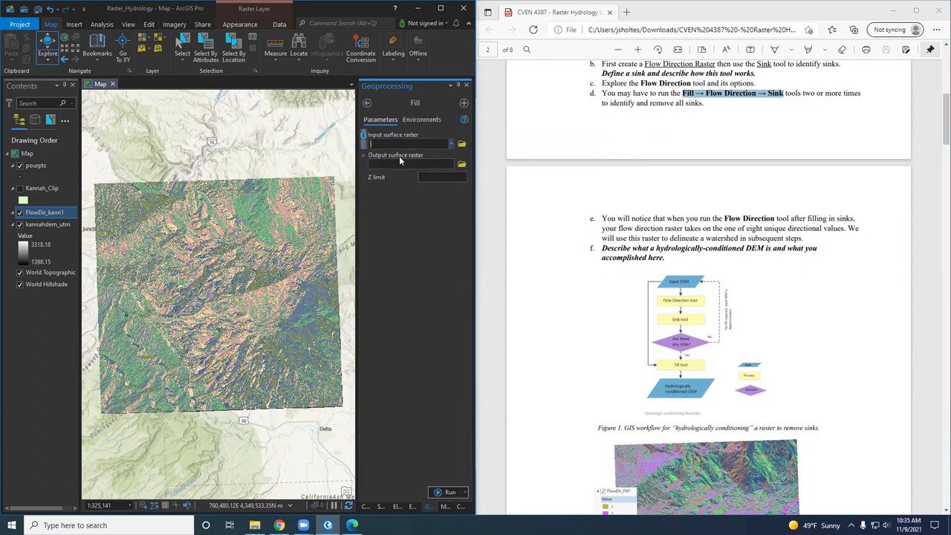
left_click(451, 145)
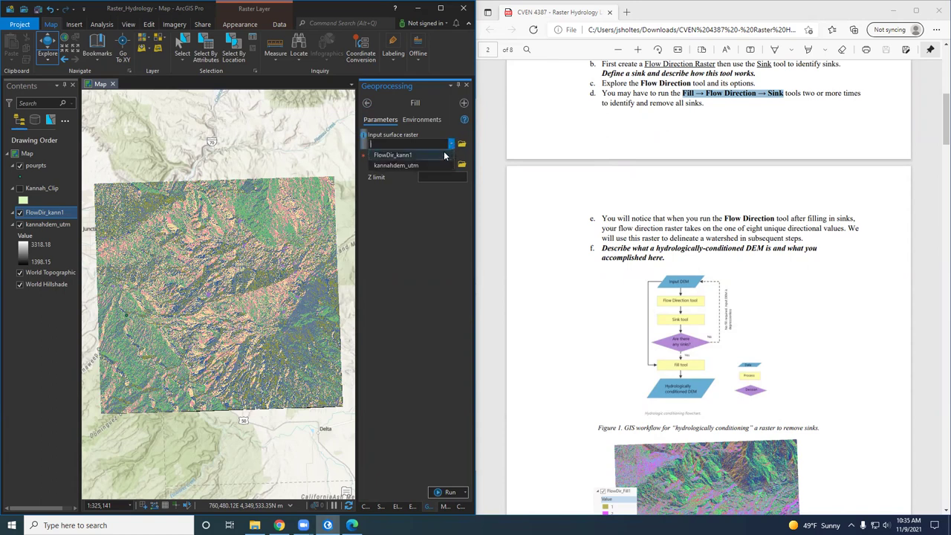
left_click(444, 151)
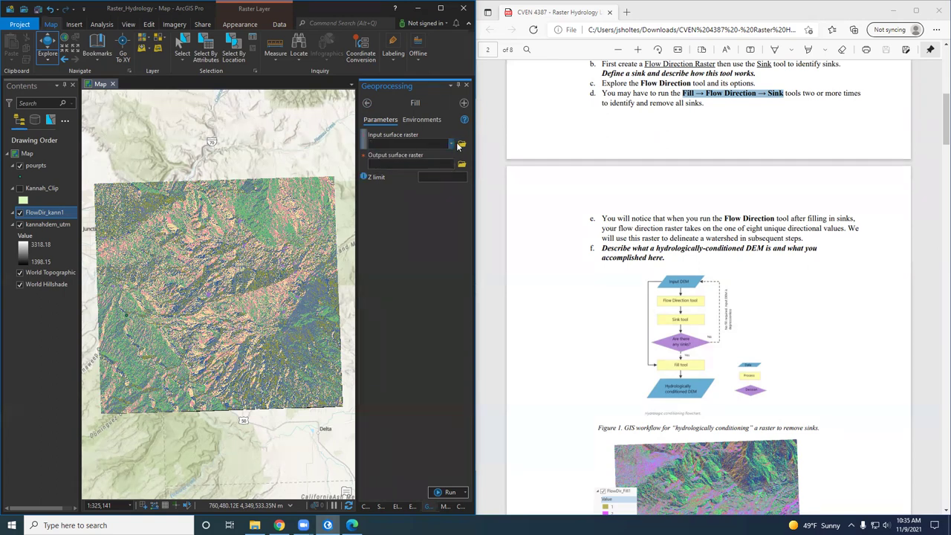
- Hide FlowDir_kann1 and run the 3D Analyst HillShade tool on kannahdem_utm with its default azimuth, altitude and Z factor
scroll(792, 279, "up", 3)
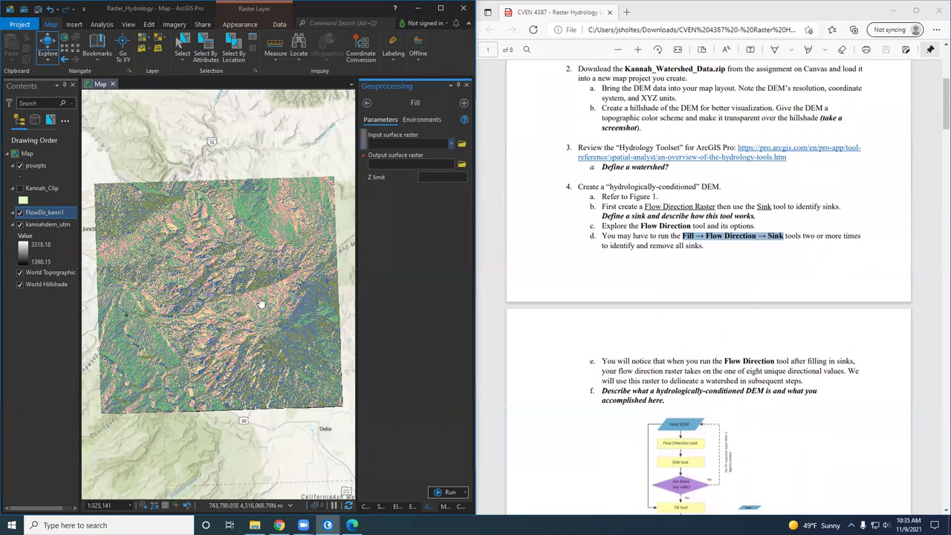
left_click(19, 213)
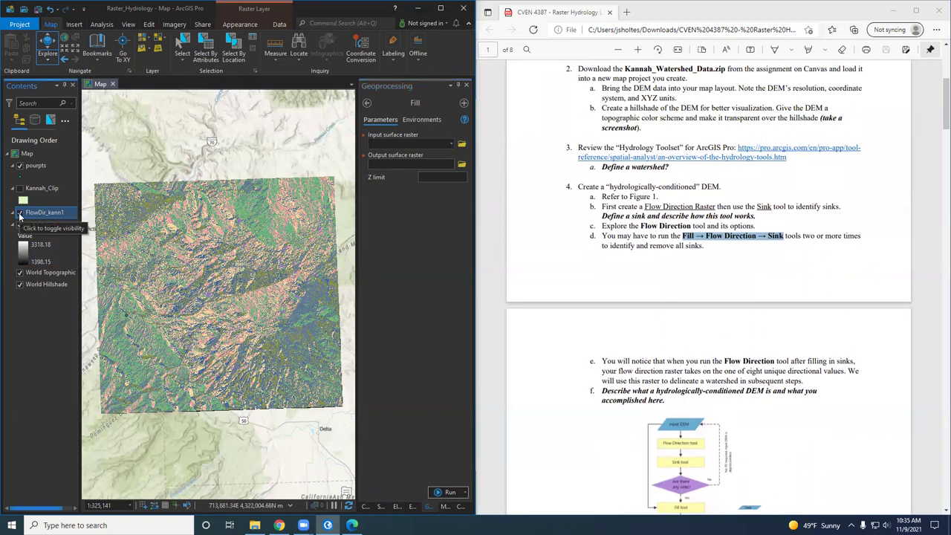
left_click(368, 103)
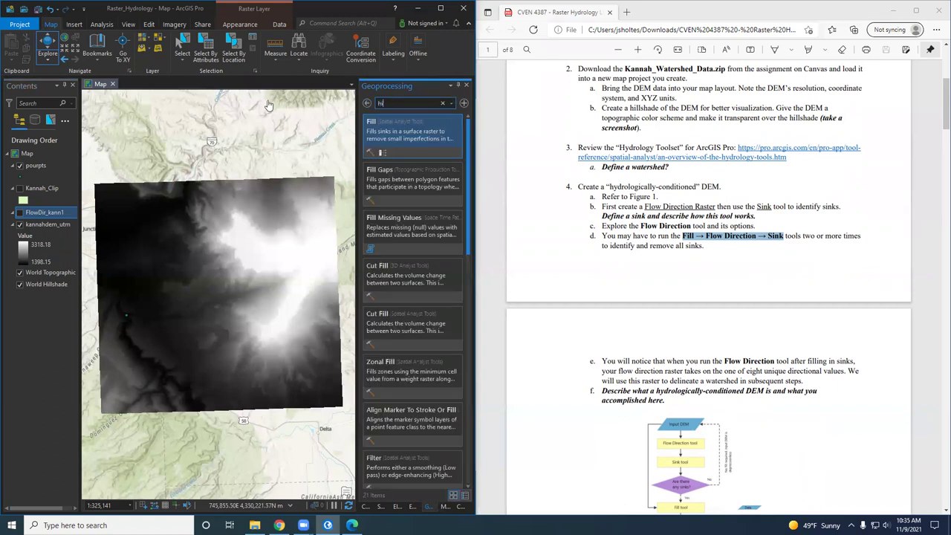
type("hillshade")
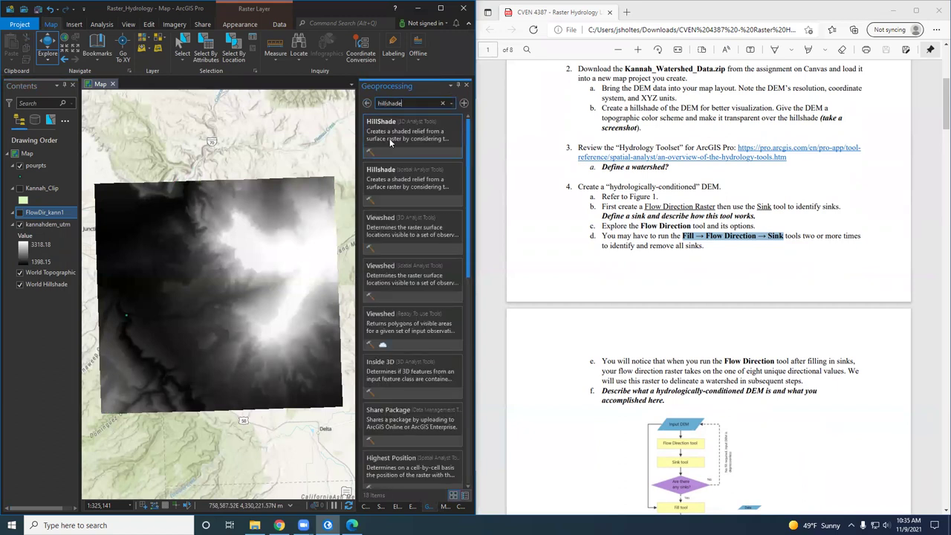
left_click(455, 119)
left_click(451, 143)
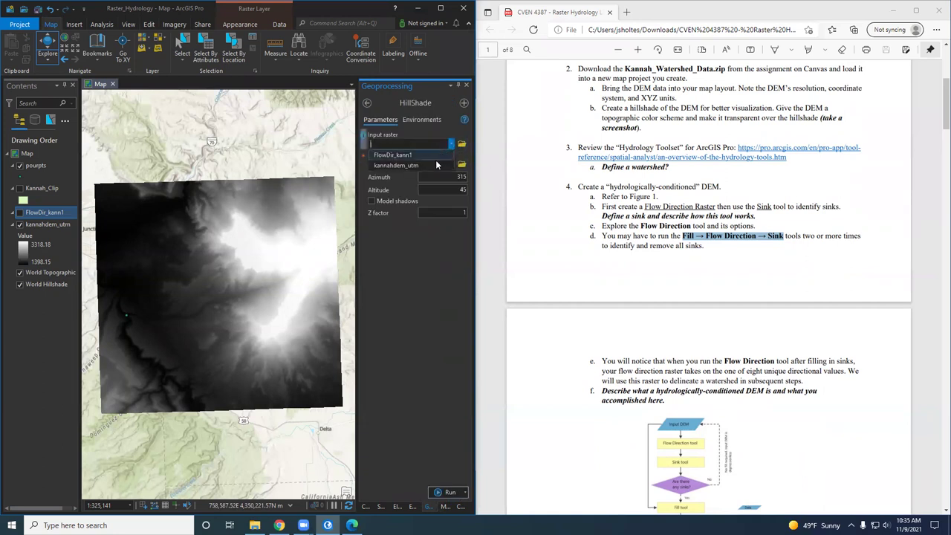
left_click(431, 165)
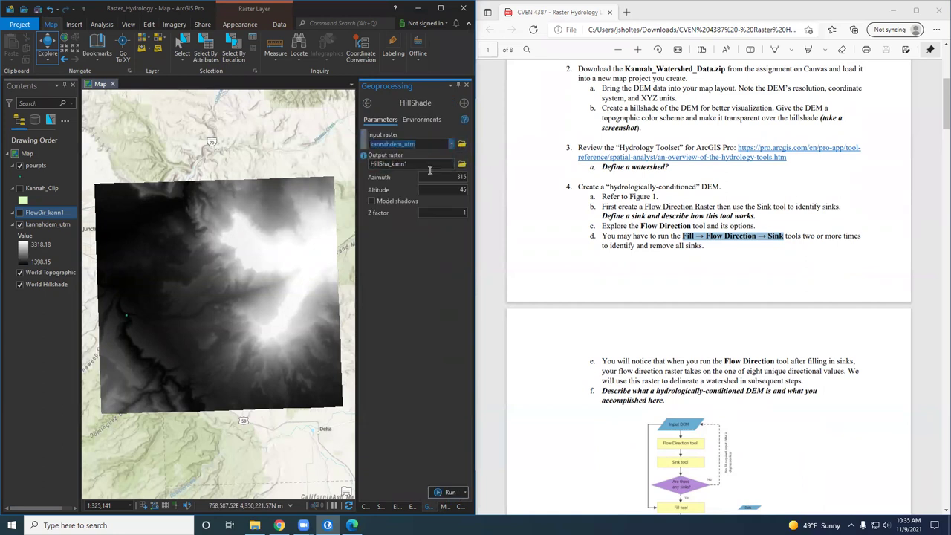
left_click(450, 492)
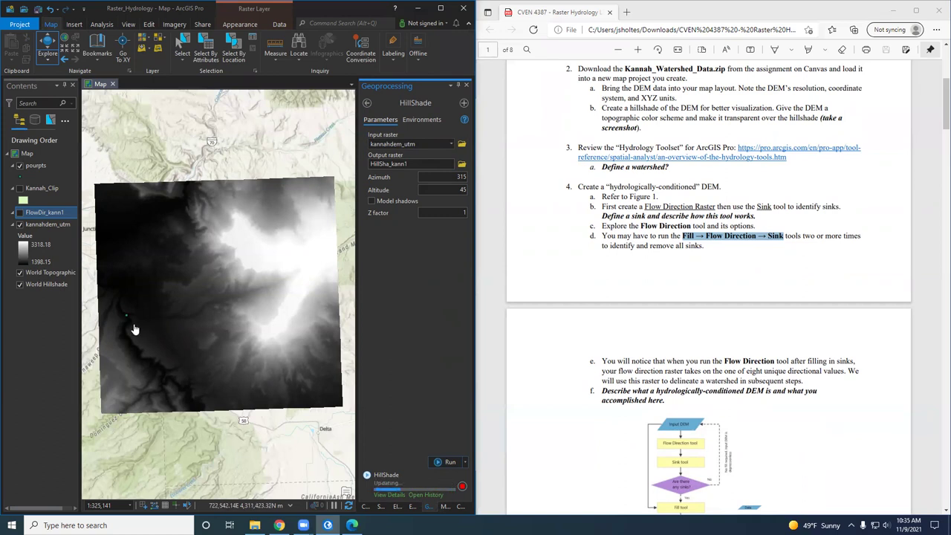
- Examine the terrain detail in the hillshade up close, following the valley near the pour point and its linear surface features
scroll(170, 329, "up", 5)
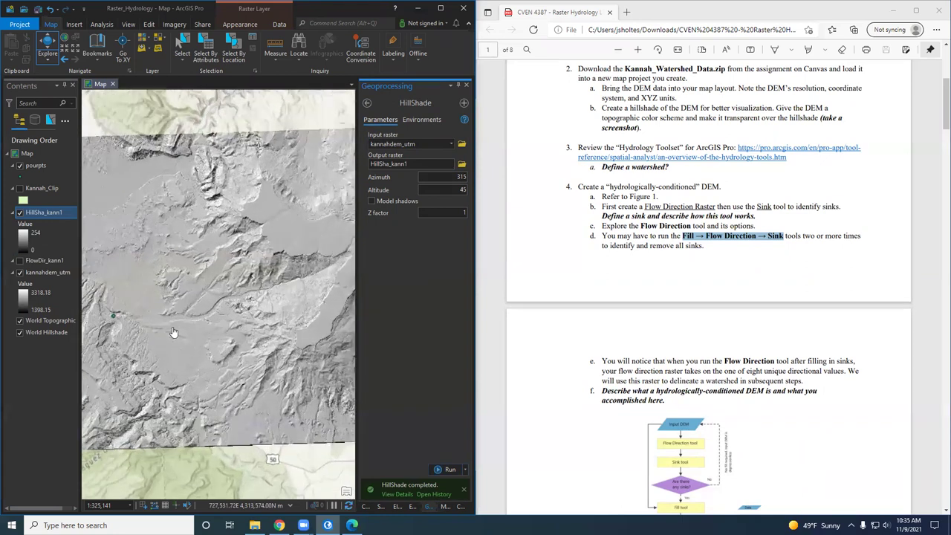
scroll(197, 335, "up", 8)
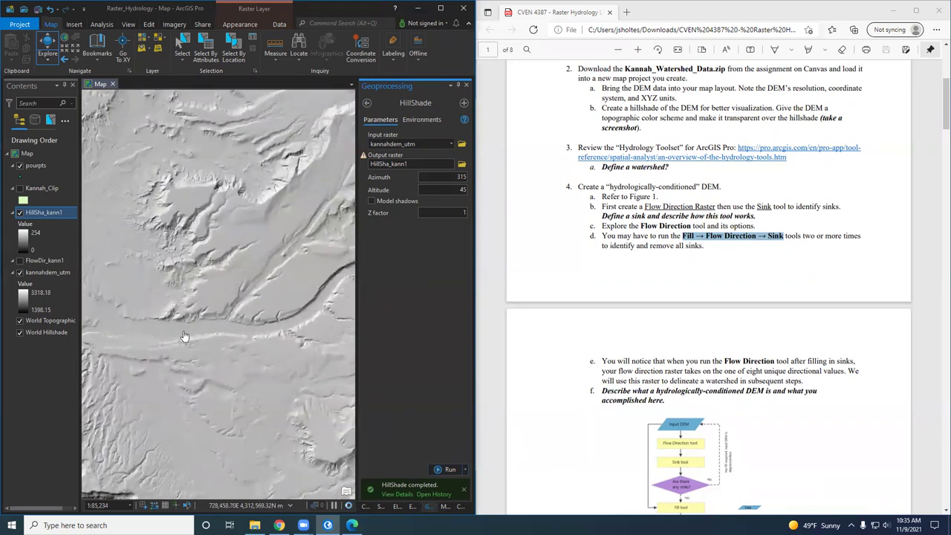
left_click_drag(151, 382, 305, 321)
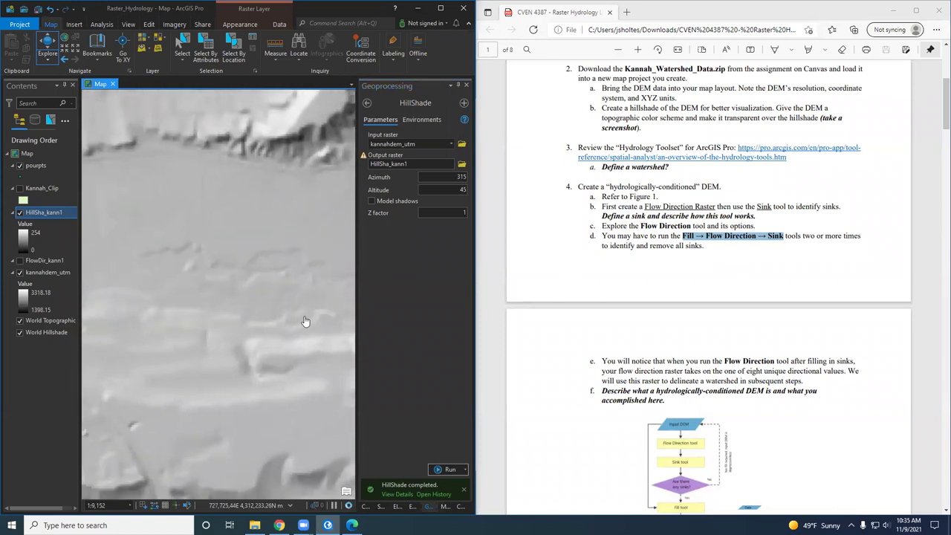
left_click_drag(227, 294, 347, 301)
left_click_drag(140, 312, 322, 306)
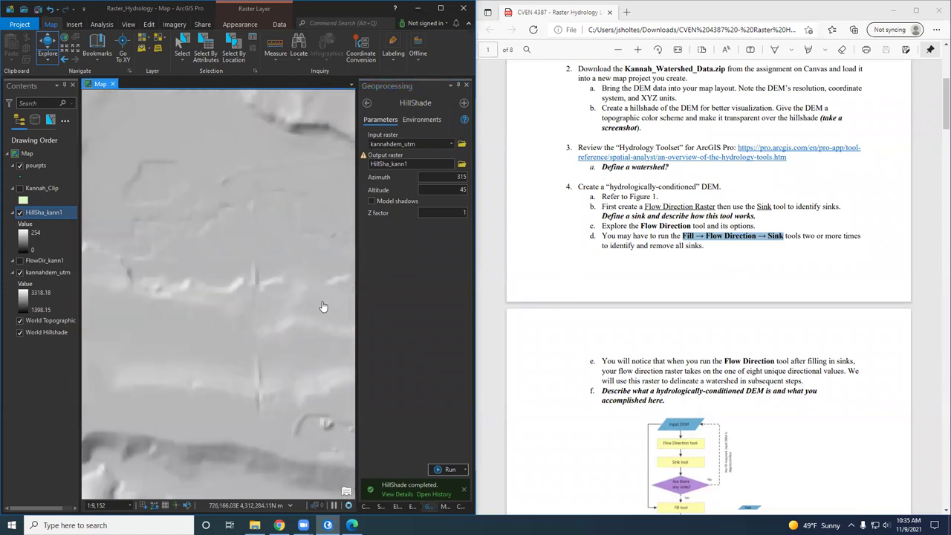
left_click_drag(229, 309, 103, 295)
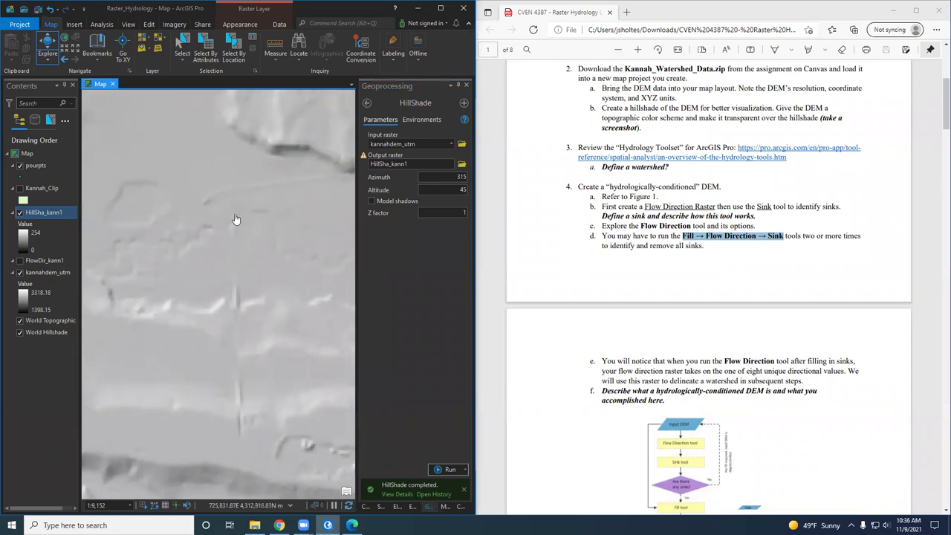
scroll(235, 219, "up", 3)
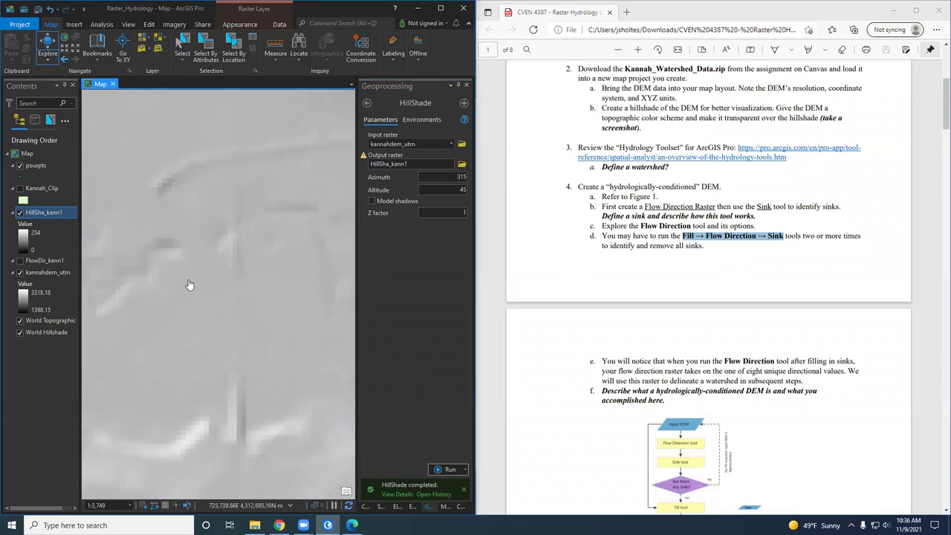
scroll(228, 257, "up", 1)
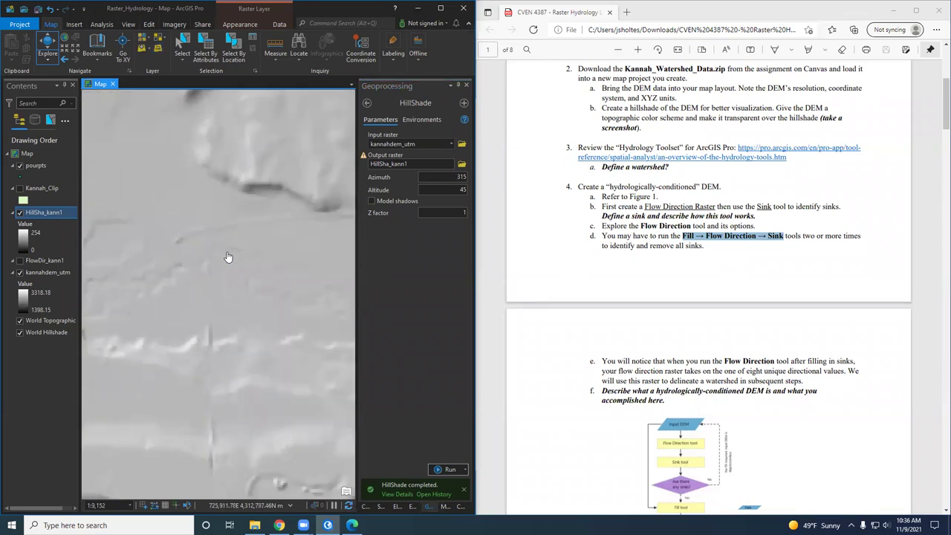
- Identify a HillSha_kann1 pixel value, inspect the ridges, valleys and stream confluence across the hillshade, and close the pop-up
left_click(188, 273)
scroll(266, 238, "down", 1)
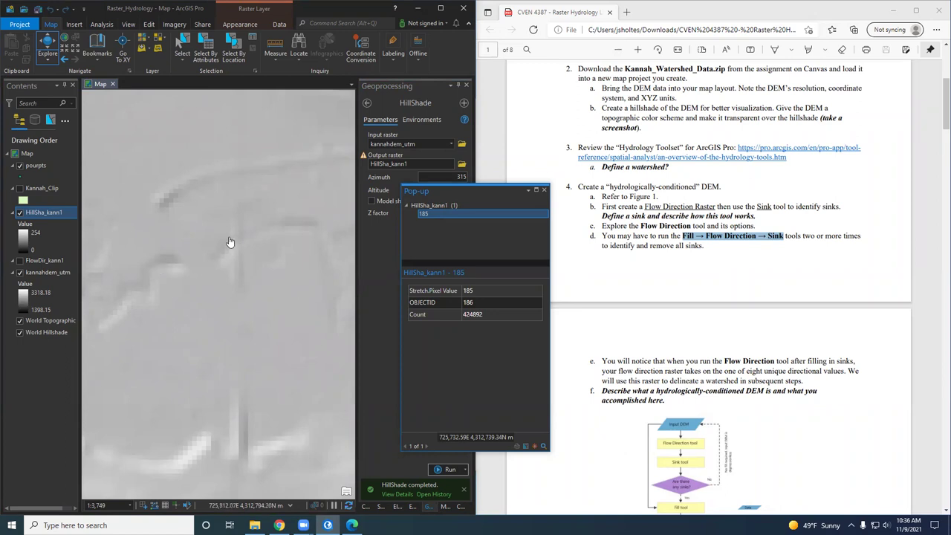
scroll(188, 282, "up", 1)
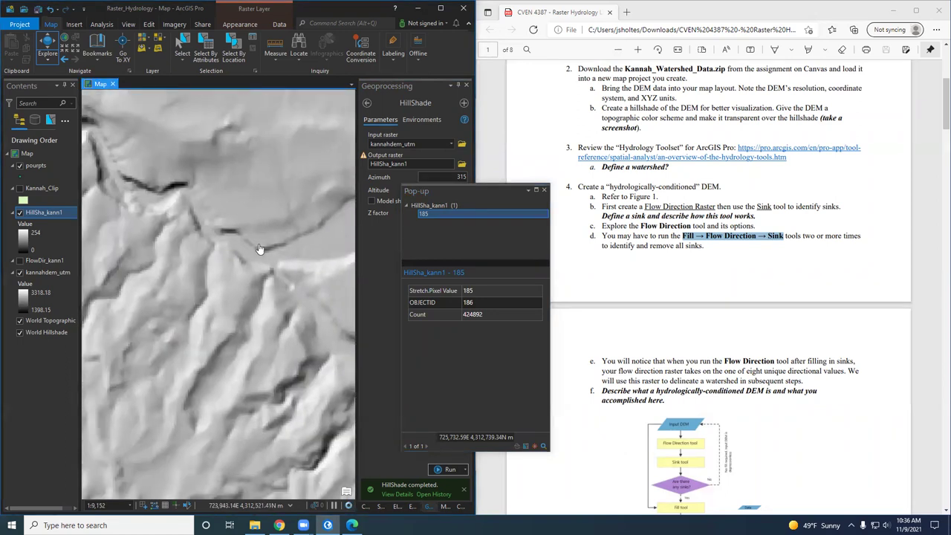
left_click_drag(229, 248, 305, 285)
mouse_move(208, 332)
left_mouse_down()
mouse_move(268, 312)
mouse_move(327, 342)
left_mouse_up()
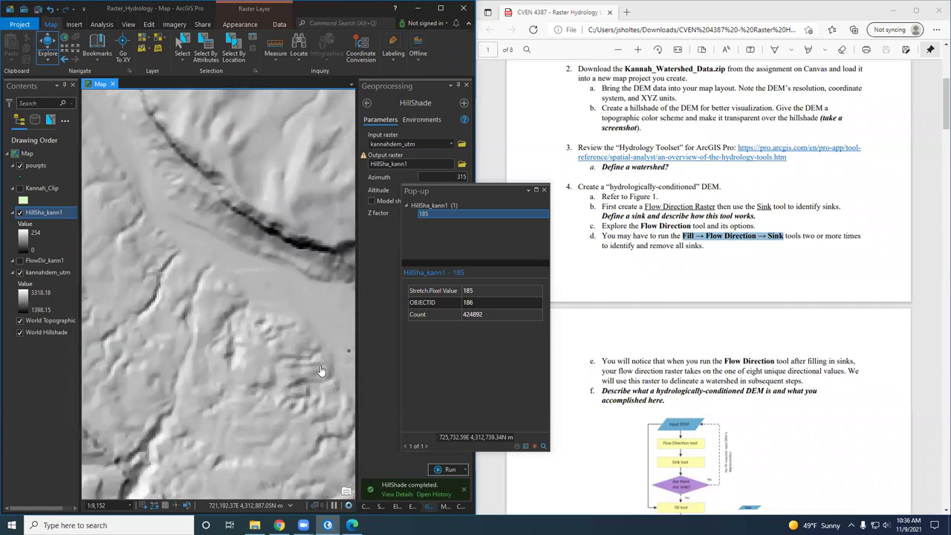
left_click_drag(171, 233, 253, 399)
left_click_drag(196, 305, 201, 339)
scroll(200, 340, "down", 5)
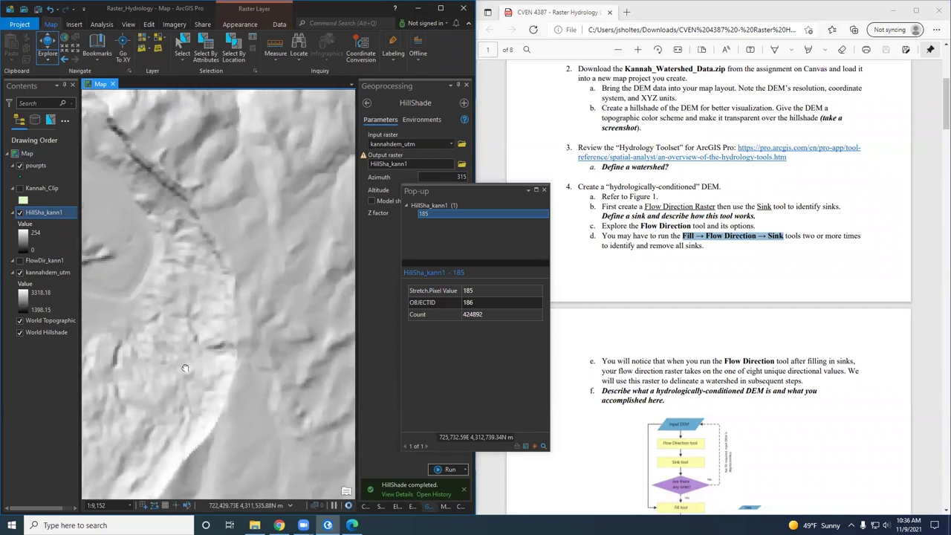
scroll(273, 317, "up", 3)
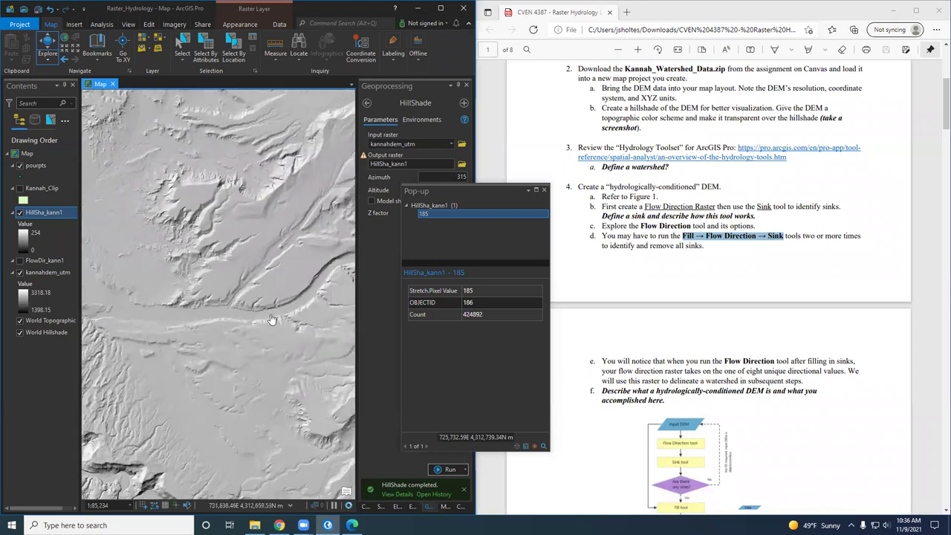
scroll(289, 339, "up", 2)
left_click_drag(289, 338, 141, 315)
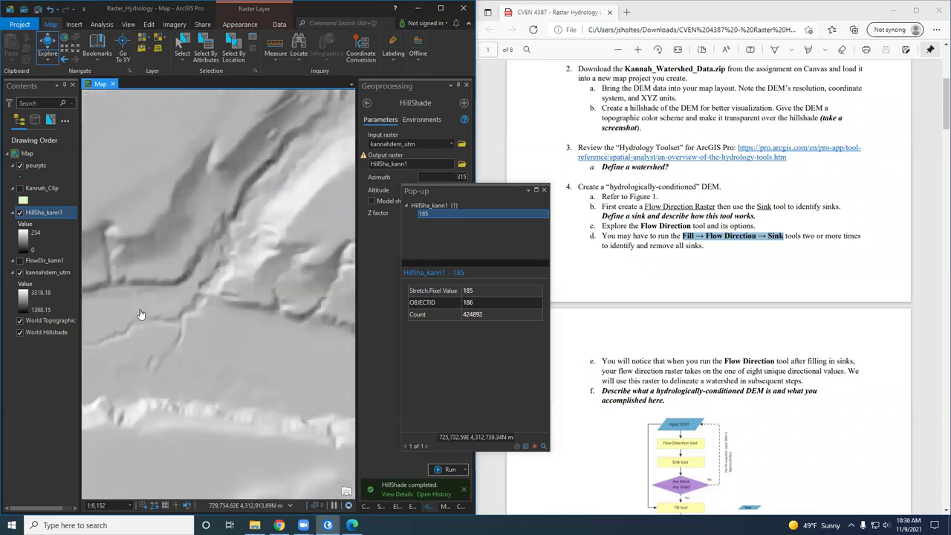
scroll(171, 317, "up", 2)
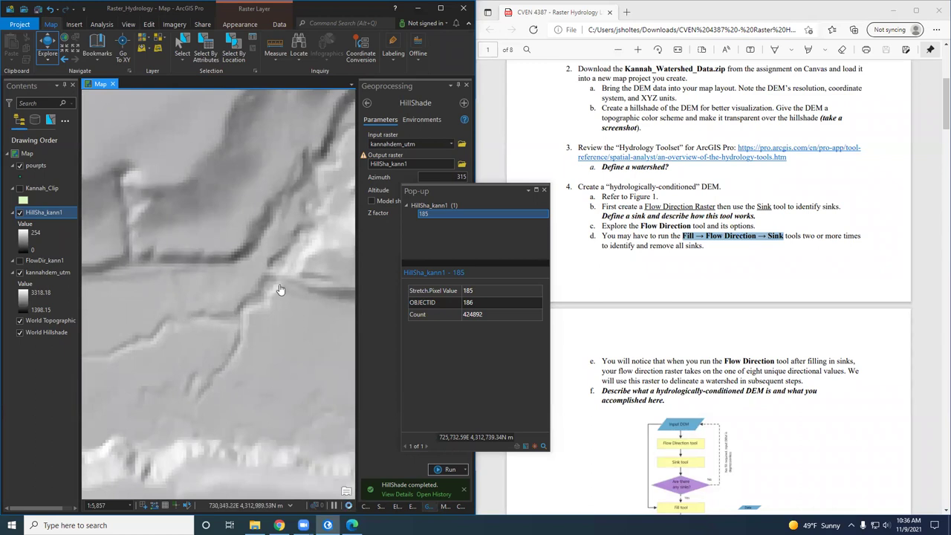
left_click_drag(278, 291, 249, 299)
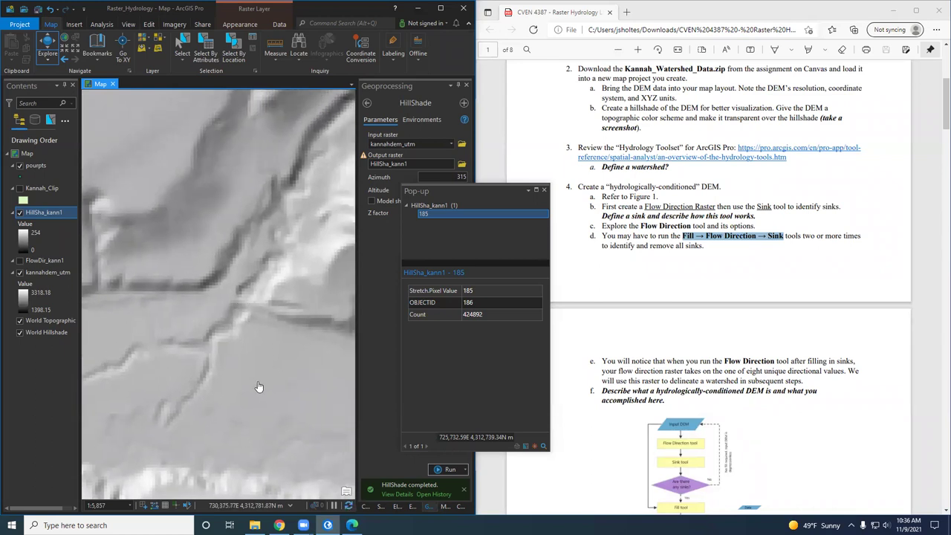
left_click(544, 190)
- Run the Spatial Analyst Fill tool on kannahdem_utm with the default output raster and no Z limit
left_click(367, 102)
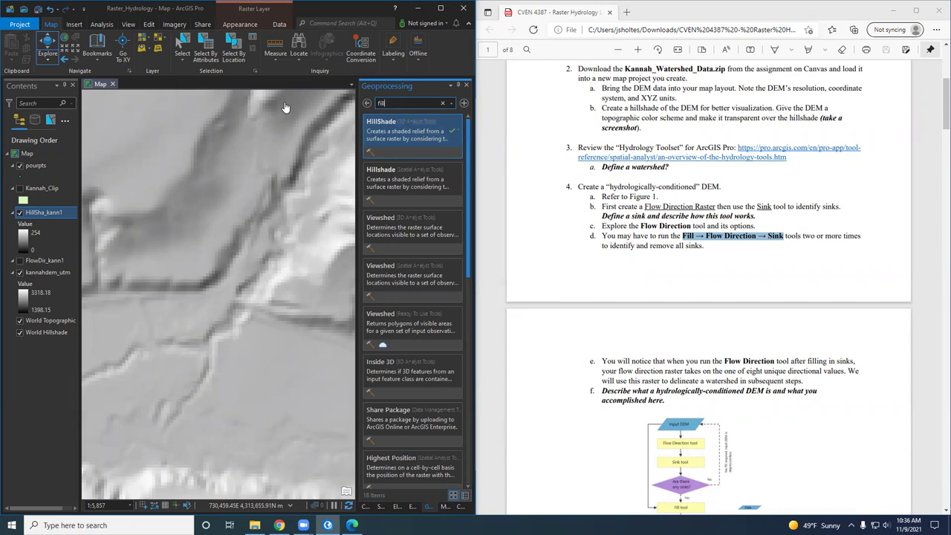
left_click(417, 139)
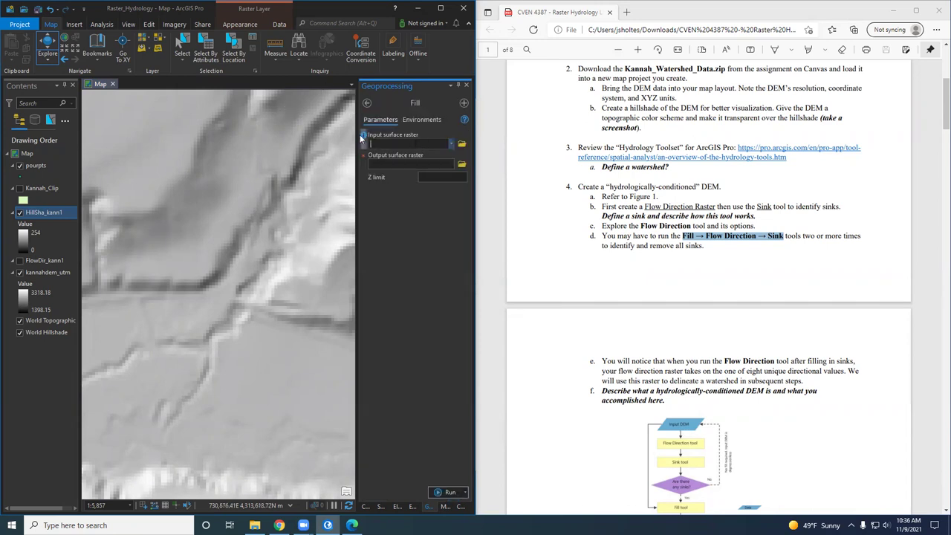
mouse_move(363, 137)
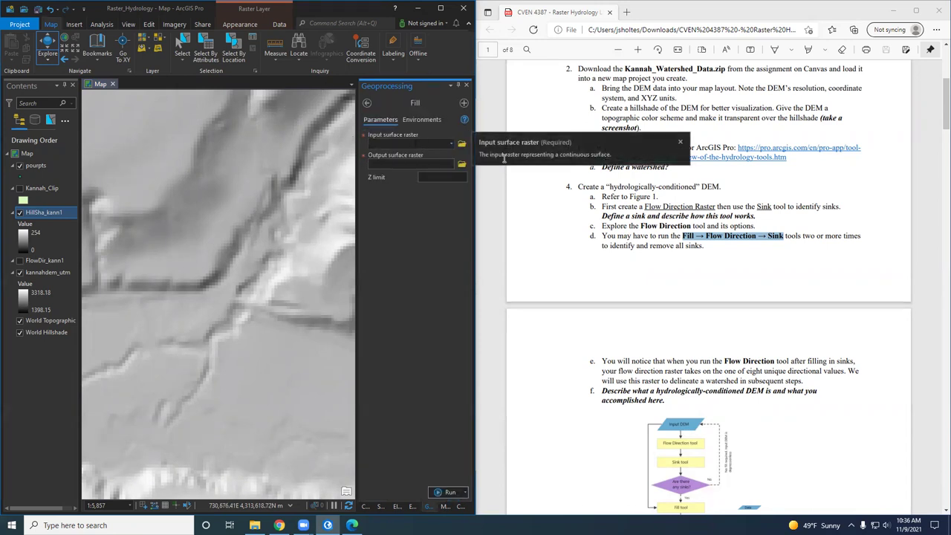
left_click(678, 142)
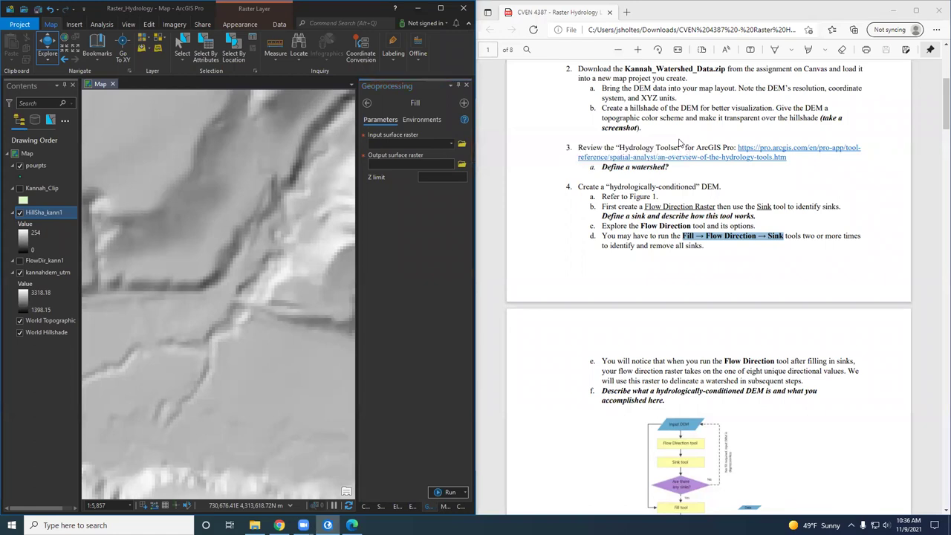
left_click(451, 144)
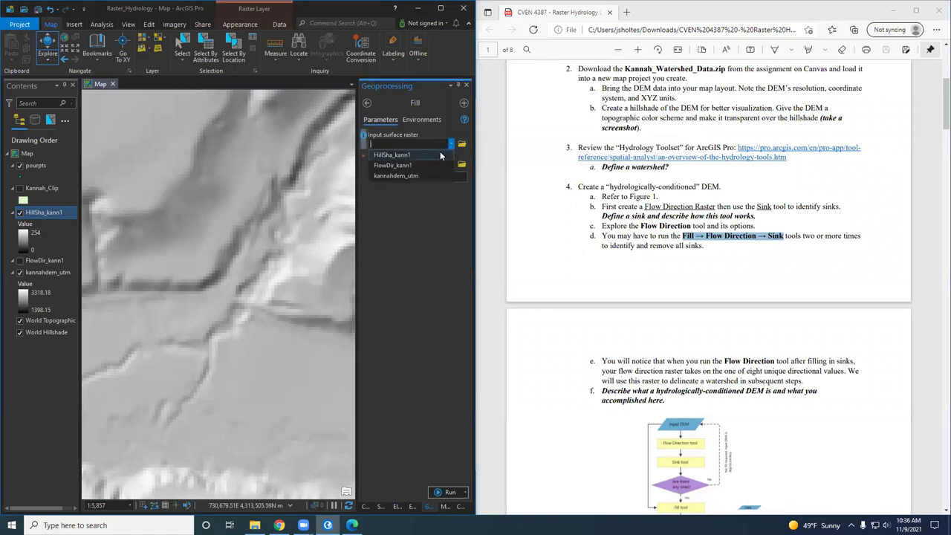
left_click(437, 179)
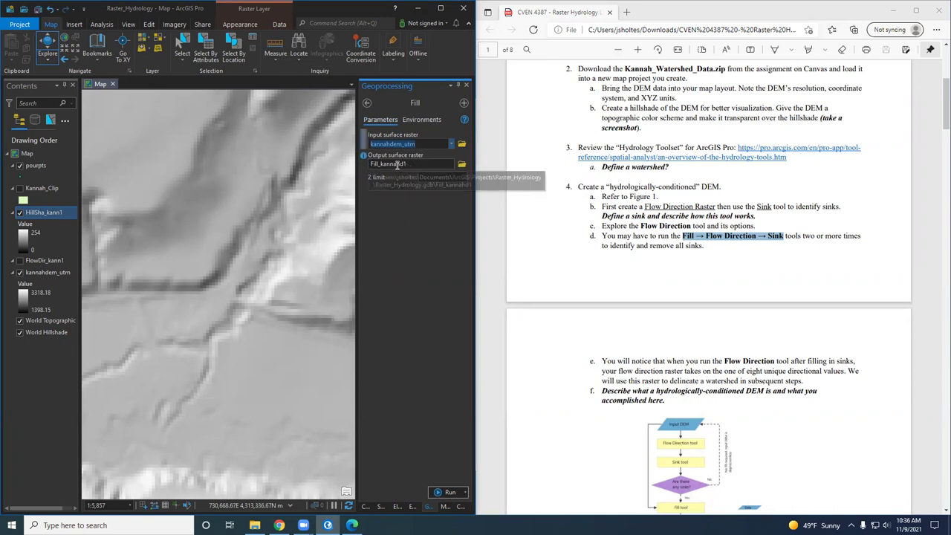
left_click(451, 492)
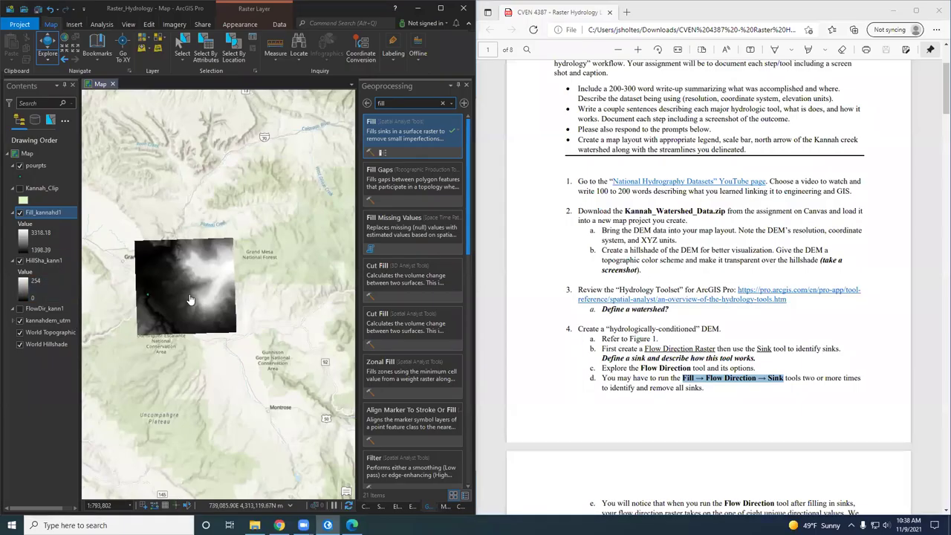
- Collapse the HillSha_kann1 legend and run the 3D Analyst HillShade tool on Fill_kannahd1 with azimuth 315, altitude 45 and Z factor 1
scroll(152, 305, "up", 2)
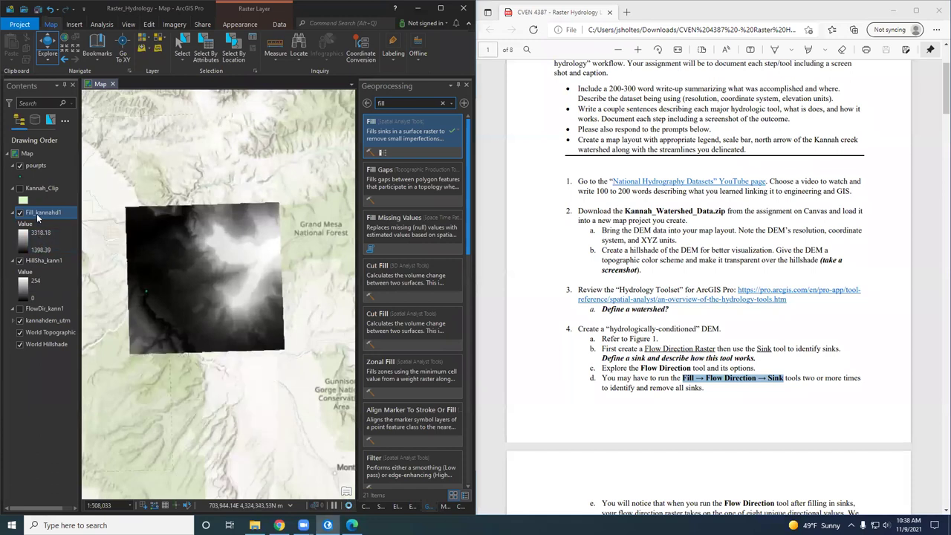
left_click(13, 261)
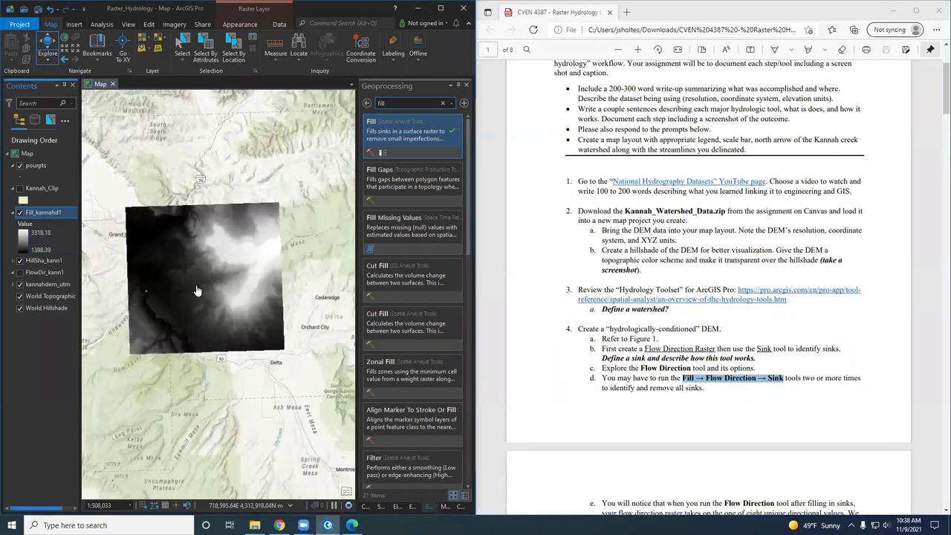
left_click(399, 103)
key("BackSpace")
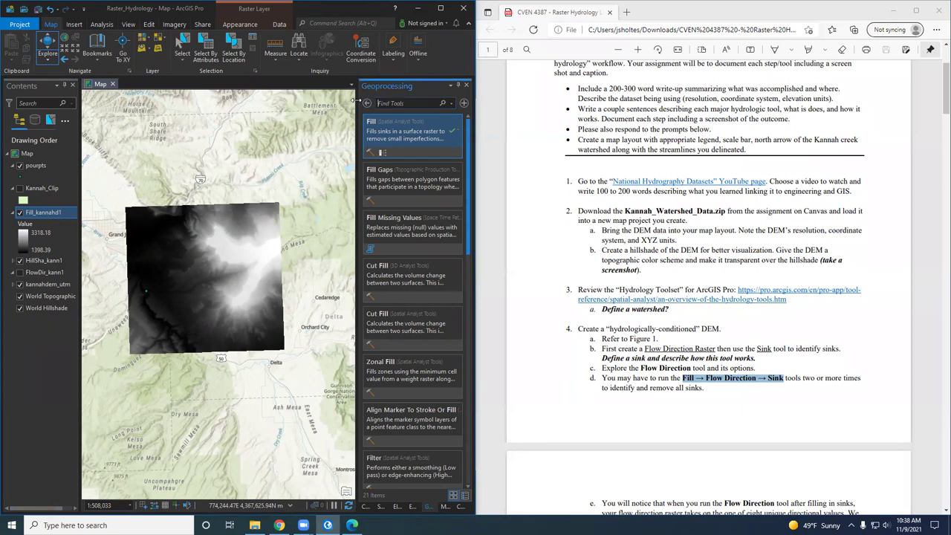
type("hillshade")
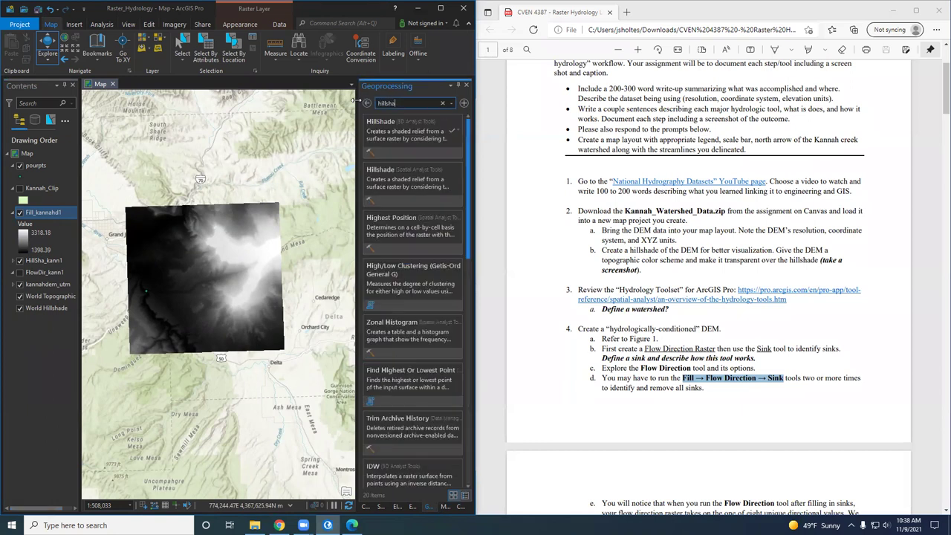
left_click(402, 126)
left_click(452, 145)
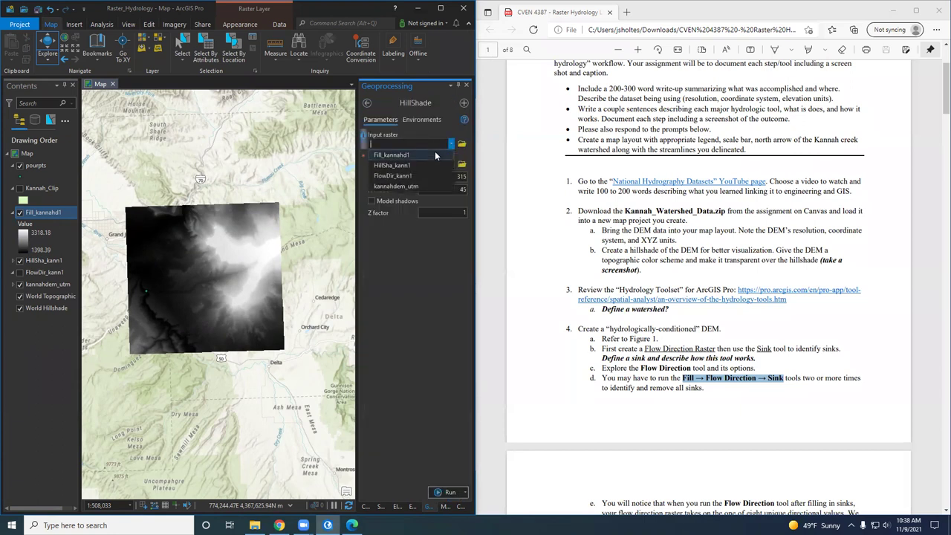
left_click(437, 155)
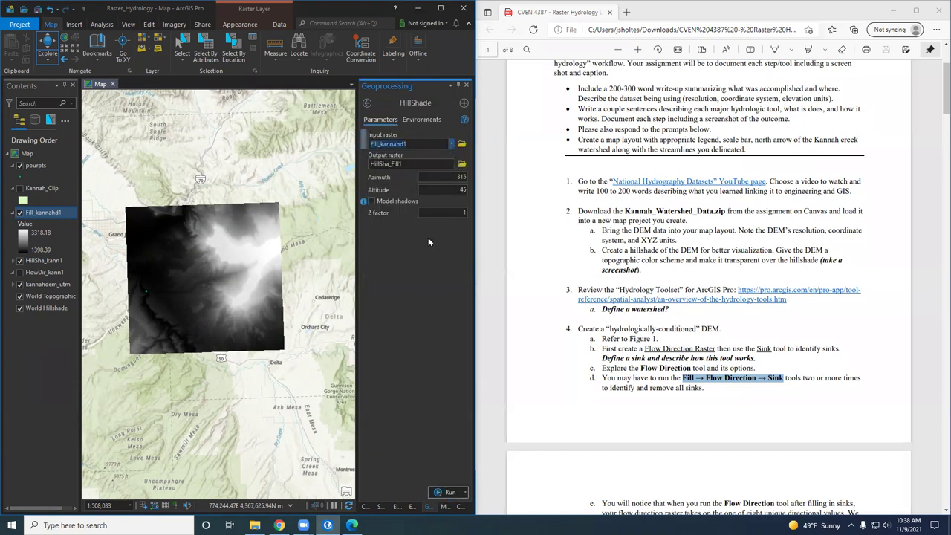
left_click(442, 493)
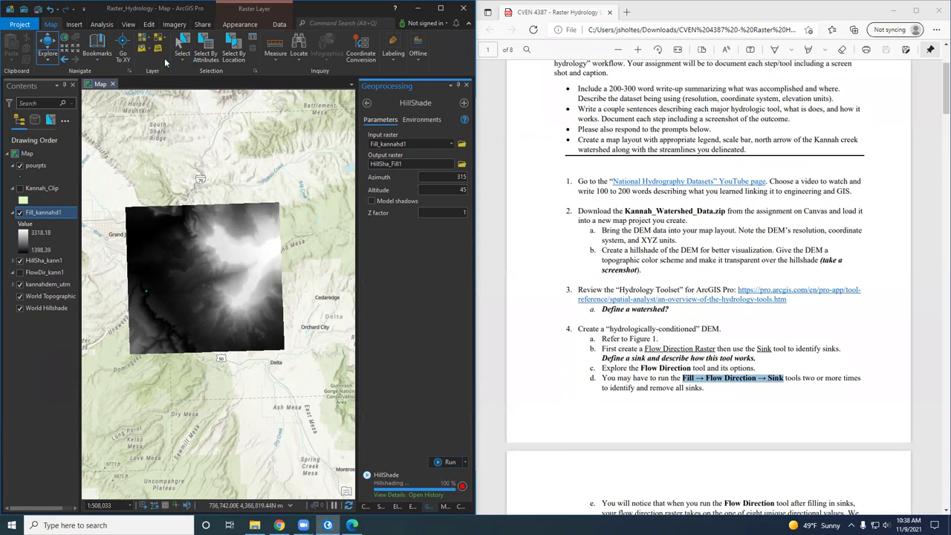
- Return to the earlier stream confluence extent and hide HillSha_Fill1 and Fill_kannahd1 to uncover the original hillshade
left_click(66, 61)
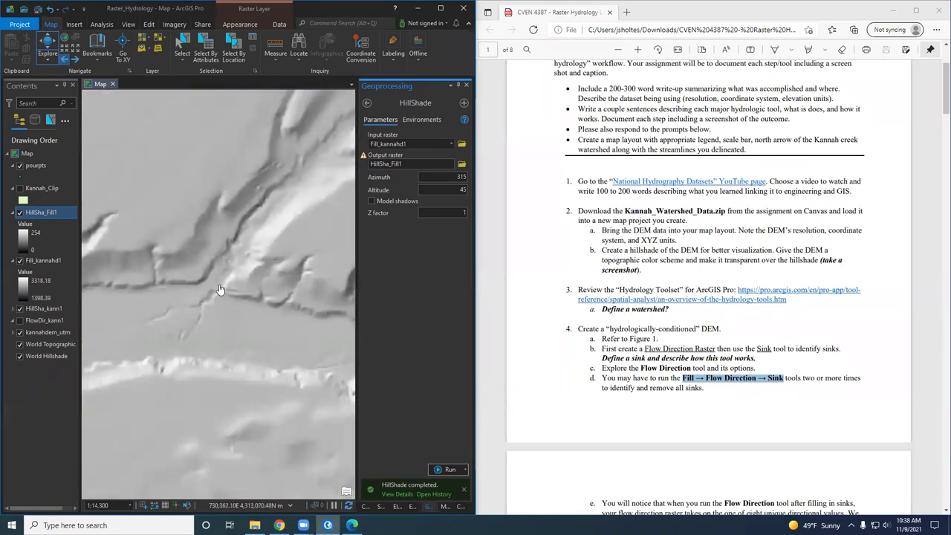
scroll(217, 308, "up", 8)
scroll(216, 319, "down", 2)
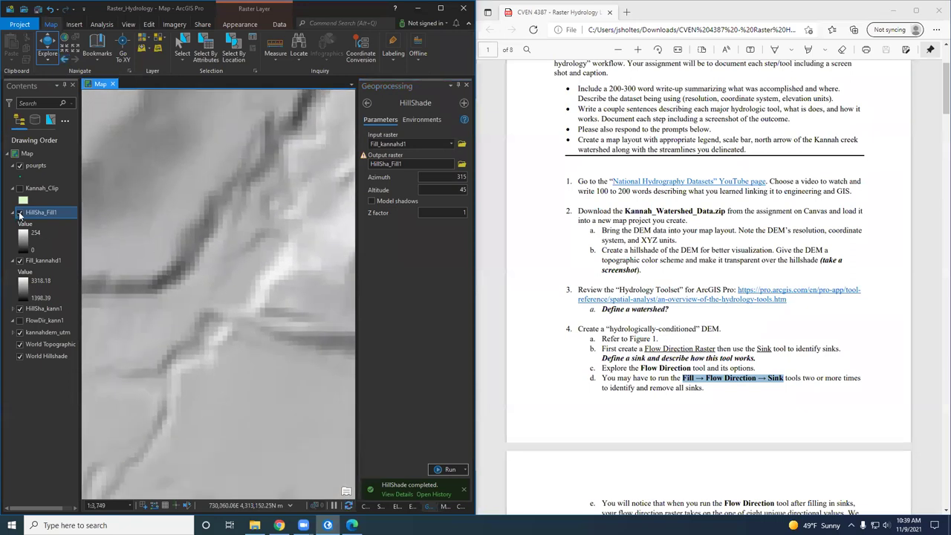
left_click(20, 213)
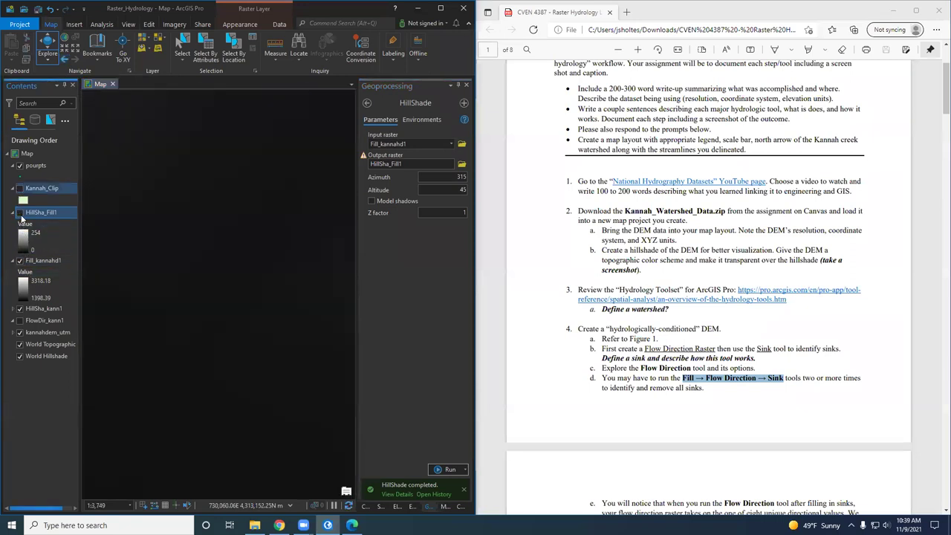
left_click(20, 261)
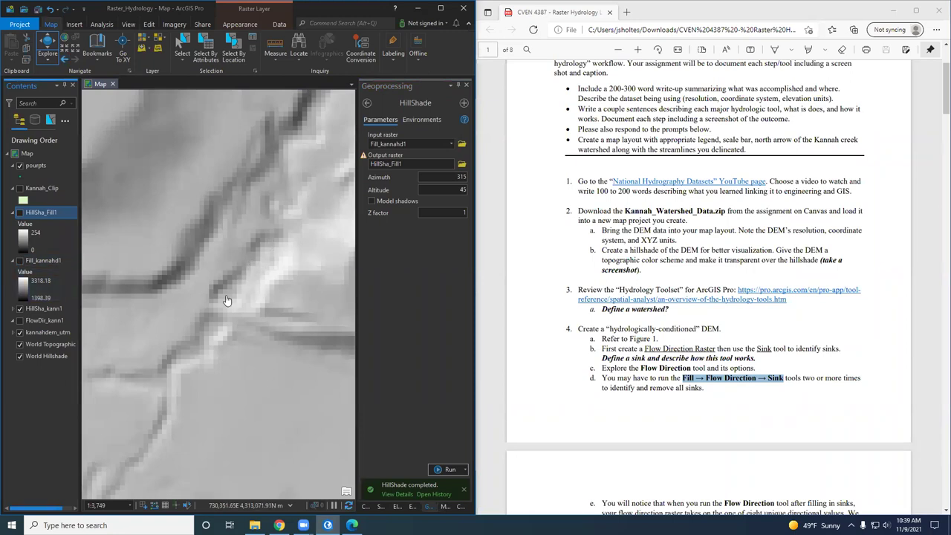
scroll(252, 281, "down", 1)
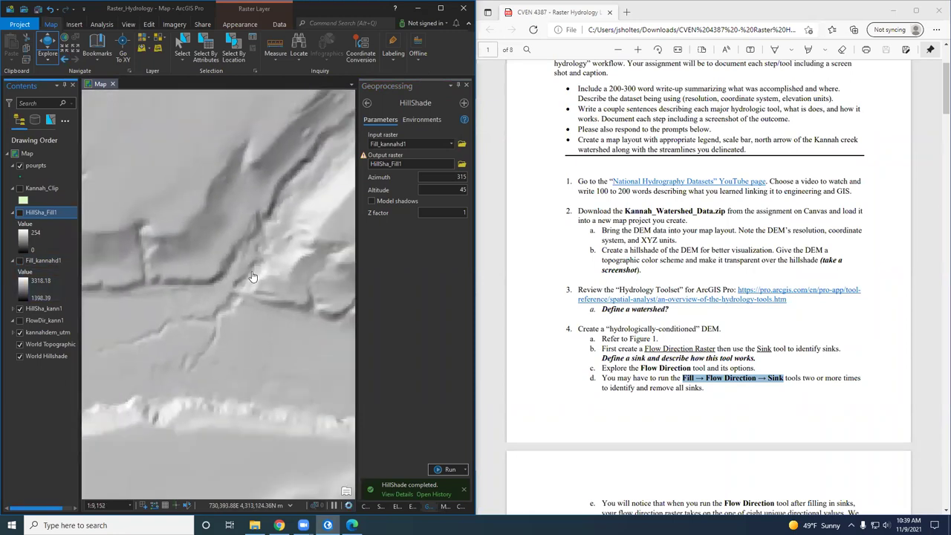
- Toggle HillSha_Fill1 on and off over HillSha_kann1 to compare the filled and original terrain around the confluence, leaving it shown
left_click(20, 213)
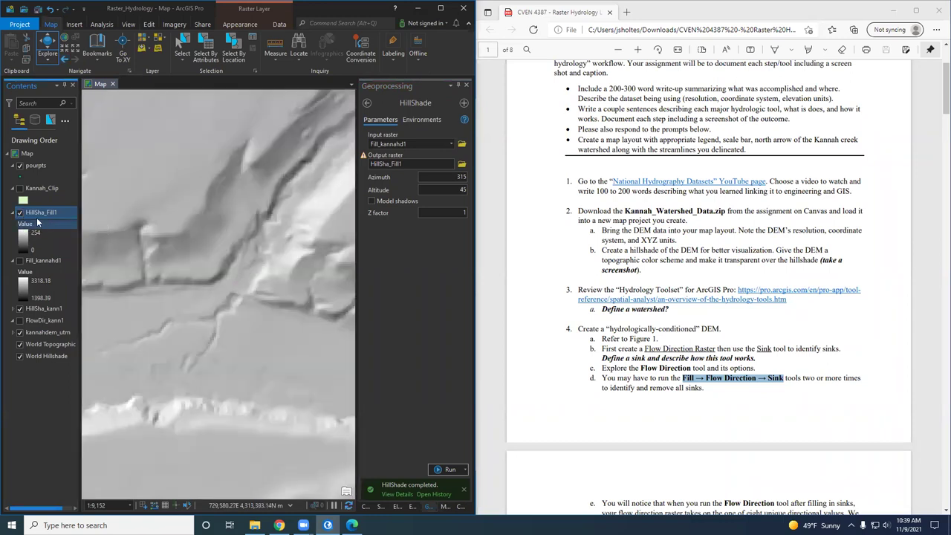
left_click(20, 212)
left_click(20, 213)
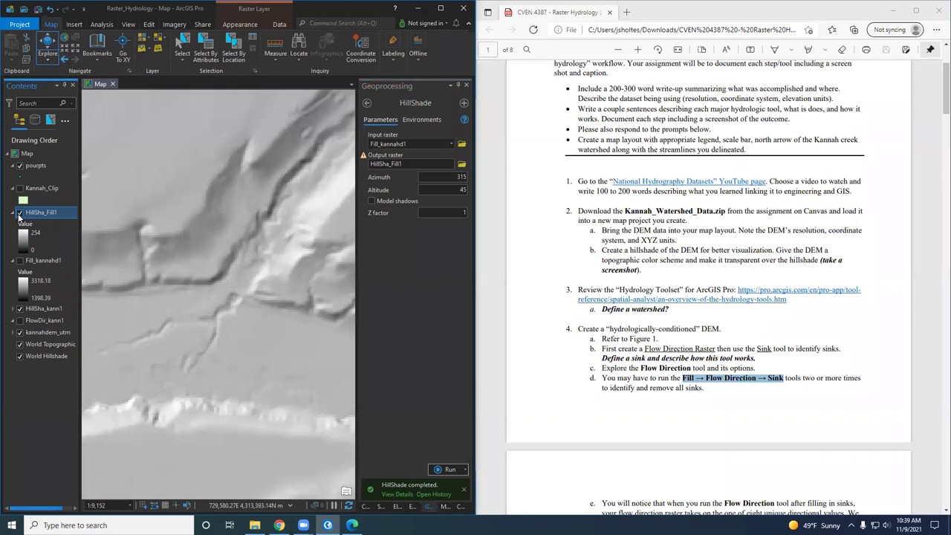
left_click(21, 212)
left_click(20, 213)
left_click(20, 213)
left_click(366, 102)
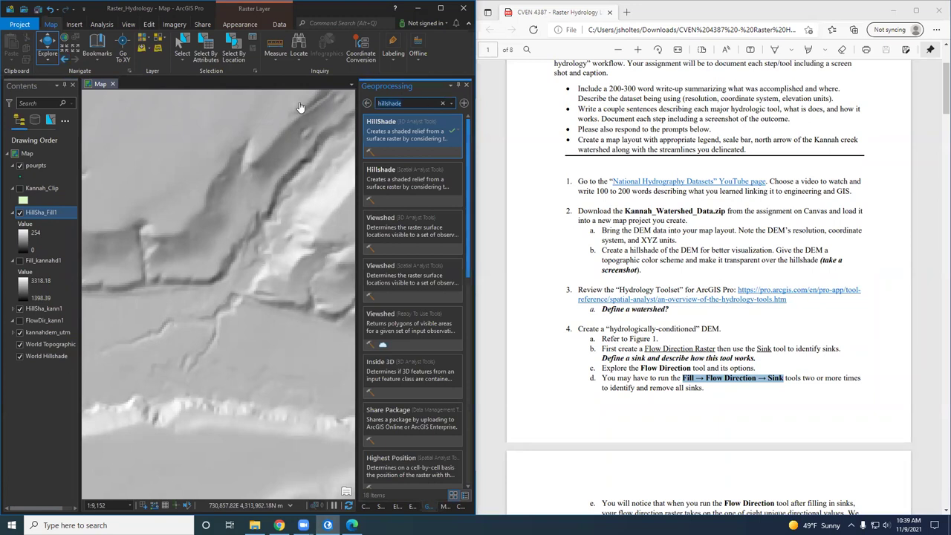
key("ctrl+a")
type("sinks")
left_click(415, 132)
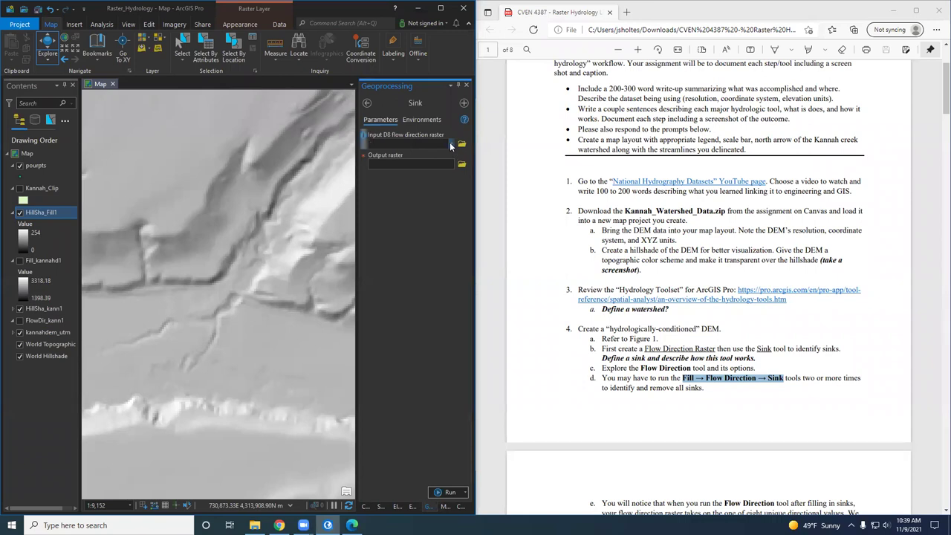
left_click(366, 103)
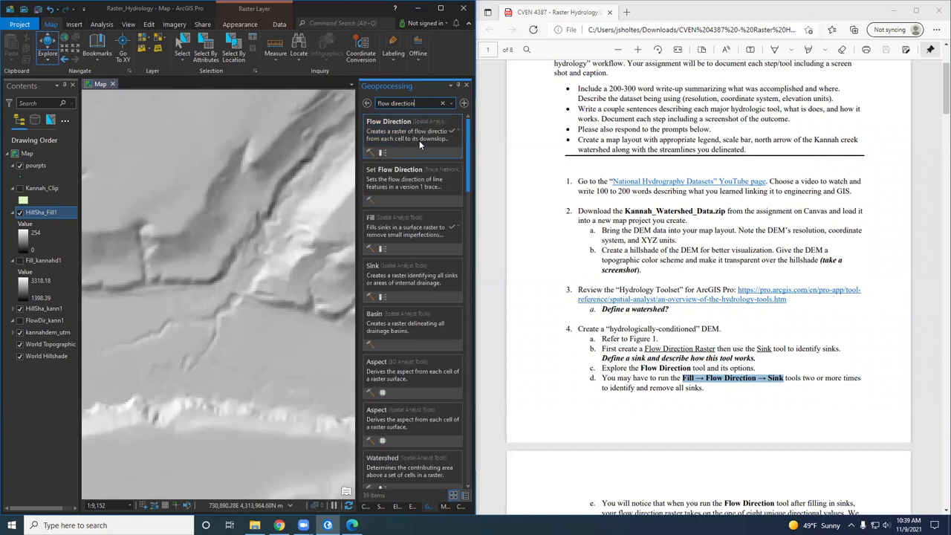
- Run the Flow Direction tool on Fill_kannahd1 with the D8 type and output FlowDir_Fill1, and collapse the new layer's legend
left_click(402, 130)
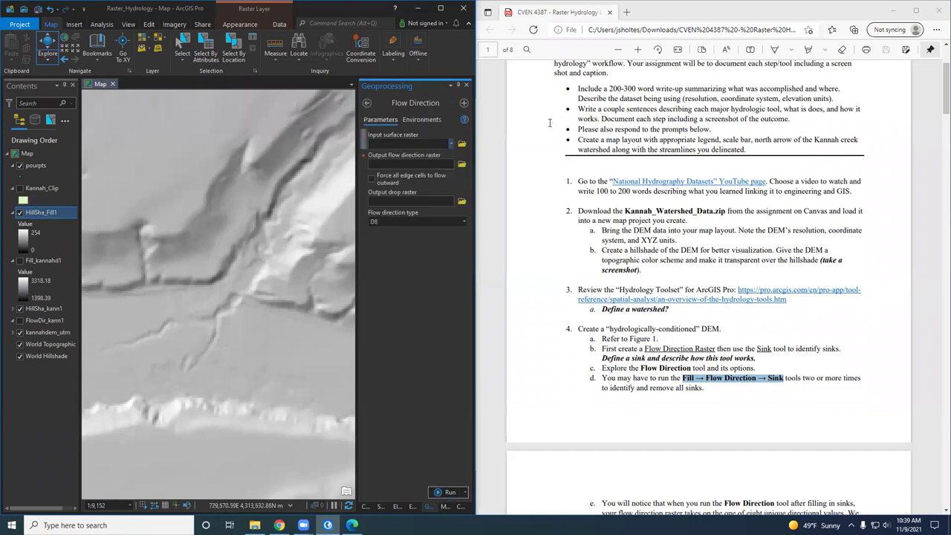
left_click(452, 143)
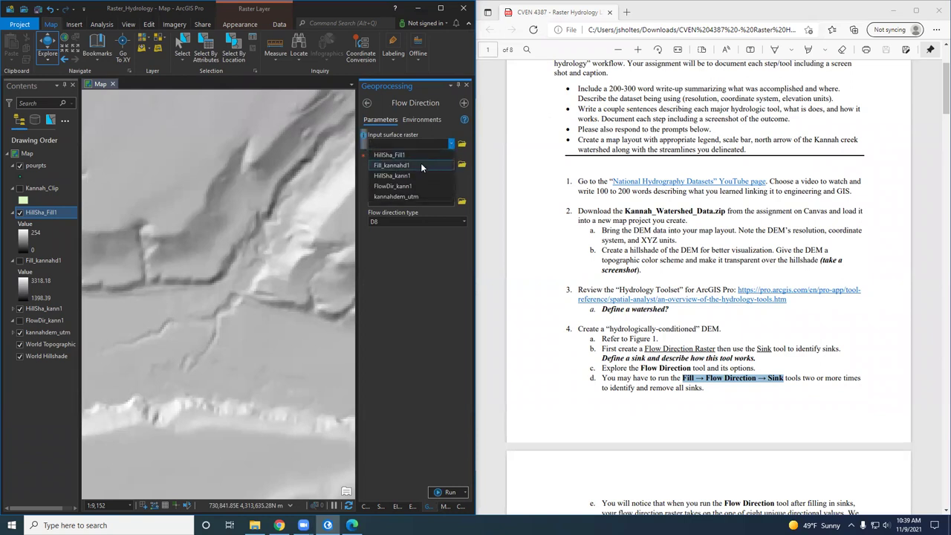
left_click(421, 165)
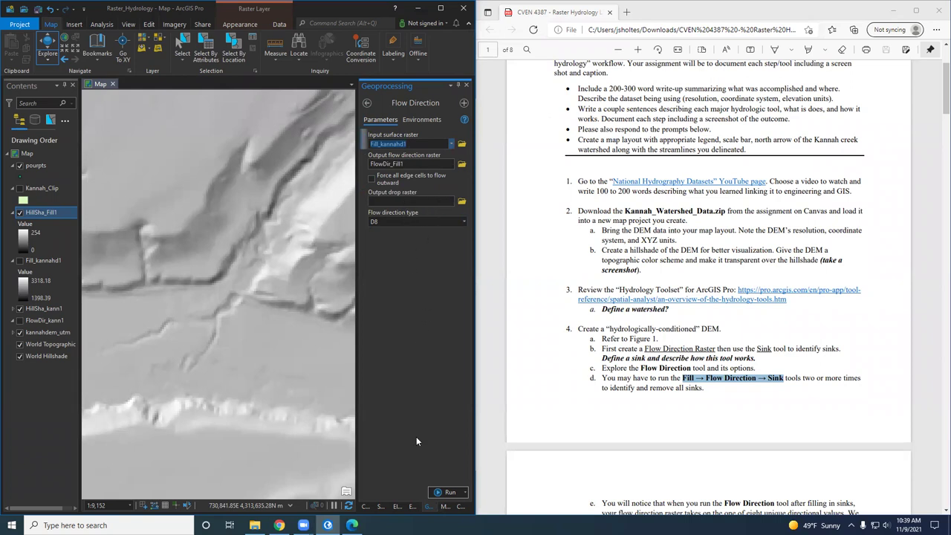
left_click(443, 492)
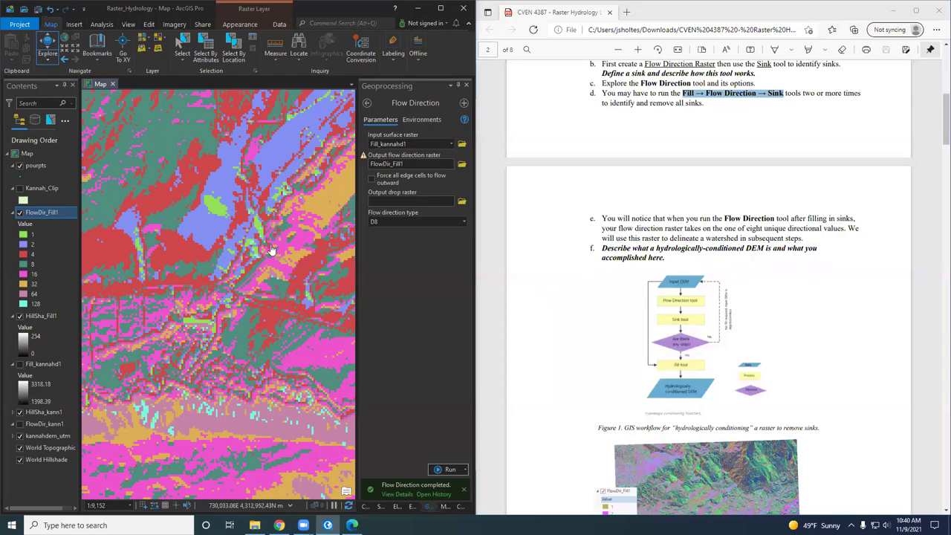
left_click(13, 212)
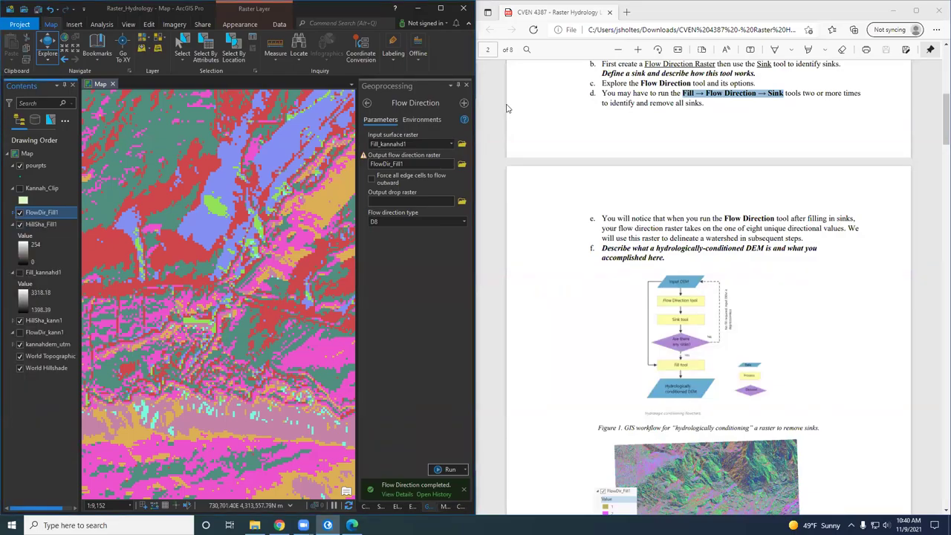
- Run the Spatial Analyst Sink tool on FlowDir_Fill1 with the output raster Sink_FlowDir1
left_click(368, 104)
key("ctrl+a")
type("s")
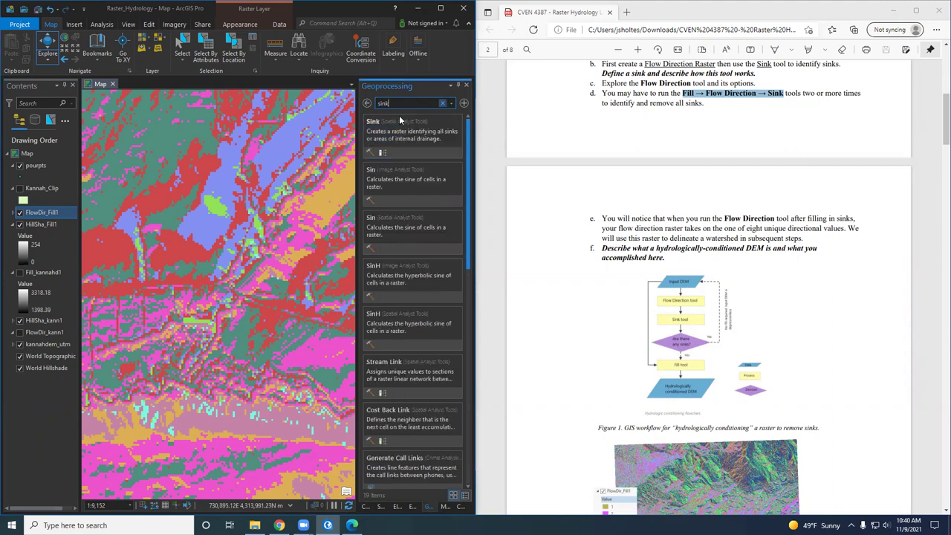
left_click(401, 121)
left_click(453, 142)
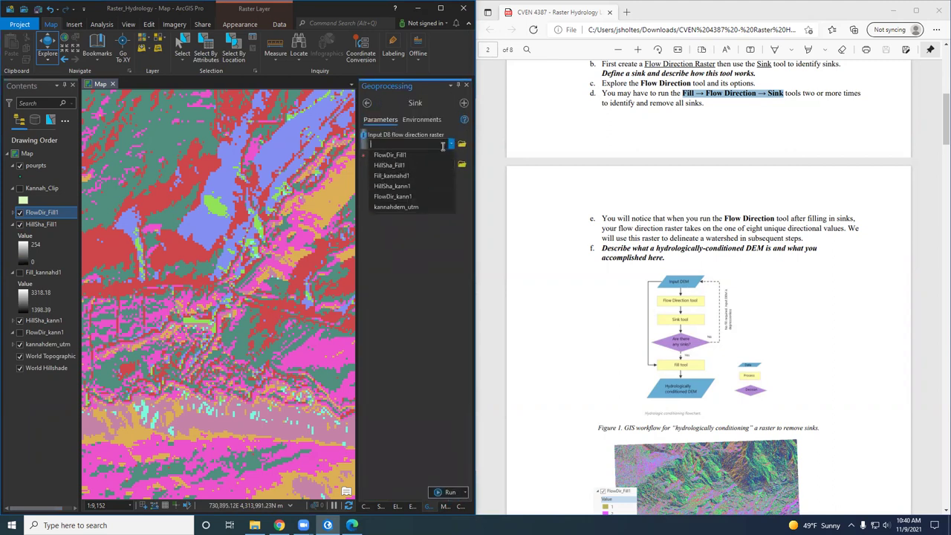
left_click(428, 155)
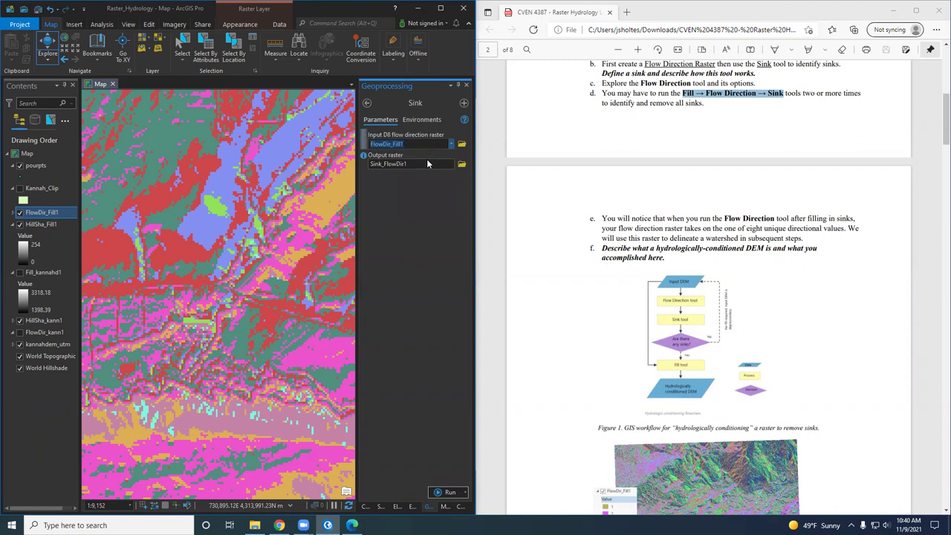
left_click(446, 492)
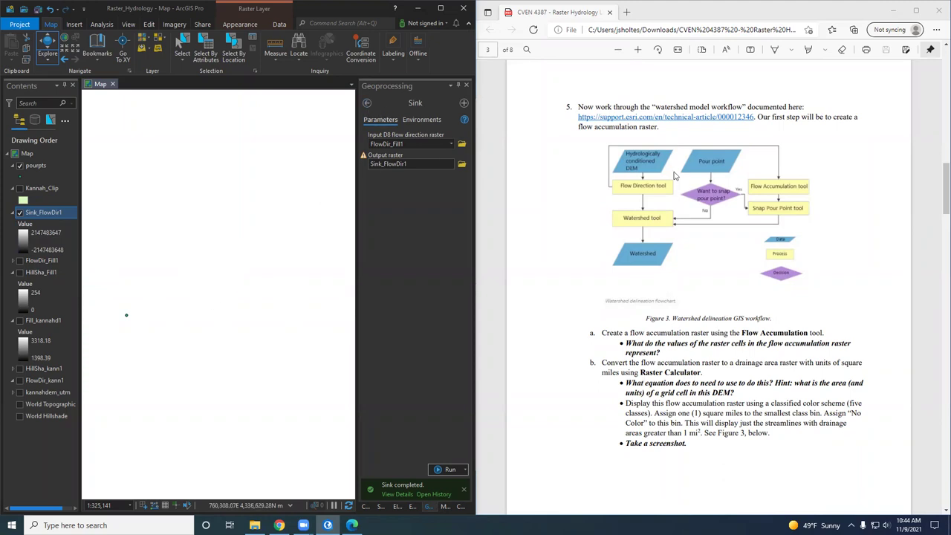
- Run the Sink tool from the Spatial Analyst Hydrology toolset on the unfilled flow direction raster FlowDir_kann1, with output Sink_FlowDir2
scroll(675, 175, "up", 8)
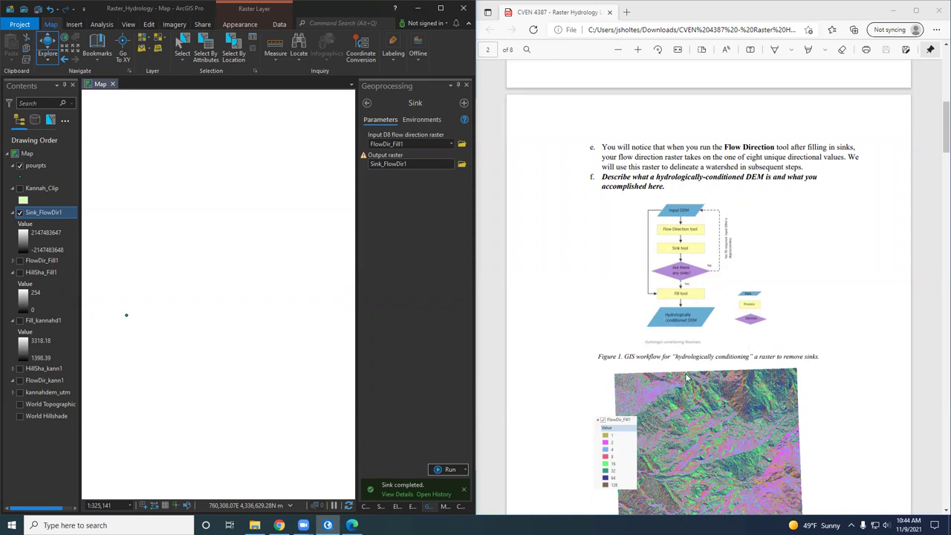
scroll(686, 377, "down", 4)
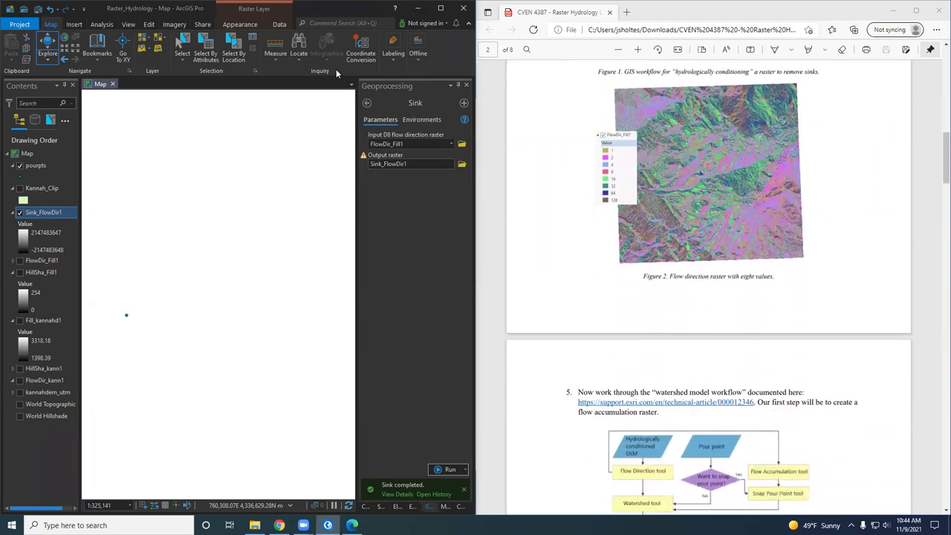
left_click(369, 105)
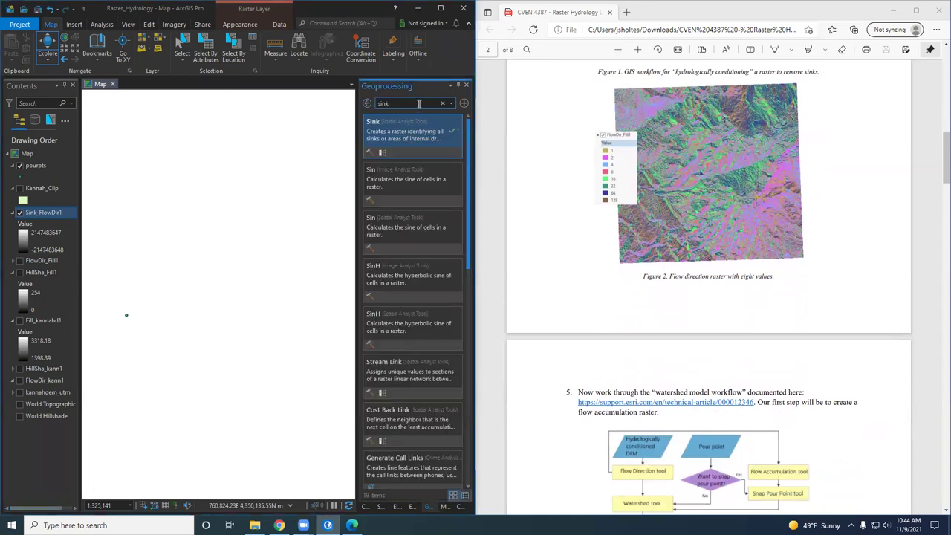
left_click(387, 123)
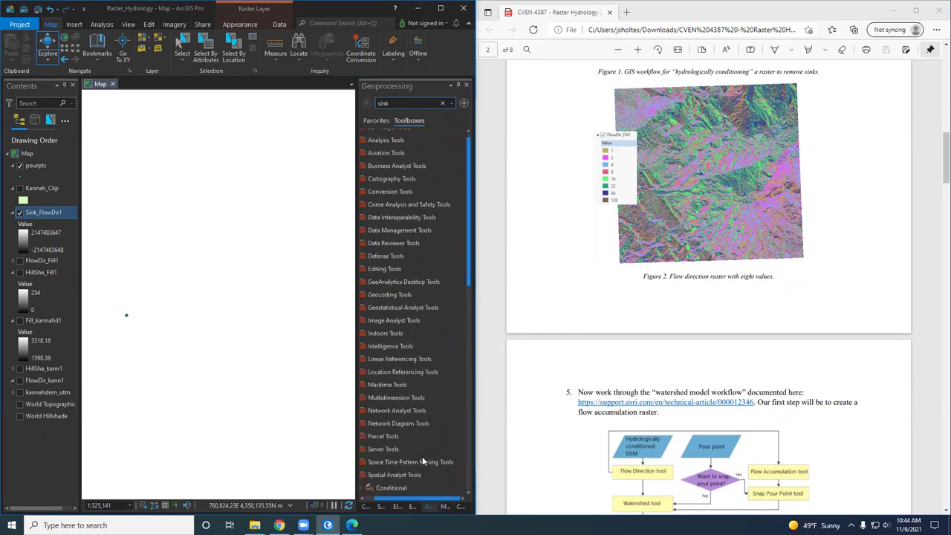
scroll(418, 446, "up", 3)
left_click(391, 404)
scroll(414, 443, "down", 6)
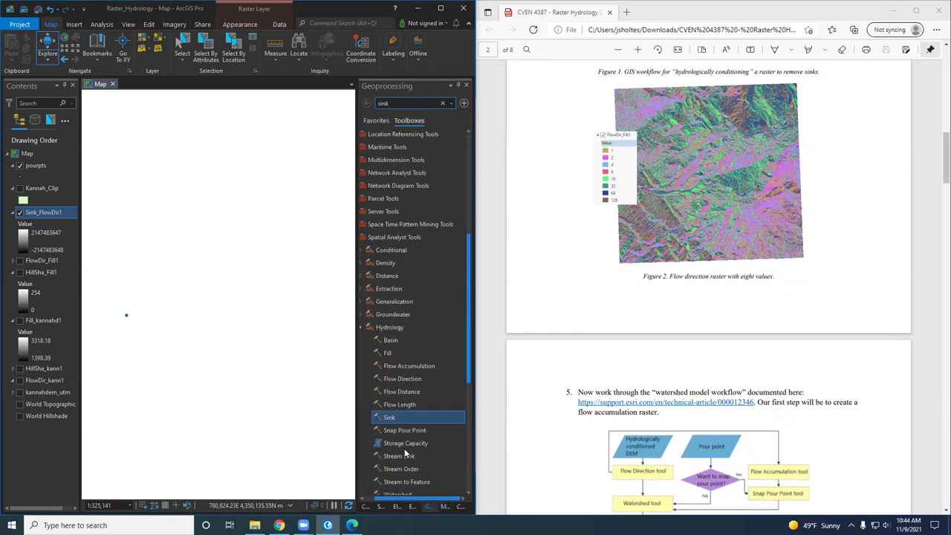
left_click(392, 394)
double_click(391, 394)
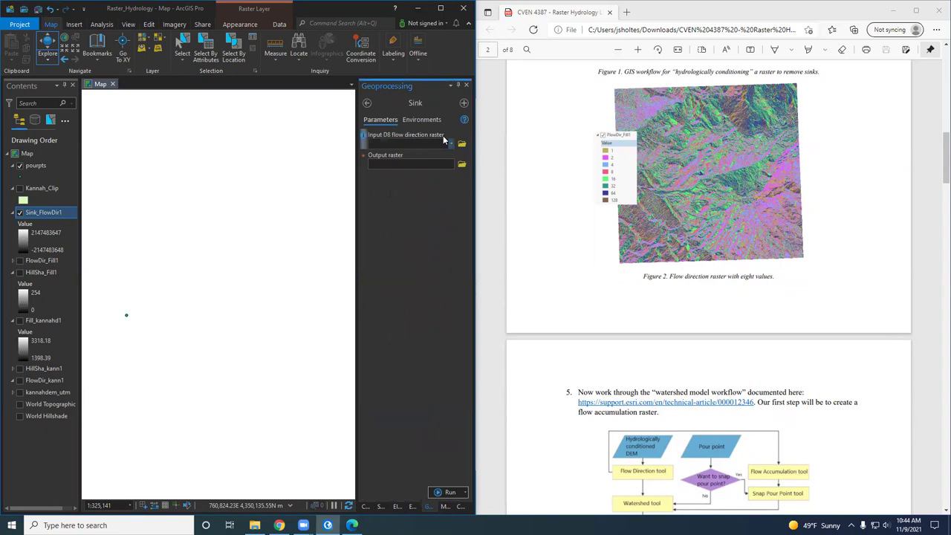
left_click(453, 144)
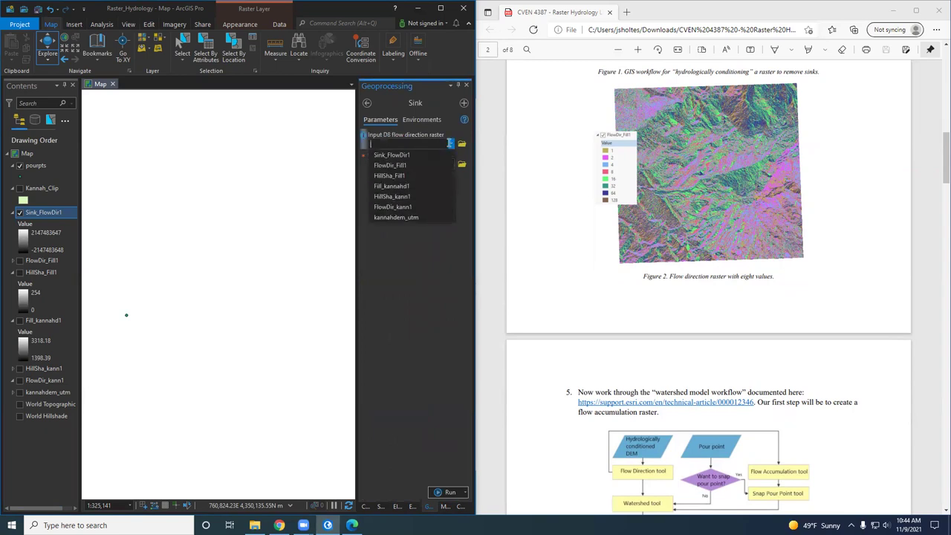
left_click(428, 205)
left_click(448, 492)
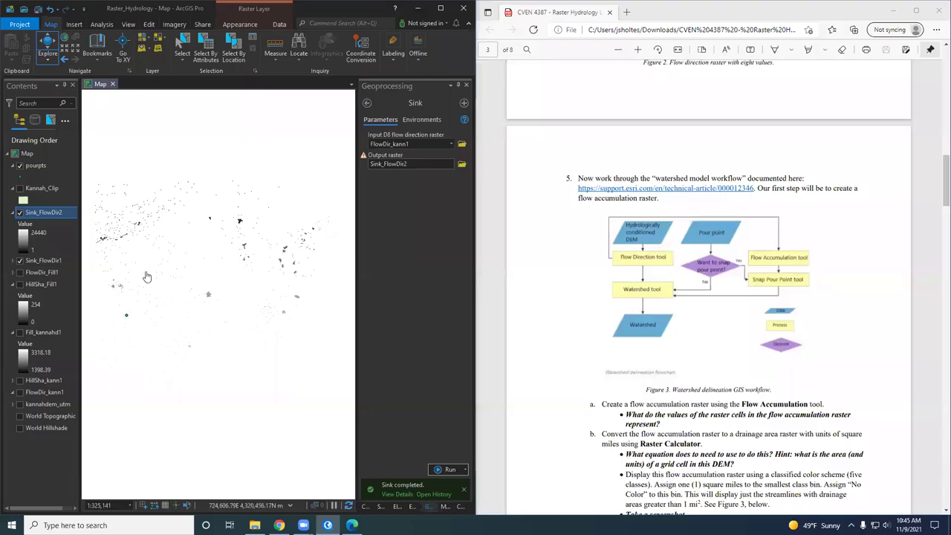
- Change the Sink_FlowDir2 stretch symbology to a multicolour rainbow colour scheme
left_click(22, 237)
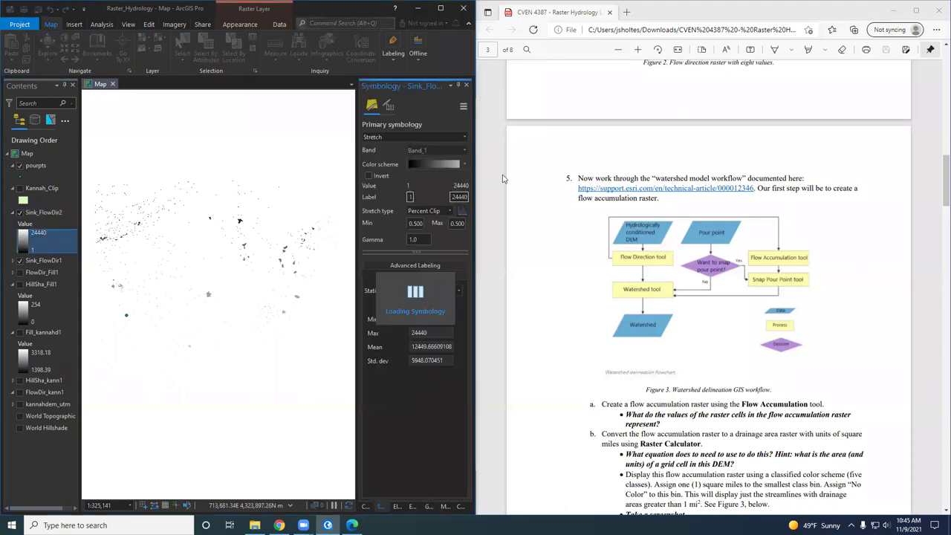
left_click(463, 164)
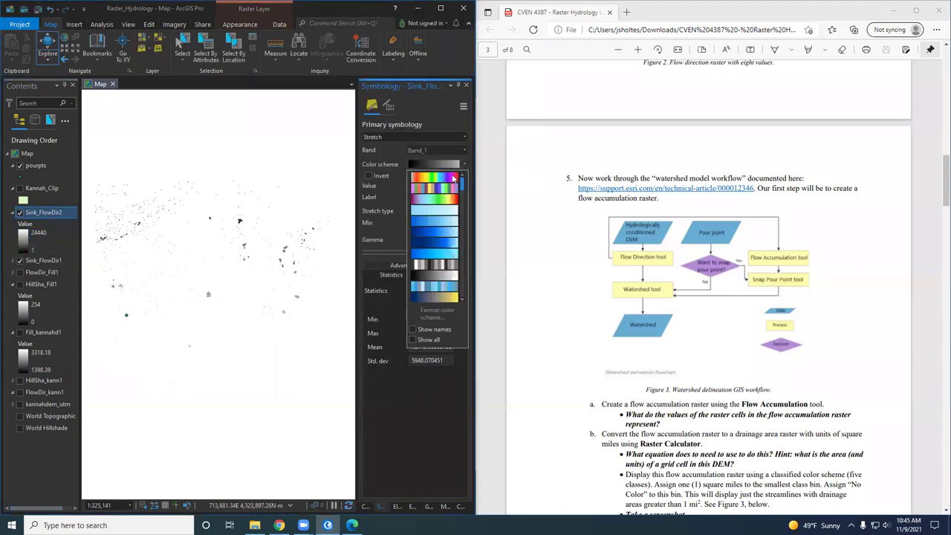
left_click(434, 245)
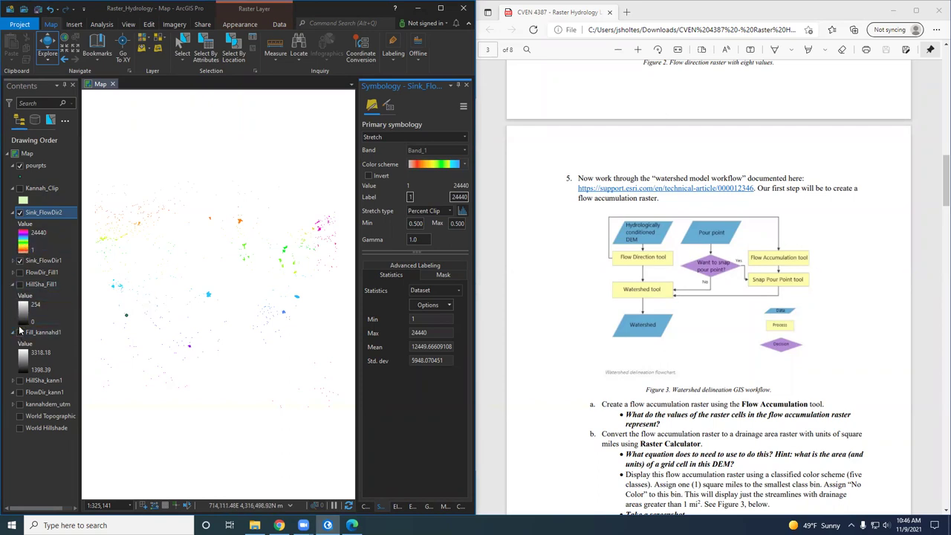
- Show HillSha_Fill1 beneath the Sink_FlowDir2 cells and examine the sinks around the stream confluence and valley
left_click(21, 286)
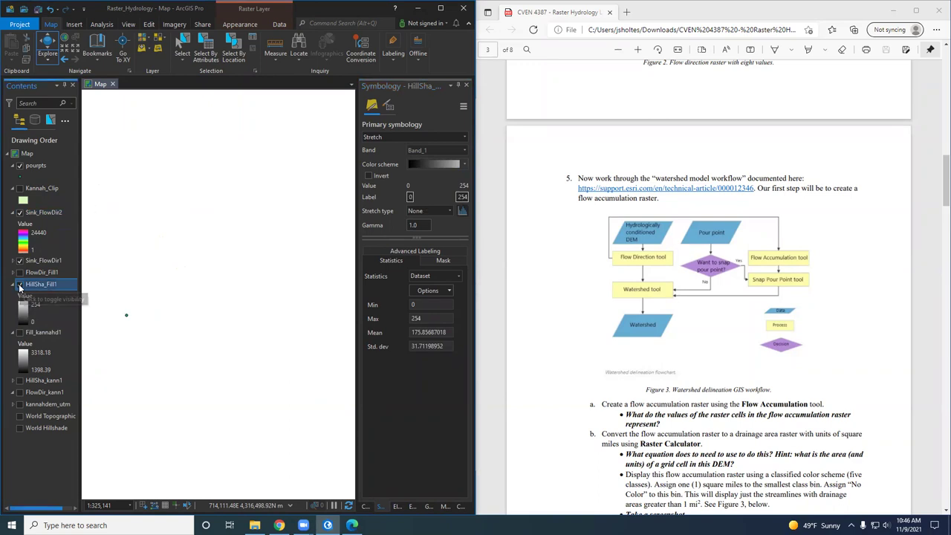
left_click(20, 286)
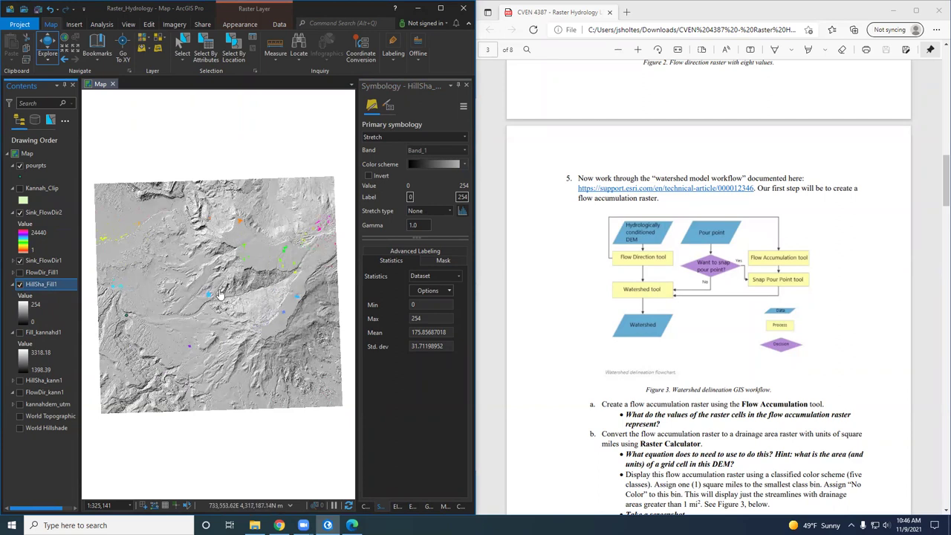
scroll(175, 327, "up", 5)
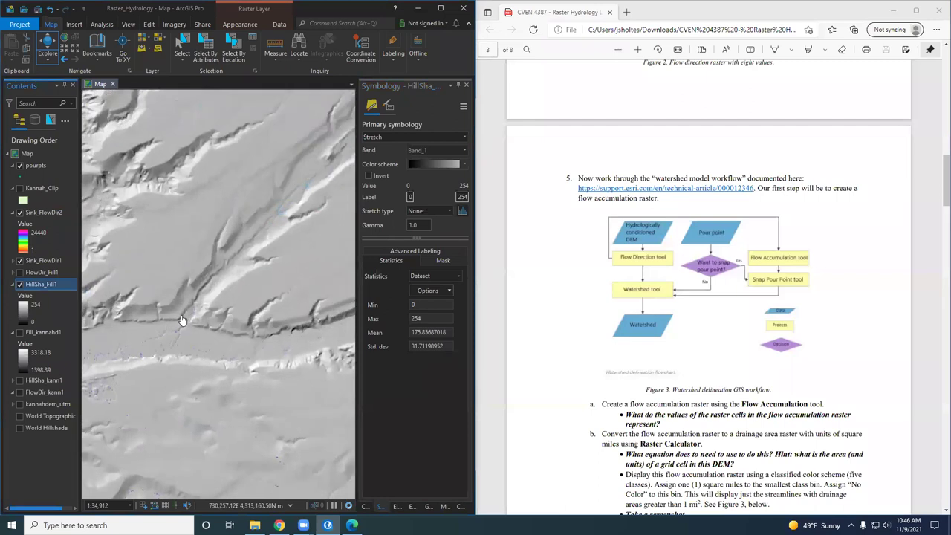
scroll(182, 320, "up", 4)
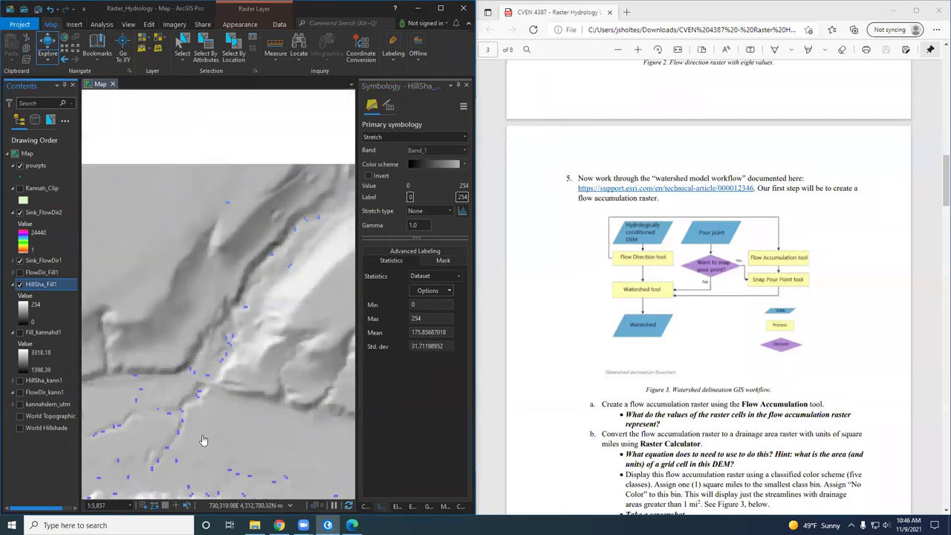
scroll(203, 440, "down", 3)
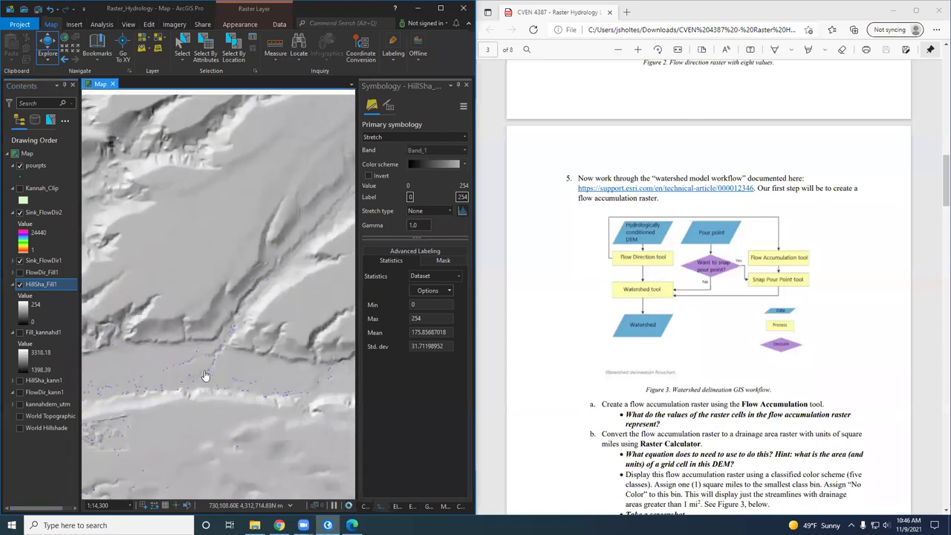
scroll(195, 382, "down", 3)
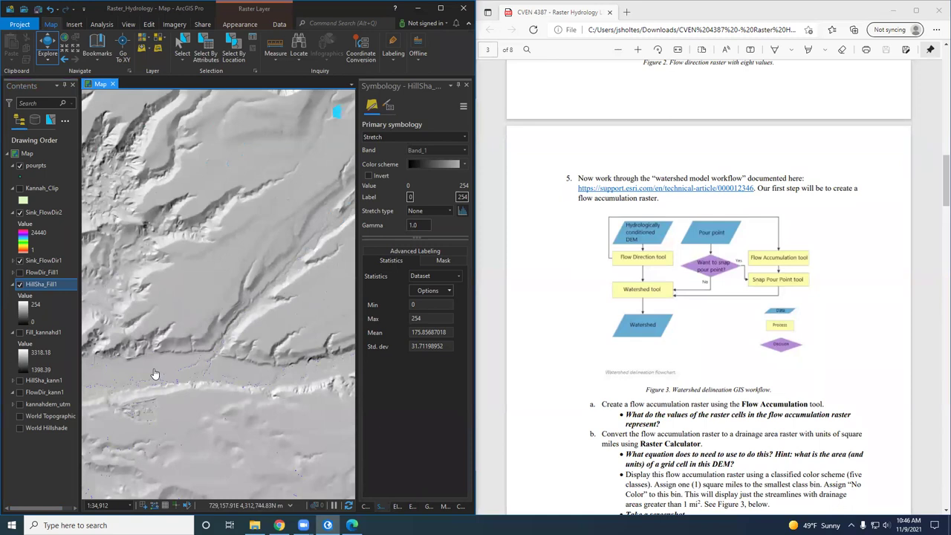
- Hide Sink_FlowDir2, turn on HillSha_kann1, and toggle HillSha_Fill1 over it to compare filled and original terrain at the confluence
left_click(20, 213)
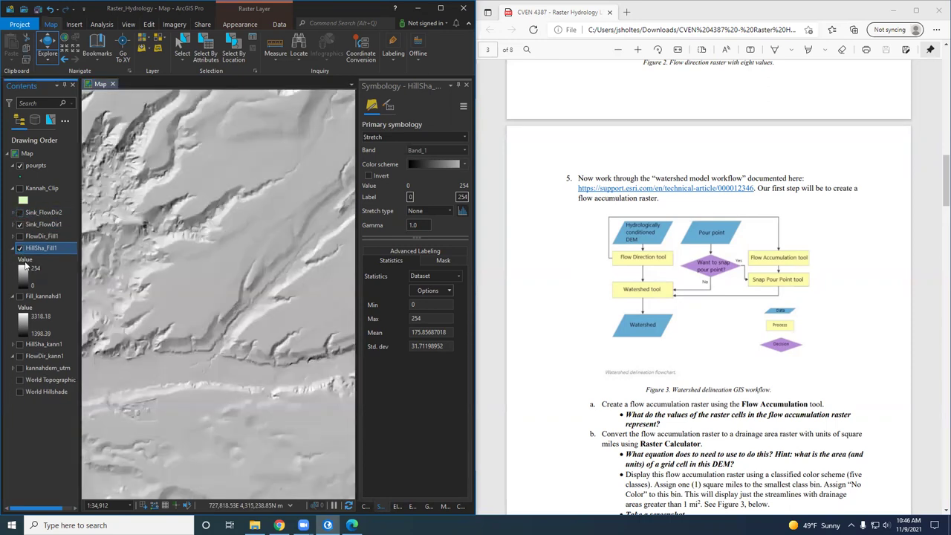
scroll(197, 375, "up", 5)
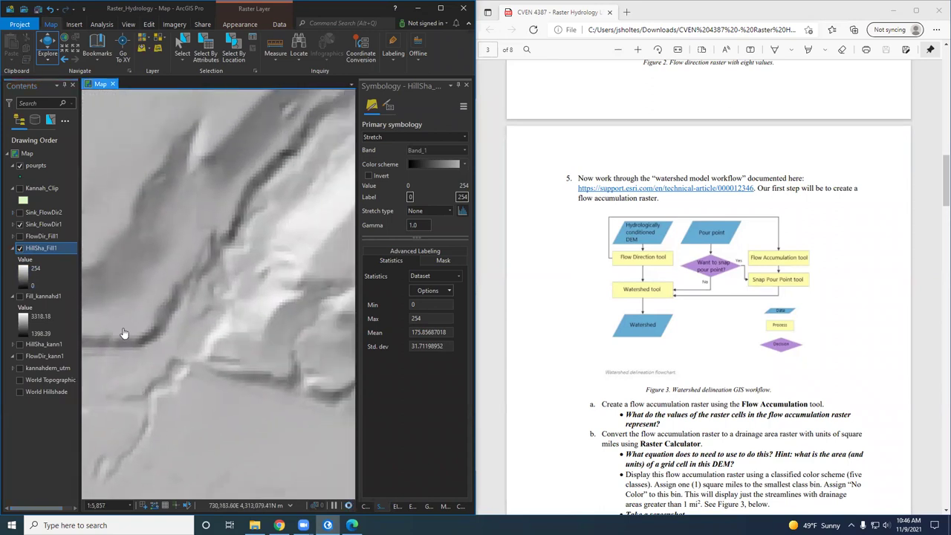
left_click(20, 249)
left_click(20, 345)
left_click(20, 249)
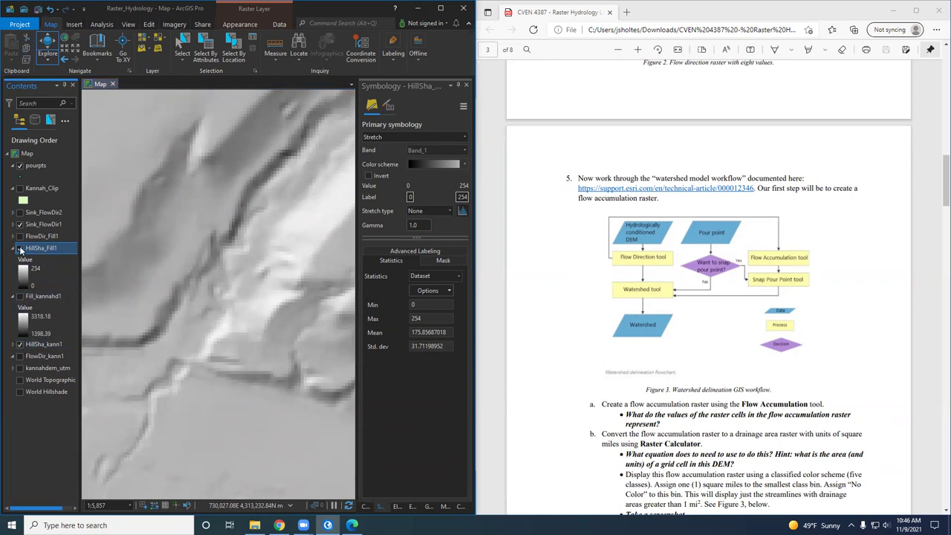
left_click(20, 249)
left_click(639, 228)
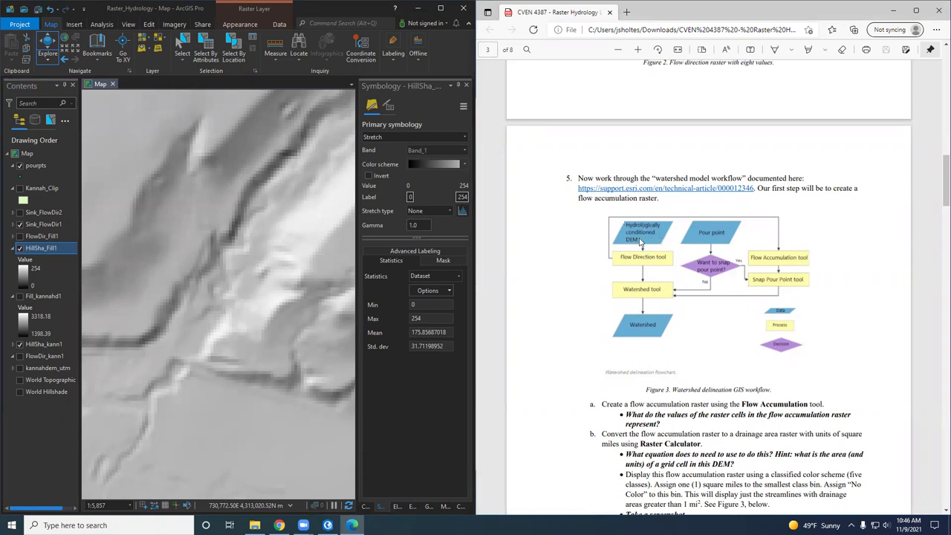
- Turn on FlowDir_Fill1 and hide HillSha_Fill1 with its legend collapsed to view the flow direction raster over a wider area
left_click(11, 252)
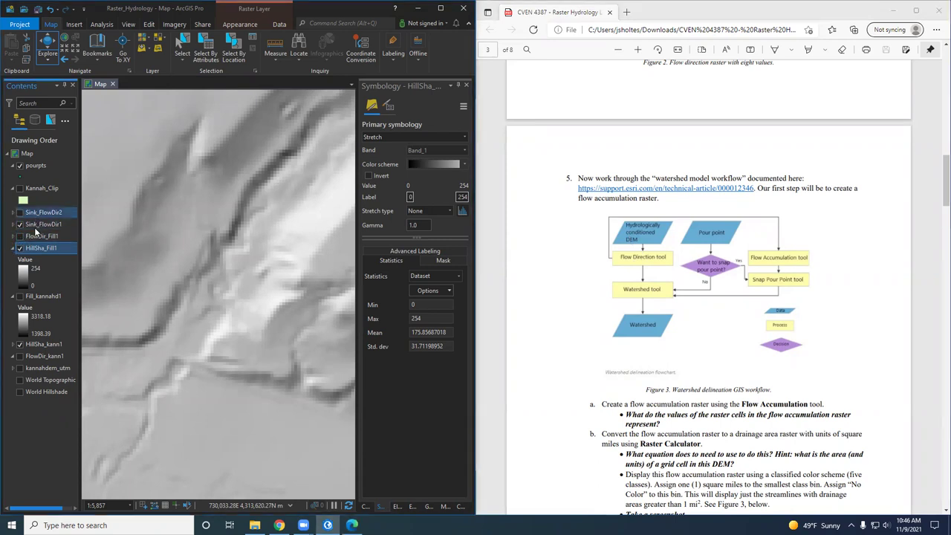
left_click(19, 237)
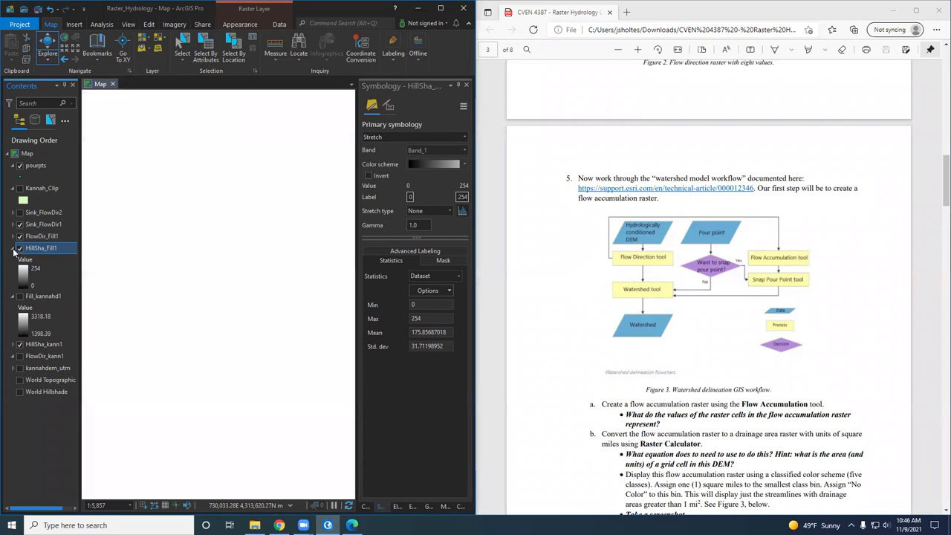
left_click(11, 251)
left_click(20, 248)
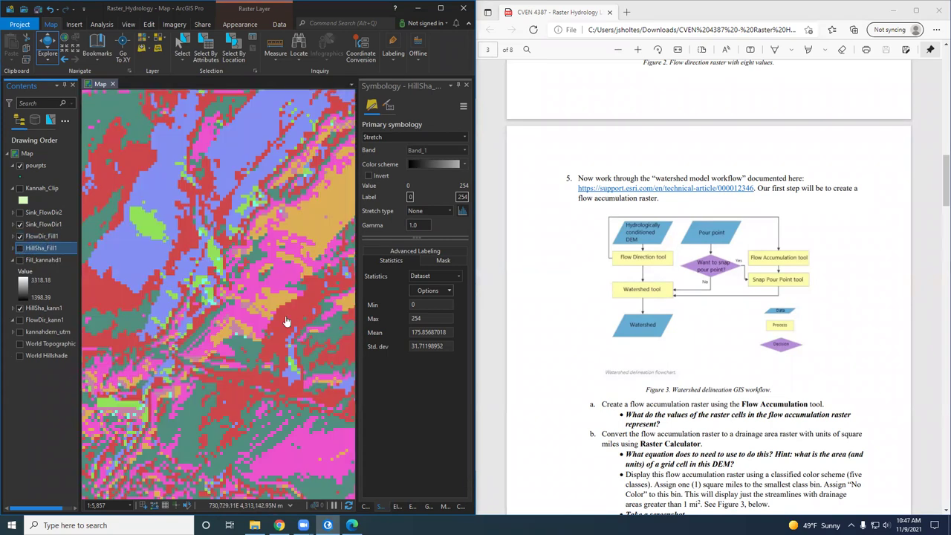
scroll(287, 321, "down", 5)
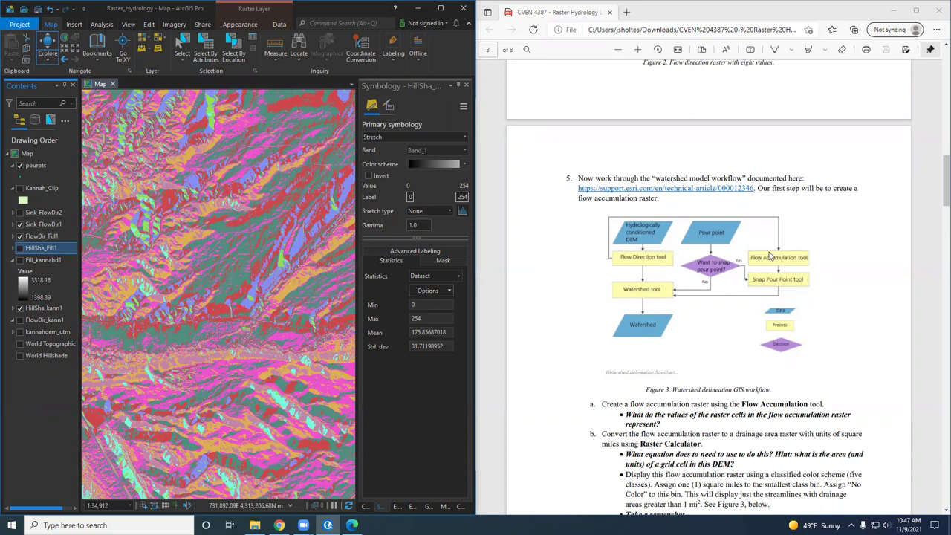
- Search the geoprocessing tools for "flow accumu" and open the Flow Accumulation tool
left_click(428, 507)
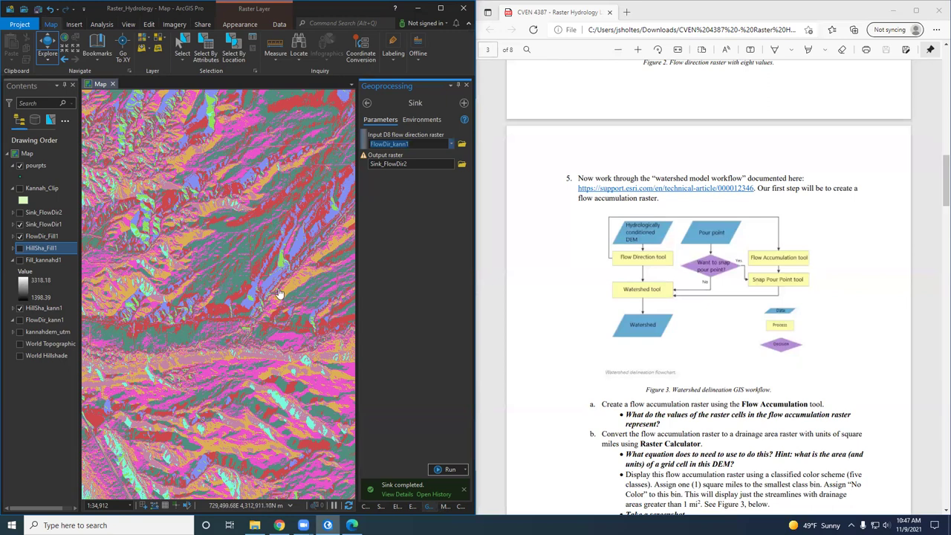
left_click(367, 103)
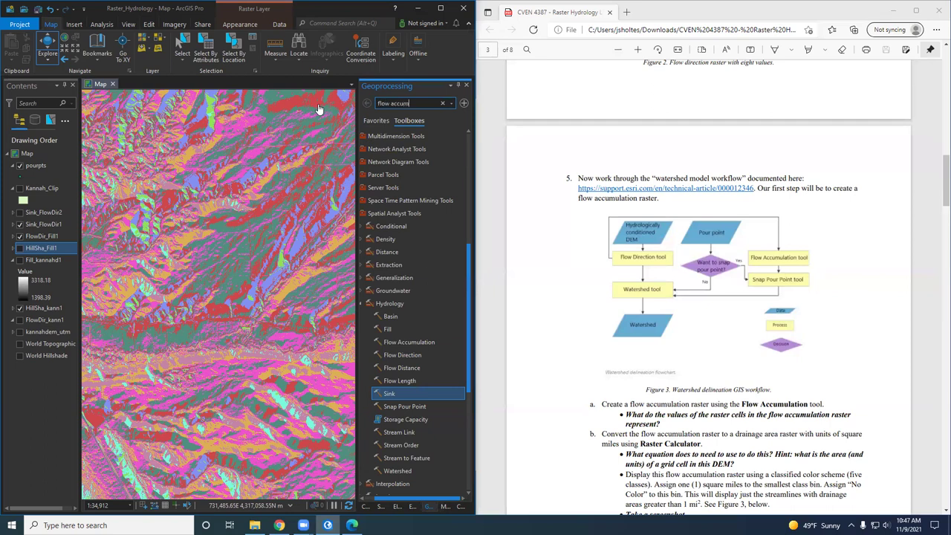
type("u")
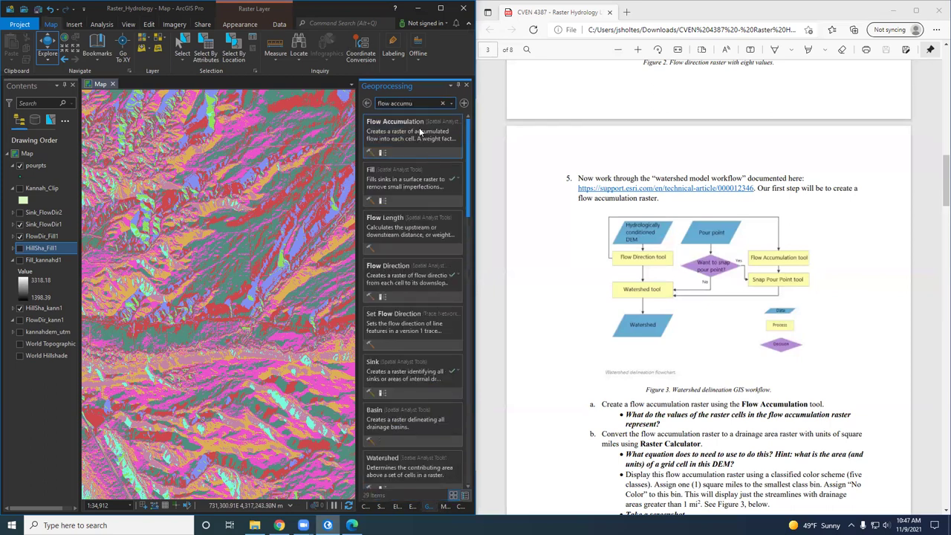
left_click(420, 131)
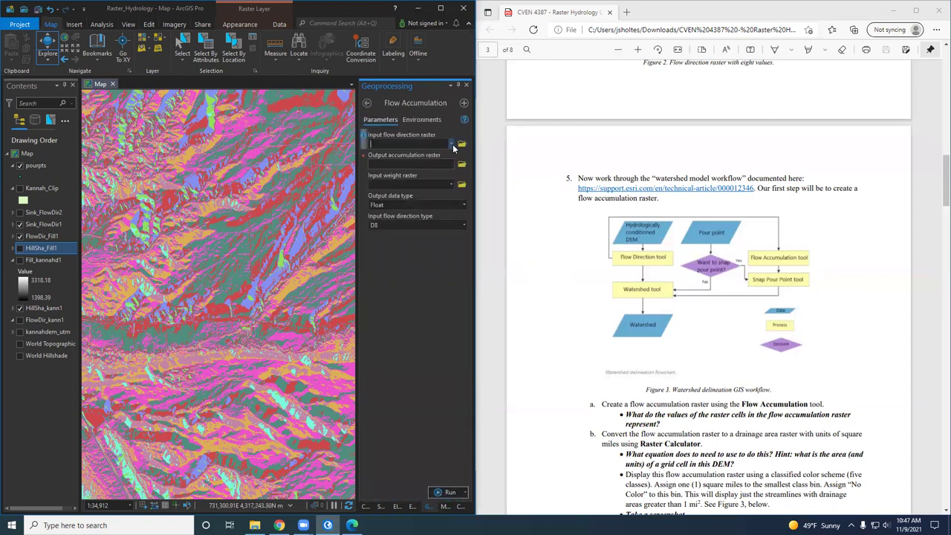
- Set FlowDir_Fill1 as the input flow direction raster and name the output accumulation raster FlowAcc_Fill
left_click(452, 144)
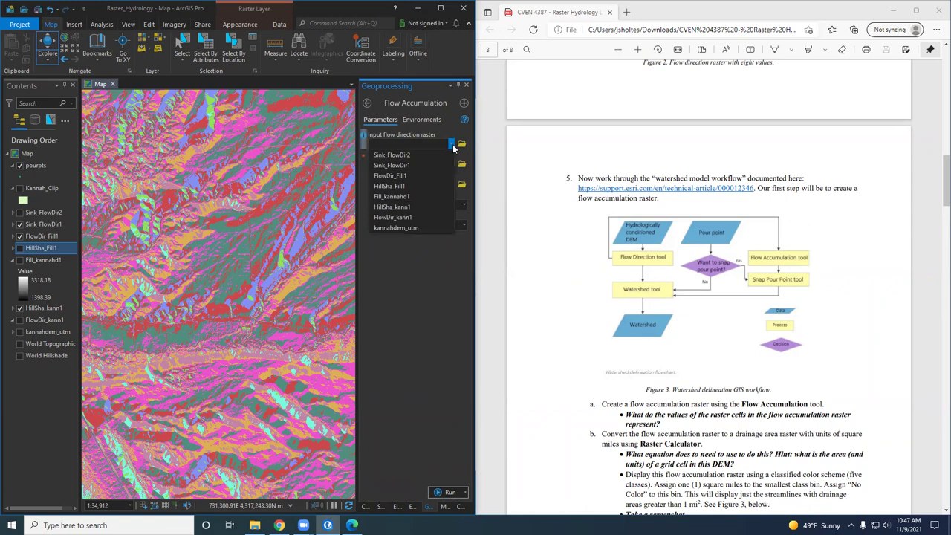
left_click(417, 176)
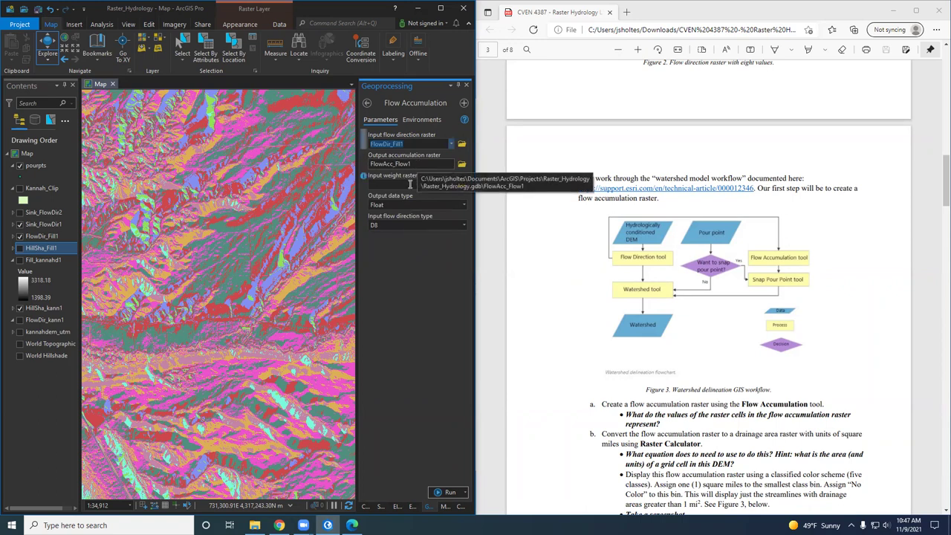
left_click_drag(398, 164, 500, 163)
type("Fill")
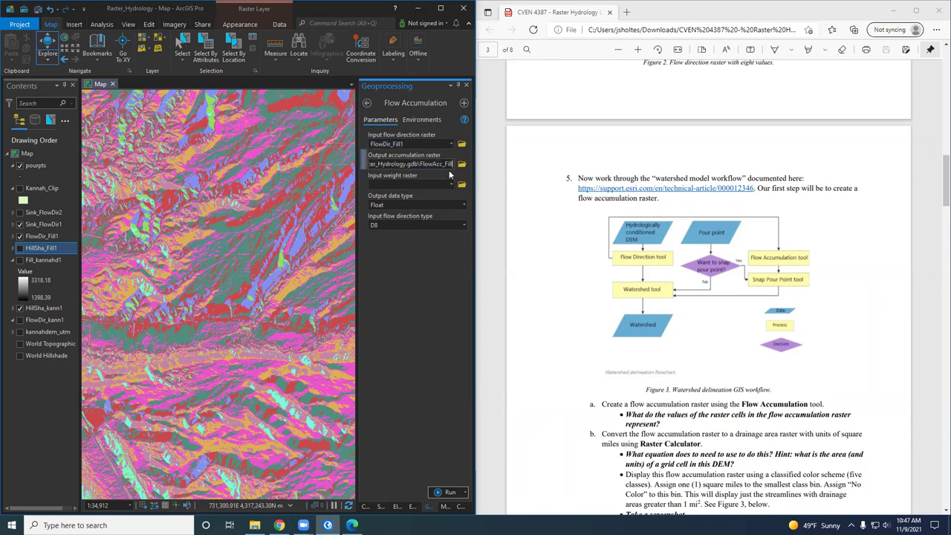
left_click(444, 285)
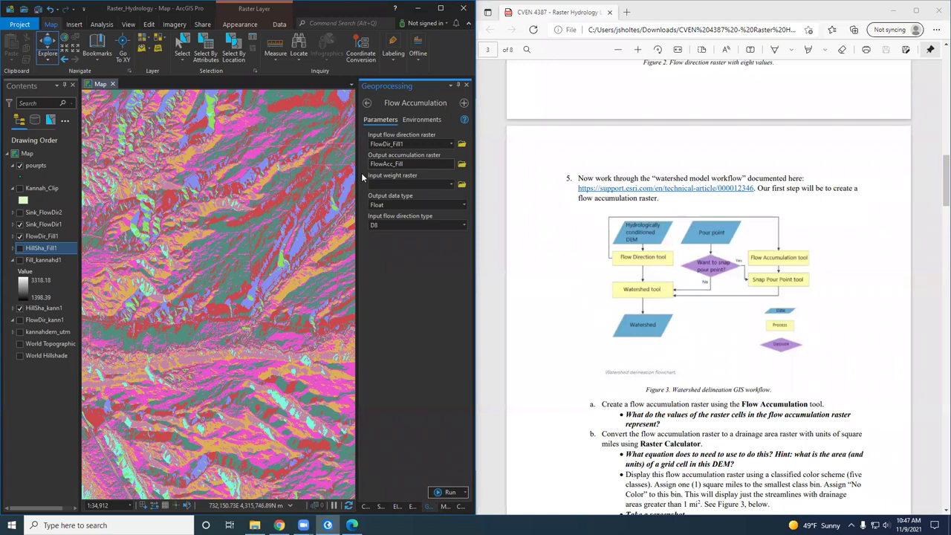
- Read the optional weight raster help, set the output data type to Integer, and run Flow Accumulation
mouse_move(362, 175)
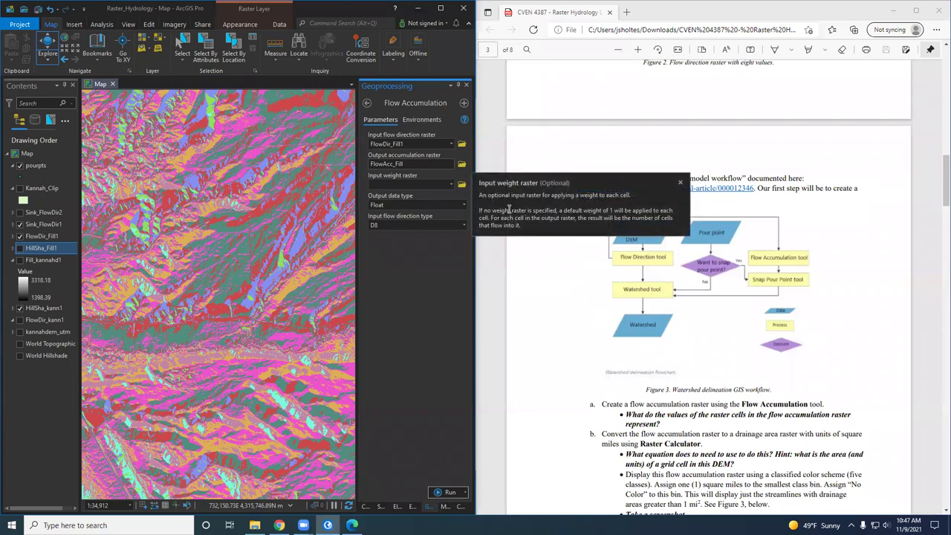
left_click(680, 182)
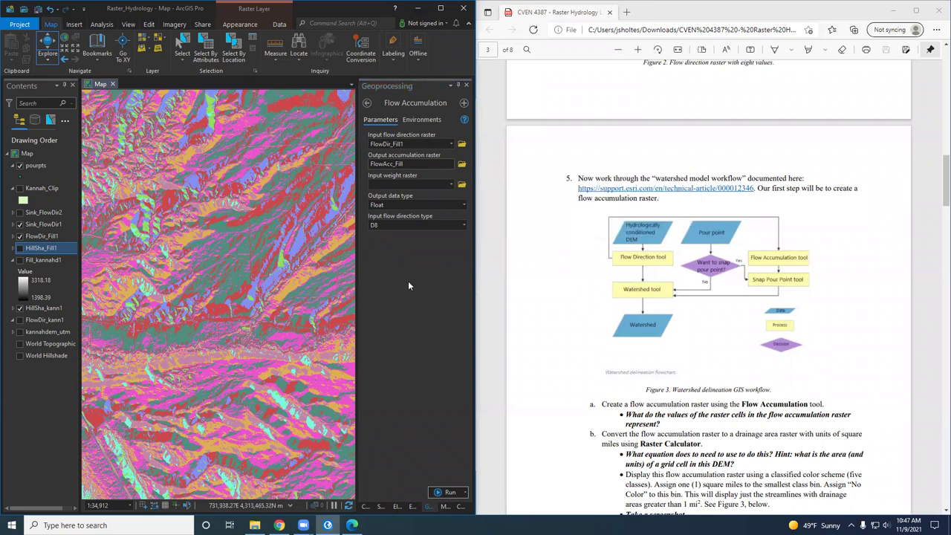
left_click(463, 205)
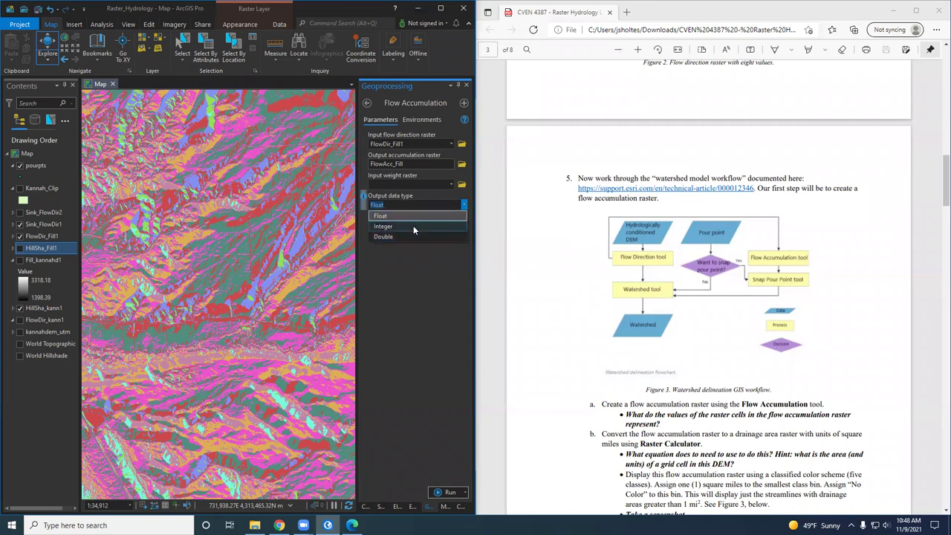
left_click(413, 226)
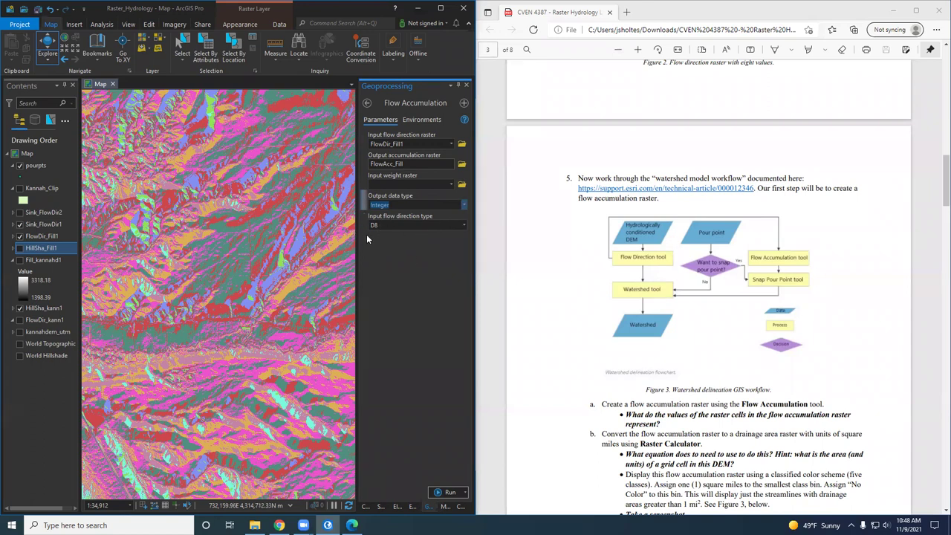
mouse_move(364, 217)
left_click(450, 492)
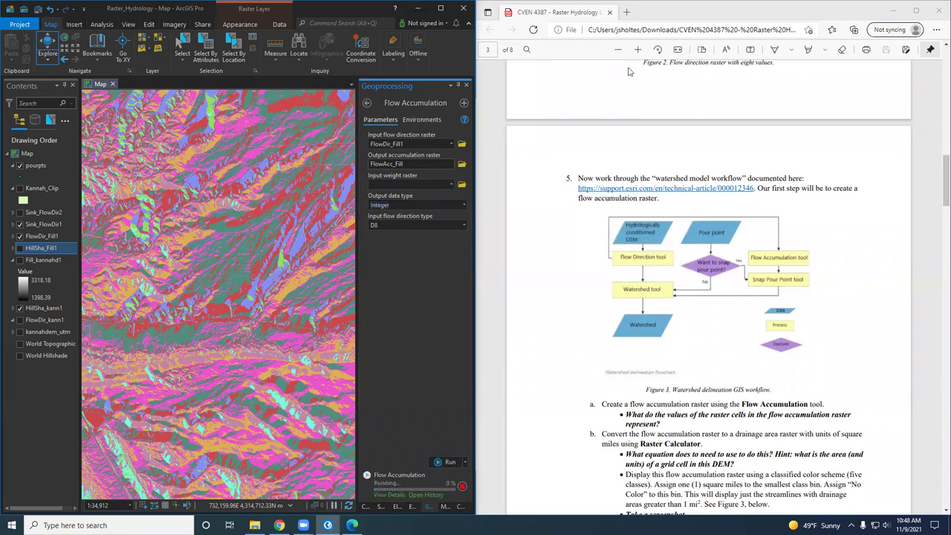
scroll(668, 297, "down", 2)
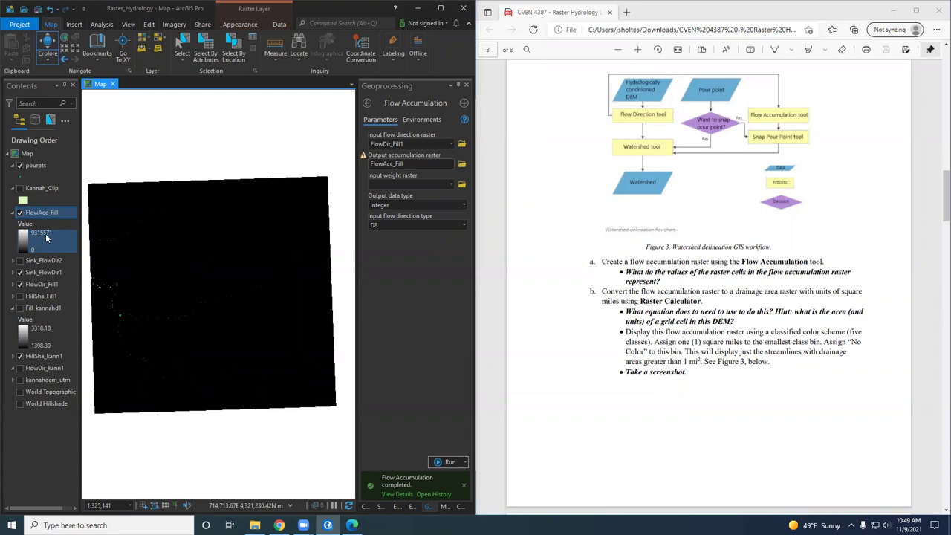
- Check the FlowAcc_Fill pixel value of a main stream cell near the raster's western edge
scroll(96, 288, "up", 1)
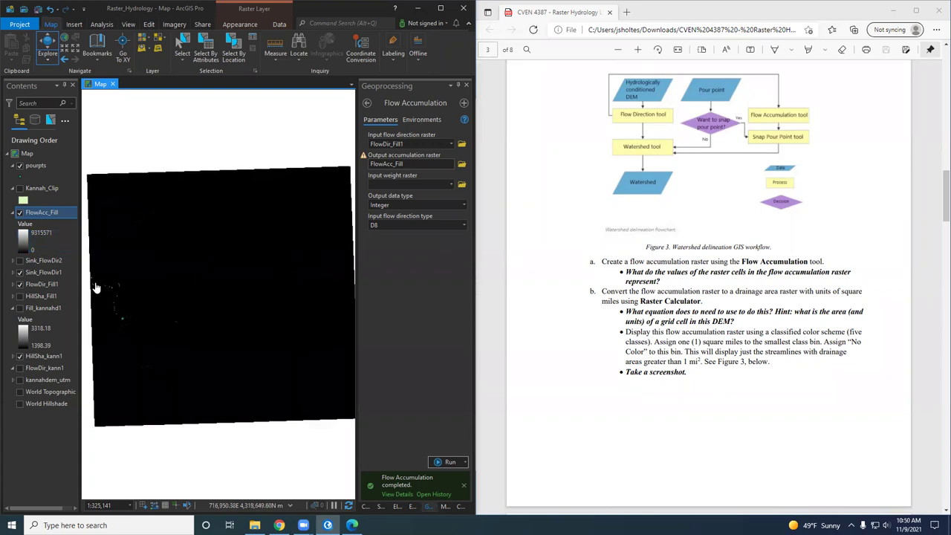
scroll(96, 288, "up", 3)
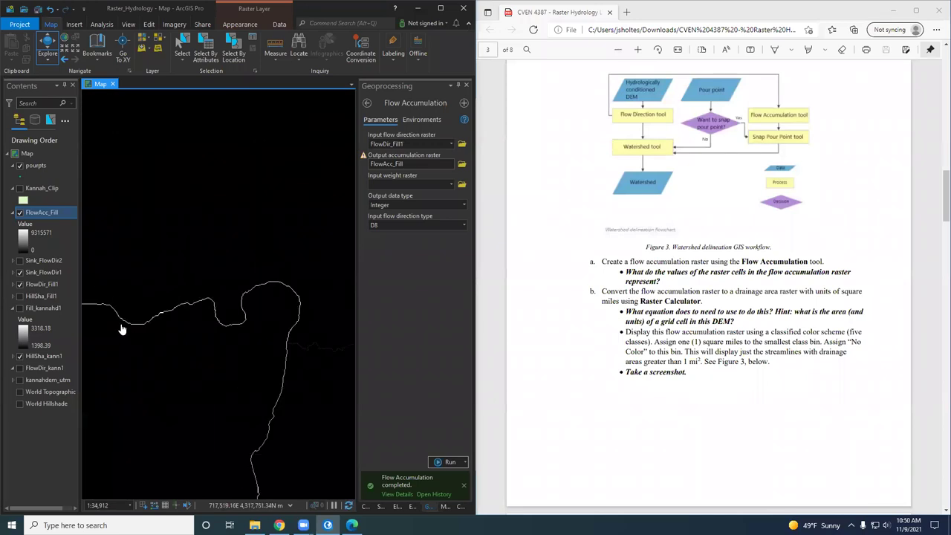
left_click_drag(127, 246, 281, 246)
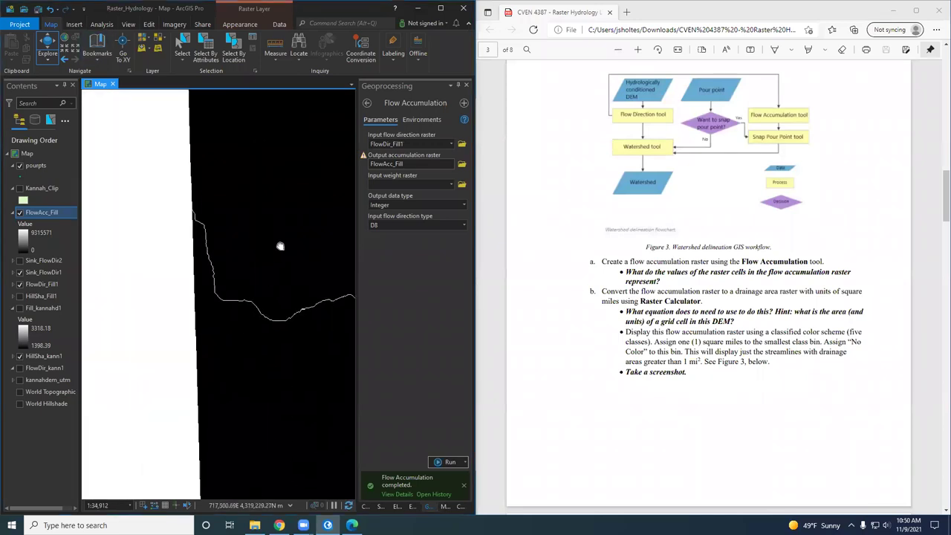
scroll(212, 220, "up", 3)
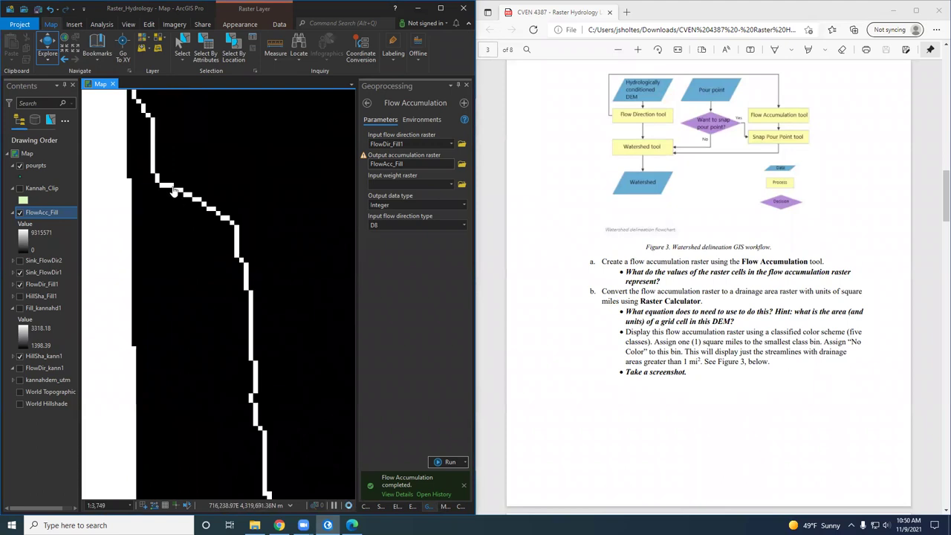
left_click(166, 186)
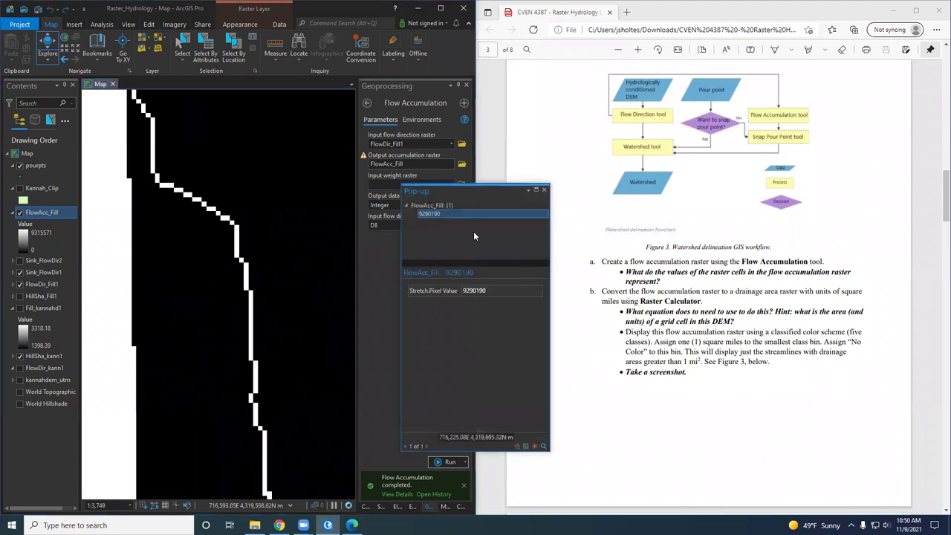
left_click(544, 189)
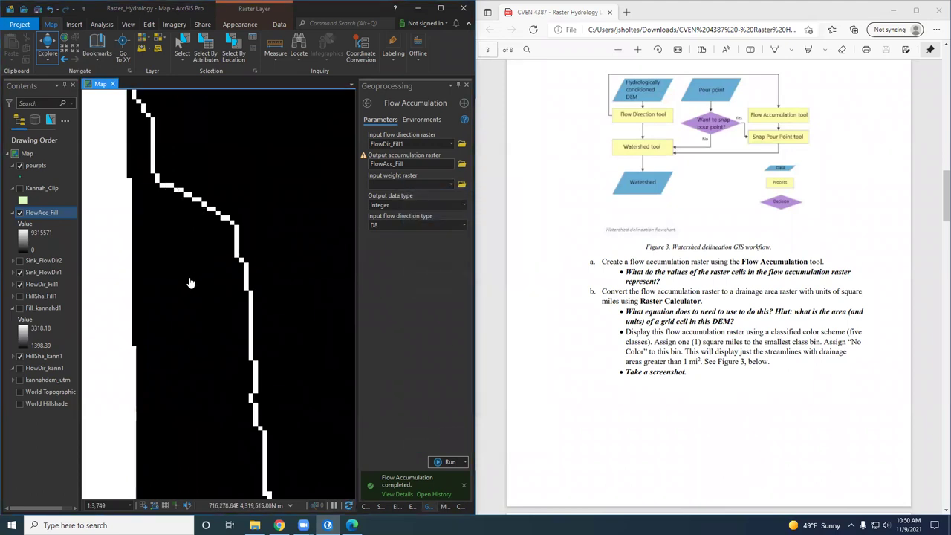
- Follow the southern tributary upstream from the confluence and check the FlowAcc_Fill pixel value of one of its cells
scroll(189, 283, "down", 5)
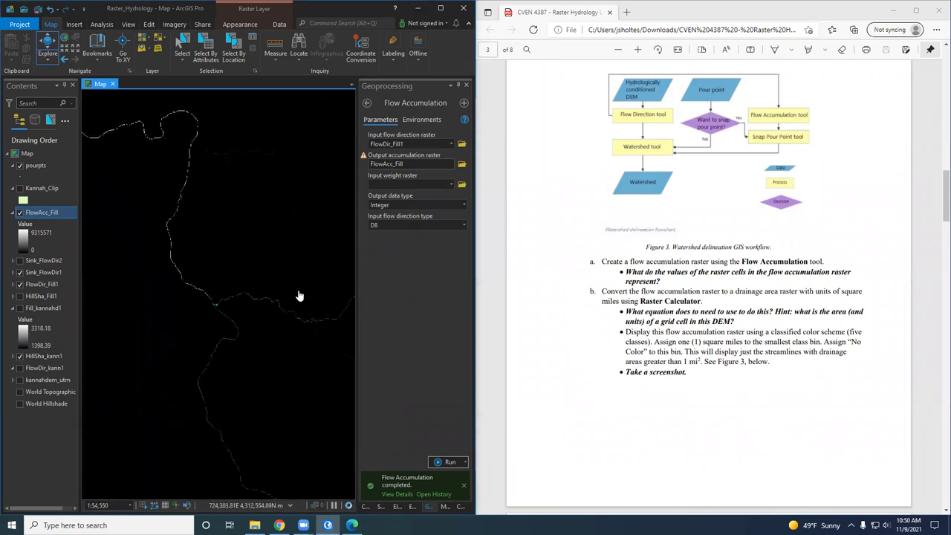
scroll(217, 312, "up", 2)
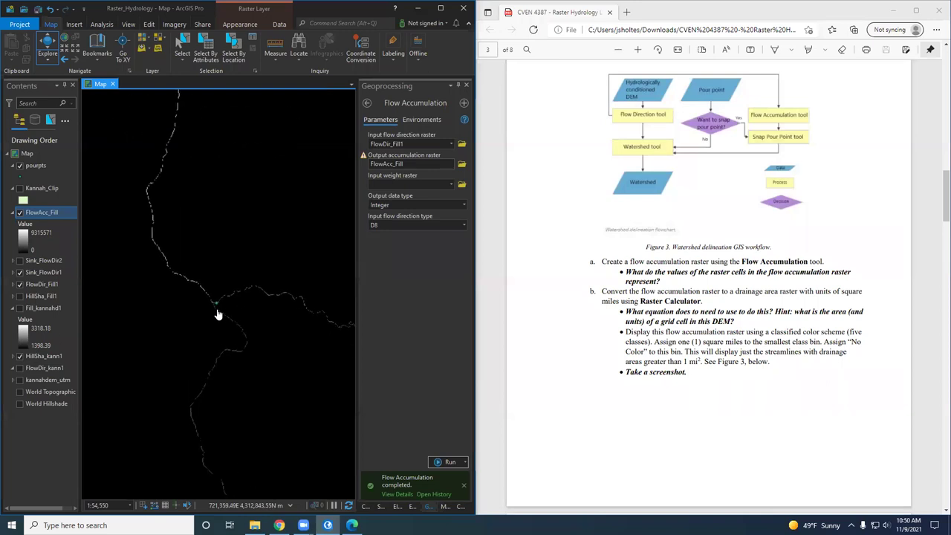
left_click_drag(223, 347, 189, 214)
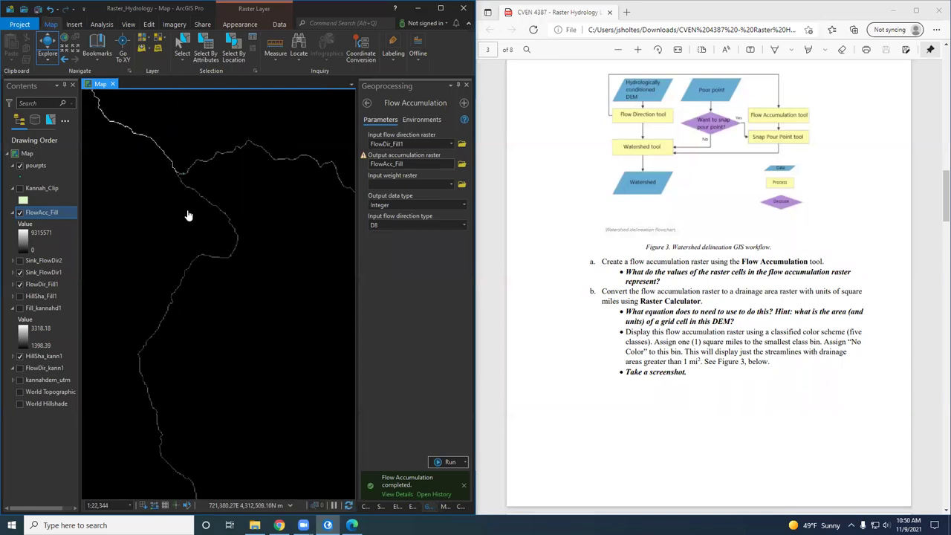
left_click_drag(194, 435, 213, 206)
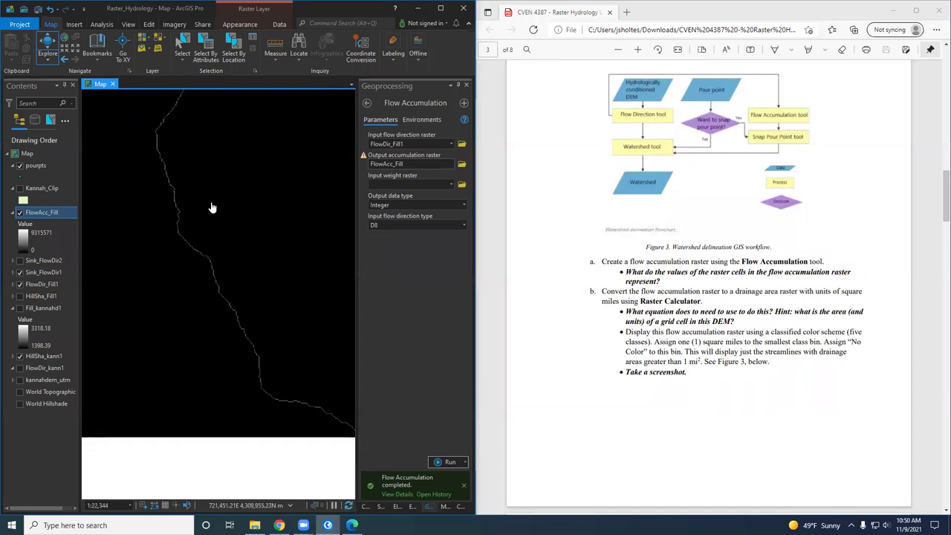
left_click_drag(297, 391, 106, 247)
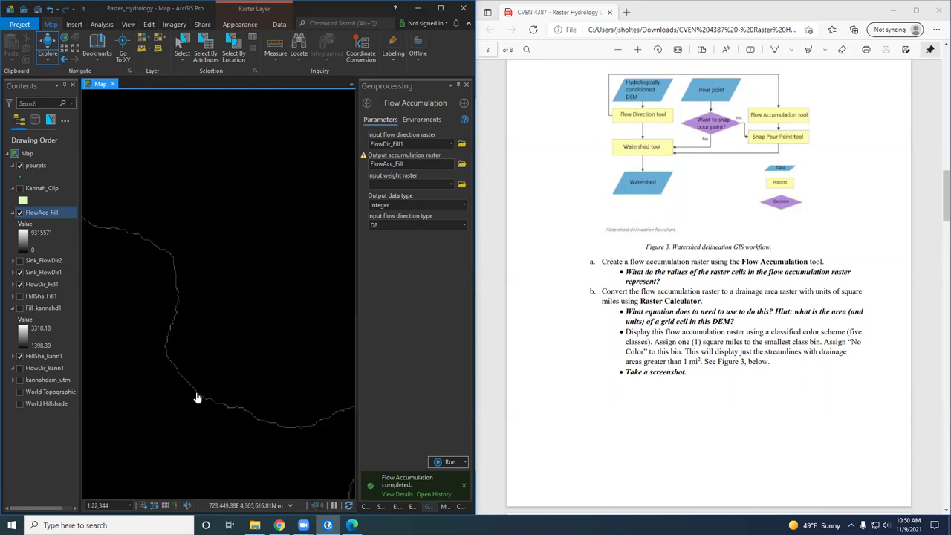
scroll(195, 394, "up", 5)
left_click(180, 353)
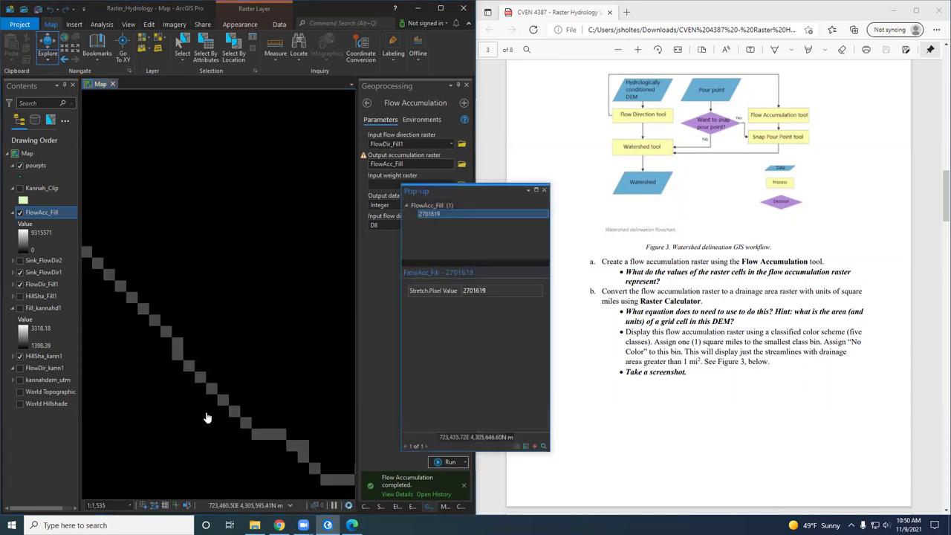
left_click(545, 191)
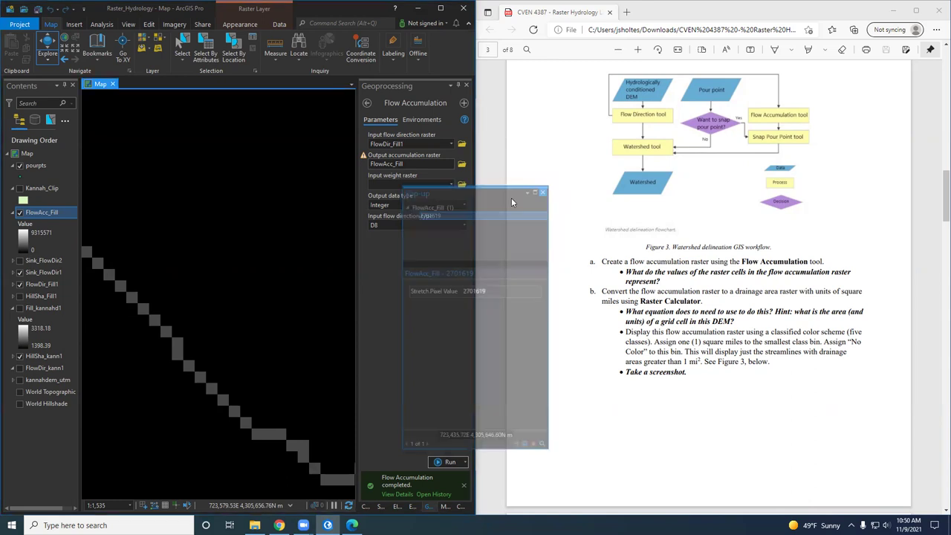
- Change the FlowAcc_Fill stretch symbology to a multicolour rainbow colour scheme and examine the stream lines near the confluence
scroll(196, 333, "down", 3)
scroll(194, 335, "down", 3)
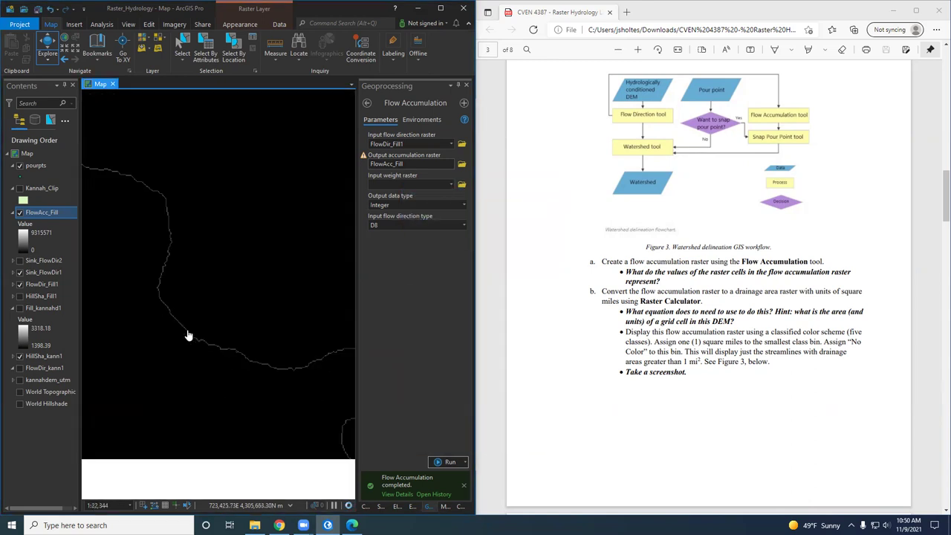
scroll(279, 379, "down", 3)
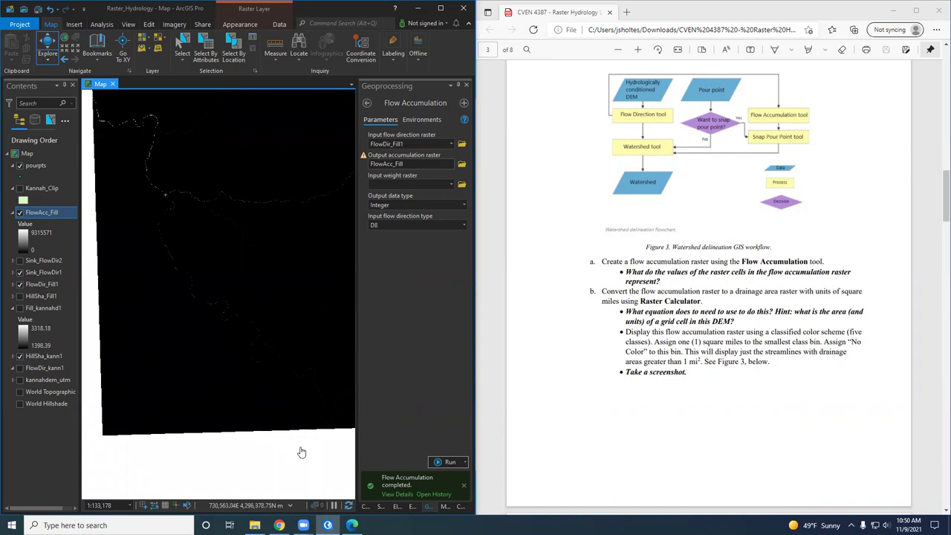
left_click_drag(187, 242, 189, 402)
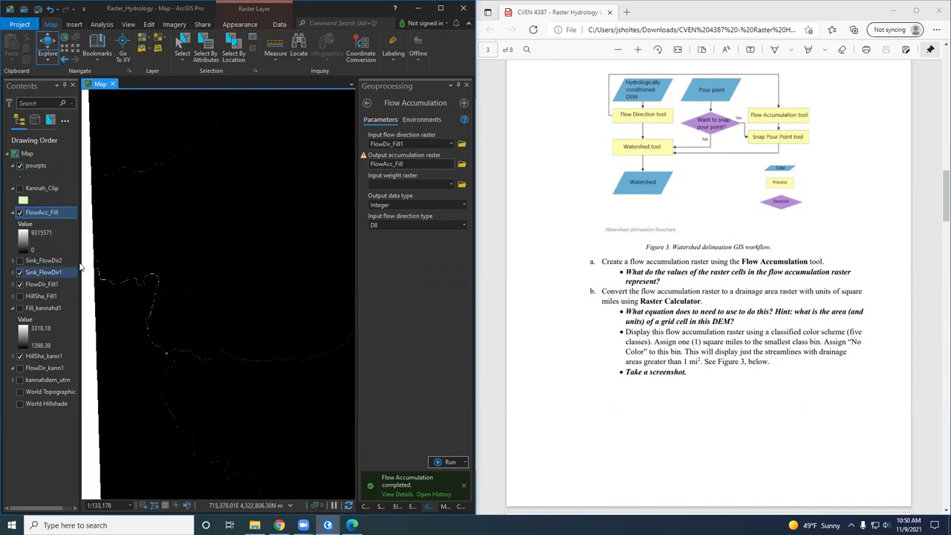
left_click(22, 240)
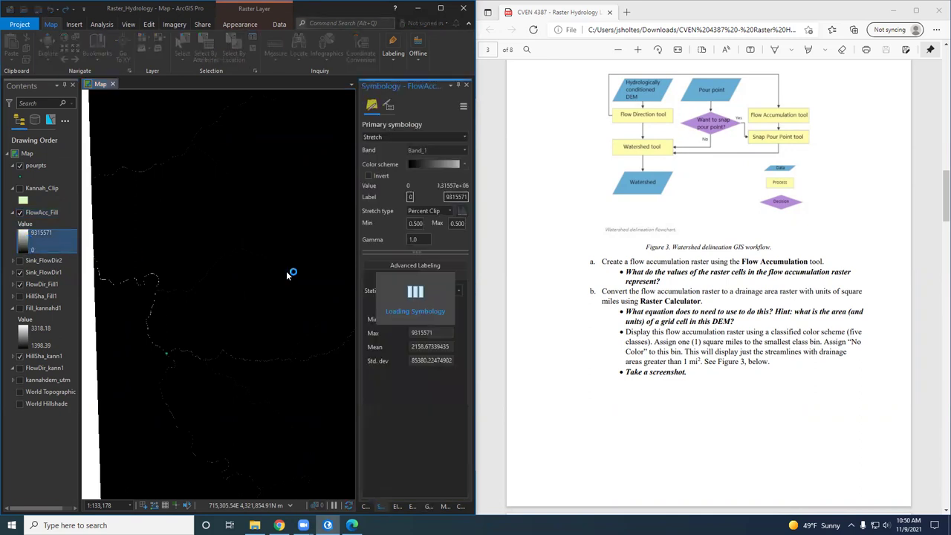
left_click(446, 163)
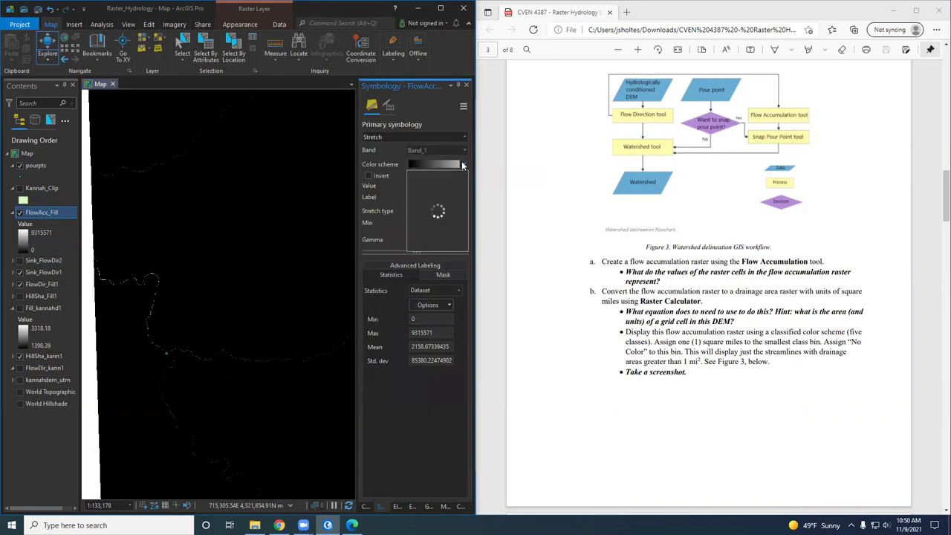
left_click(450, 197)
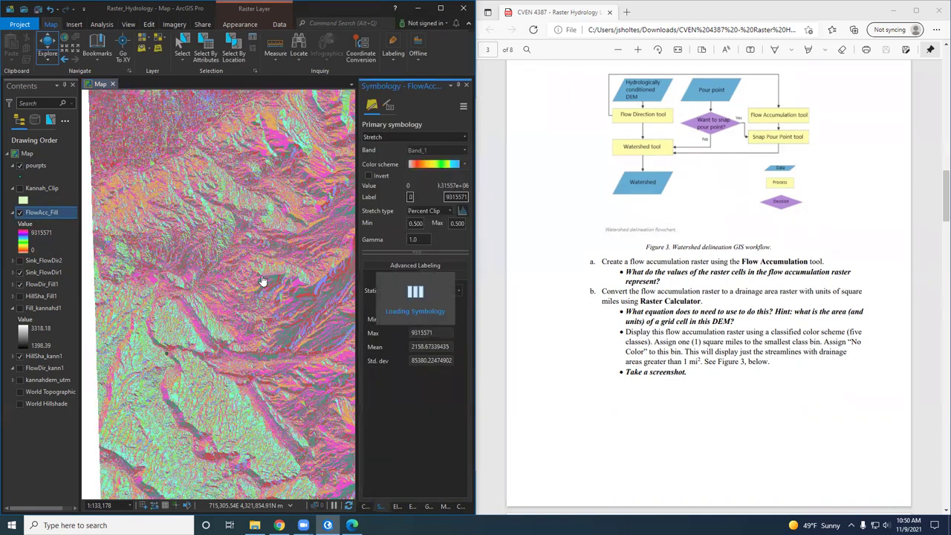
left_click_drag(230, 402, 144, 316)
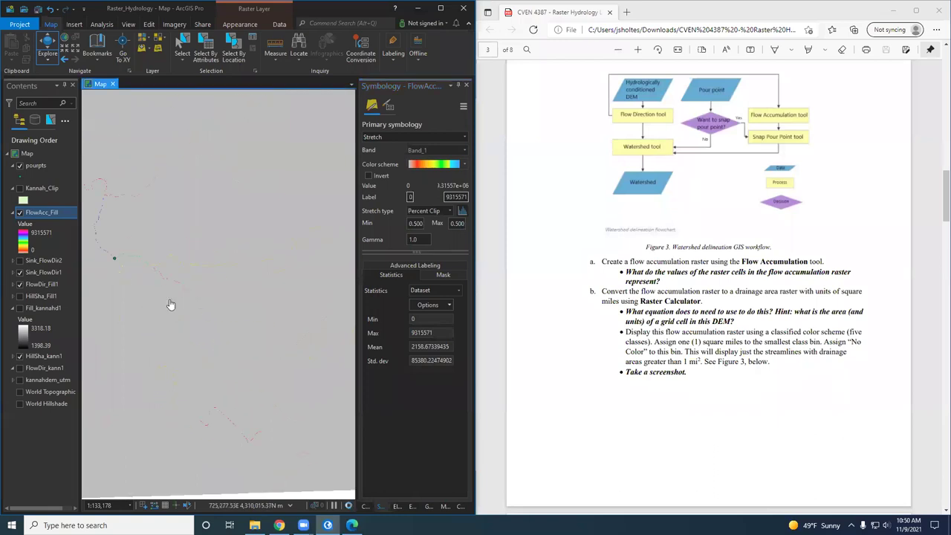
scroll(189, 290, "up", 4)
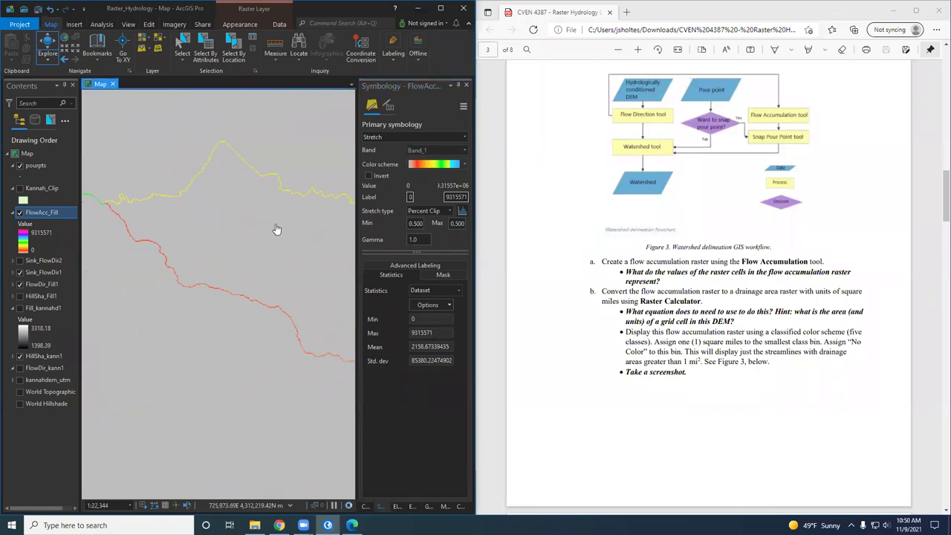
left_click(388, 105)
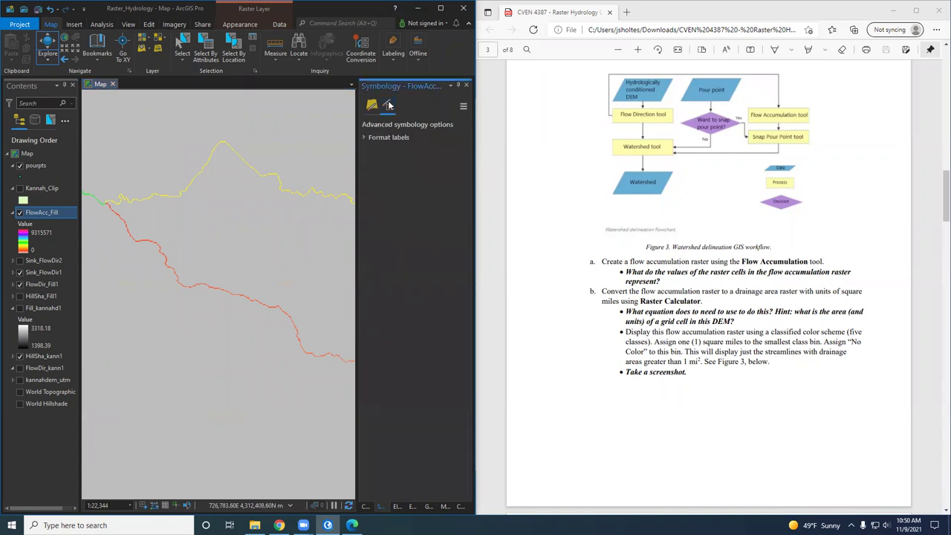
left_click(372, 108)
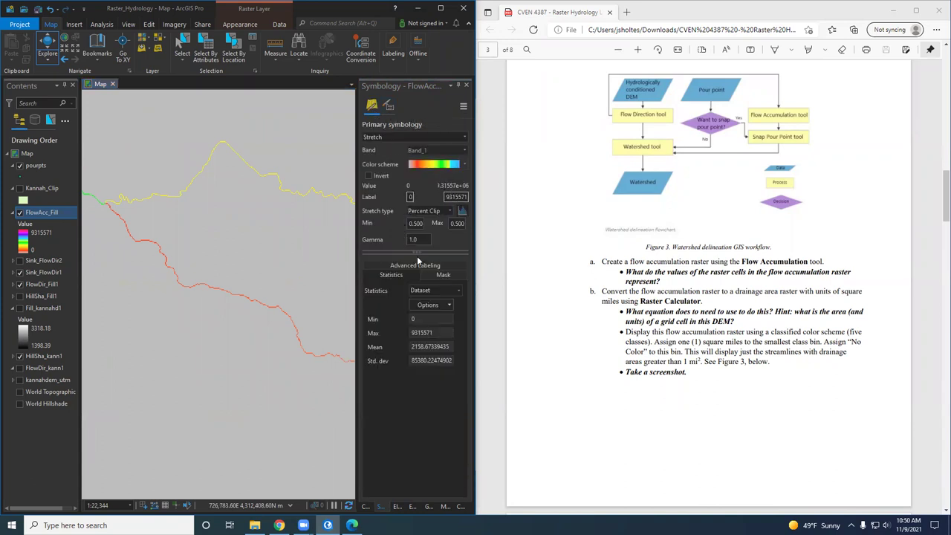
mouse_move(417, 256)
left_mouse_down()
mouse_move(418, 277)
mouse_move(418, 268)
left_mouse_up()
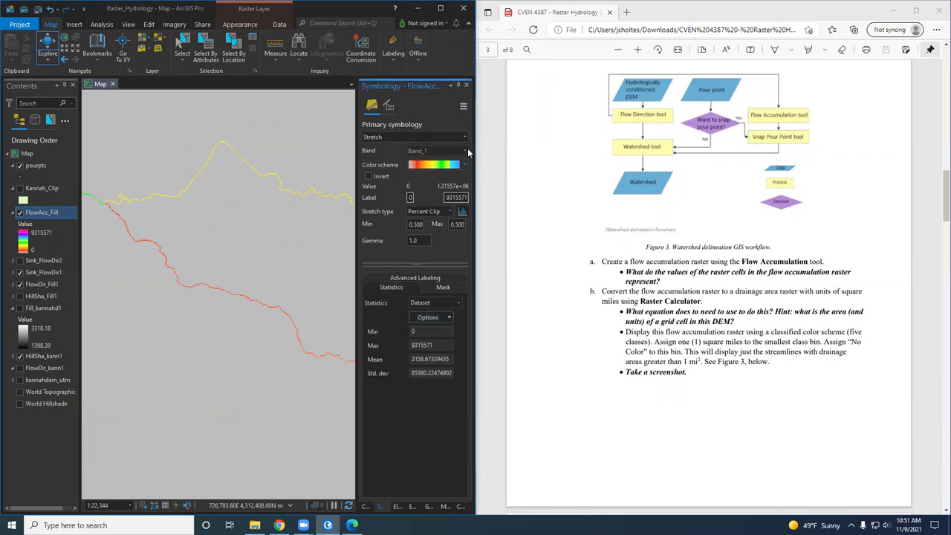
left_click(464, 107)
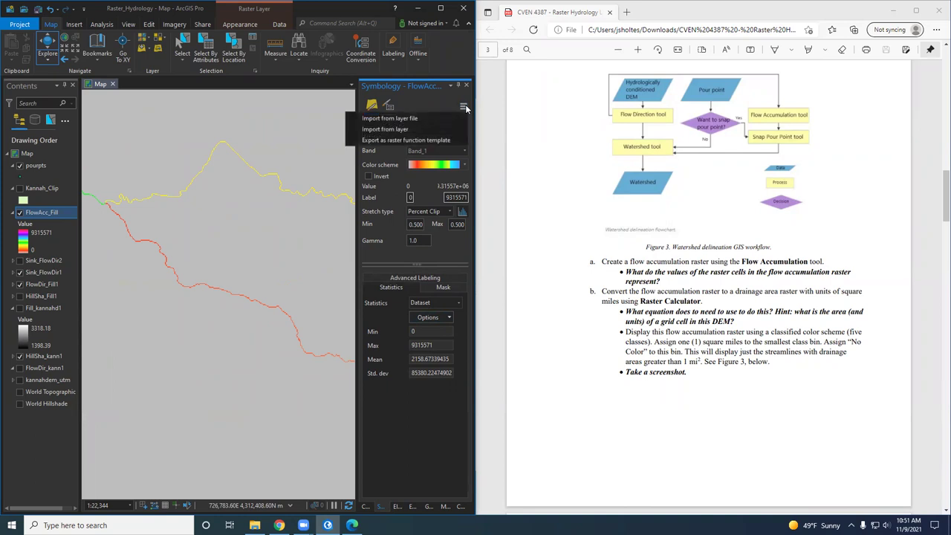
left_click(391, 253)
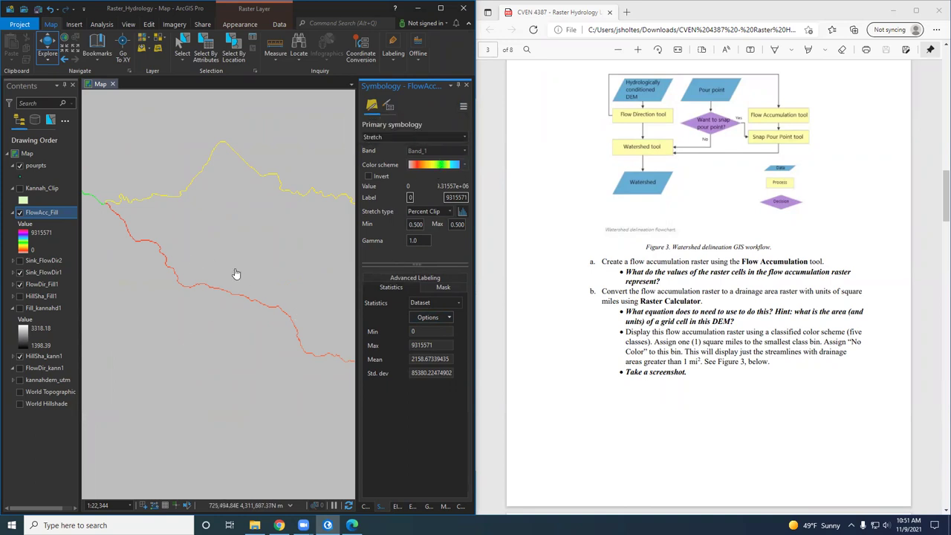
- Highlight the lab question on flow accumulation cell values and check the FlowAcc_Fill pixel value of a cell on the southern stream
left_click_drag(216, 243, 283, 312)
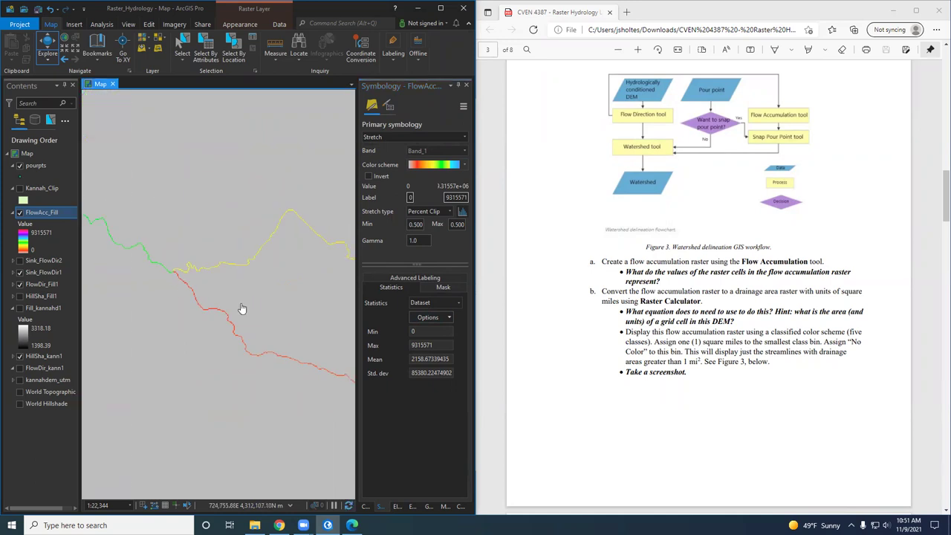
scroll(209, 295, "down", 3)
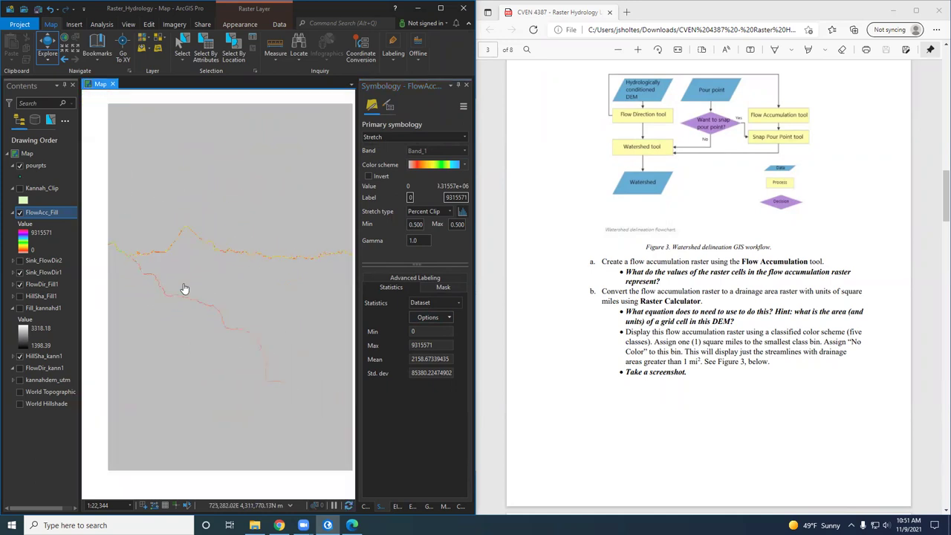
scroll(166, 284, "down", 3)
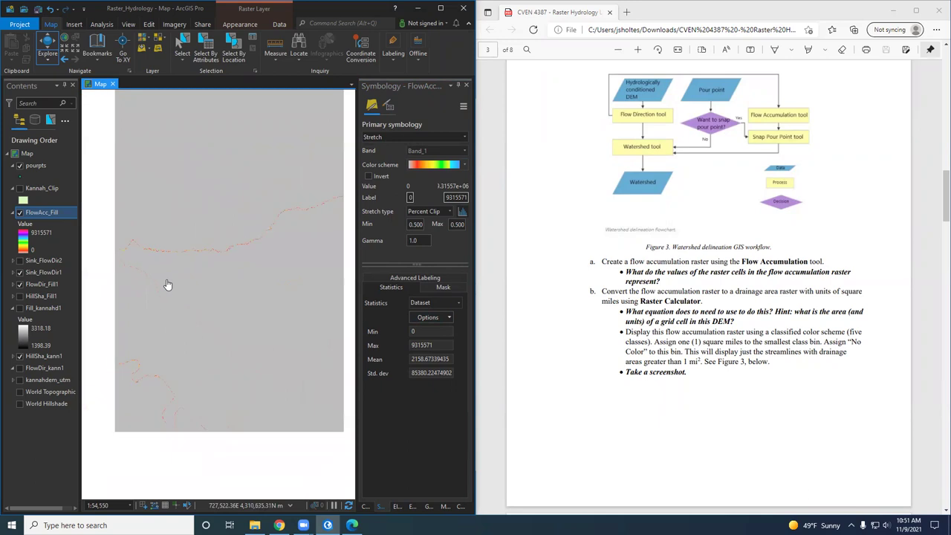
scroll(156, 390, "up", 8)
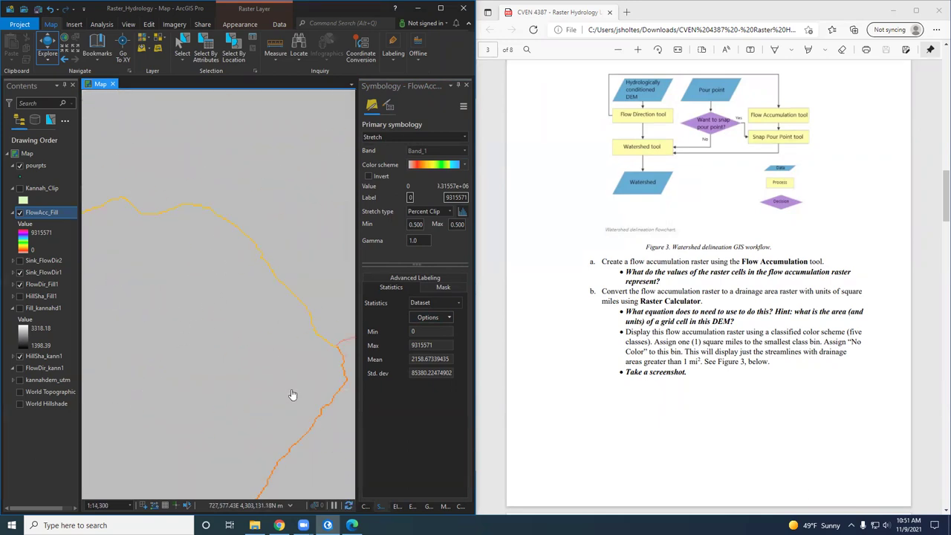
scroll(255, 362, "down", 3)
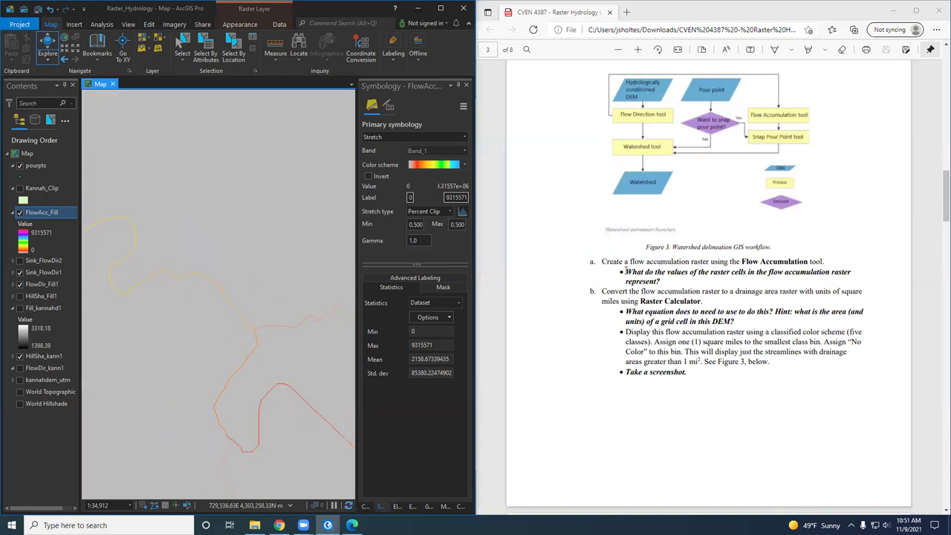
left_click_drag(628, 272, 676, 280)
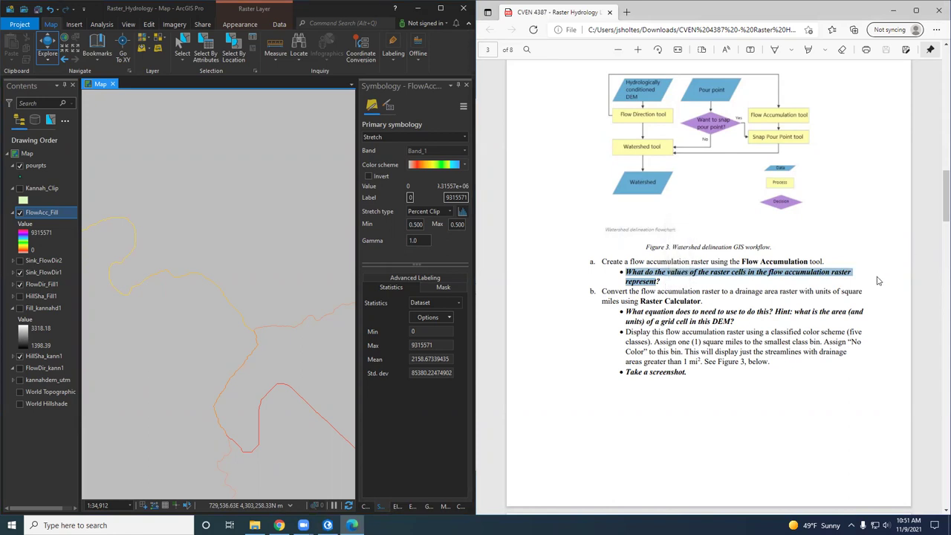
scroll(223, 313, "up", 5)
left_click(229, 227)
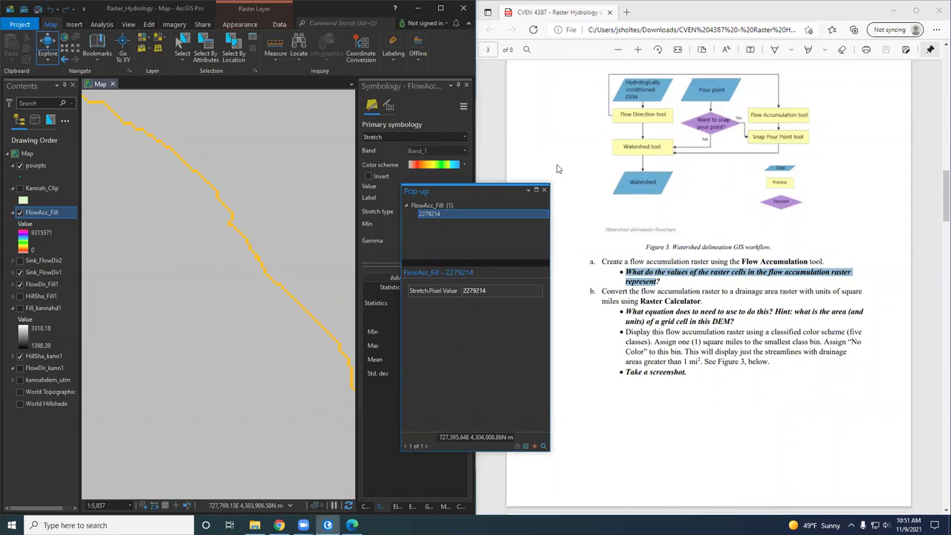
left_click(544, 191)
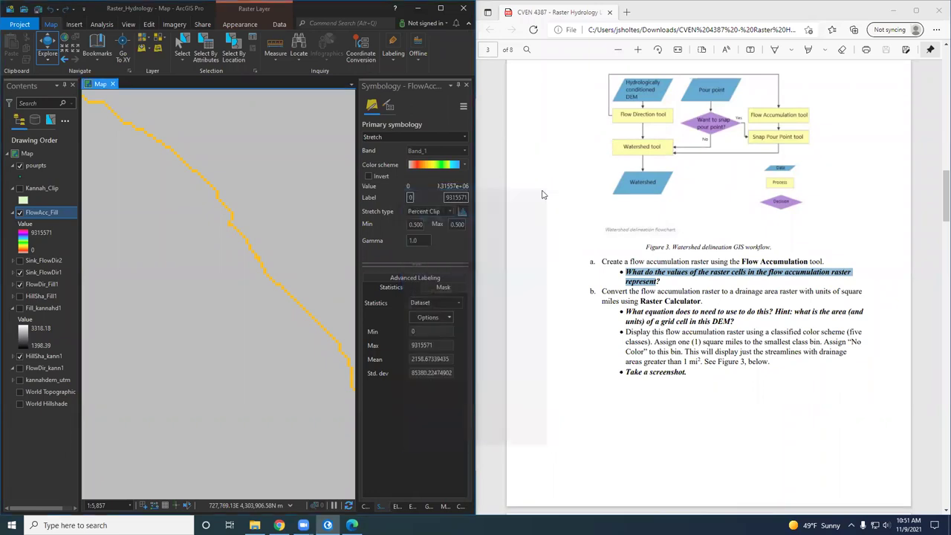
left_click(637, 305)
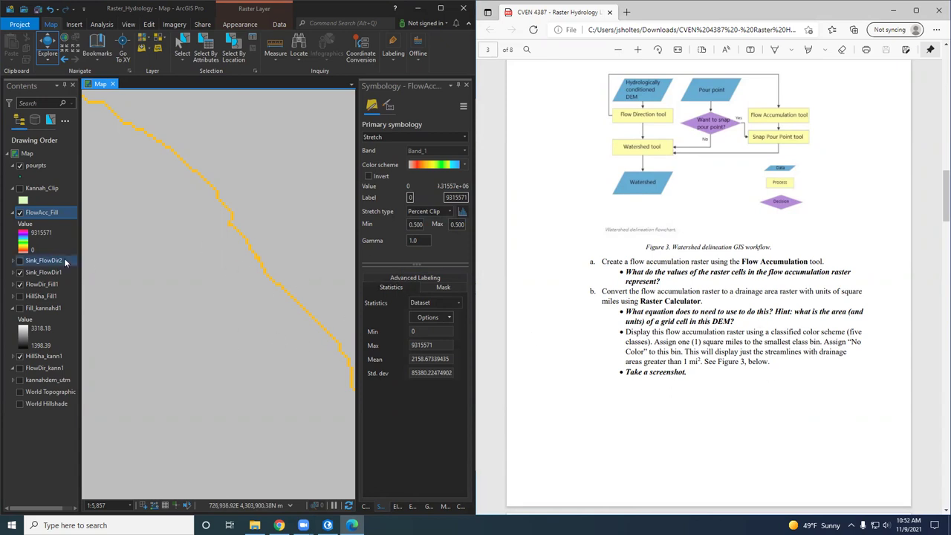
- Open the FlowAcc_Fill layer's source properties and check its raster information and the linear unit of its spatial reference
right_click(40, 213)
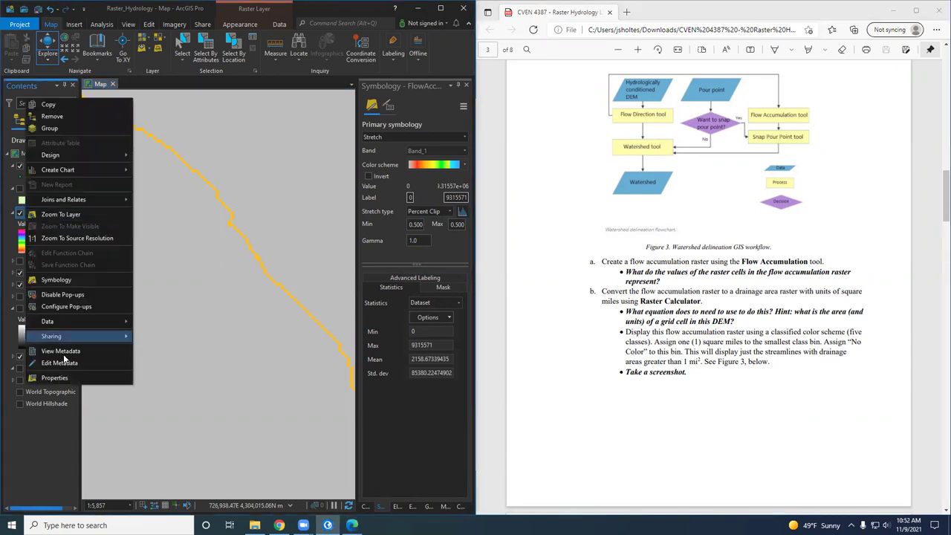
left_click(68, 378)
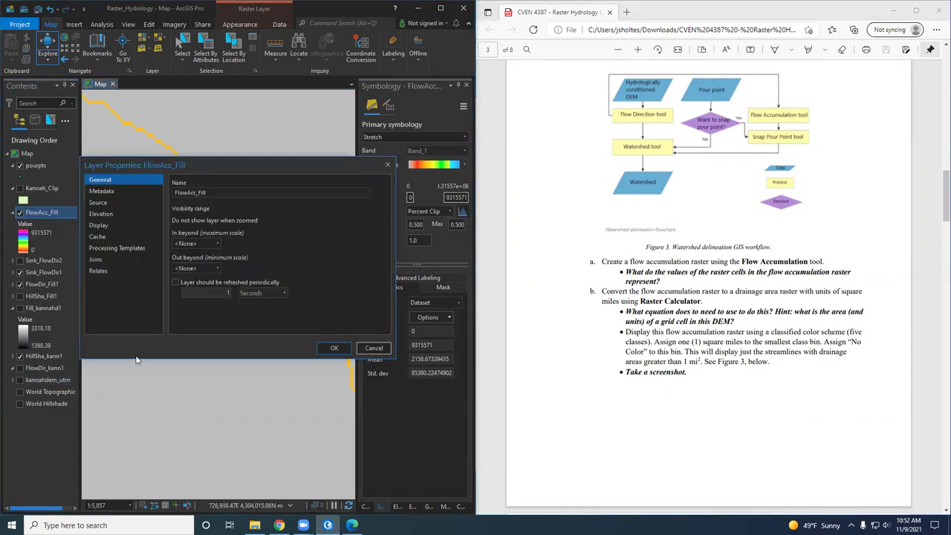
left_click(104, 203)
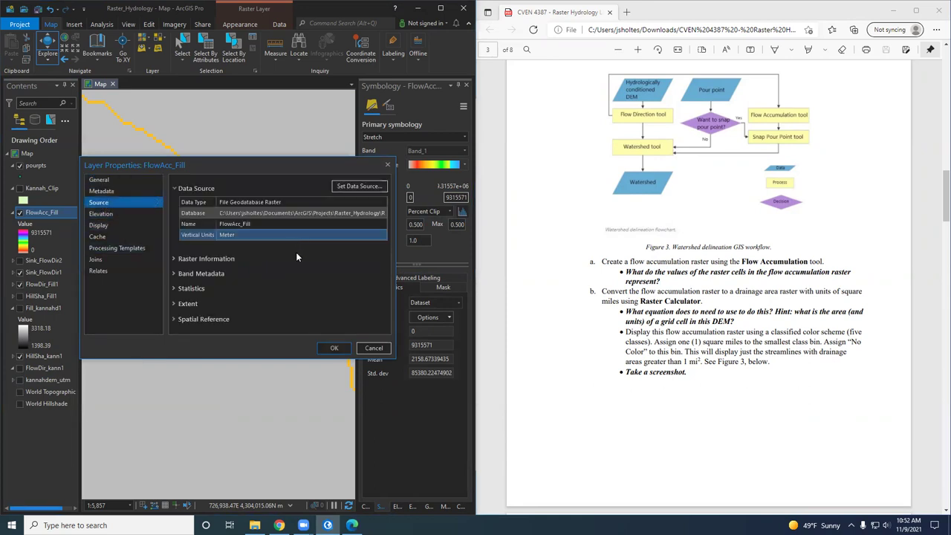
left_click(184, 260)
scroll(210, 260, "down", 5)
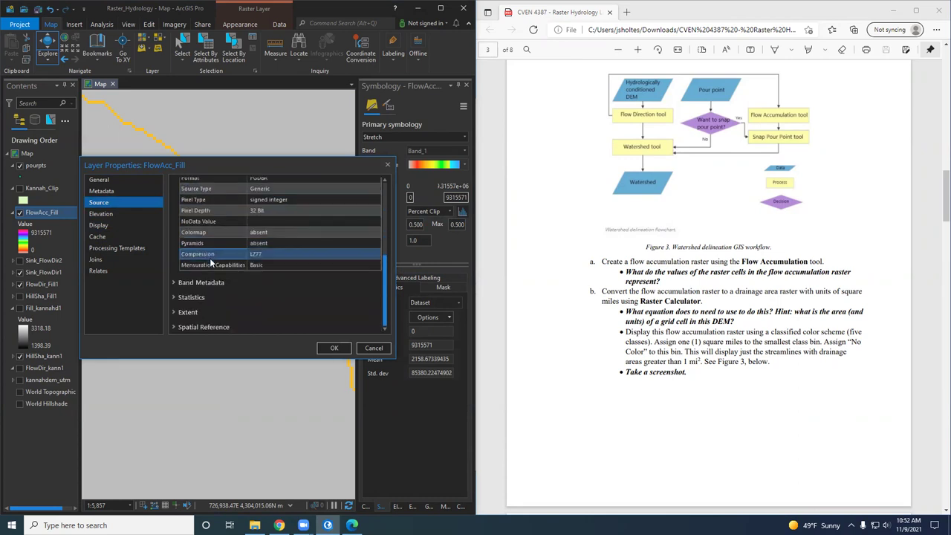
left_click(205, 327)
scroll(260, 296, "down", 1)
scroll(261, 296, "down", 5)
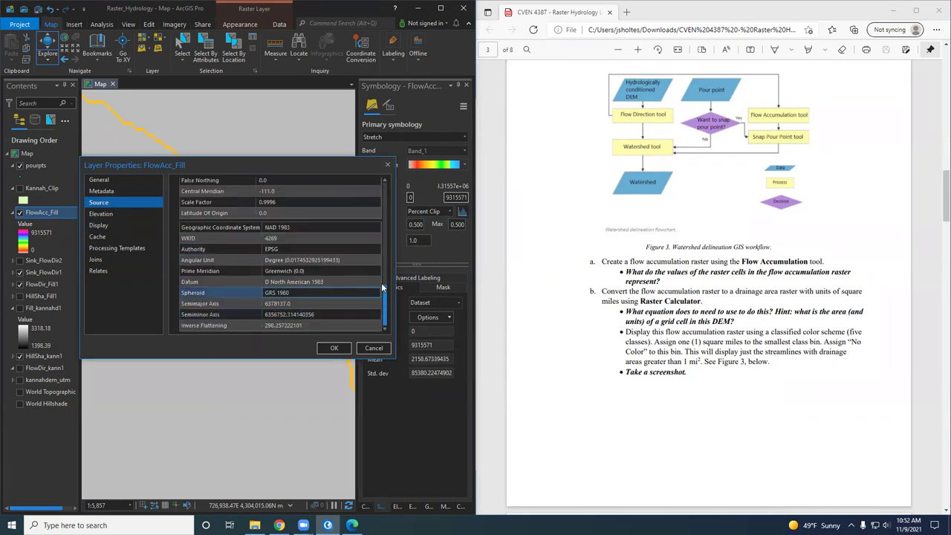
left_click_drag(385, 296, 369, 265)
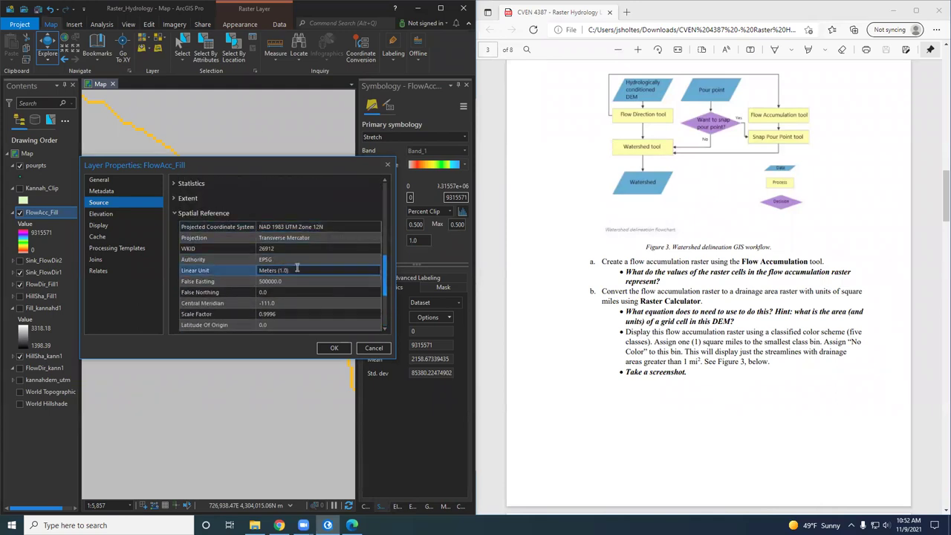
left_click_drag(384, 272, 381, 249)
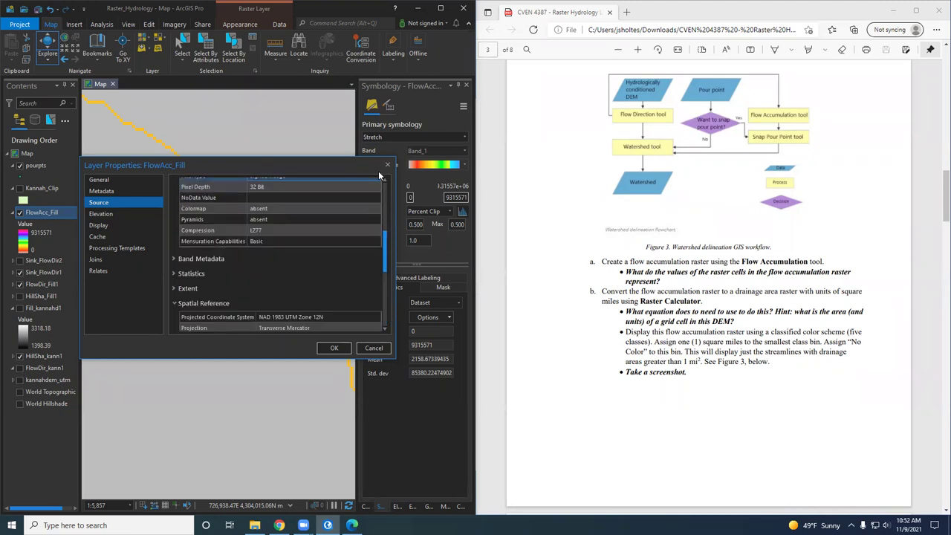
- Look through the statistics, extent and spatial reference in the FlowAcc_Fill source properties for the grid cell dimensions
left_click(103, 181)
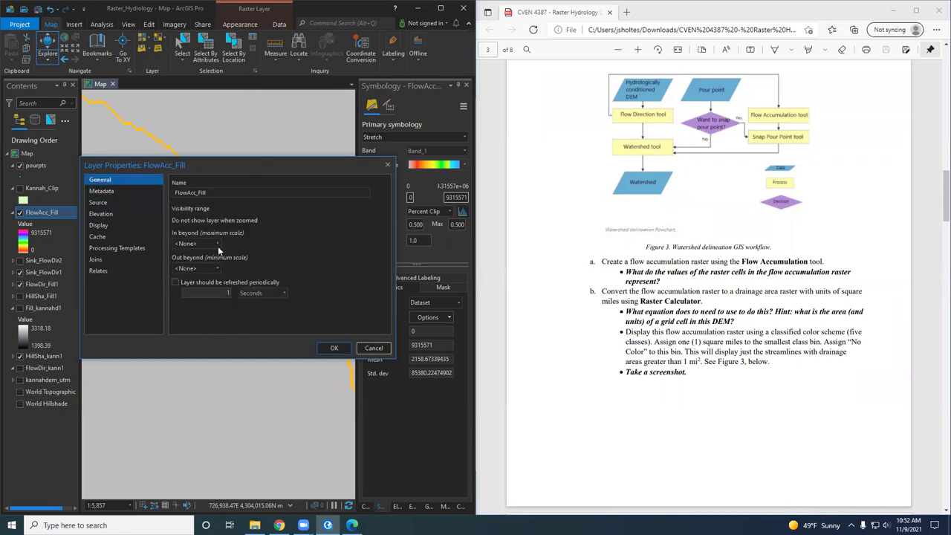
left_click(111, 203)
scroll(328, 291, "down", 1)
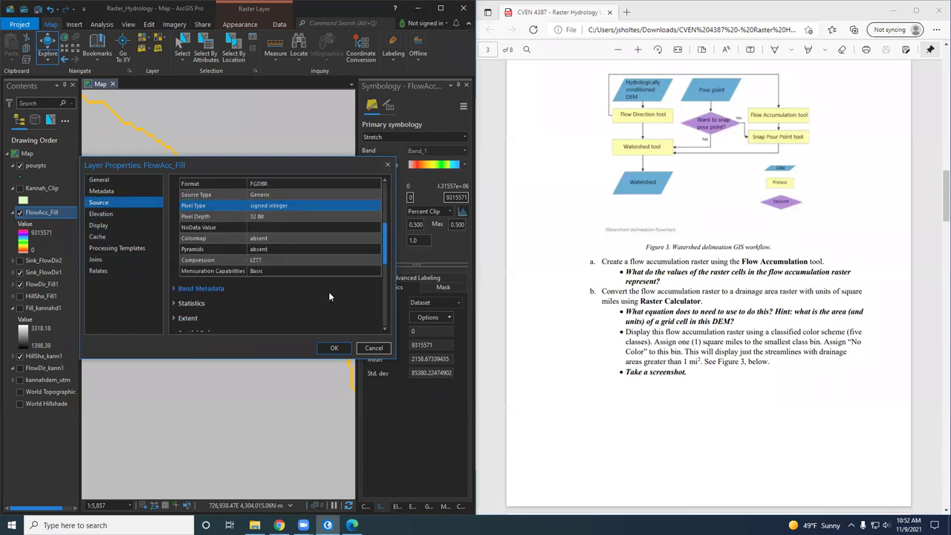
left_click(224, 298)
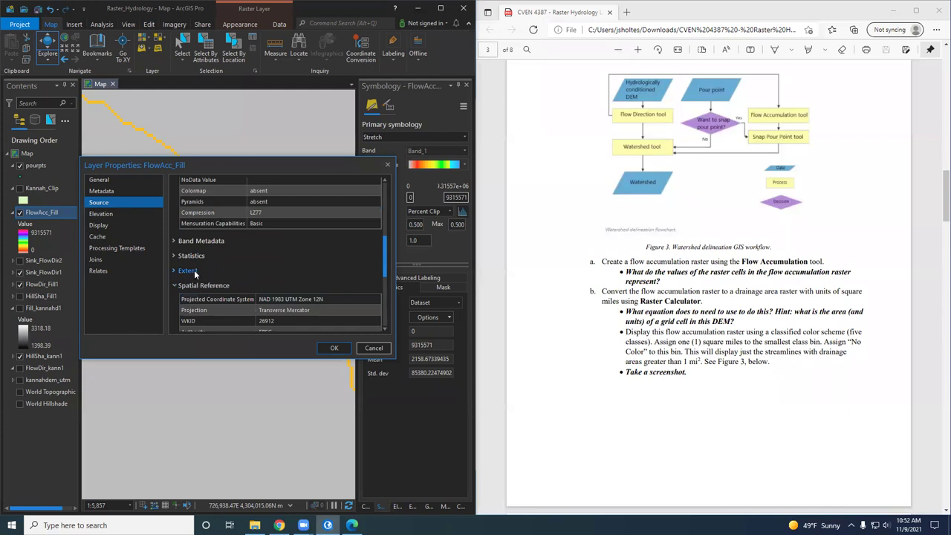
scroll(202, 269, "down", 3)
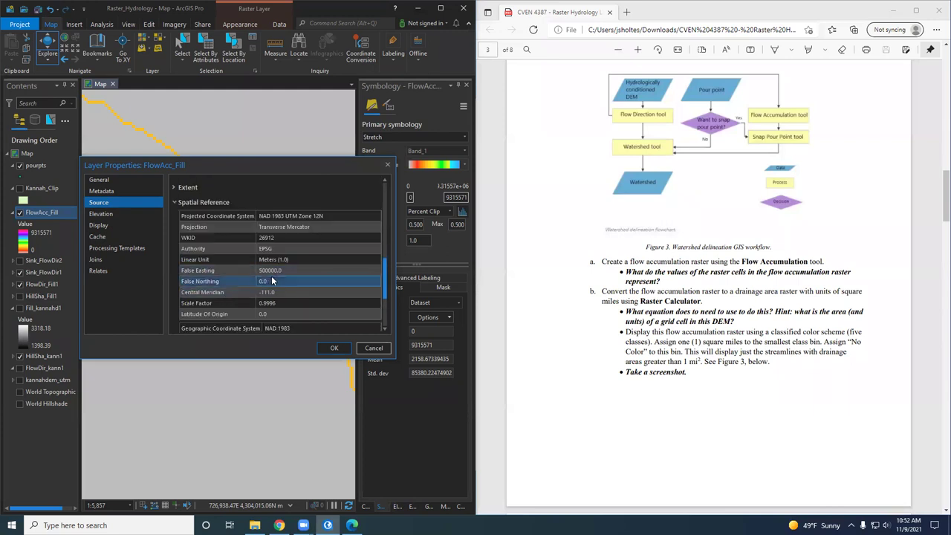
scroll(271, 279, "down", 3)
scroll(273, 281, "up", 6)
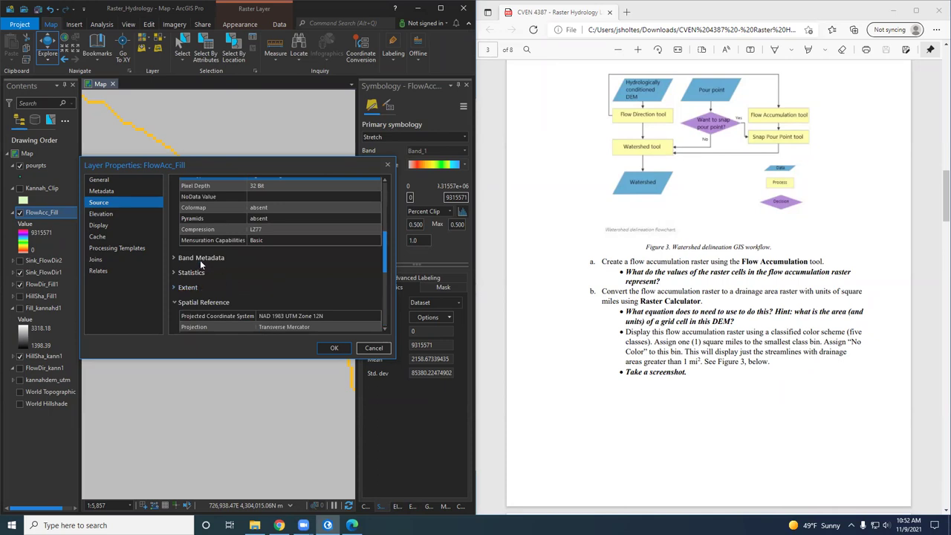
left_click(225, 271)
scroll(220, 282, "down", 2)
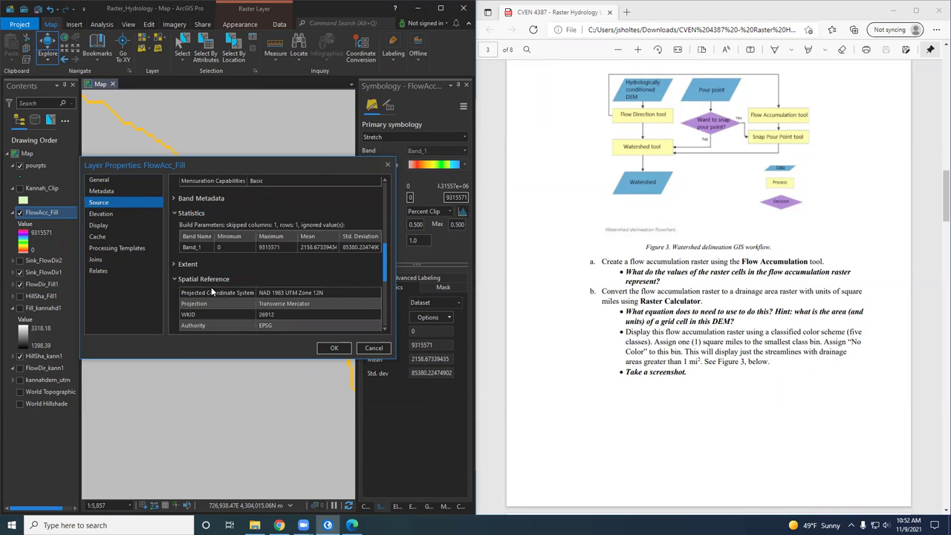
left_click(187, 265)
scroll(188, 267, "down", 5)
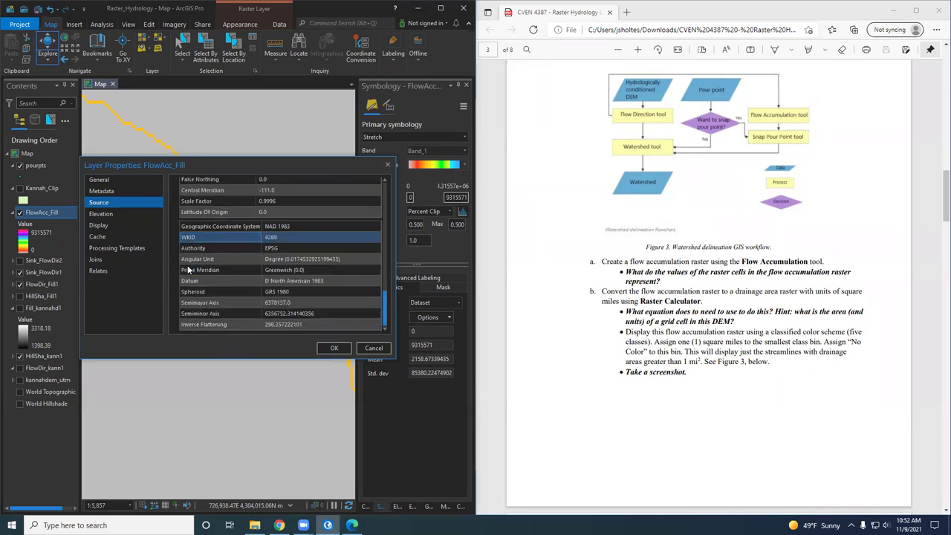
- Copy the Cell Size X value from the raster information in the FlowAcc_Fill source properties
scroll(268, 275, "up", 10)
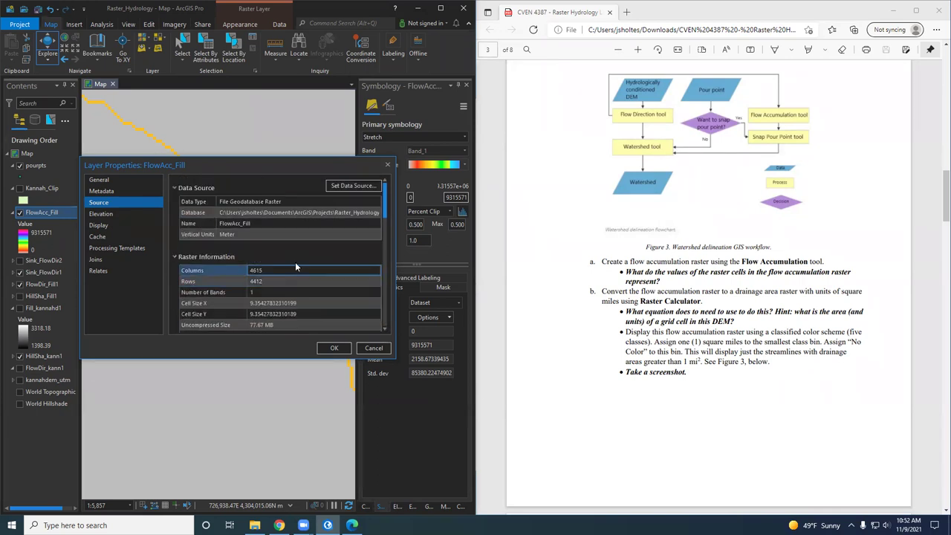
scroll(292, 264, "down", 1)
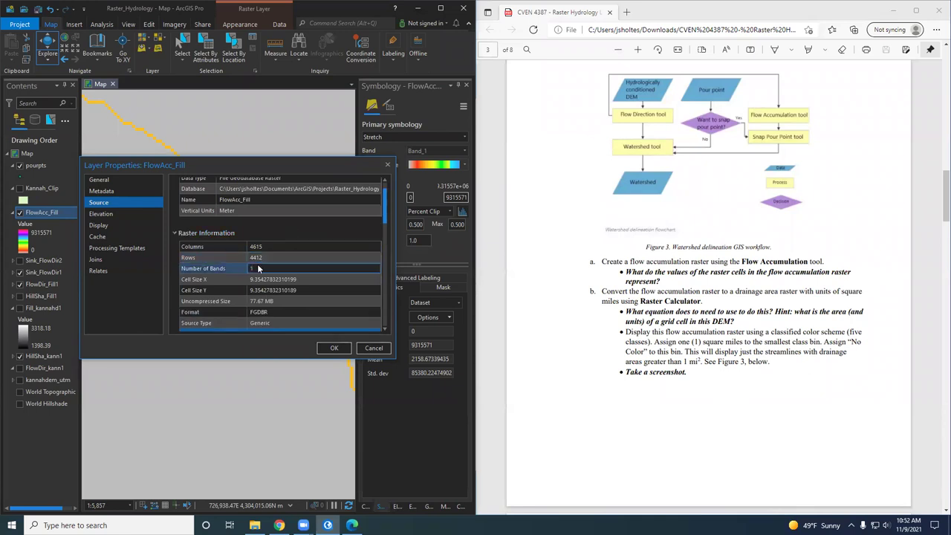
left_click(252, 279)
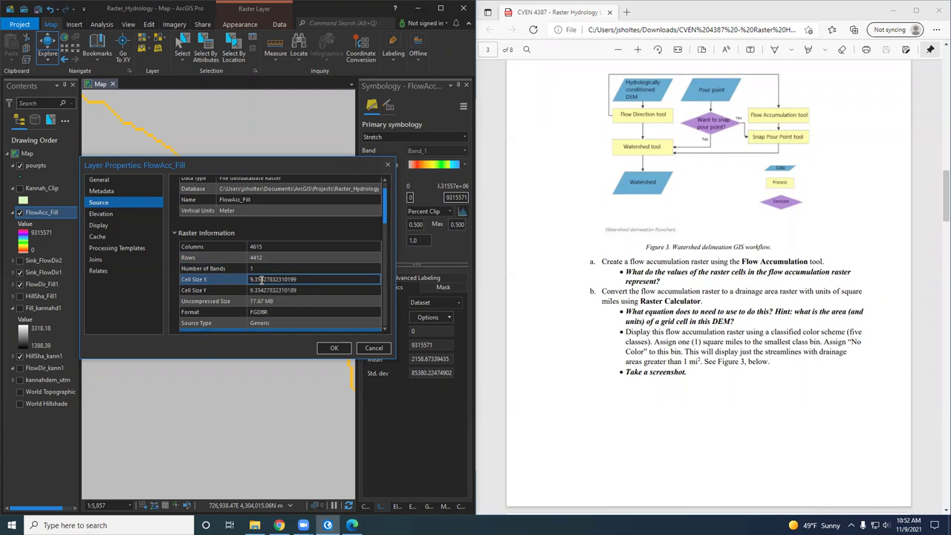
left_click(217, 280)
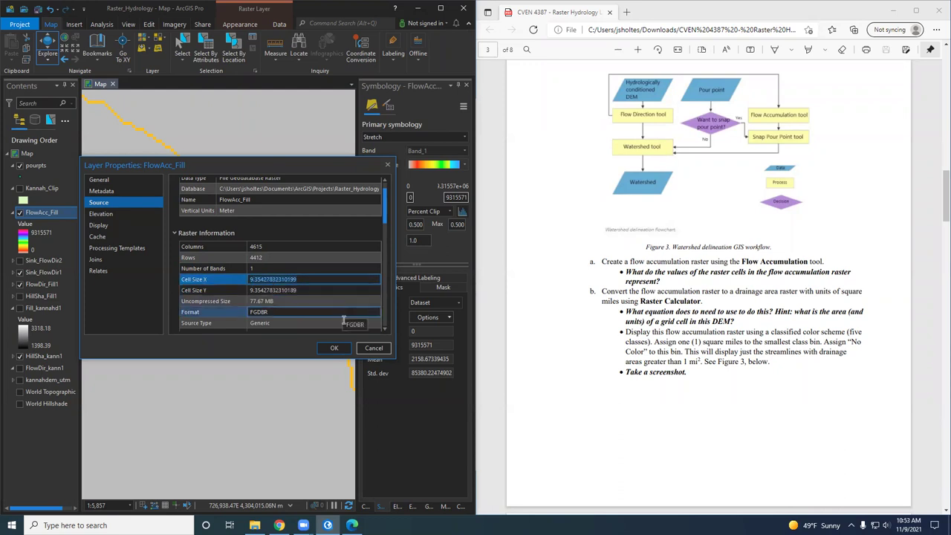
- Switch to Chrome, search Google in a new tab for "9.35427832310199*9.35427832310199 m^2 in mi^2", and copy the converted number
left_click(279, 526)
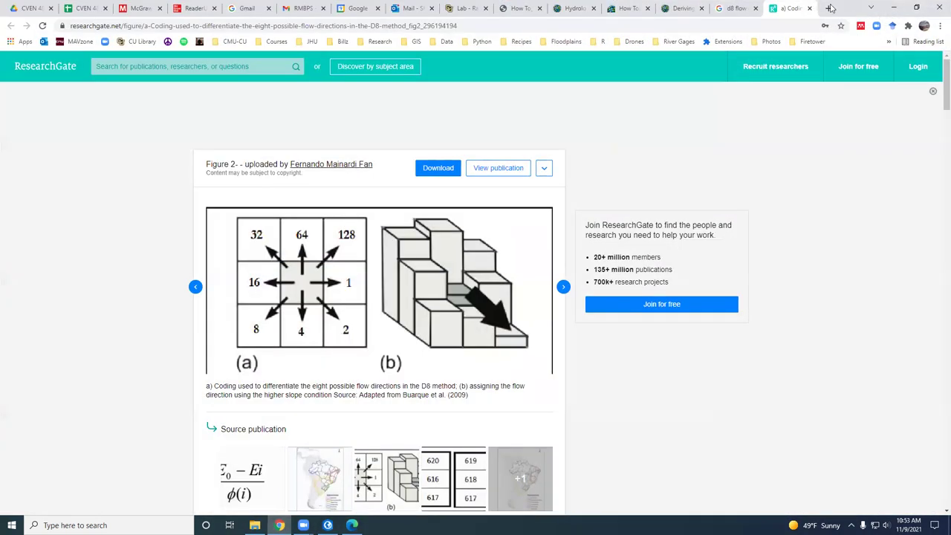
left_click(829, 8)
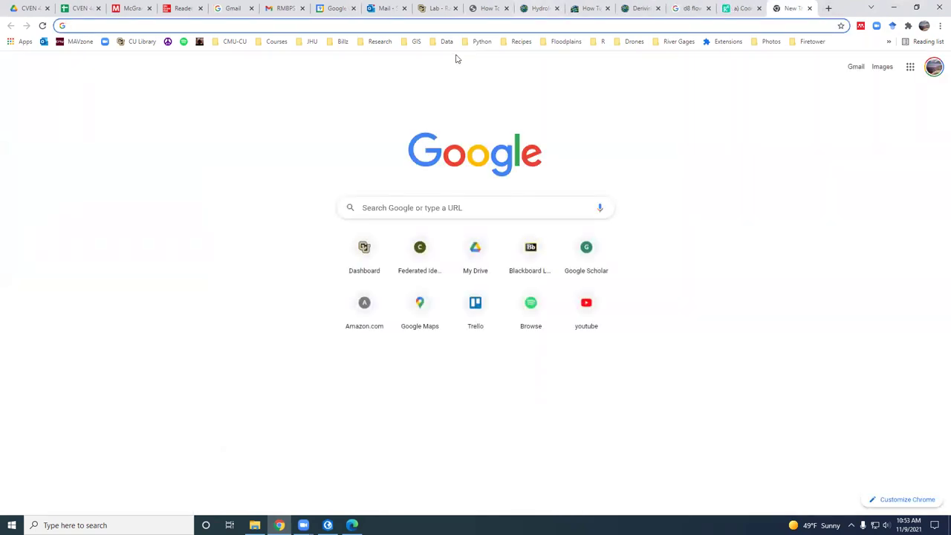
type("9.35427832310199")
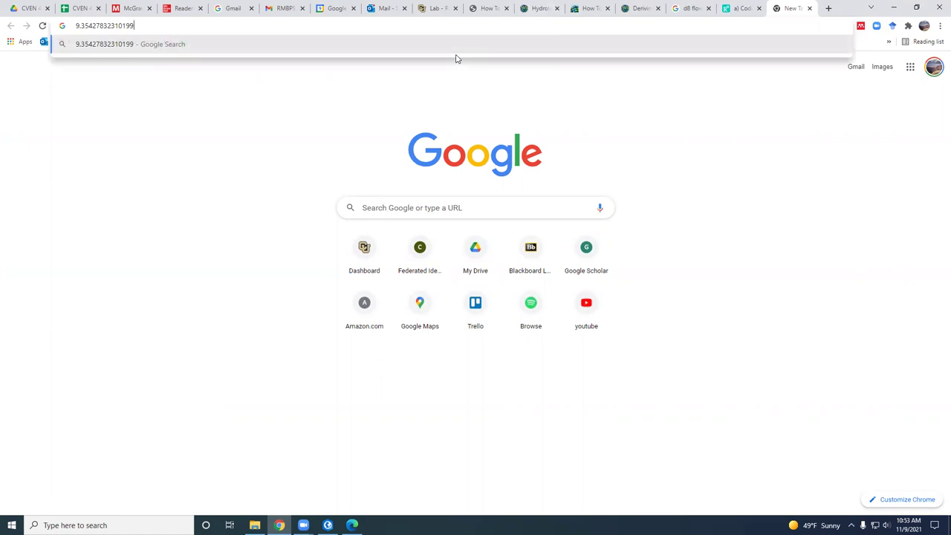
type("*")
type("9.35427832310199")
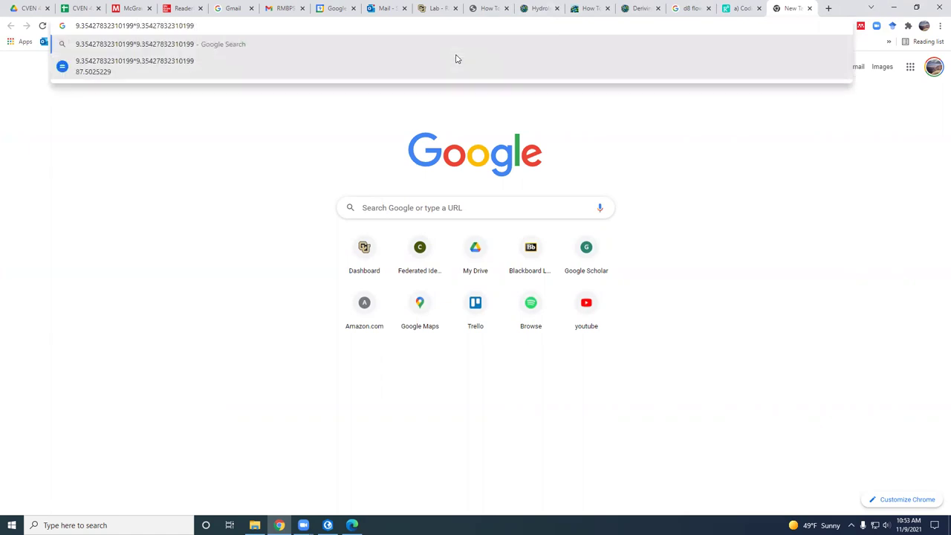
type("m^2 in mi^2")
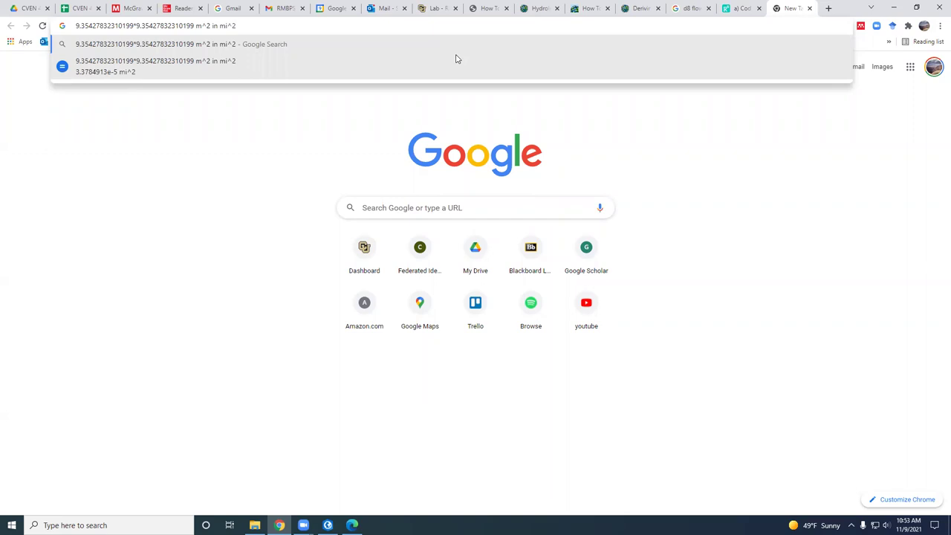
key("Return")
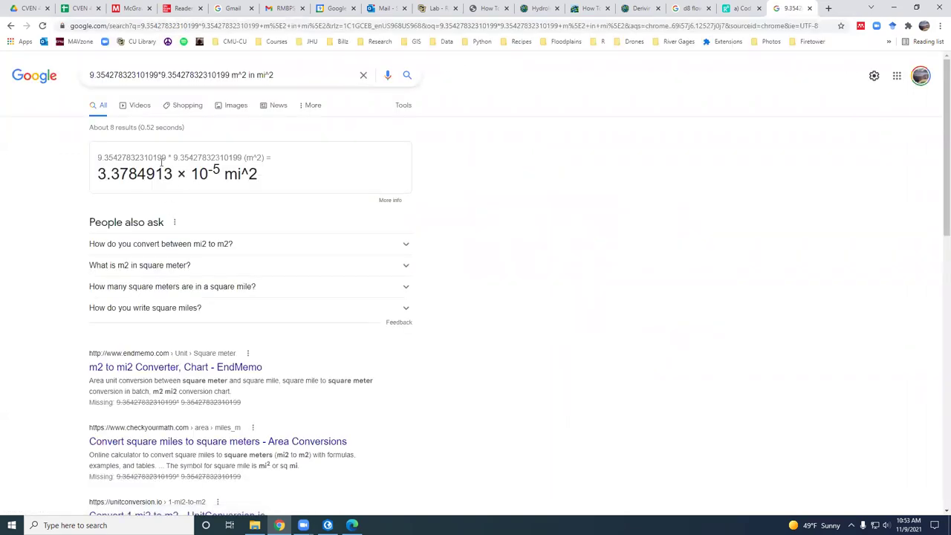
left_click_drag(98, 177, 220, 174)
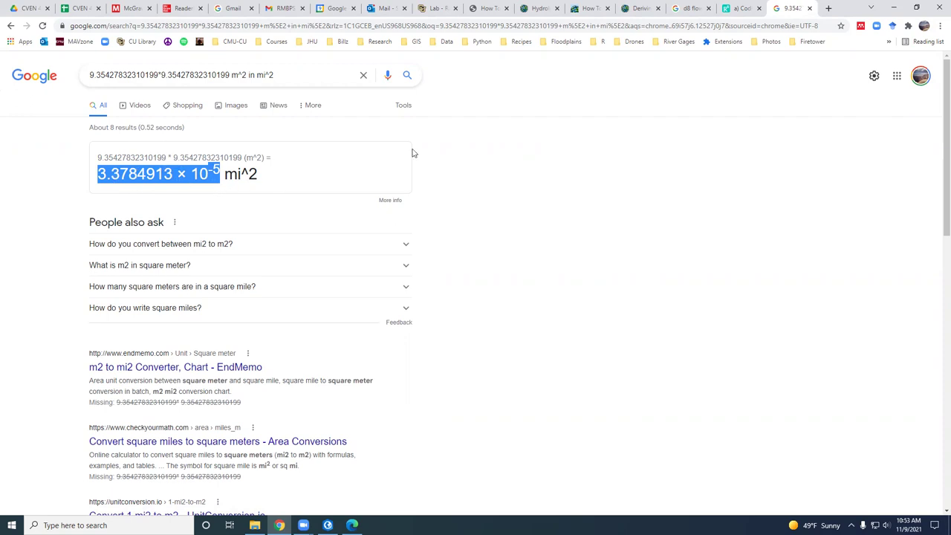
- Return to ArcGIS Pro, close the FlowAcc_Fill layer properties, and find and open the Raster Calculator geoprocessing tool
left_click(328, 526)
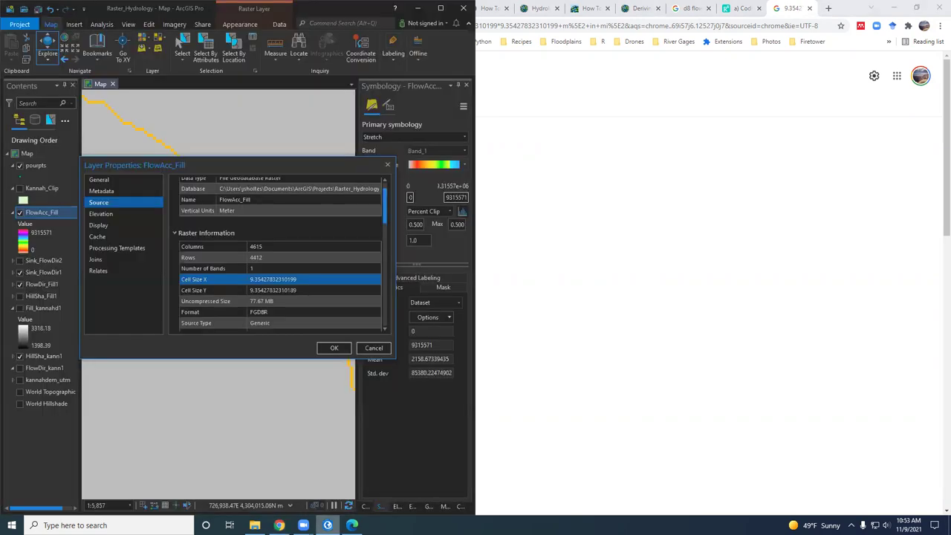
left_click(338, 349)
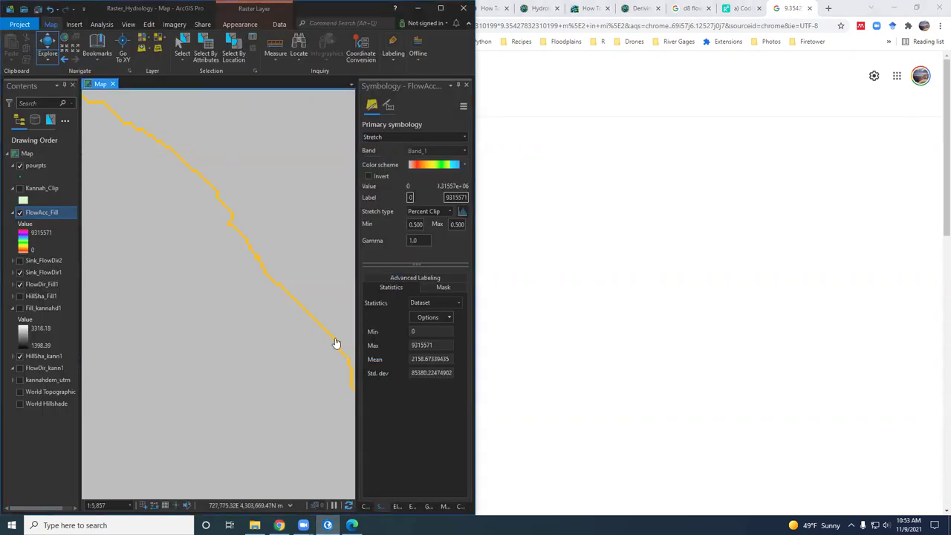
left_click(365, 506)
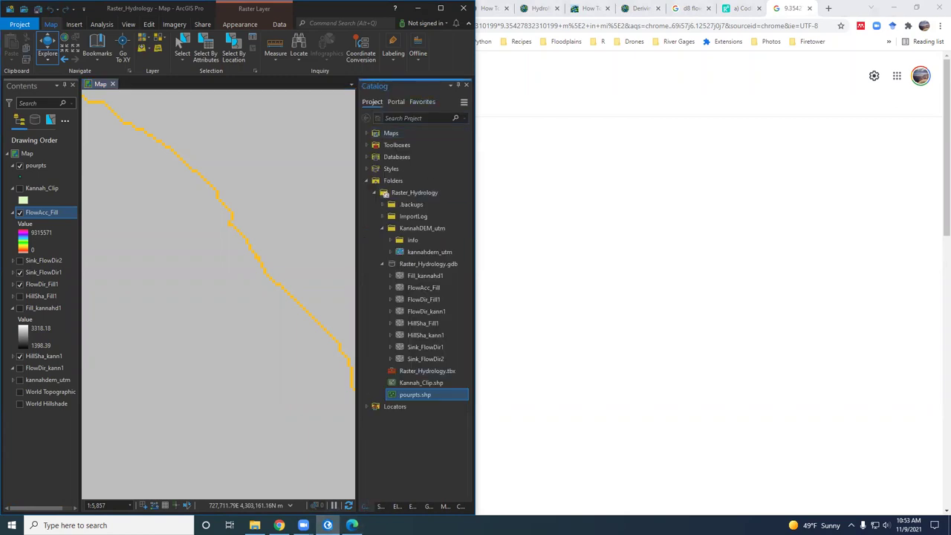
left_click(429, 507)
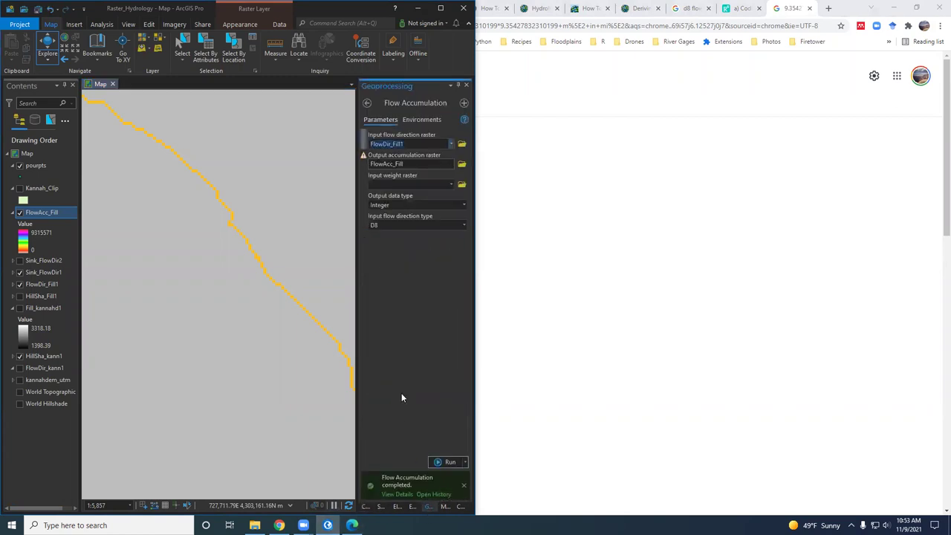
left_click(368, 103)
key("BackSpace")
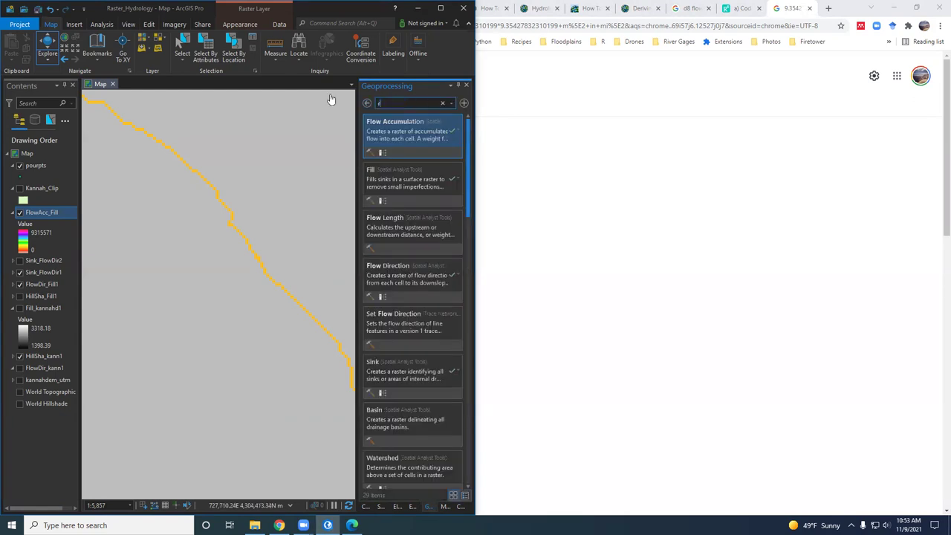
type("raster calcul")
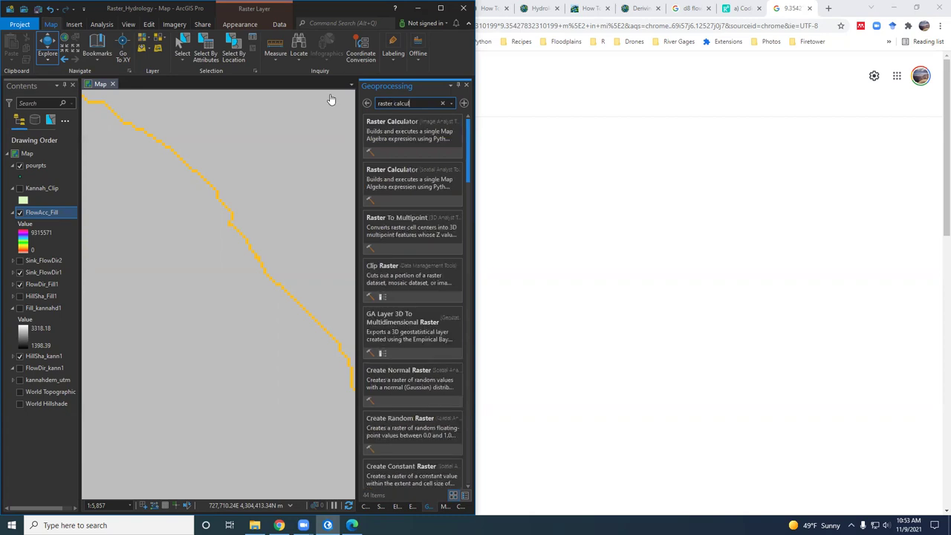
left_click(379, 126)
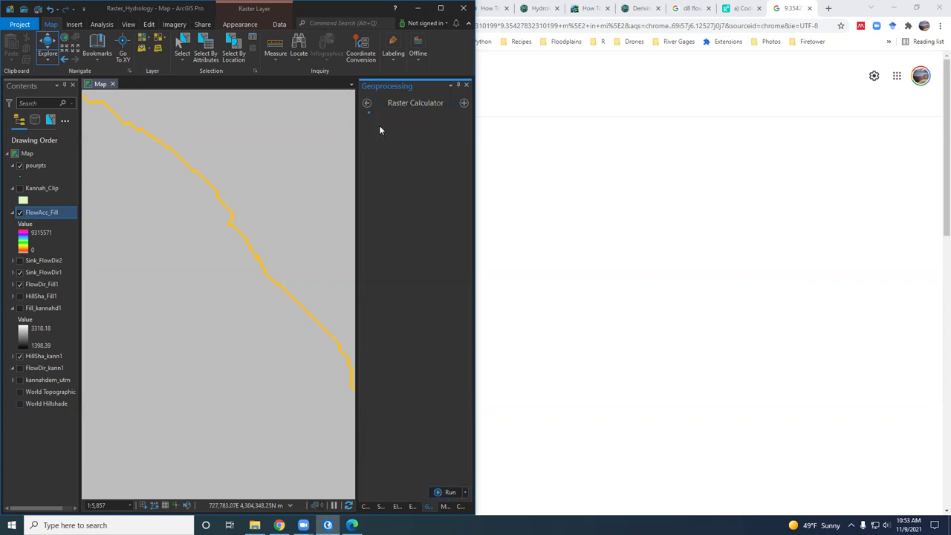
- Add FlowAcc_Fill to the Raster Calculator expression and name the output raster flowacc_mi2
left_click_drag(380, 157, 381, 158)
double_click(394, 156)
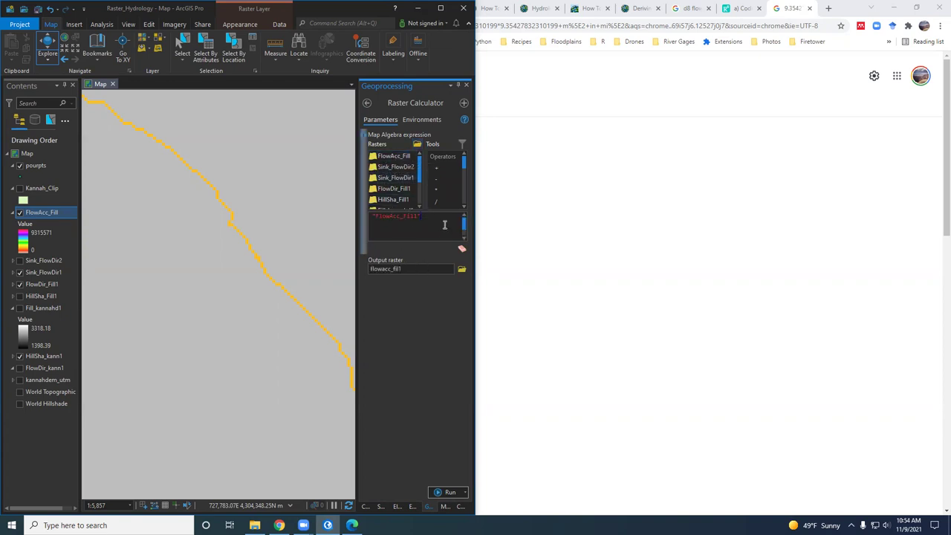
left_click(395, 269)
key("BackSpace")
key("BackSpace")
key("BackSpace")
key("BackSpace")
type("mi2")
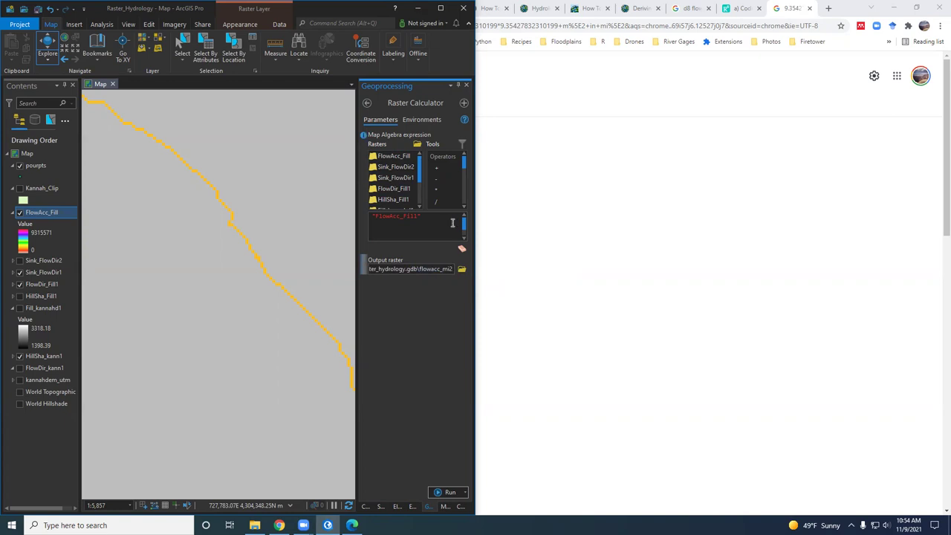
- Multiply FlowAcc_Fill by 3.3784913e-5 in the map algebra expression and run Raster Calculator
left_click(450, 220)
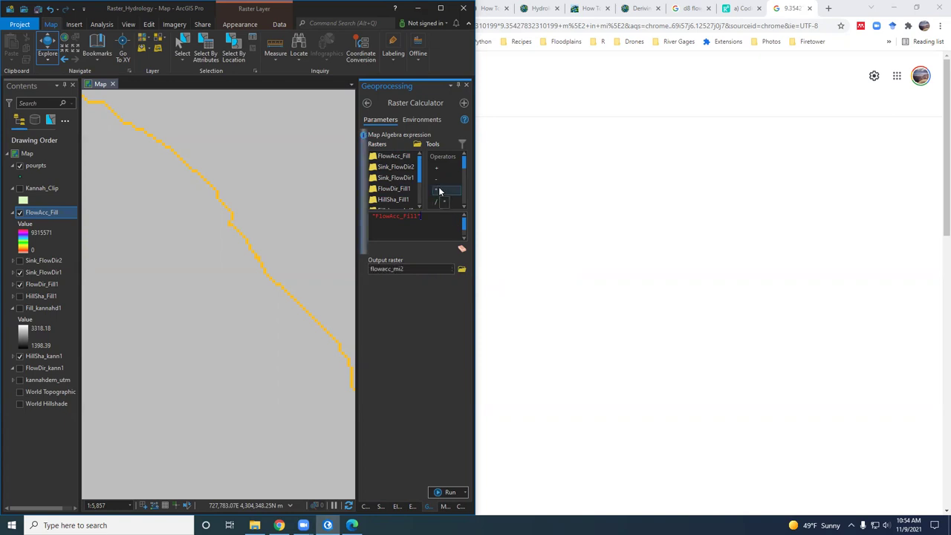
double_click(439, 192)
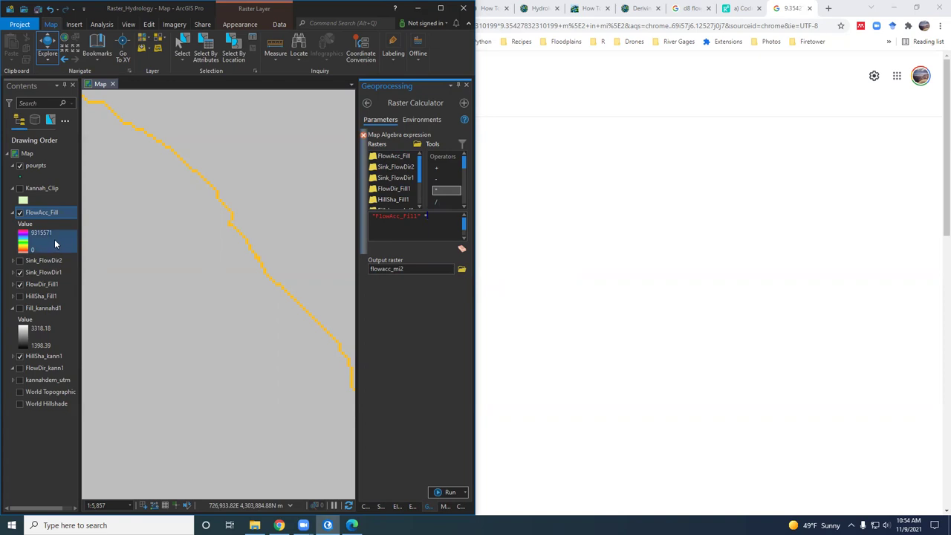
left_click(400, 227)
type("3.3784933 × 10-5")
left_click_drag(404, 224, 421, 226)
key("BackSpace")
type("e")
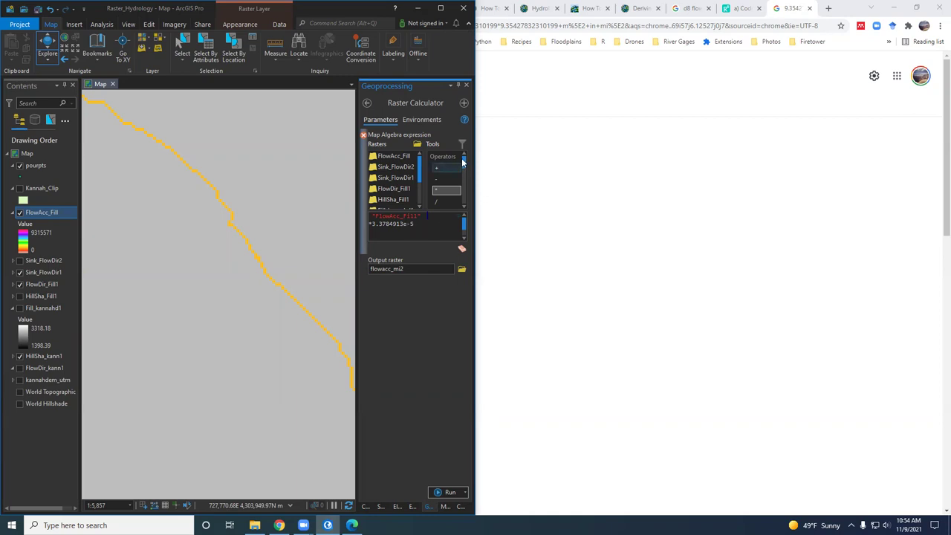
mouse_move(465, 159)
left_mouse_down()
mouse_move(467, 193)
mouse_move(465, 151)
left_mouse_up()
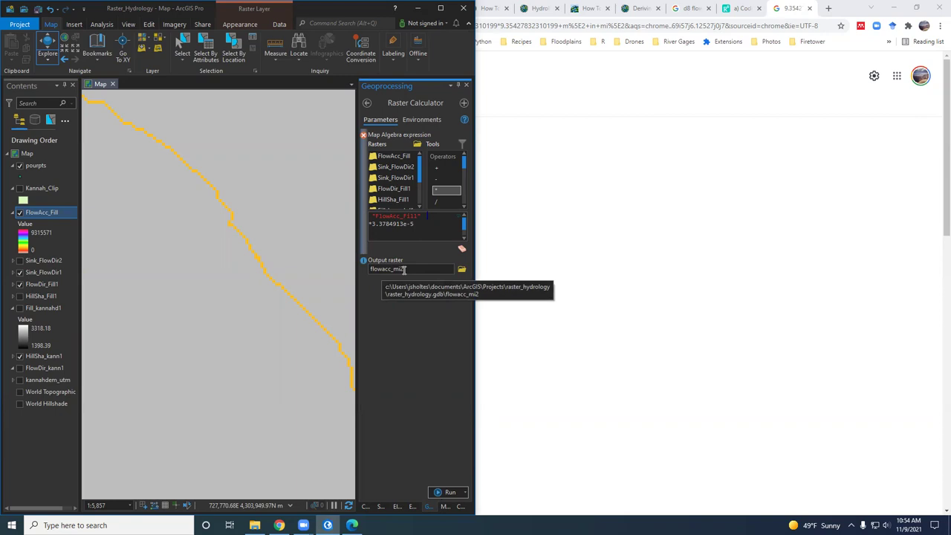
left_click(450, 492)
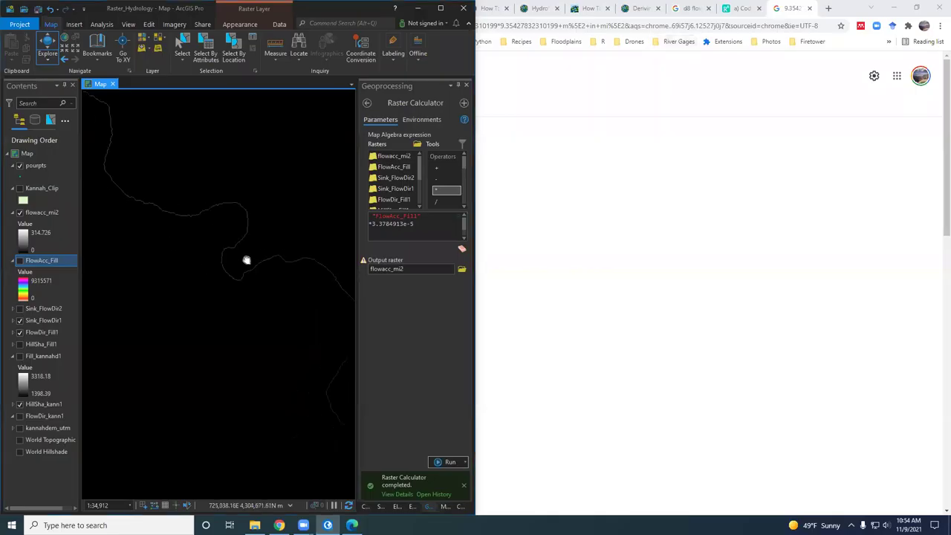
- Collapse the FlowAcc_Fill legend and check the flowacc_mi2 pixel value on the eastern tributary just upstream of the confluence
left_click(13, 261)
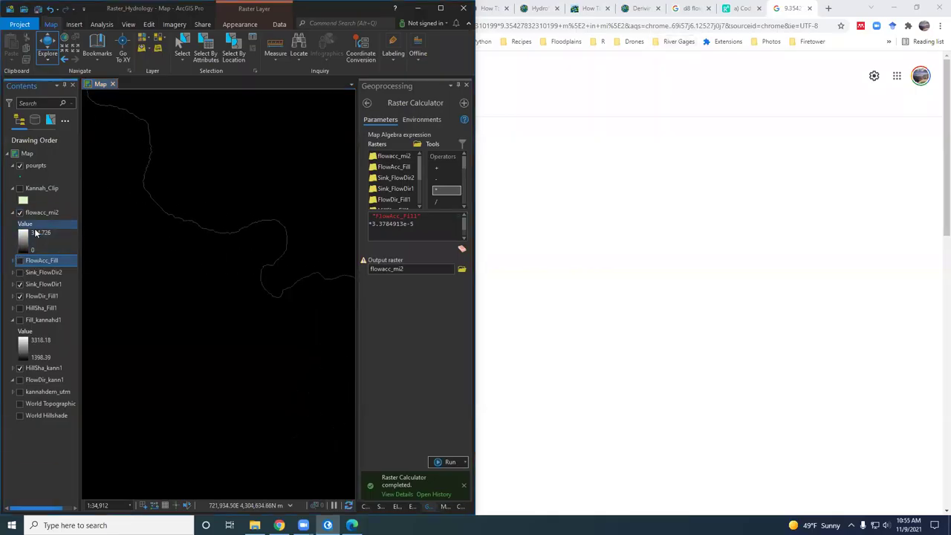
left_click_drag(314, 350, 213, 279)
scroll(214, 297, "up", 5)
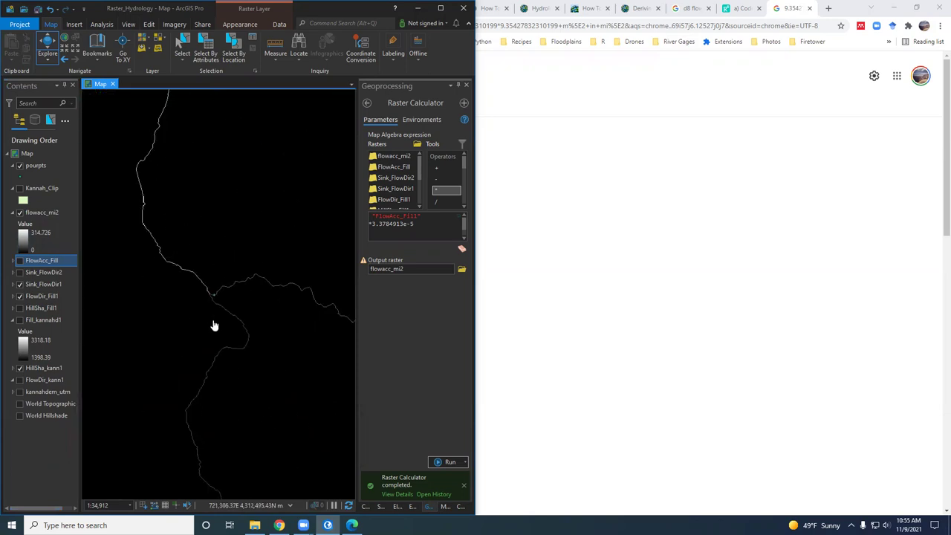
scroll(178, 304, "up", 3)
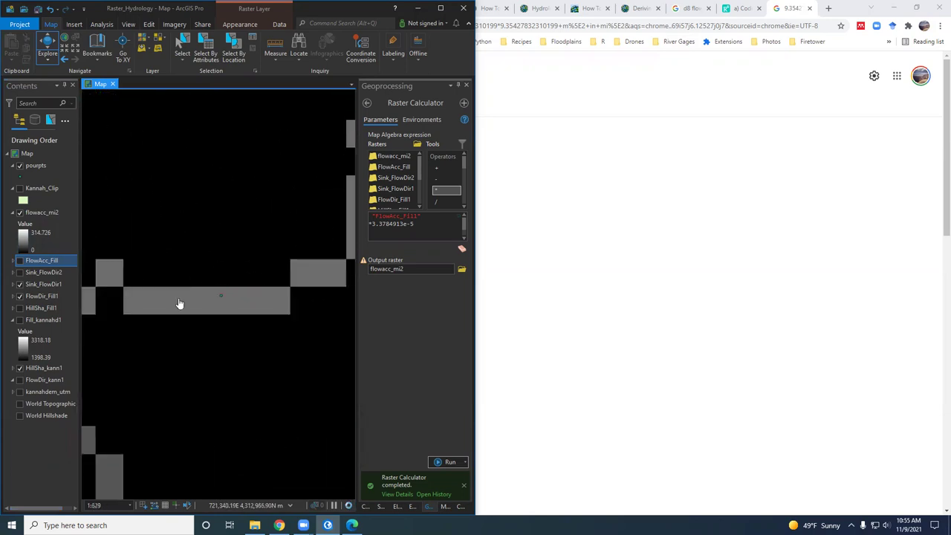
scroll(195, 310, "down", 4)
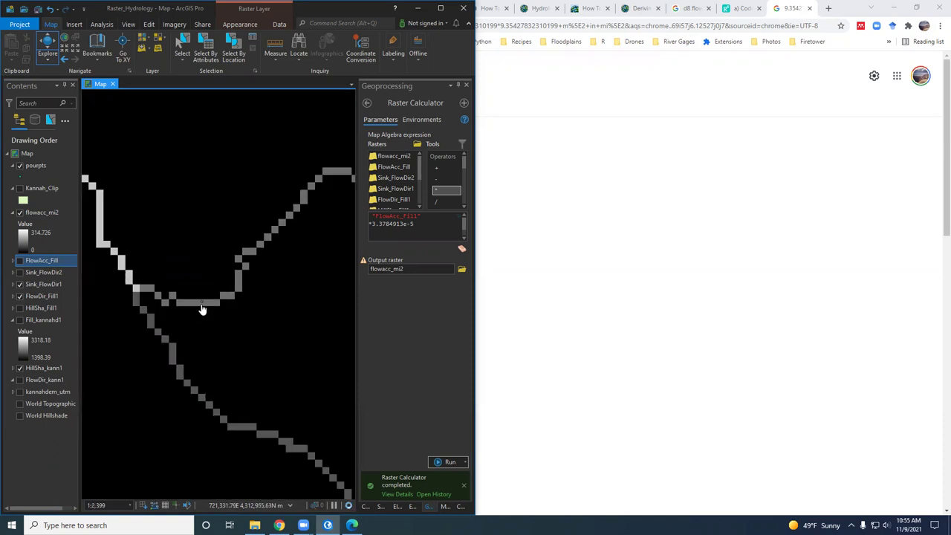
left_click(214, 308)
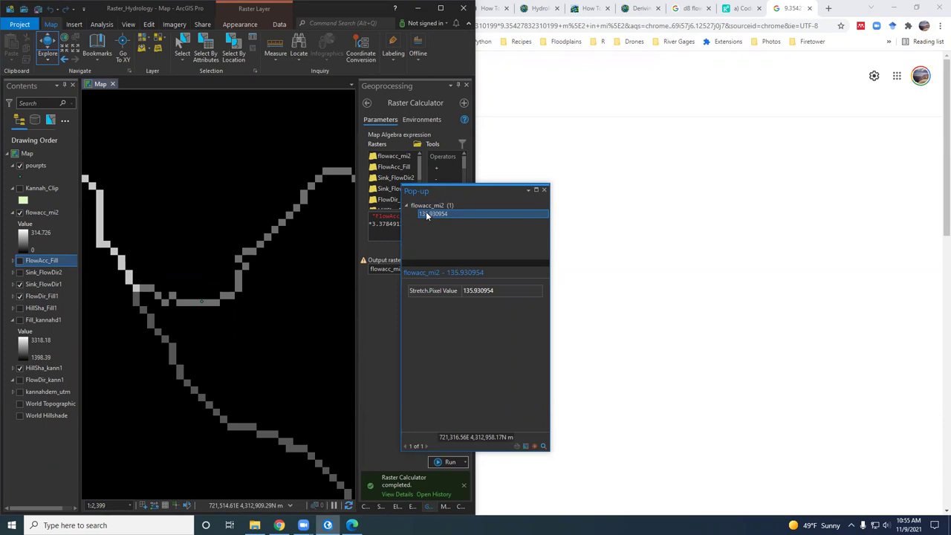
left_click(546, 191)
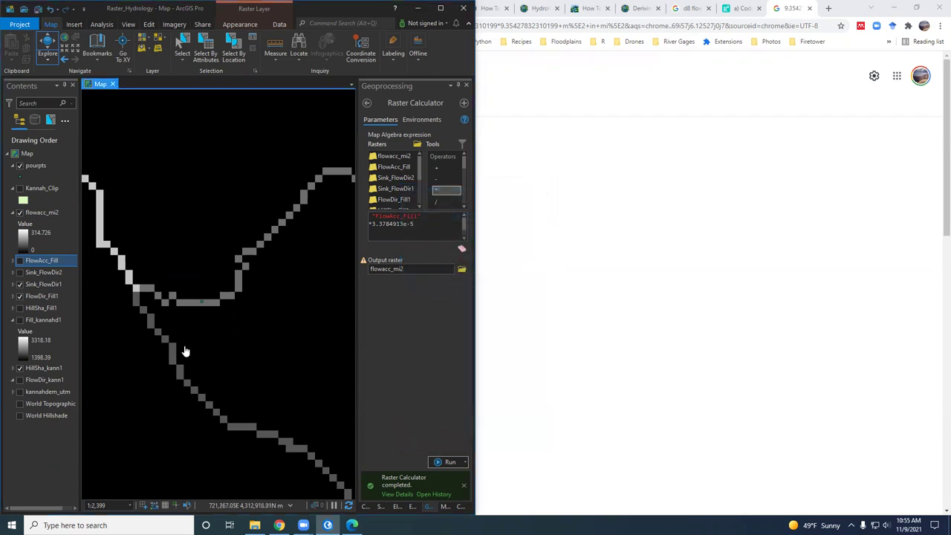
- Recheck the flowacc_mi2 value on the eastern tributary and compare it with a cell off the stream just south of it
scroll(237, 289, "down", 3)
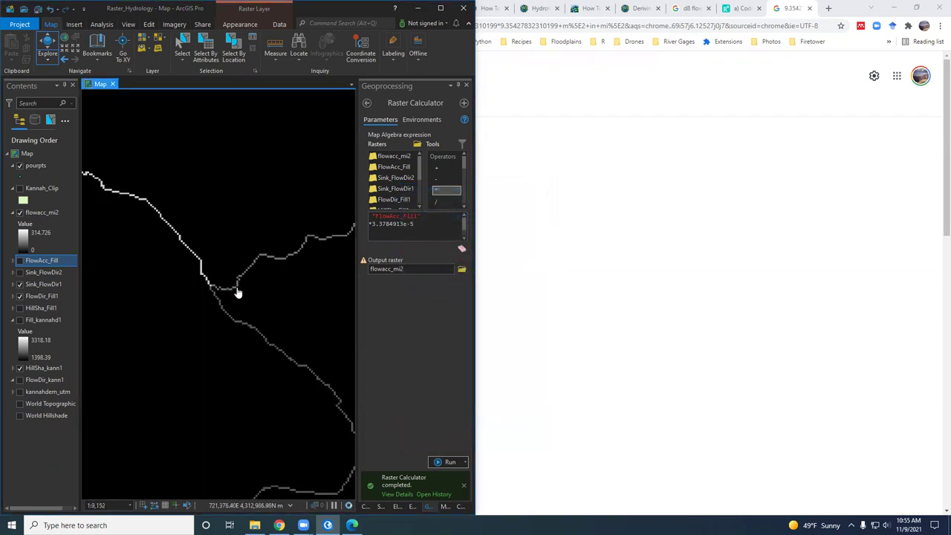
scroll(221, 297, "up", 6)
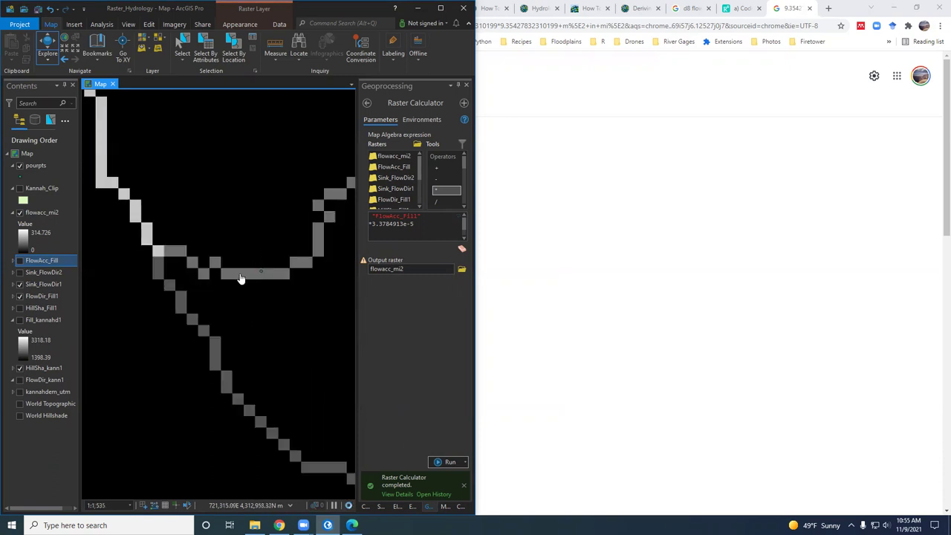
left_click(240, 279)
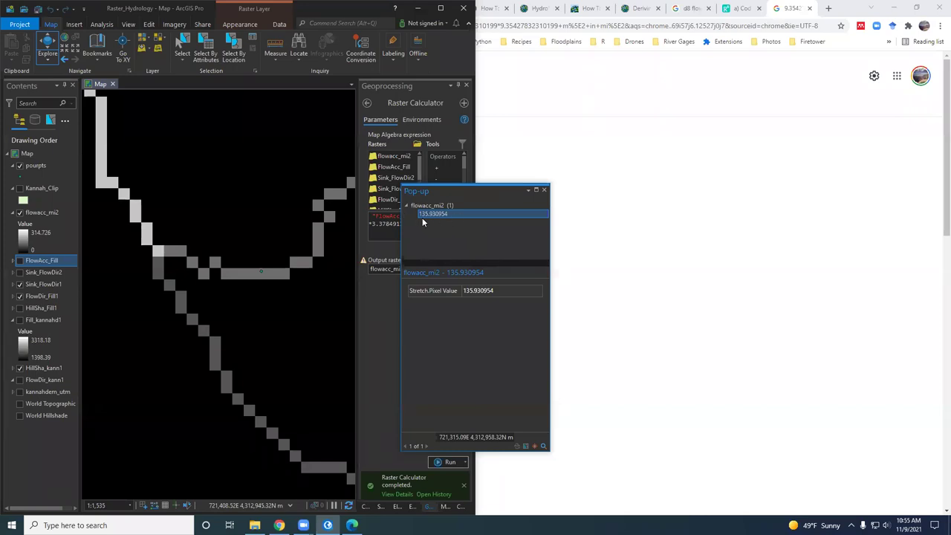
left_click_drag(265, 331, 232, 293)
left_click(233, 293)
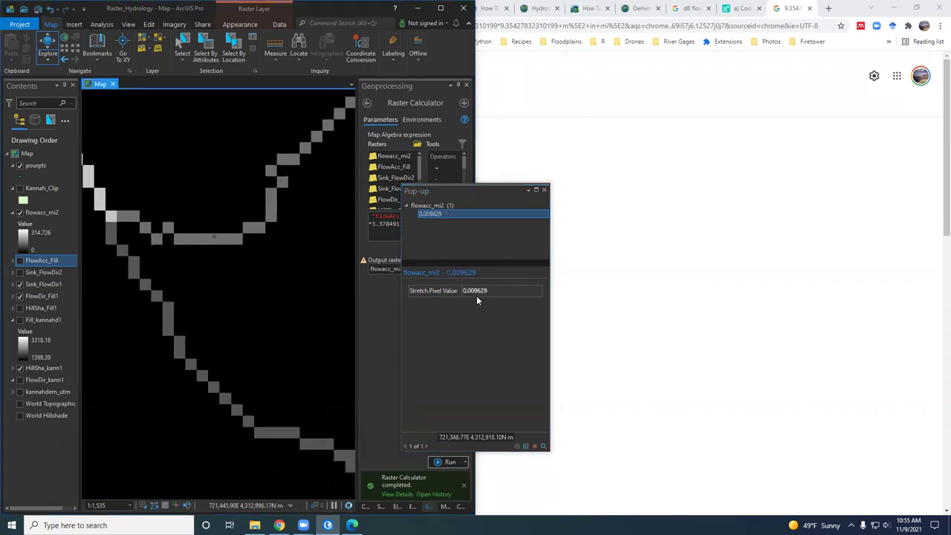
- Close the flowacc_mi2 pixel value pop-up and minimise Chrome to bring back the raster hydrology lab PDF
scroll(237, 405, "down", 5)
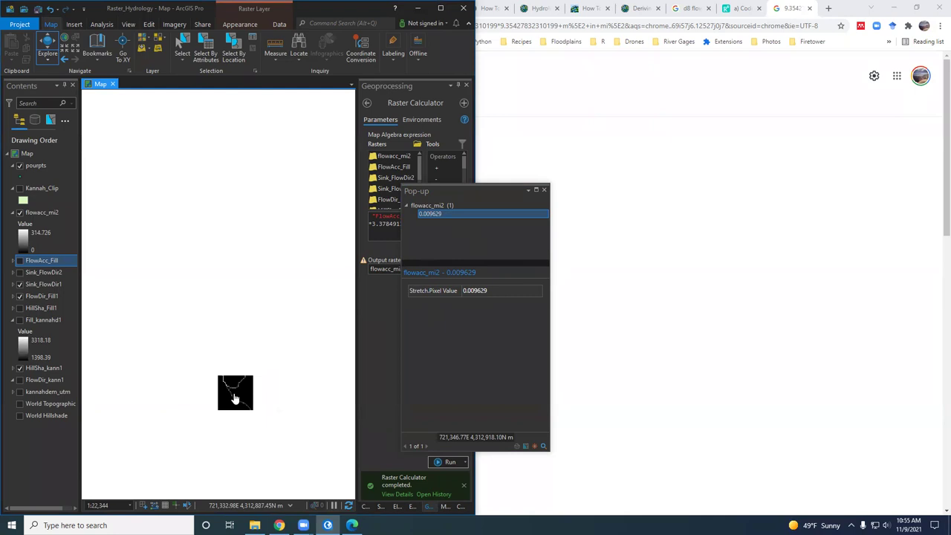
left_click(543, 191)
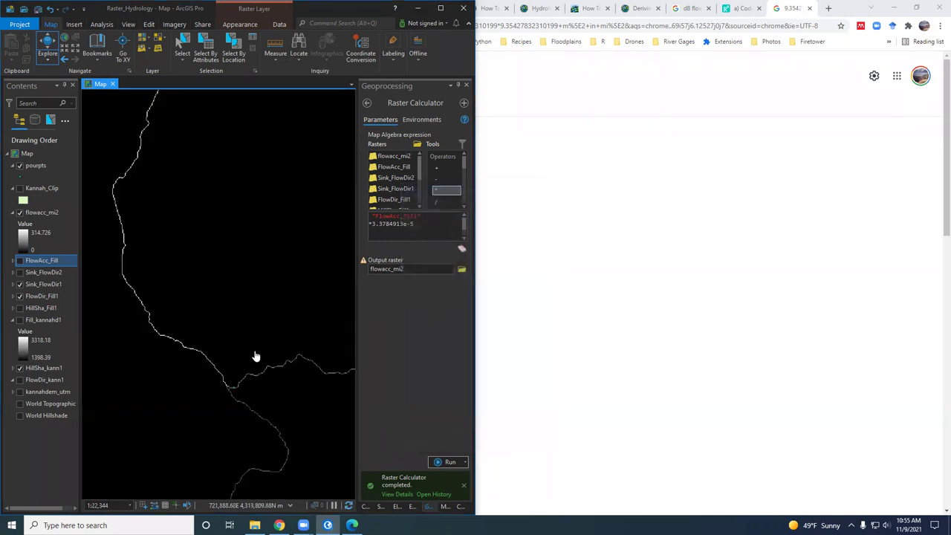
left_click(899, 7)
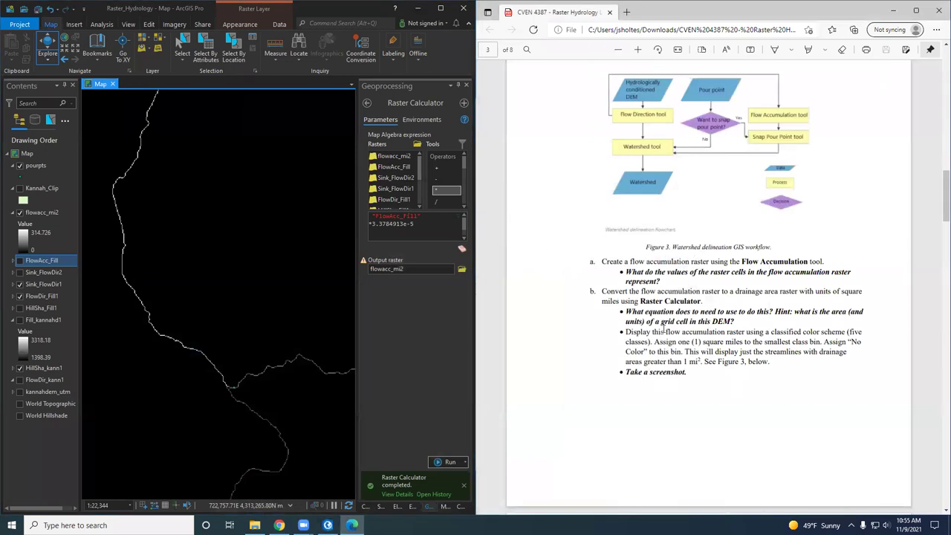
- Review the lab handout's drainage area equation question and the five-class symbology instructions, including the Figure 4 example
scroll(664, 328, "down", 7)
scroll(682, 278, "up", 5)
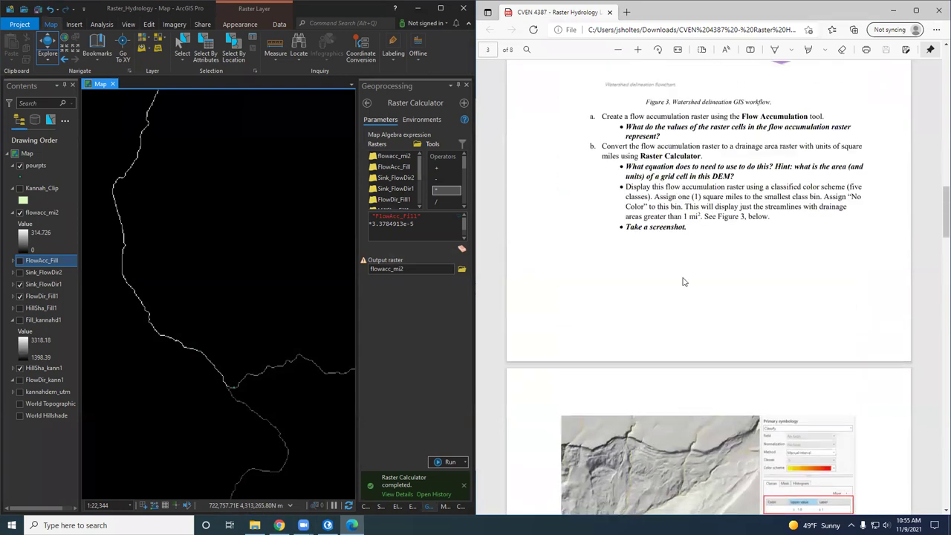
left_click_drag(758, 169, 736, 179)
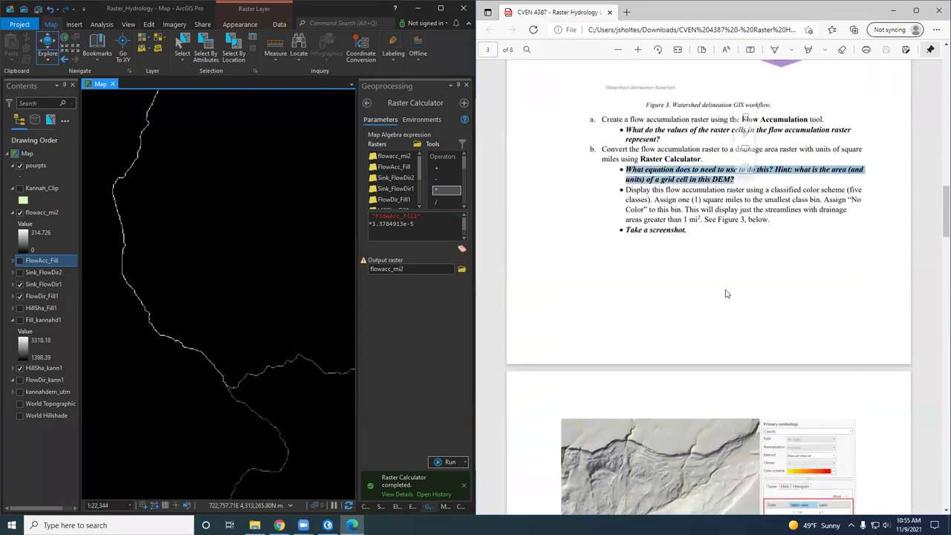
scroll(725, 298, "down", 3)
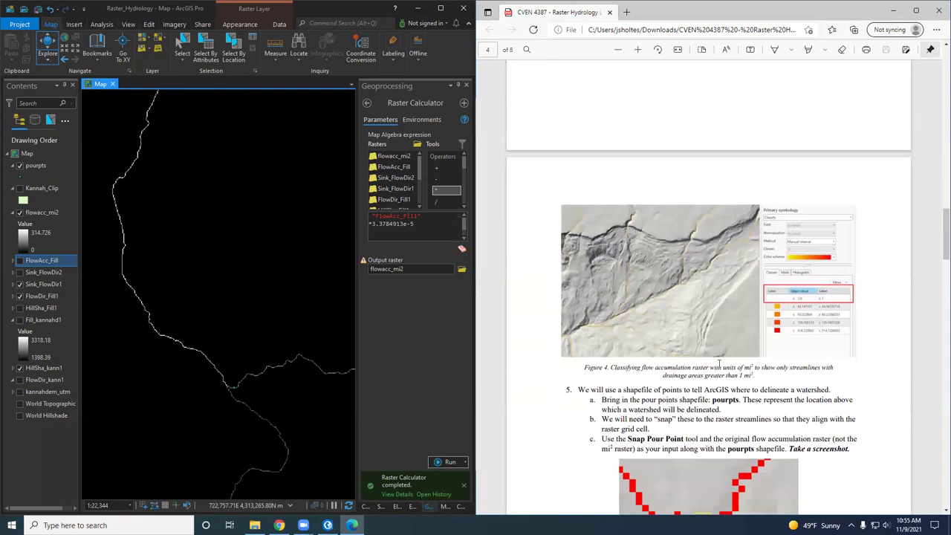
- Change the flowacc_mi2 layer's symbology to Classify with five classes and widen the settings area to show the full class table
scroll(719, 363, "down", 2)
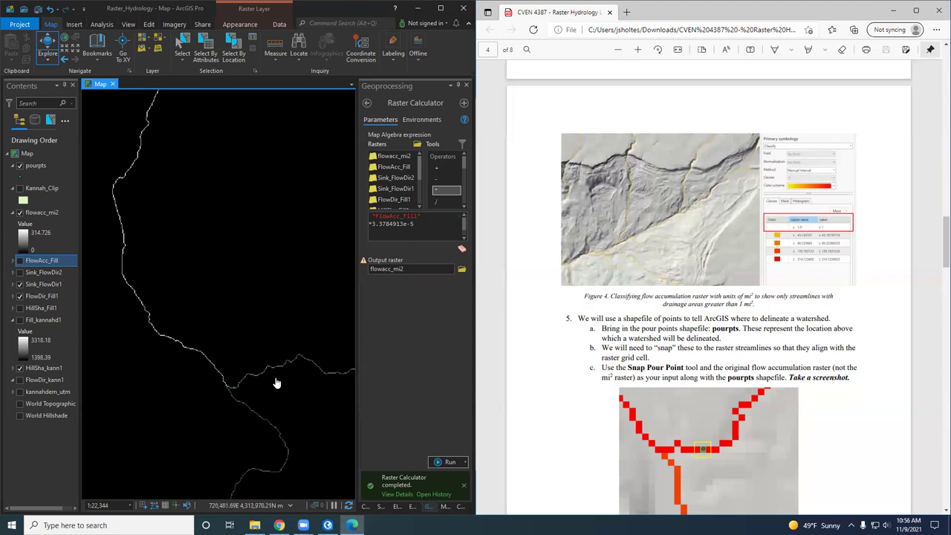
left_click_drag(233, 372, 179, 330)
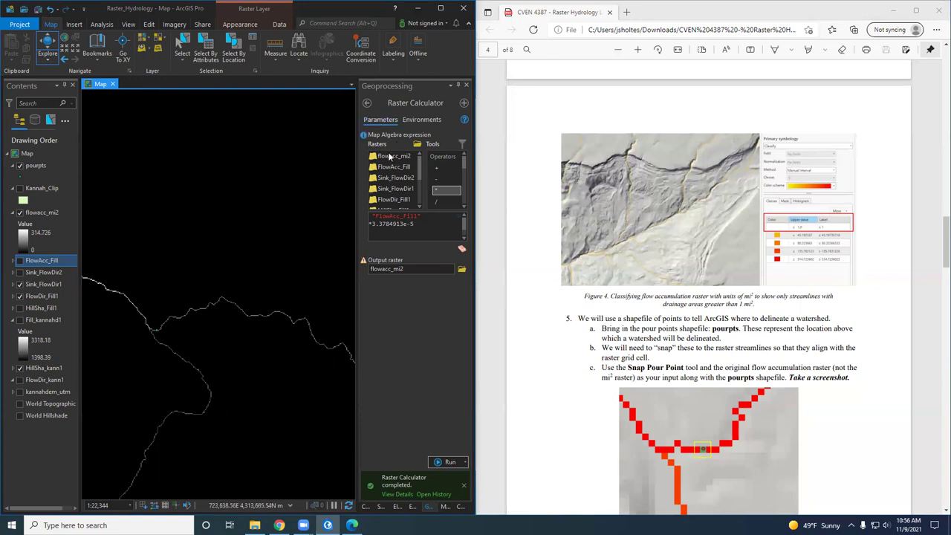
left_click(367, 103)
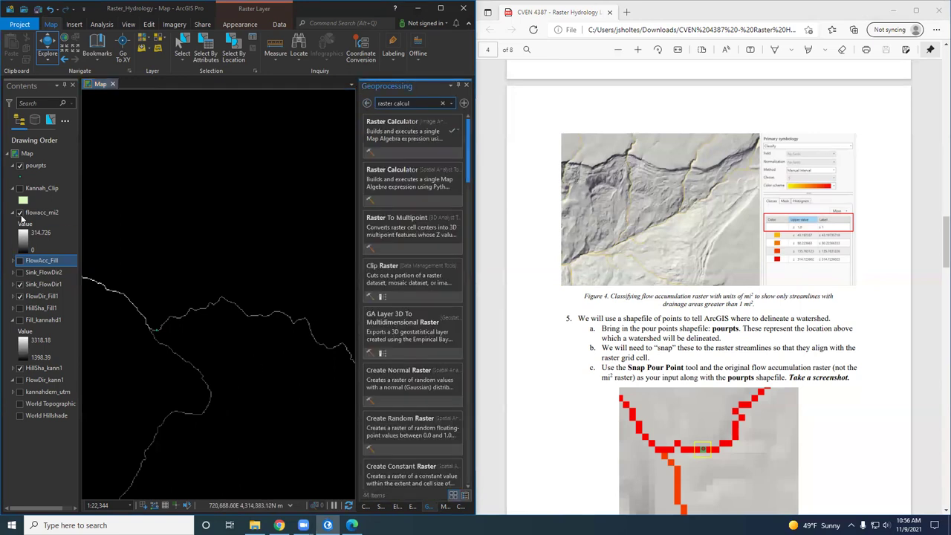
left_click(22, 245)
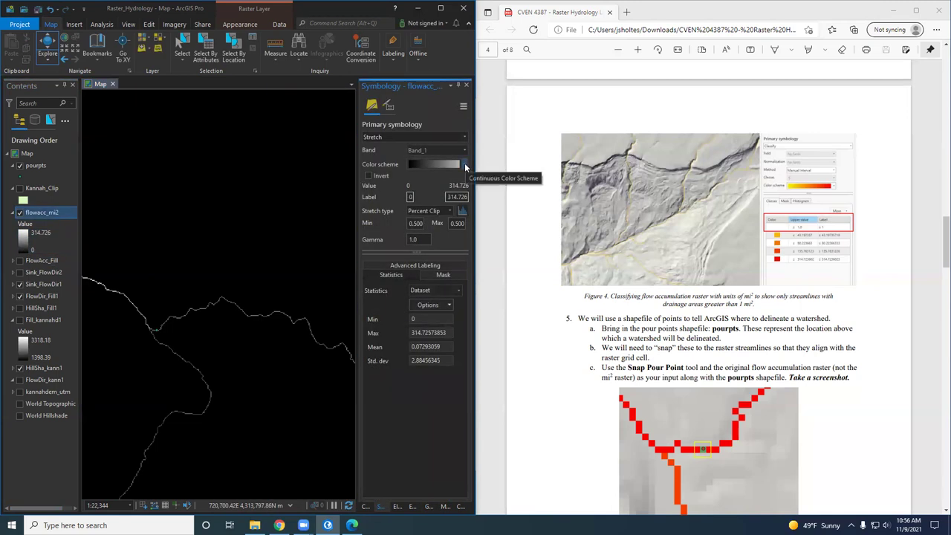
scroll(576, 263, "up", 3)
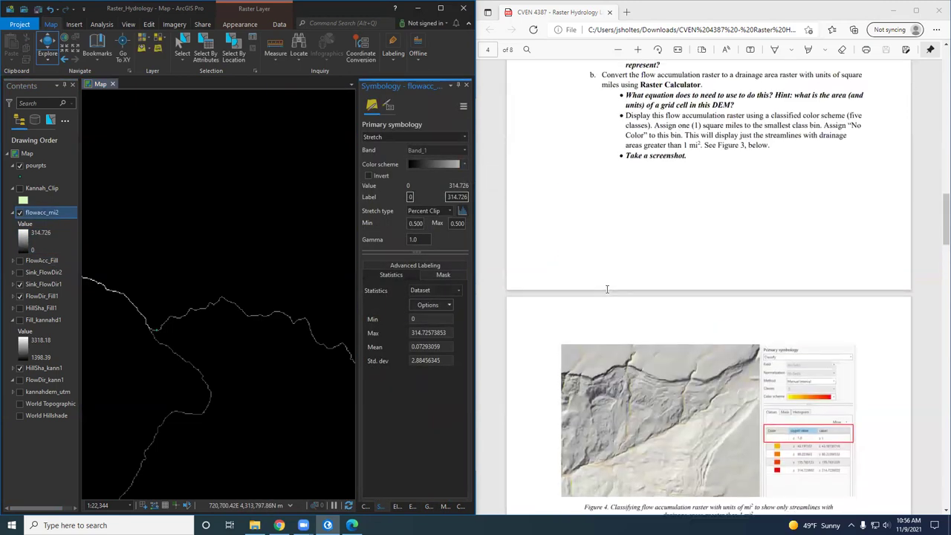
left_click(399, 138)
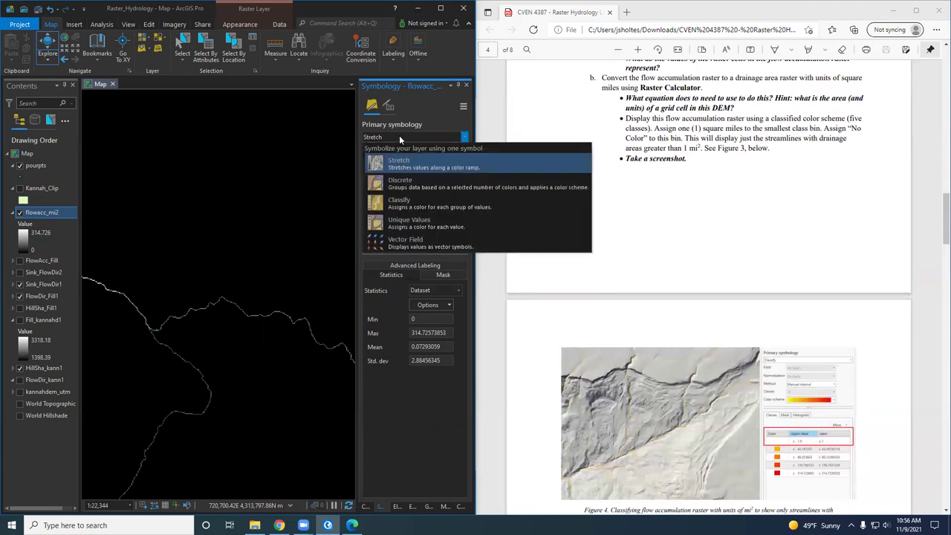
left_click(419, 198)
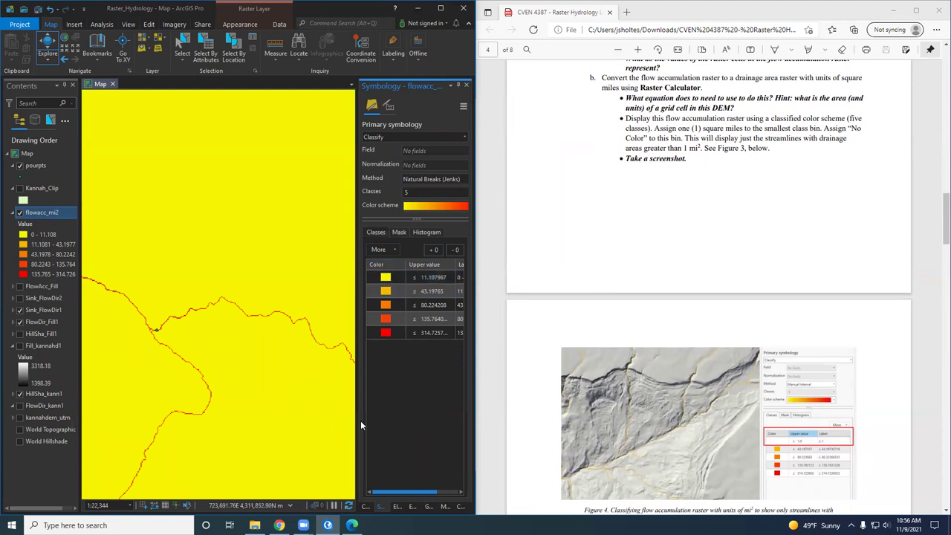
left_click_drag(356, 422, 311, 414)
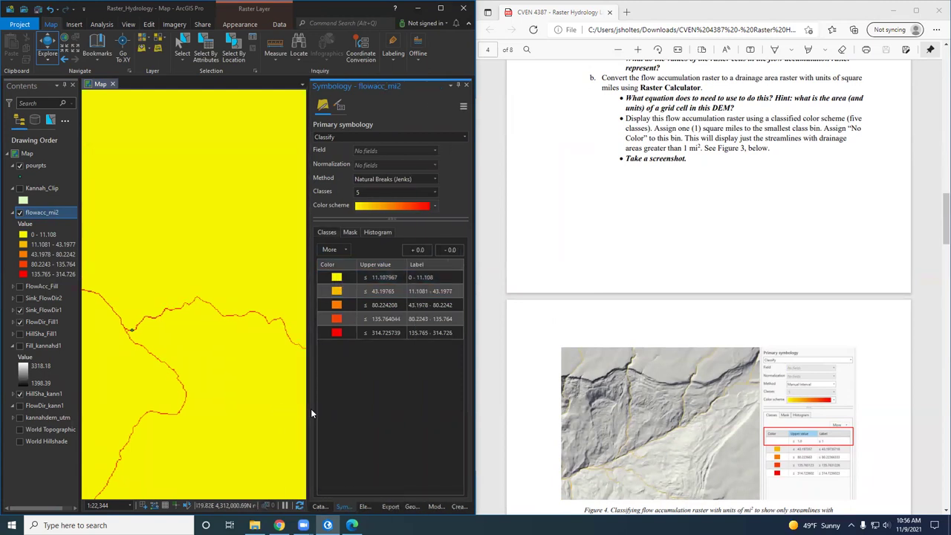
- Set the upper value of the lowest flowacc_mi2 class to 1 and give that class no color
left_click(370, 278)
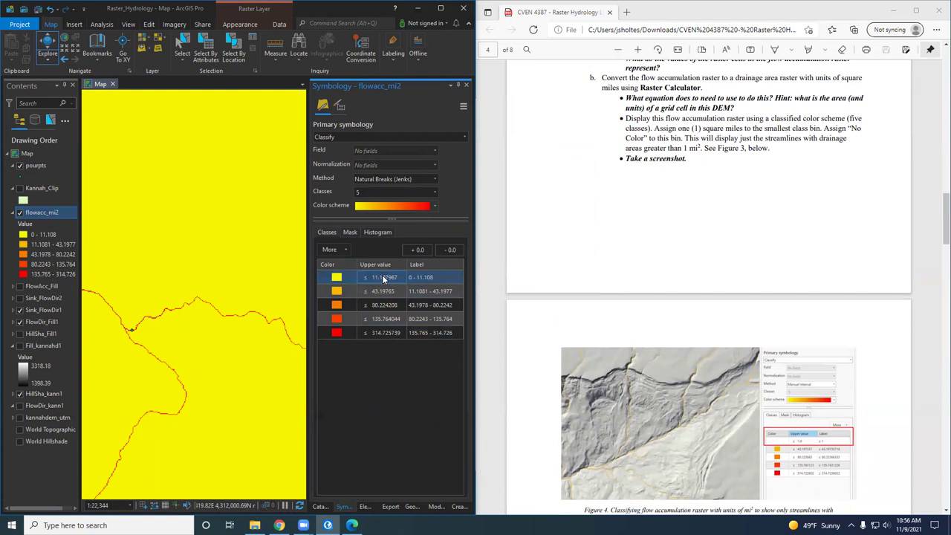
left_click(383, 278)
left_click(395, 279)
type("1")
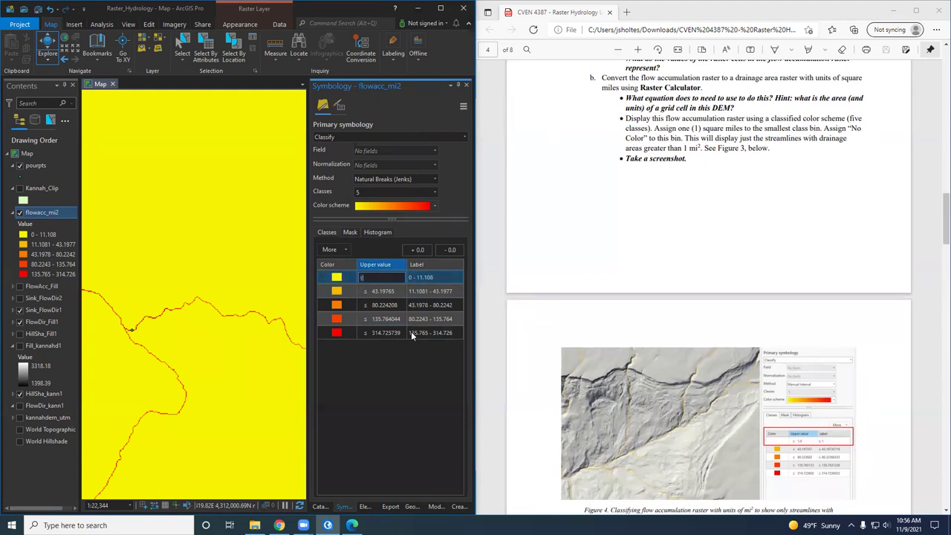
key("Return")
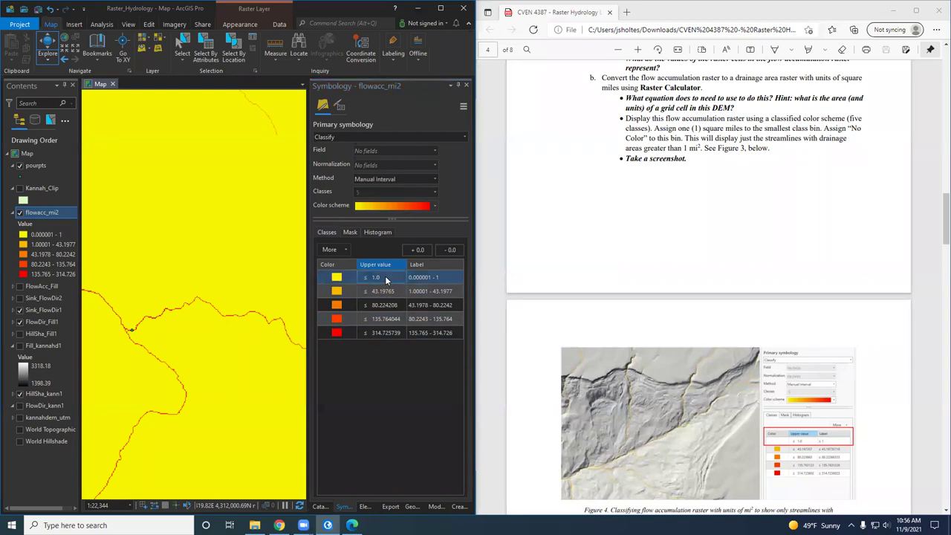
left_click(336, 278)
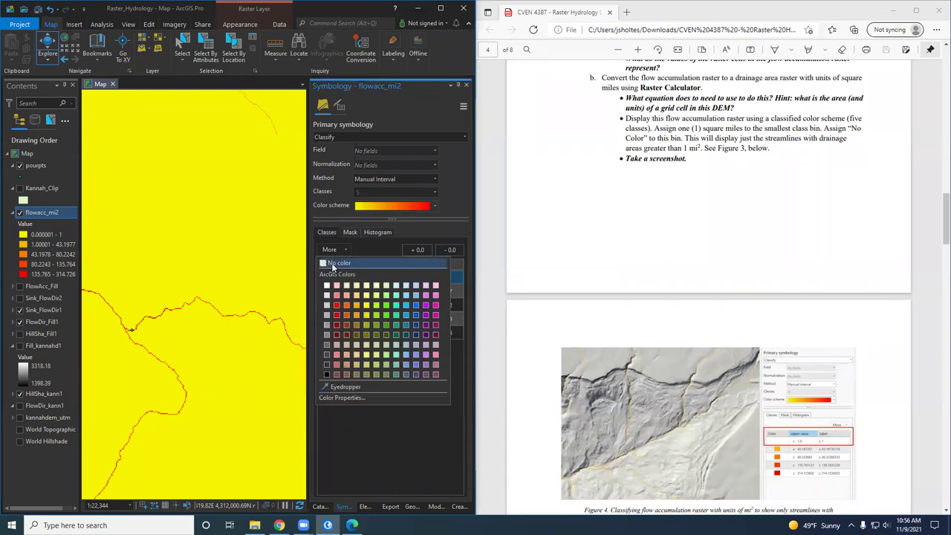
left_click(337, 280)
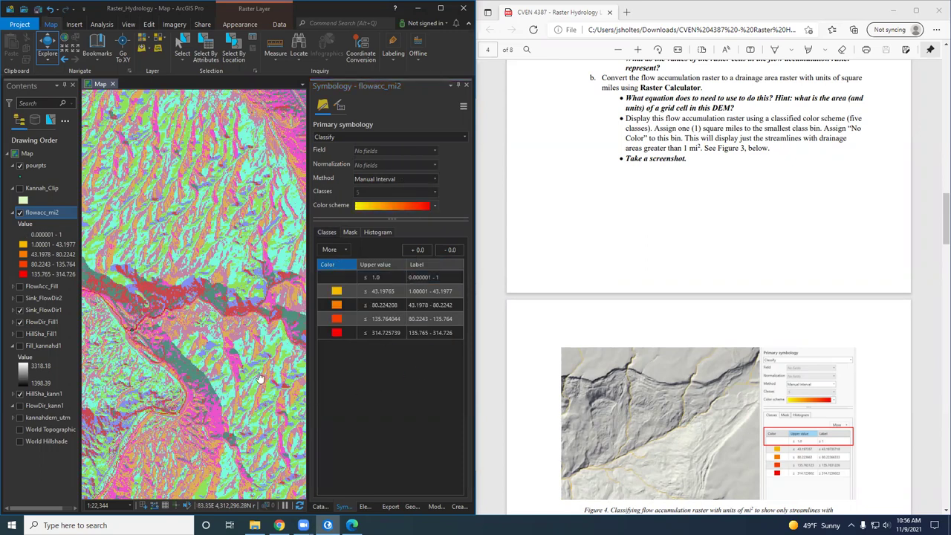
- Hide the Sink_FlowDir1 and FlowDir_Fill1 layers so the hillshade shows beneath the streamlines
left_click(21, 322)
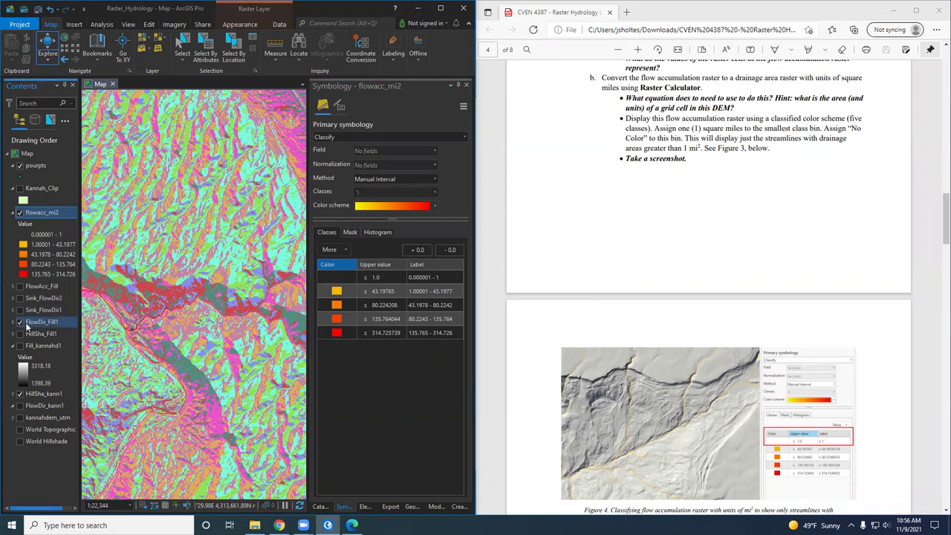
left_click(20, 322)
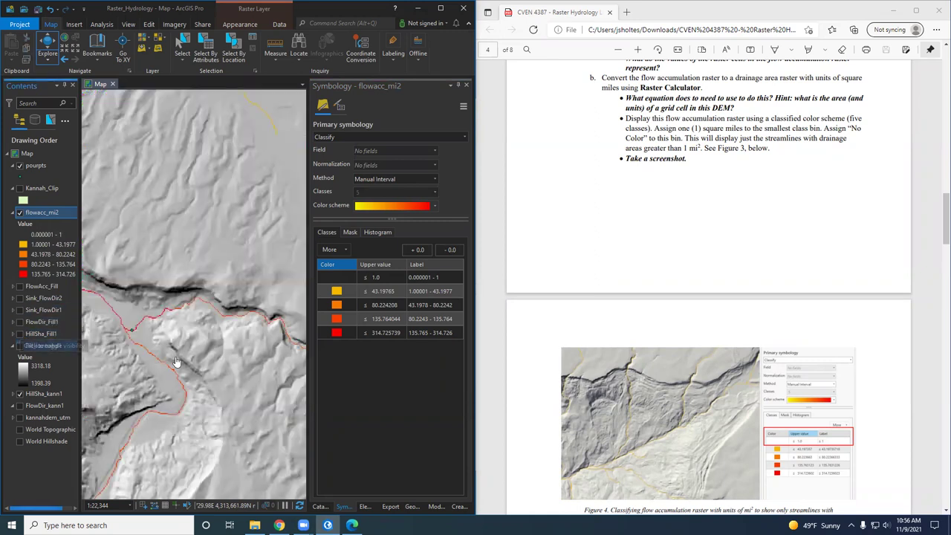
left_click(378, 278)
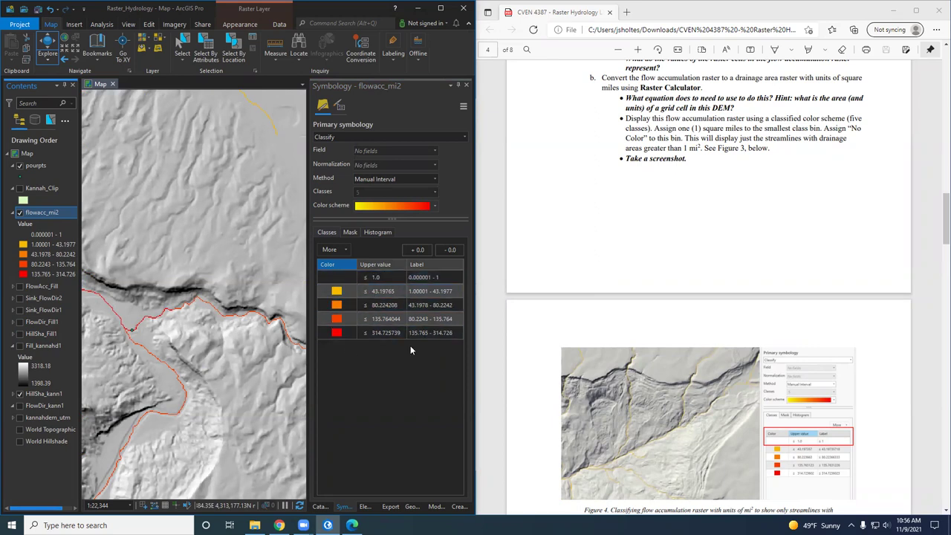
- Examine the classified streamlines over the hillshade at several scales, following the tributaries across the map
scroll(149, 325, "down", 4)
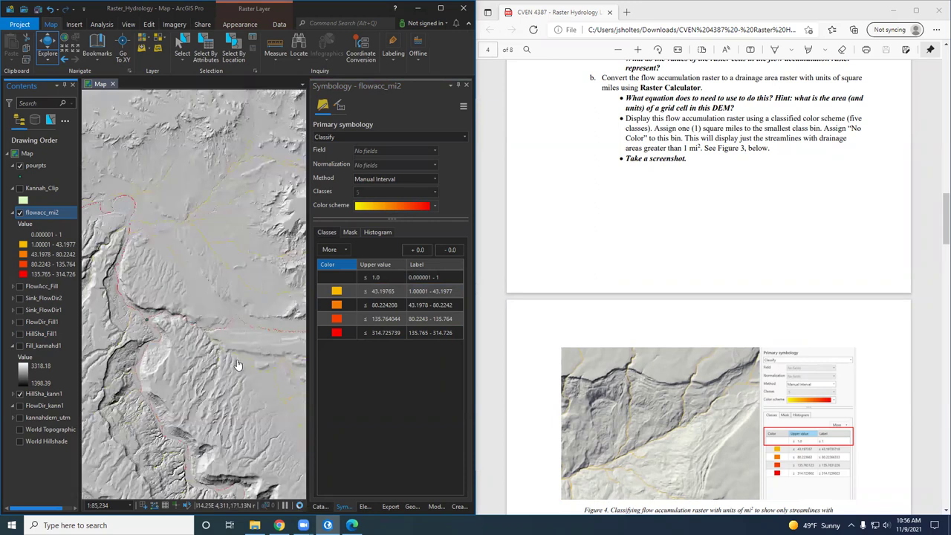
left_click_drag(238, 365, 197, 352)
left_click_drag(188, 160, 187, 255)
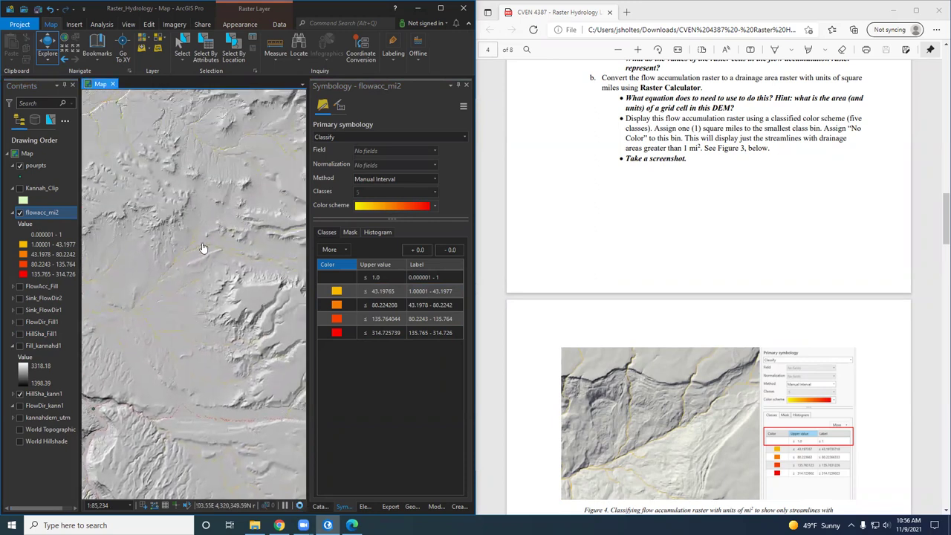
scroll(201, 249, "up", 6)
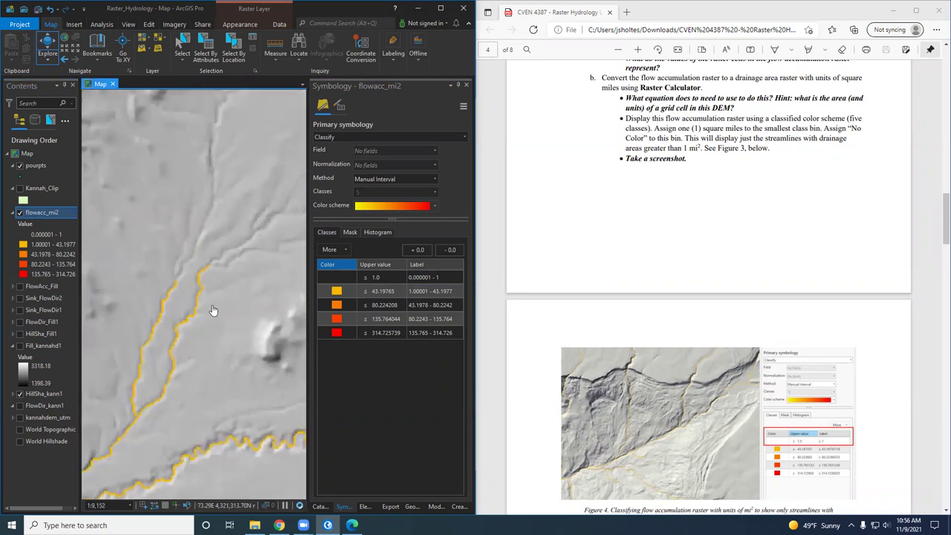
scroll(219, 270, "down", 2)
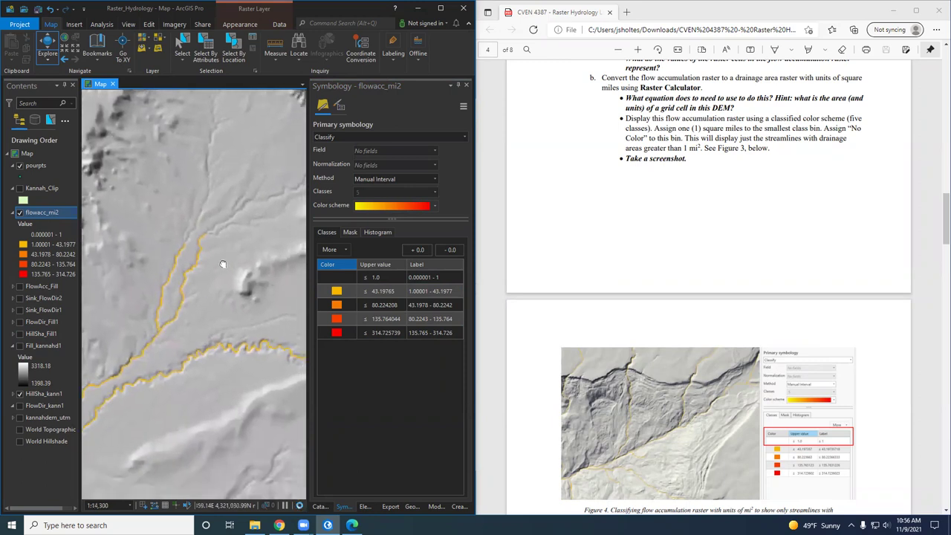
left_click_drag(221, 263, 186, 347)
left_click_drag(213, 310, 206, 348)
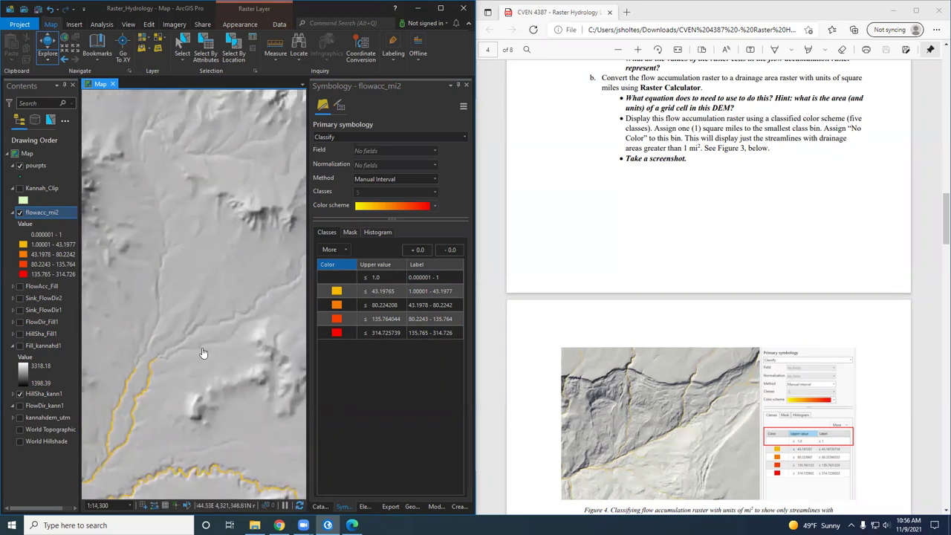
scroll(205, 349, "down", 2)
left_click_drag(191, 440, 106, 270)
left_click_drag(202, 341, 128, 286)
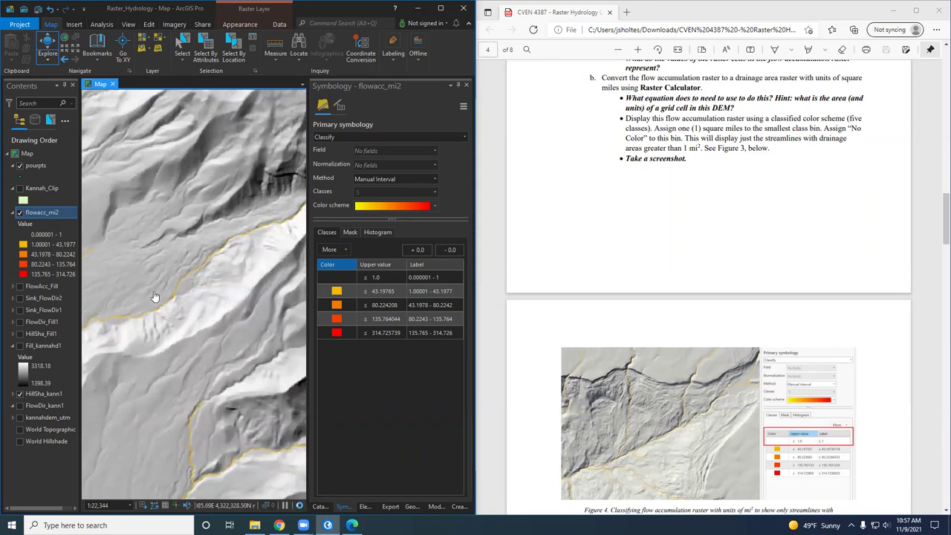
scroll(115, 260, "down", 3)
left_click_drag(116, 391, 83, 371)
left_click_drag(214, 314, 165, 212)
left_click_drag(280, 383, 188, 382)
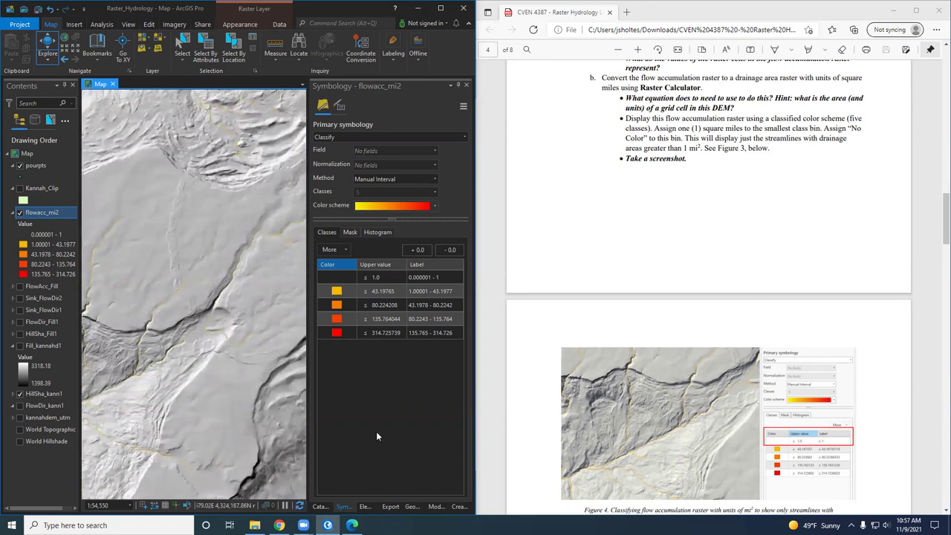
- Start a new Raster Calculator run with the map algebra expression "flowacc_mi2">1
left_click(320, 507)
scroll(698, 452, "down", 4)
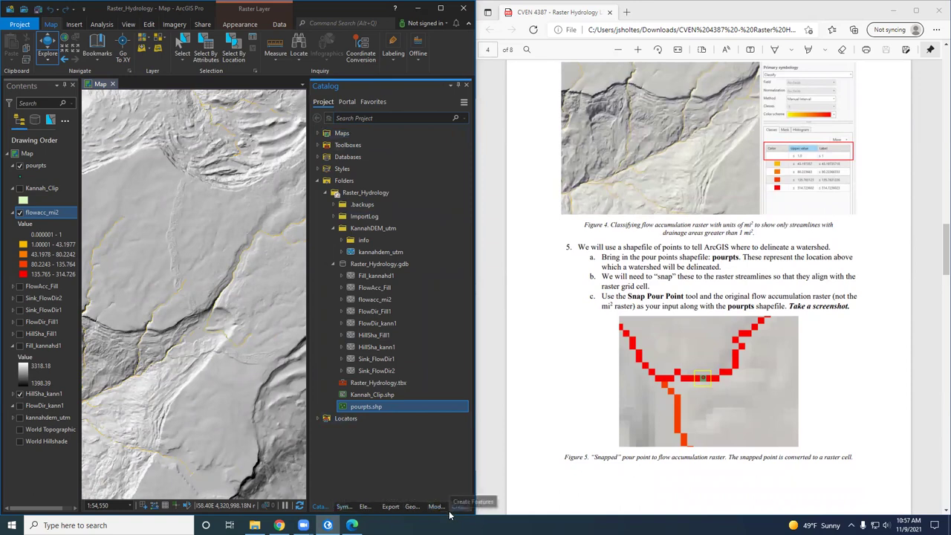
left_click(411, 507)
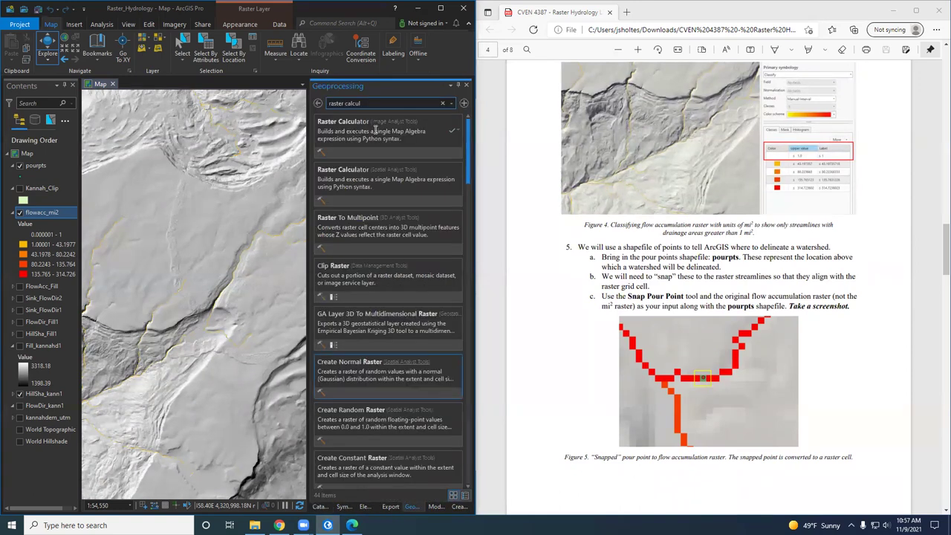
left_click(343, 132)
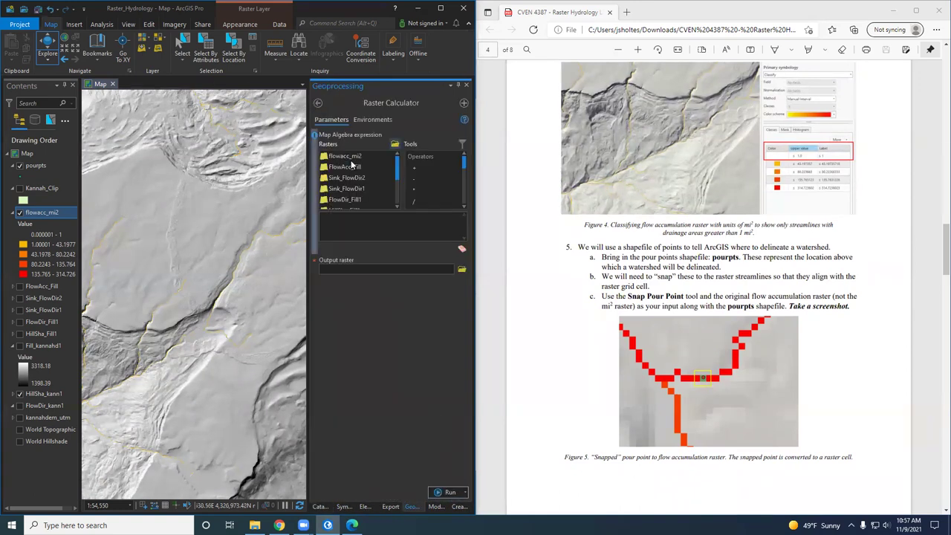
double_click(359, 154)
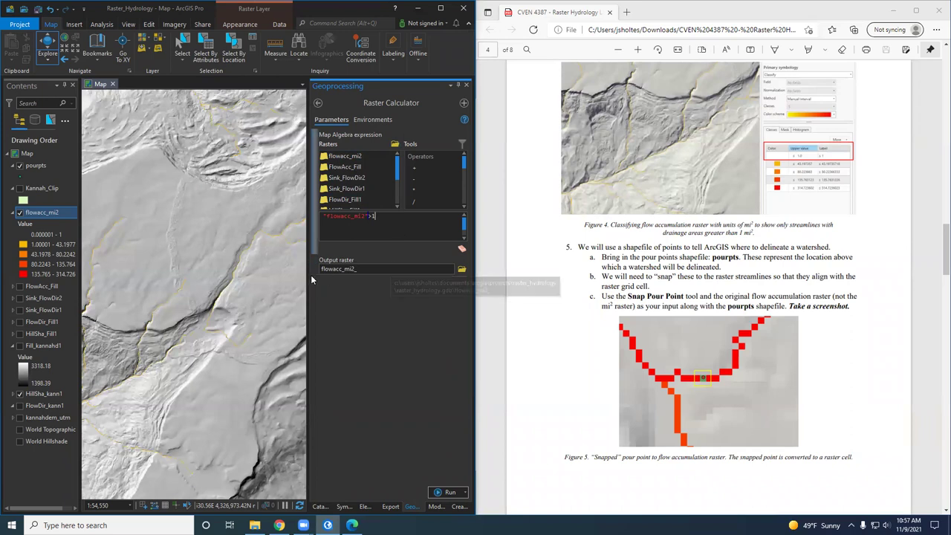
- Name the output raster kannah_strm in the project geodatabase and run the Raster Calculator
left_click(418, 269)
double_click(418, 269)
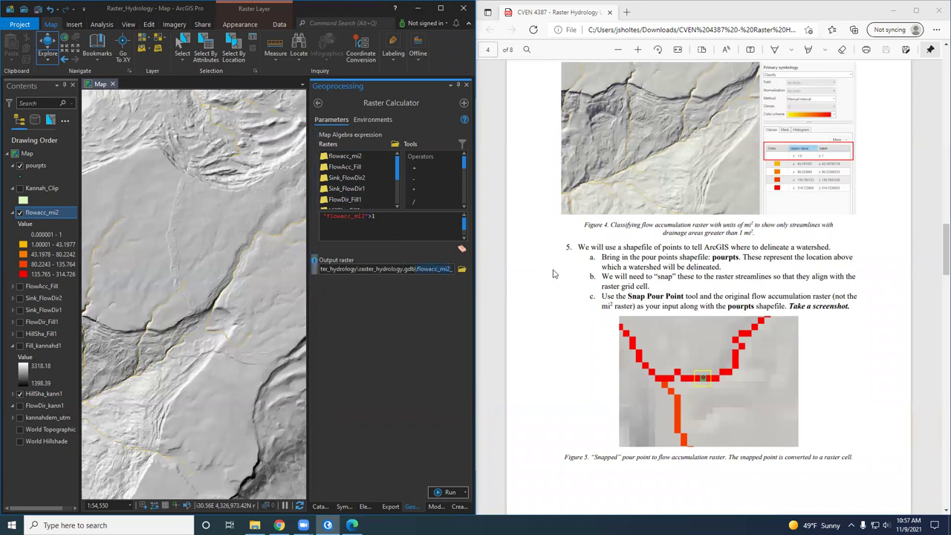
type("st")
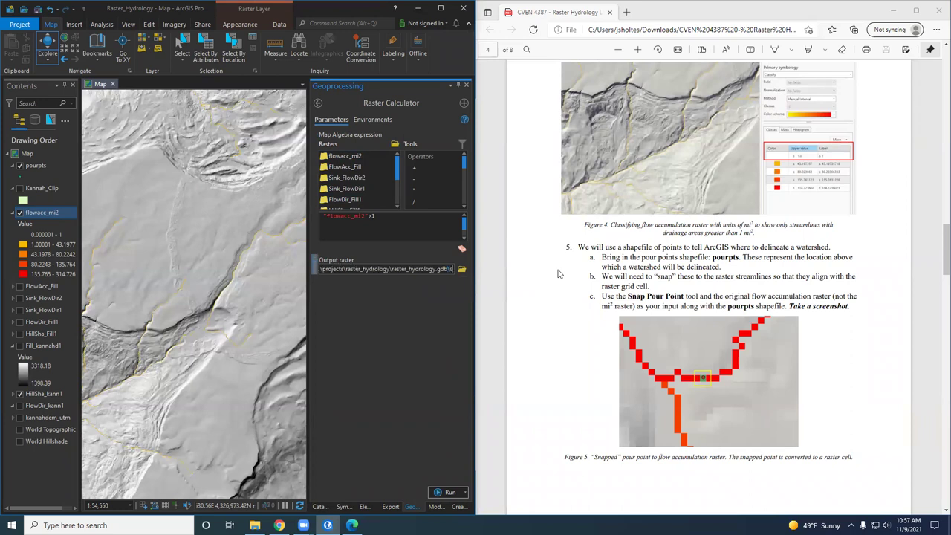
key("BackSpace")
key("BackSpace")
type("kannah_streams")
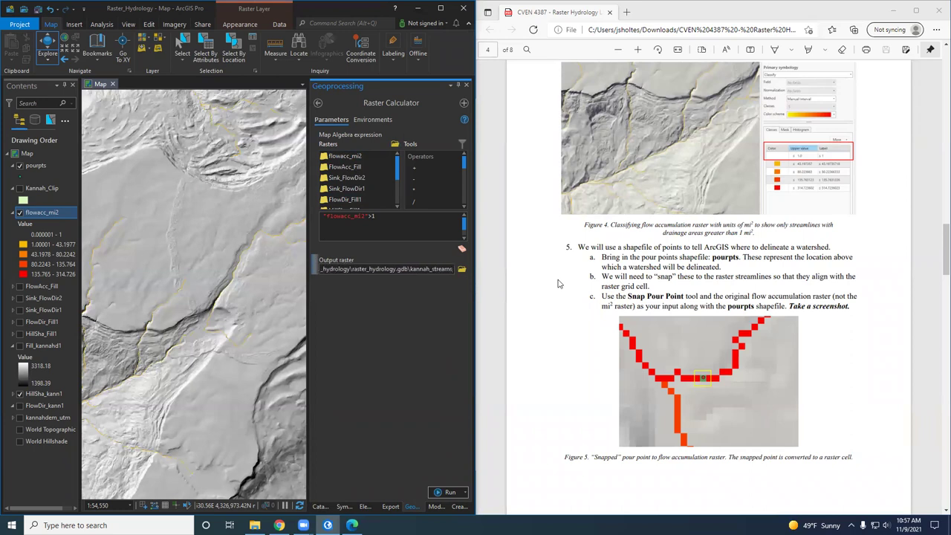
key("BackSpace")
key("BackSpace")
key("BackSpace")
key("BackSpace")
type("m")
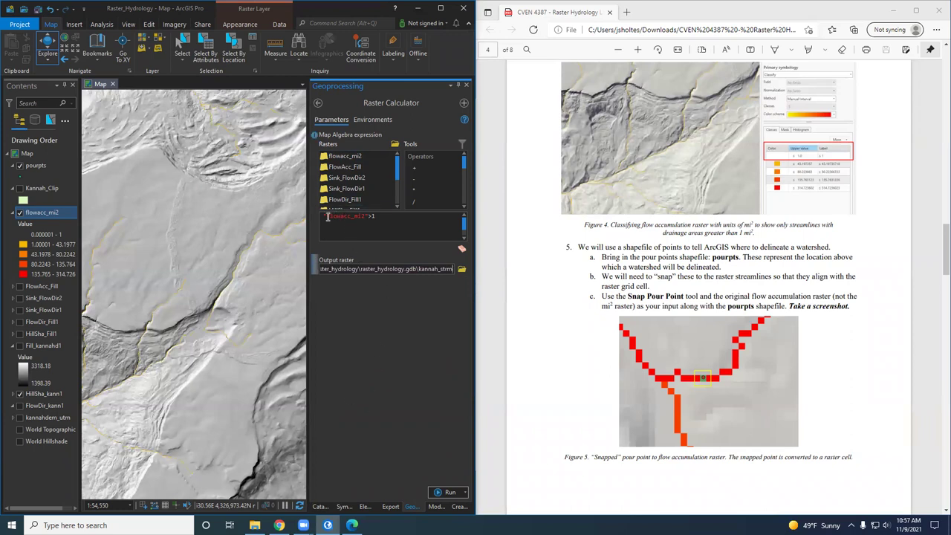
left_click(449, 492)
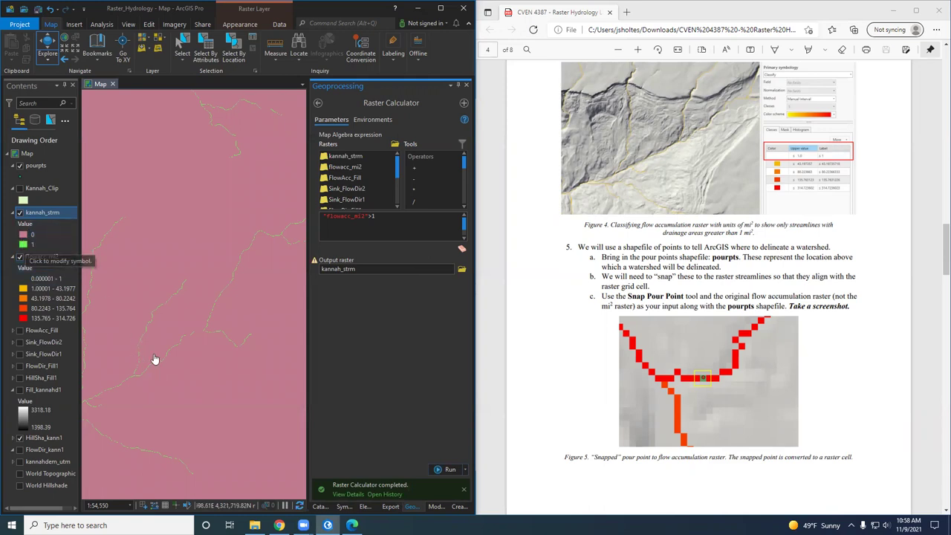
- Set the symbol for value 0 of the kannah_strm raster to no color so only the stream cells cover the hillshade
left_click(186, 327)
scroll(187, 327, "down", 3)
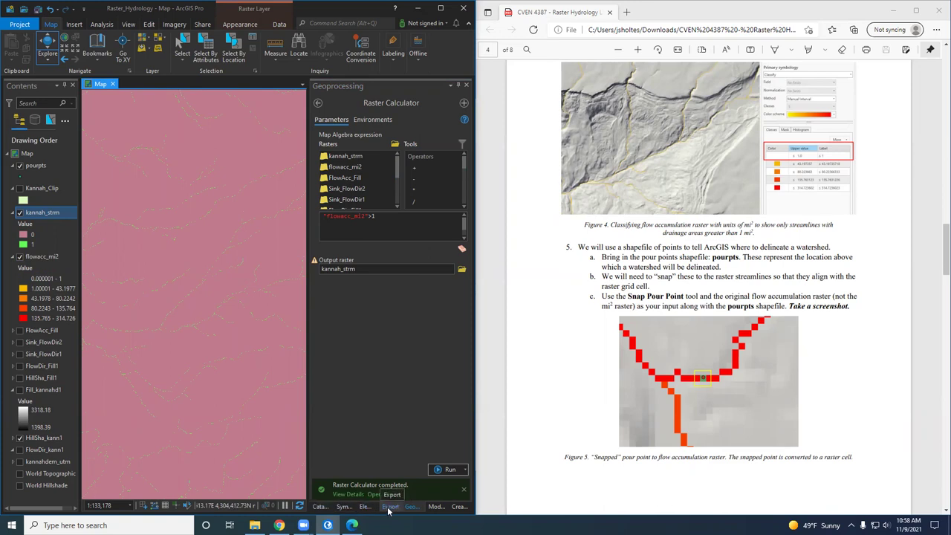
left_click(317, 104)
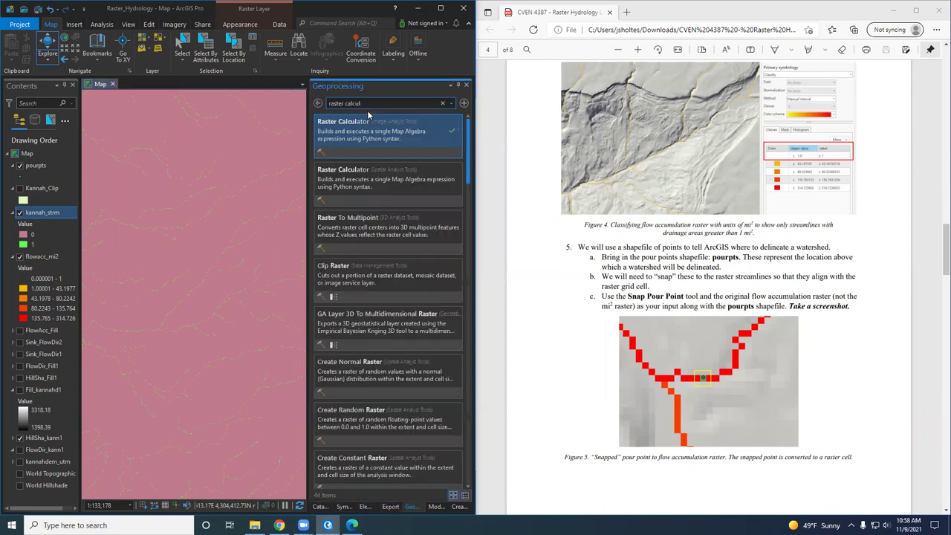
left_click(24, 233)
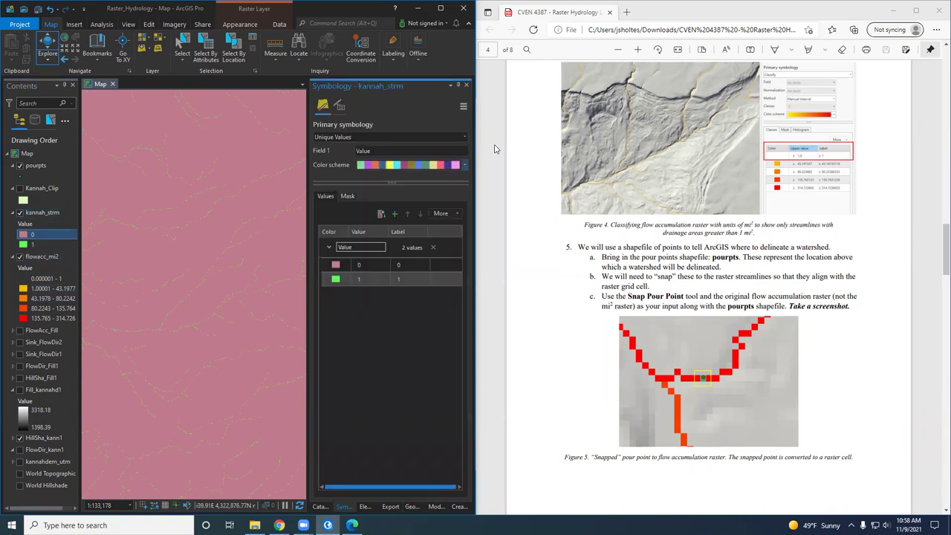
left_click(335, 264)
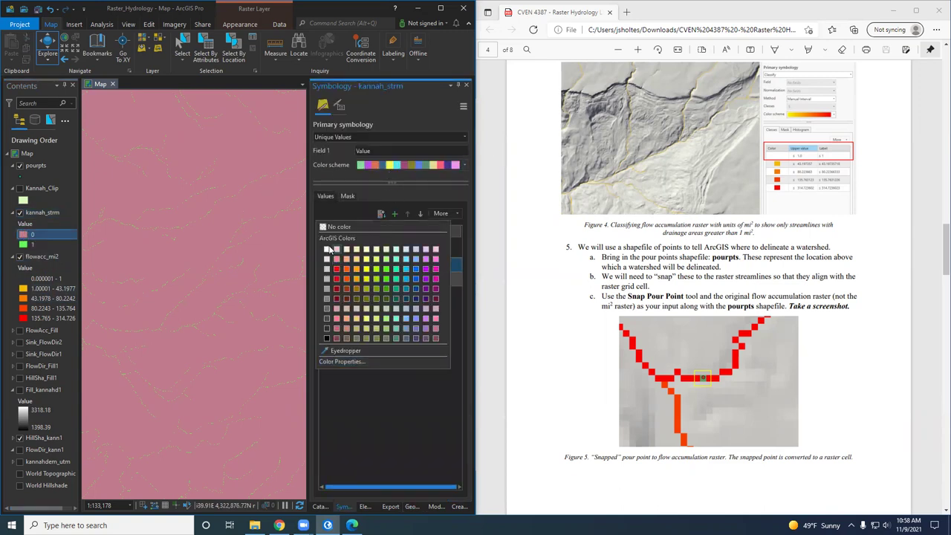
left_click(336, 237)
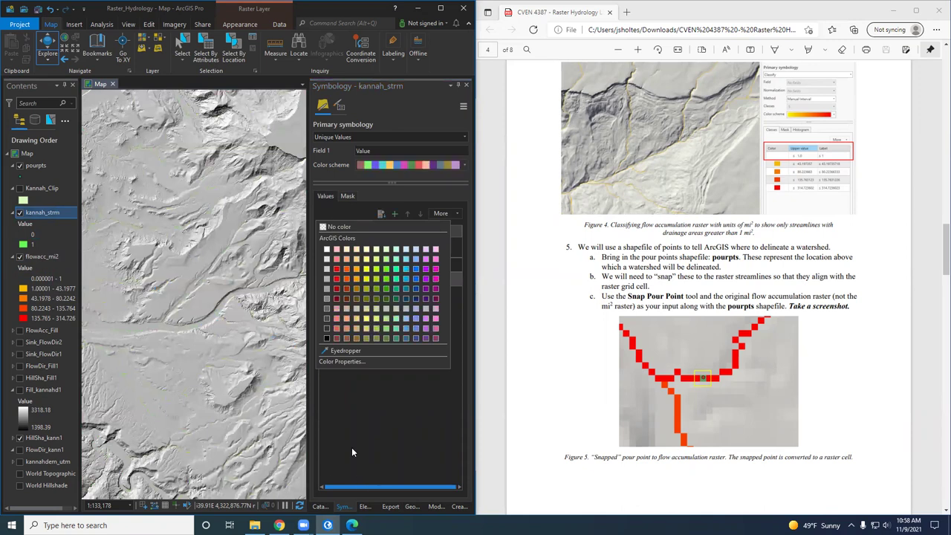
left_click(218, 385)
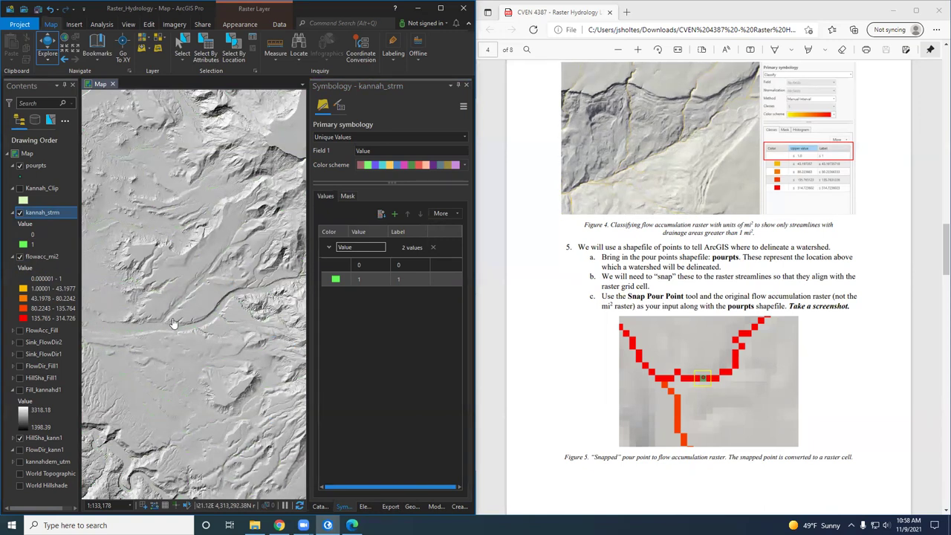
scroll(178, 335, "up", 6)
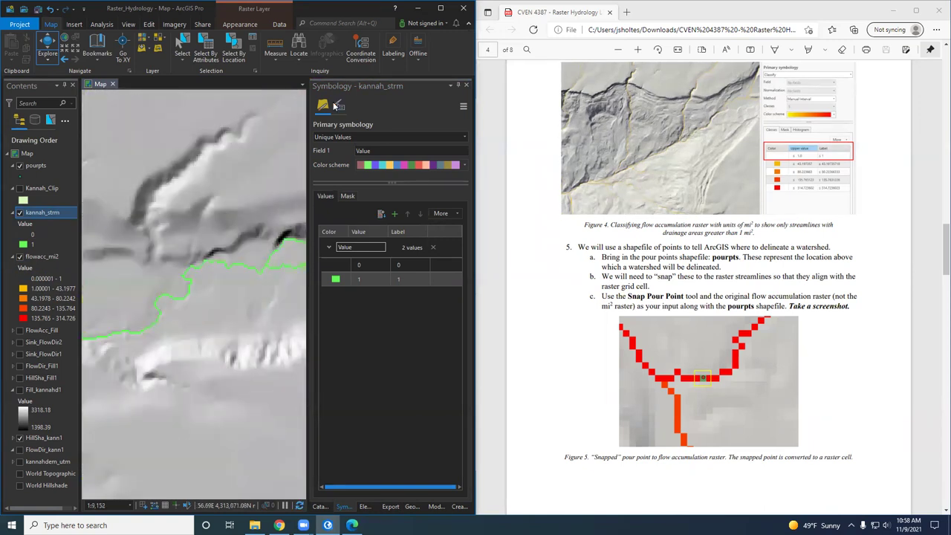
- Find the Raster to Polyline tool by searching for "raster to" and use kannah_strm as its input raster
left_click(411, 506)
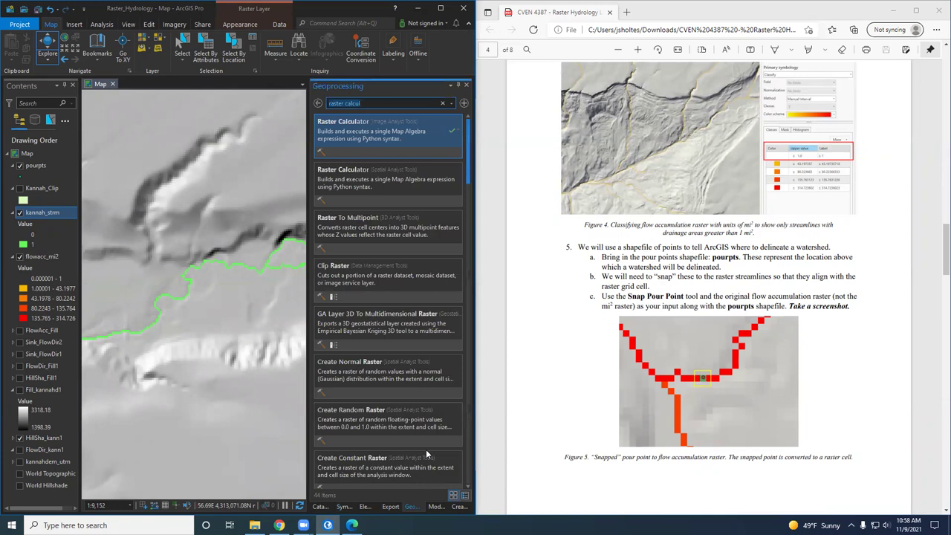
left_click(353, 104)
key("BackSpace")
key("BackSpace")
key("BackSpace")
key("BackSpace")
key("BackSpace")
key("BackSpace")
key("BackSpace")
key("BackSpace")
key("BackSpace")
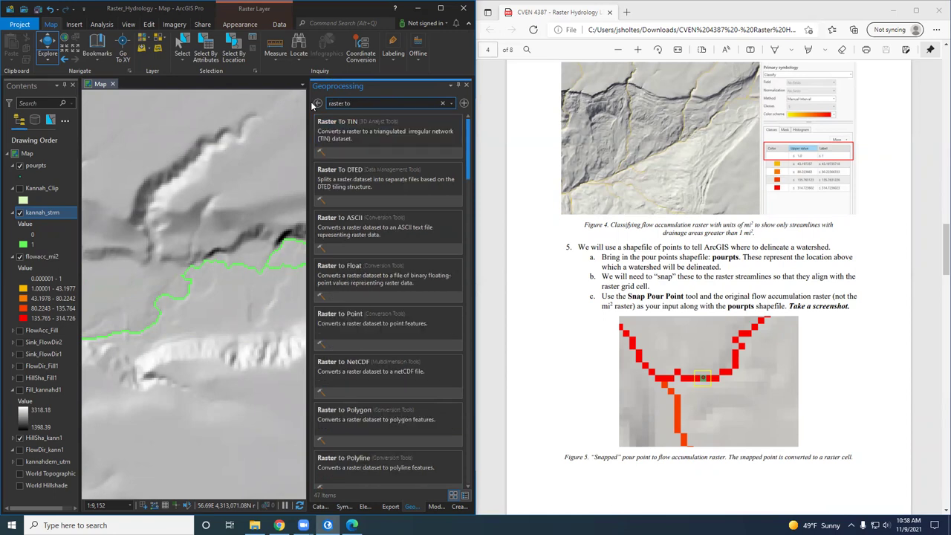
left_click(359, 464)
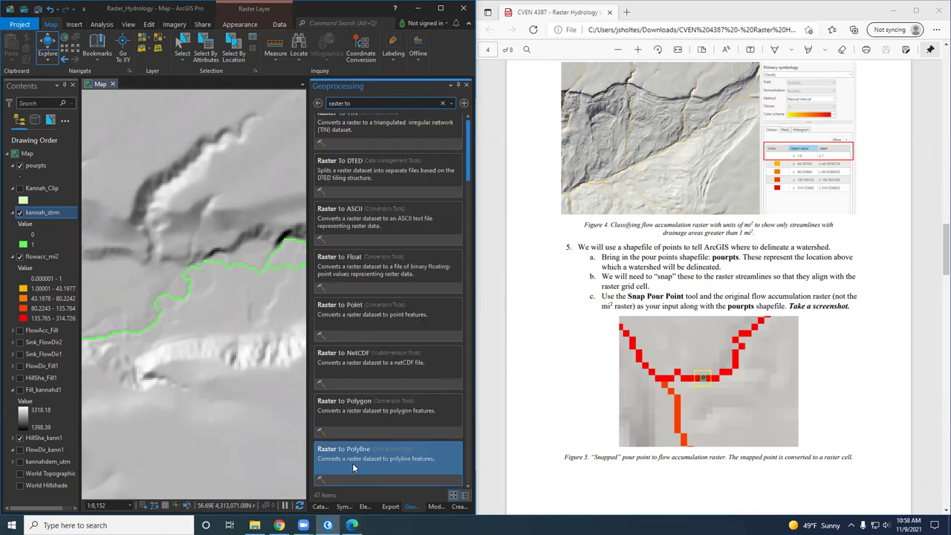
left_click_drag(61, 212, 336, 144)
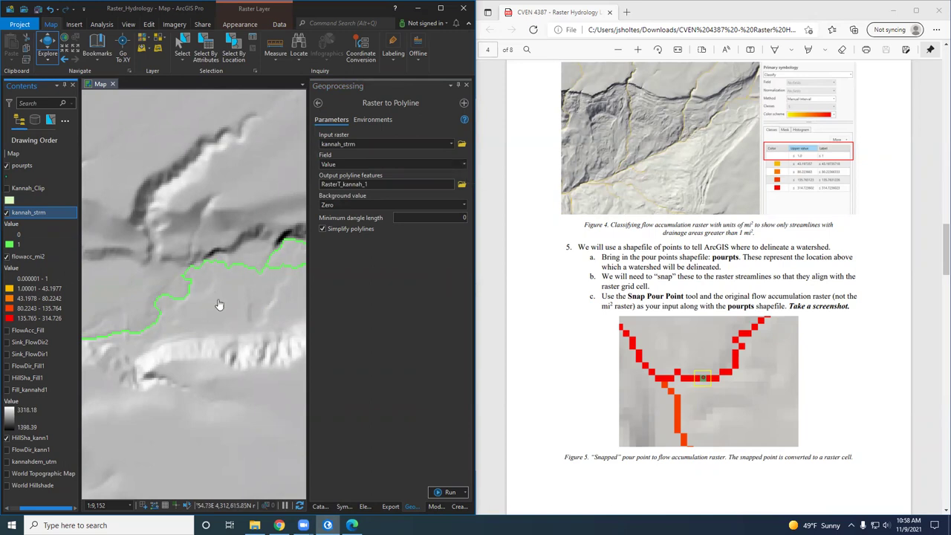
- Keep the field Value and background value Zero, name the output kannah_strmline in Raster_Hydrology.gdb, and run Raster to Polyline
left_click(462, 164)
left_click(442, 187)
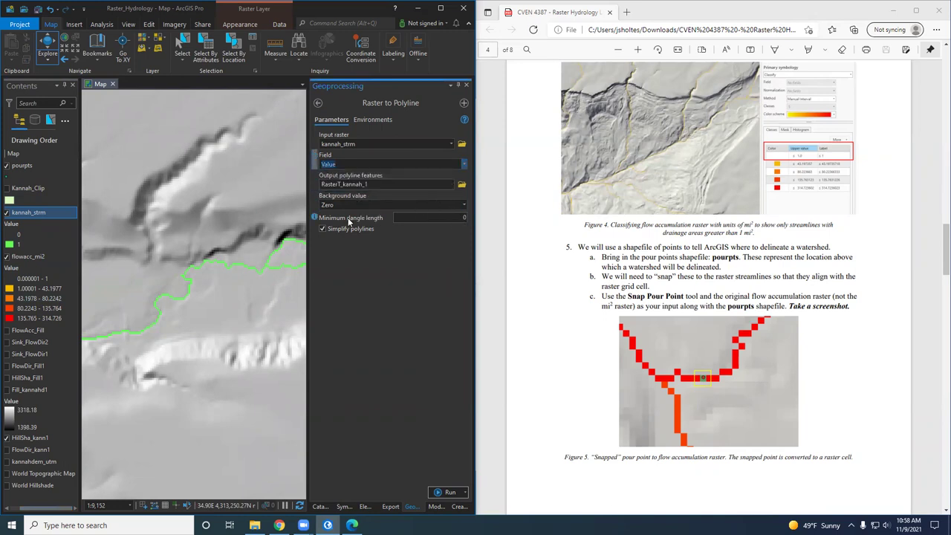
left_click(465, 204)
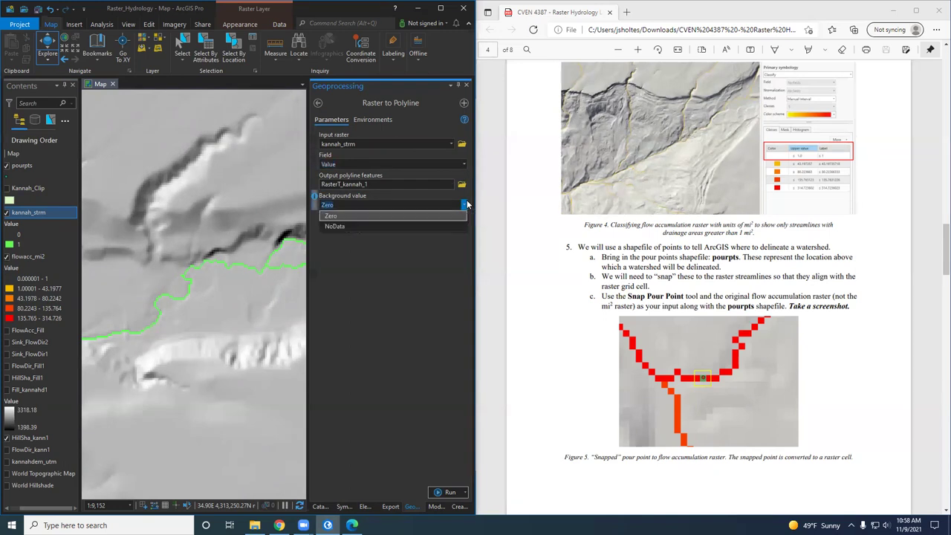
left_click(465, 204)
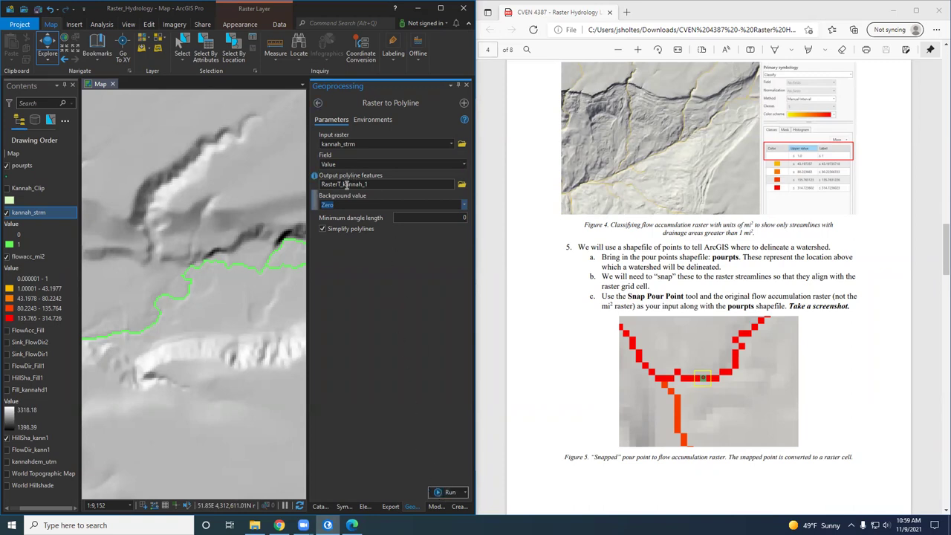
left_click(388, 182)
left_click_drag(453, 185, 412, 179)
type("ka")
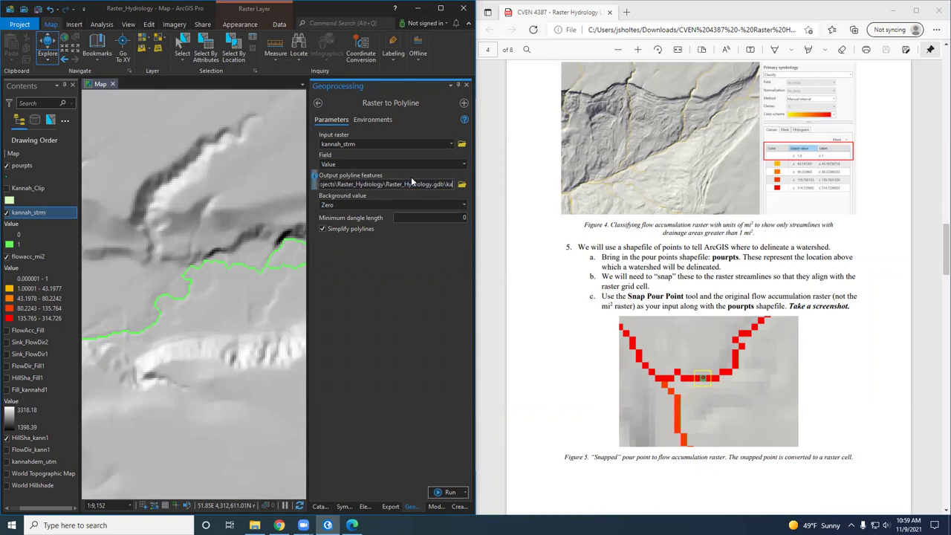
type("nnah_")
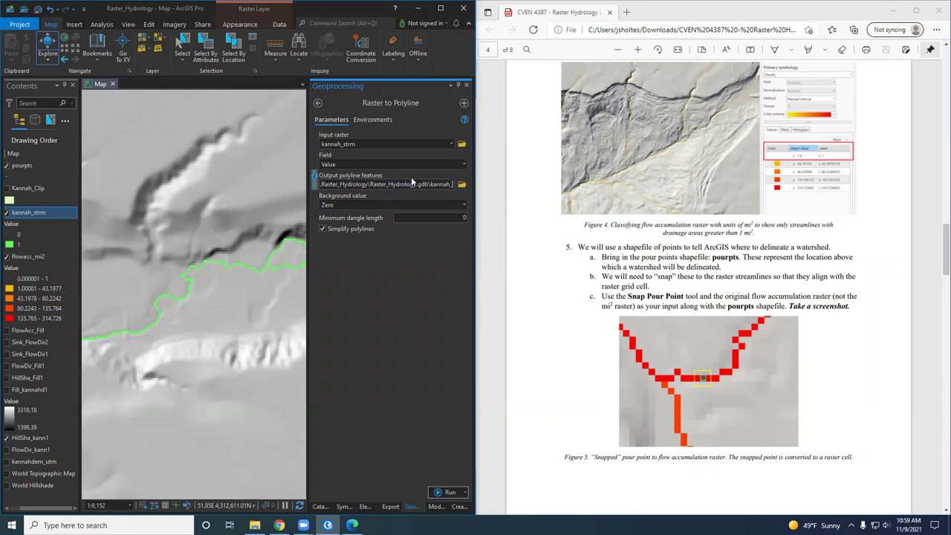
type("strmline")
left_click(443, 492)
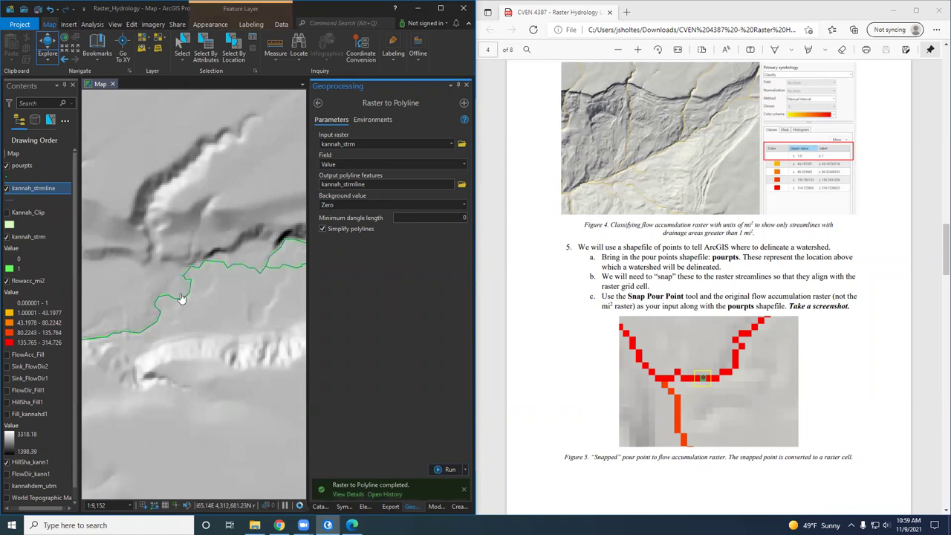
- Compare the kannah_strmline polylines with the stream raster cells up close, and view the stream network across the full hillshade extent
scroll(170, 272, "up", 3)
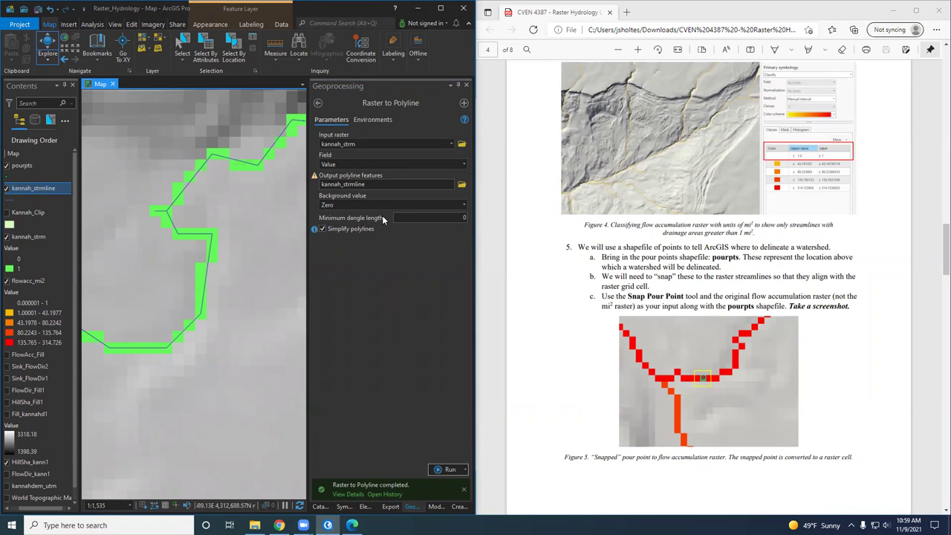
left_click(429, 222)
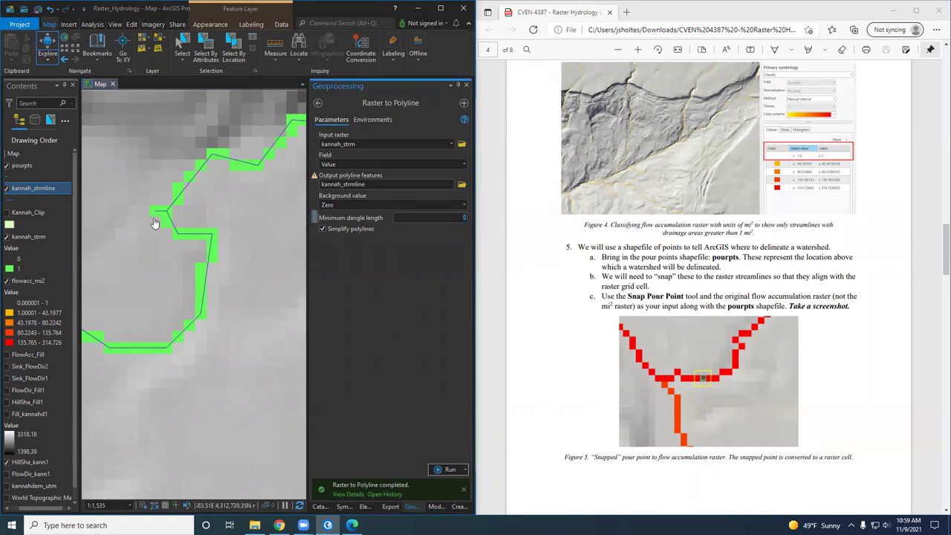
scroll(205, 283, "down", 10)
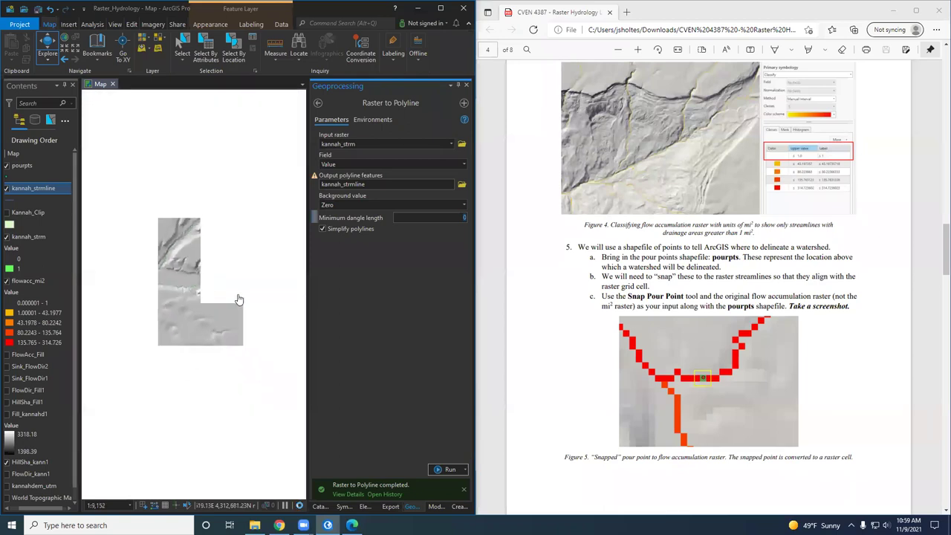
scroll(223, 309, "down", 5)
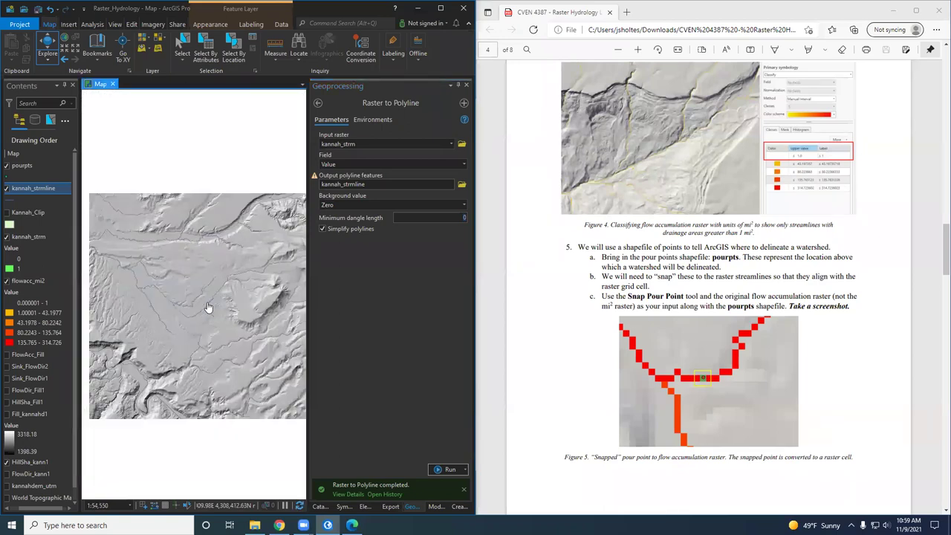
left_click_drag(211, 296, 171, 316)
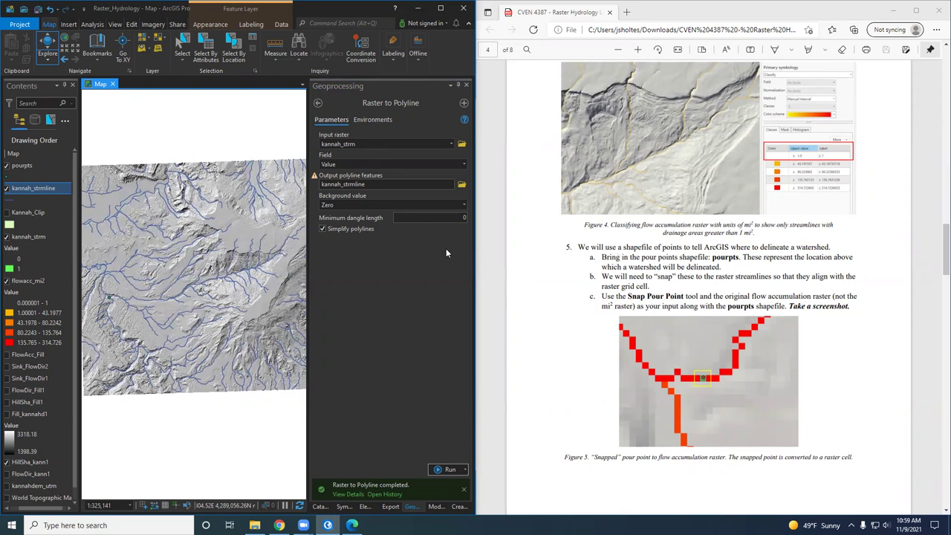
scroll(669, 290, "up", 1)
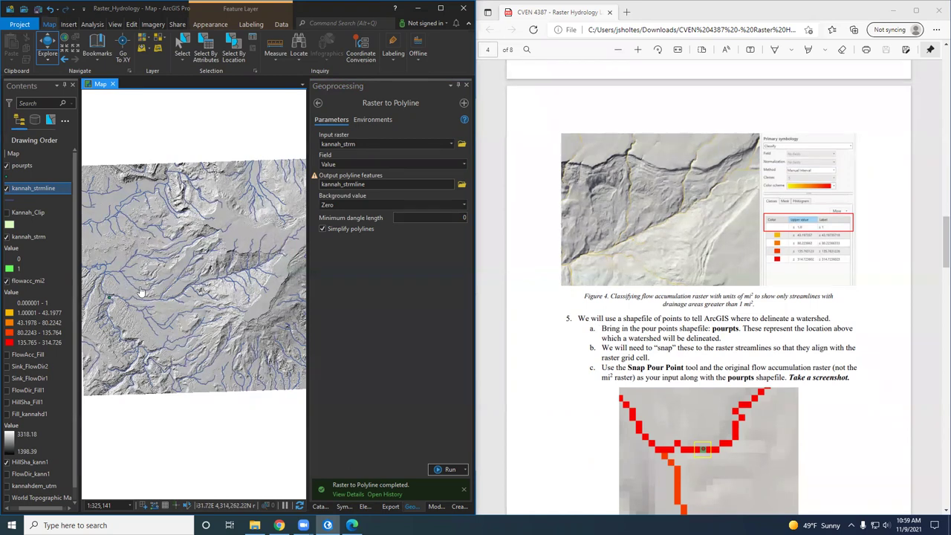
- Collapse the legends of the kannah_strm and flowacc_mi2 layers in the drawing order
left_click_drag(30, 511, 22, 511)
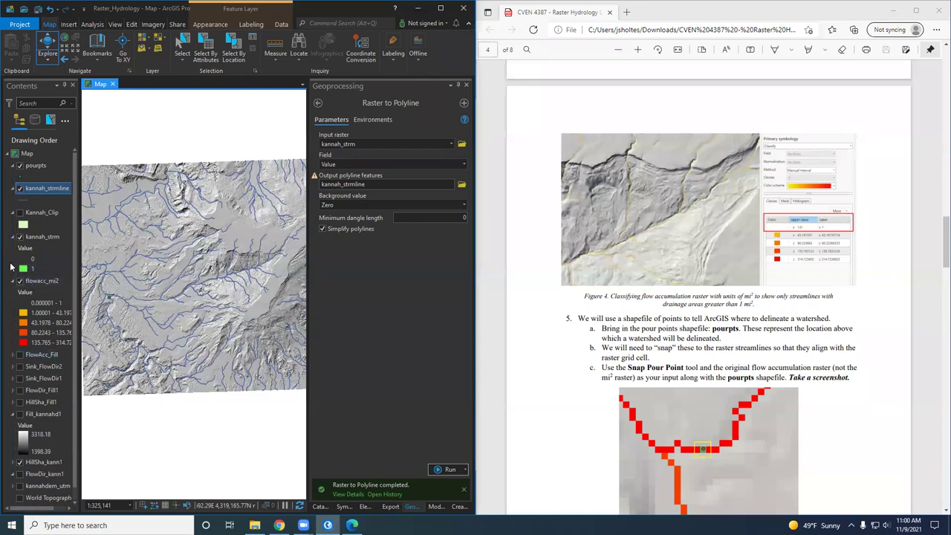
left_click(13, 237)
left_click(12, 249)
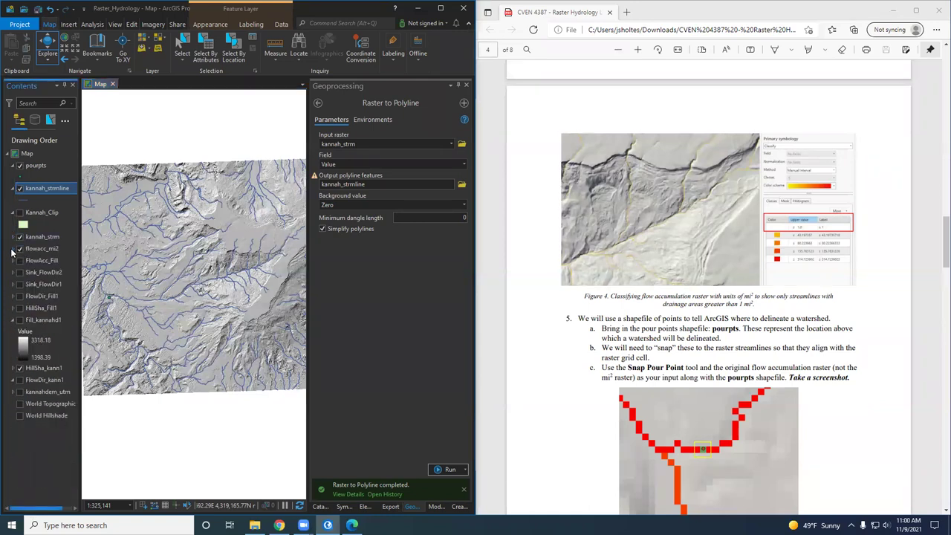
- Inspect the streamlines around the pour point and nearby confluences, and hide the kannah_strmline layer
scroll(110, 301, "up", 5)
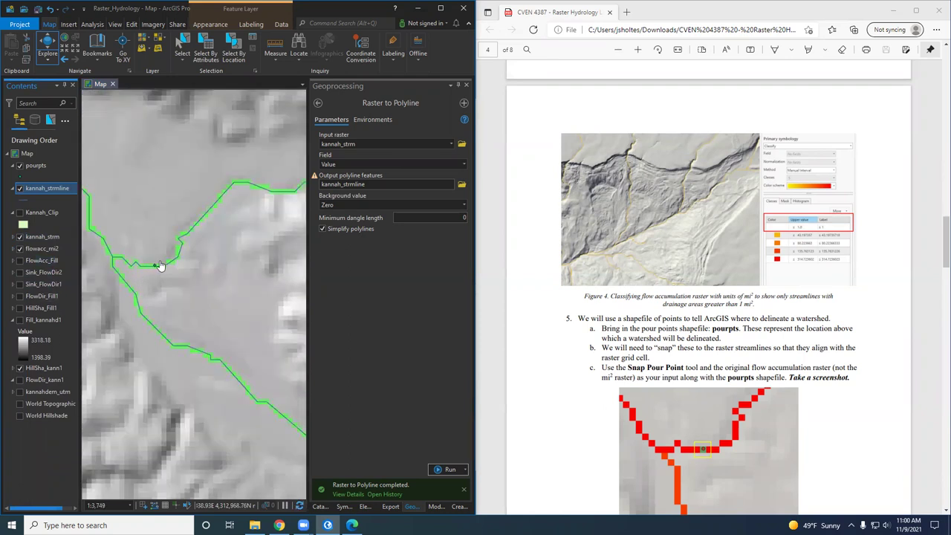
scroll(200, 279, "down", 3)
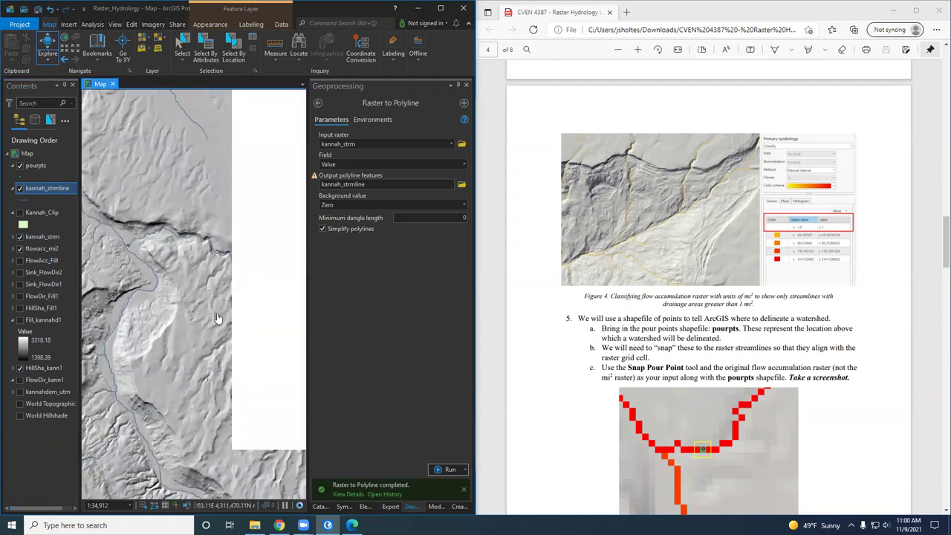
left_click_drag(209, 303, 183, 285)
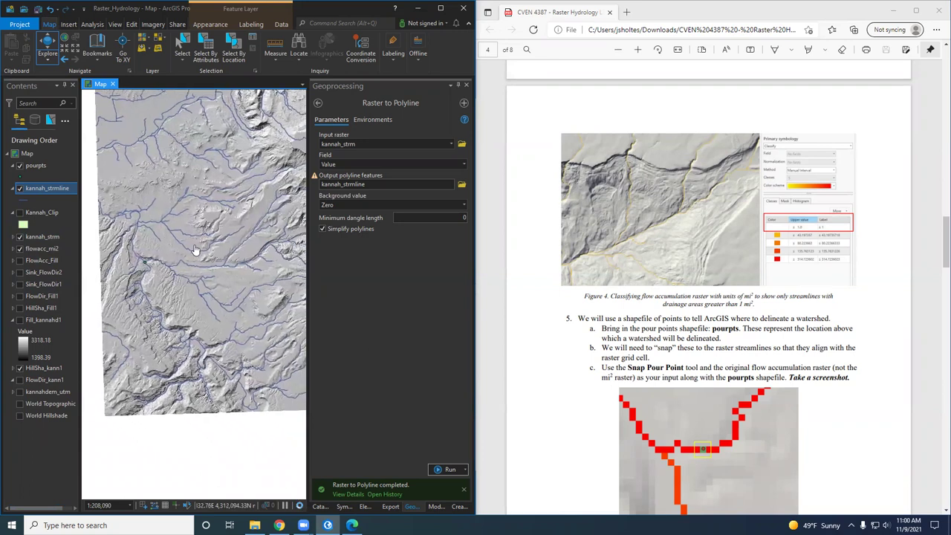
scroll(185, 285, "up", 3)
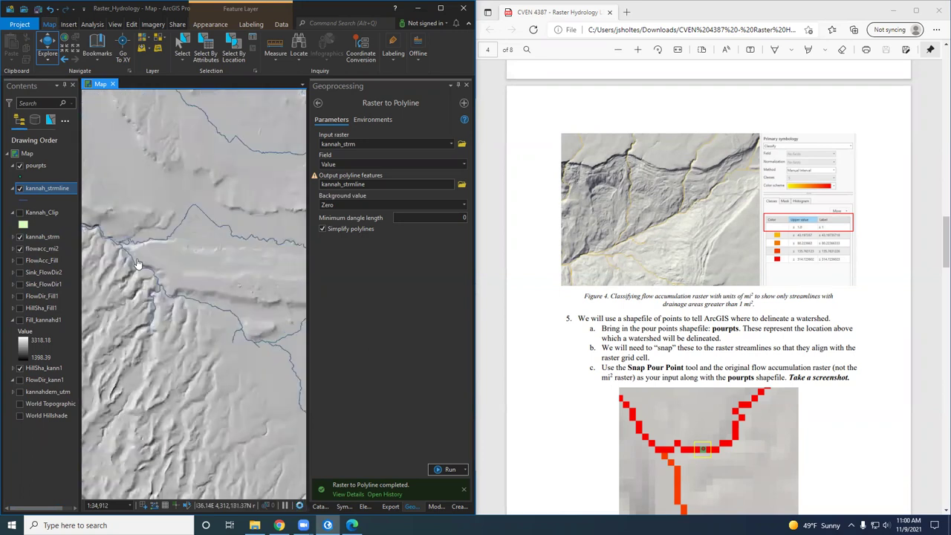
scroll(180, 263, "up", 5)
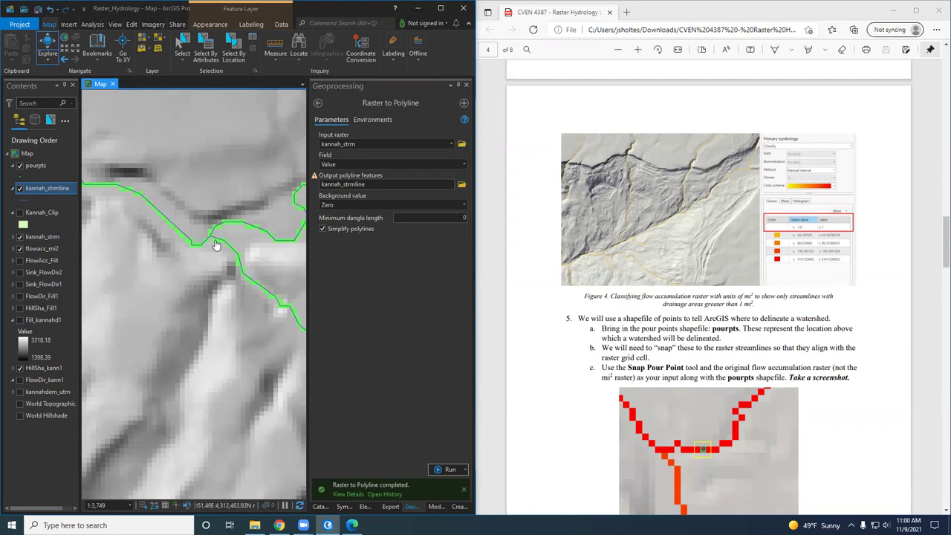
left_click(19, 188)
- Examine the kannah_strm raster streamlines at several scales and consult the Snap Pour Point instructions in the PDF
left_click_drag(276, 256, 155, 327)
scroll(155, 327, "down", 7)
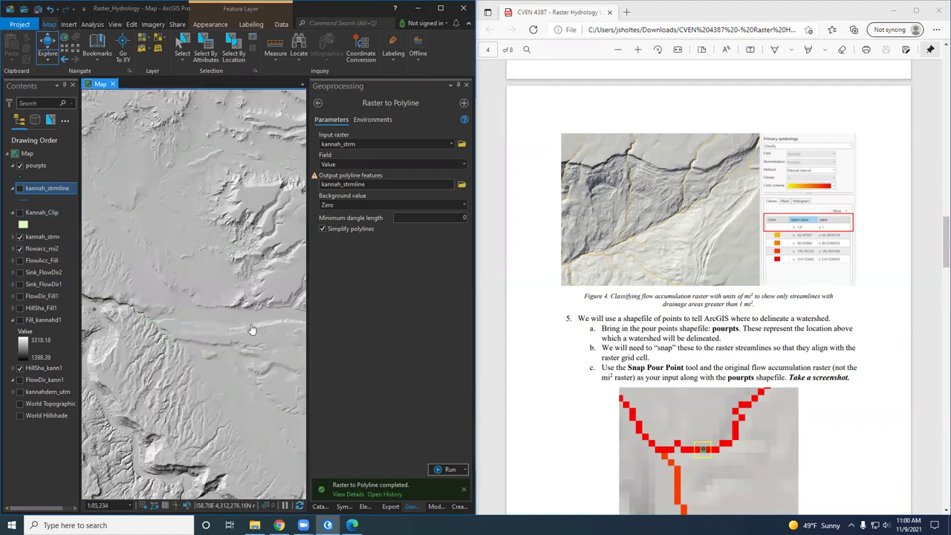
scroll(251, 324, "up", 6)
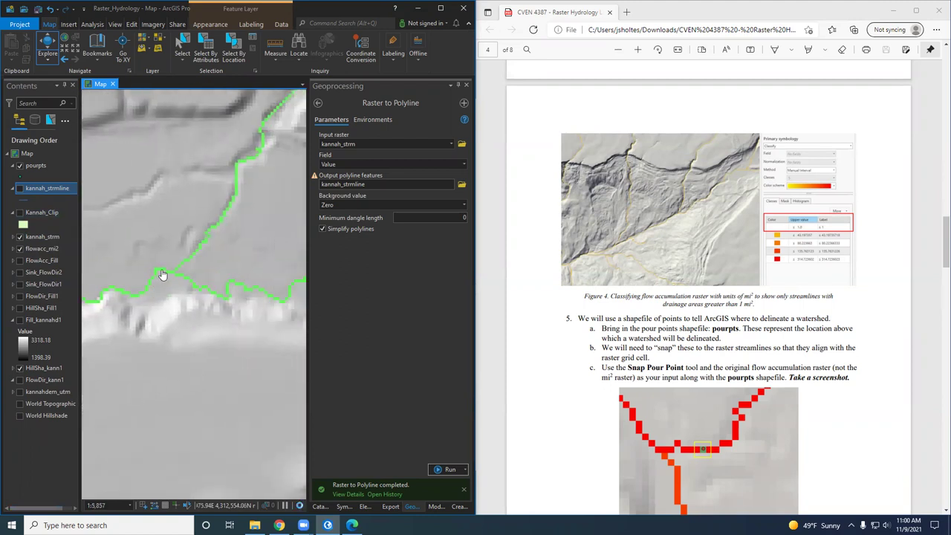
scroll(190, 332, "down", 4)
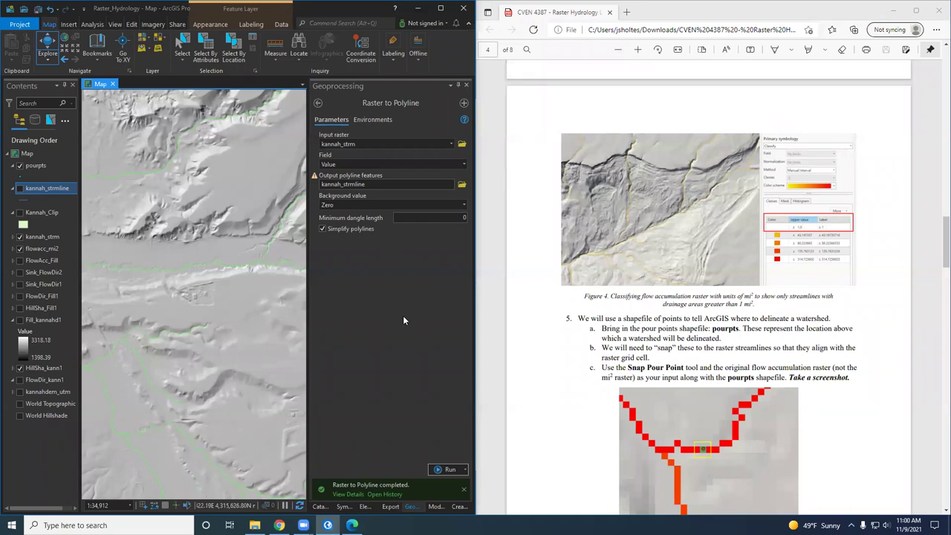
left_click(712, 346)
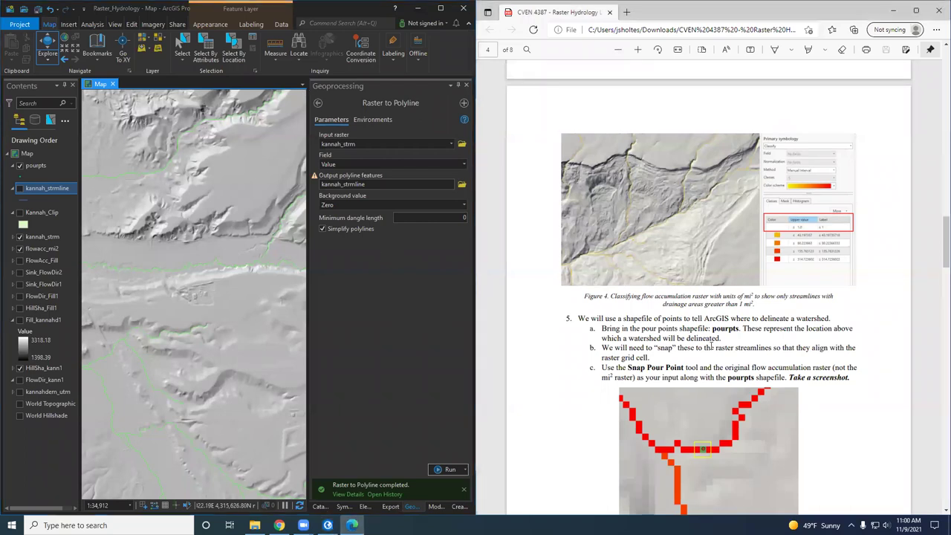
scroll(683, 302, "down", 1)
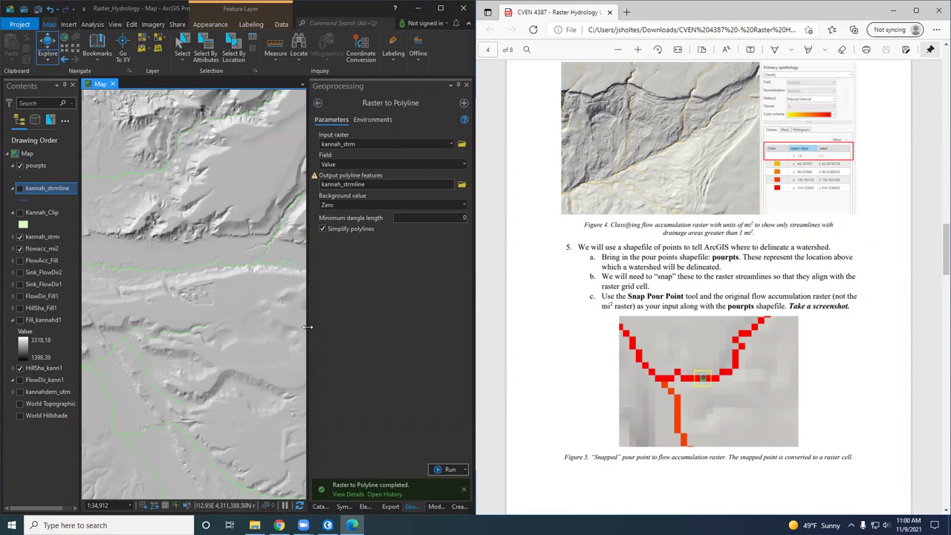
- Find the Snap Pour Point tool, open it, and set pourpts as the input pour point data
left_click_drag(306, 327, 340, 323)
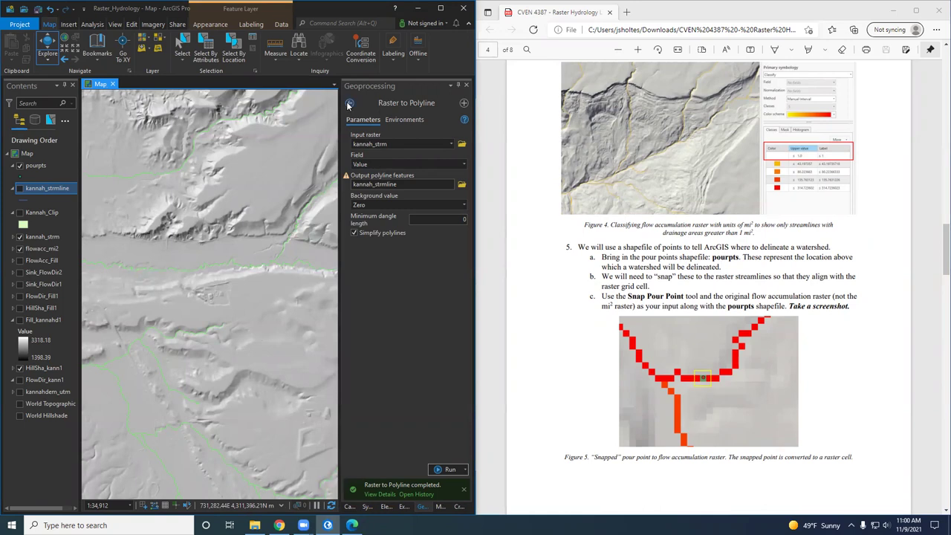
left_click(349, 103)
type("snap")
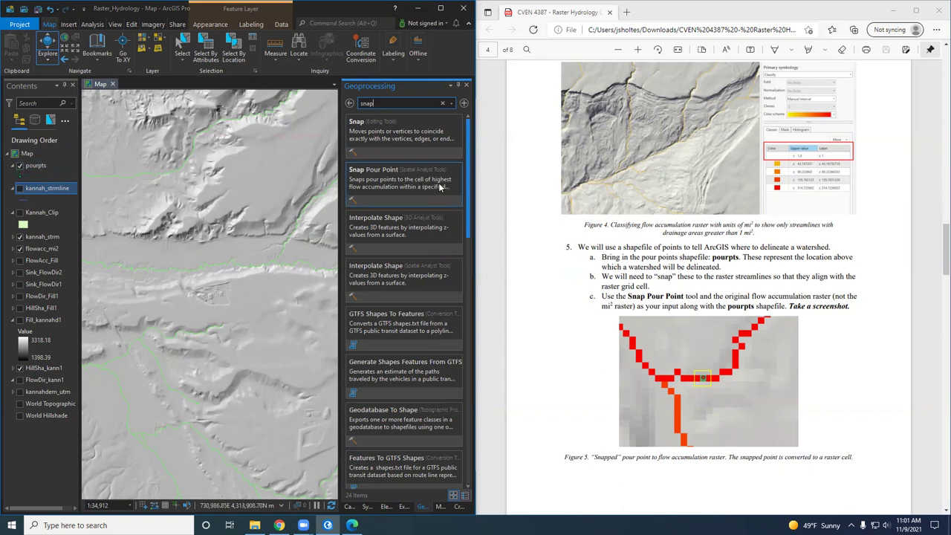
left_click(377, 182)
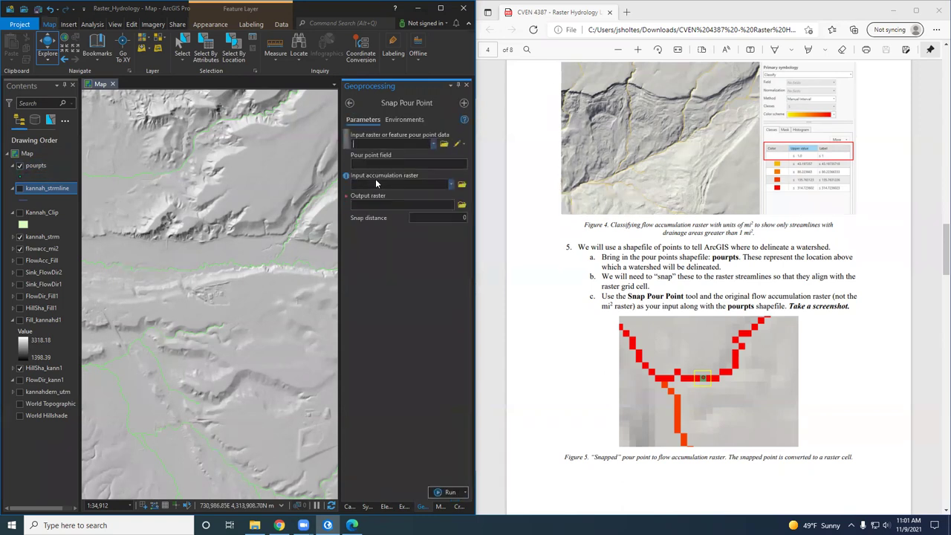
left_click(434, 148)
left_click(421, 153)
mouse_move(347, 139)
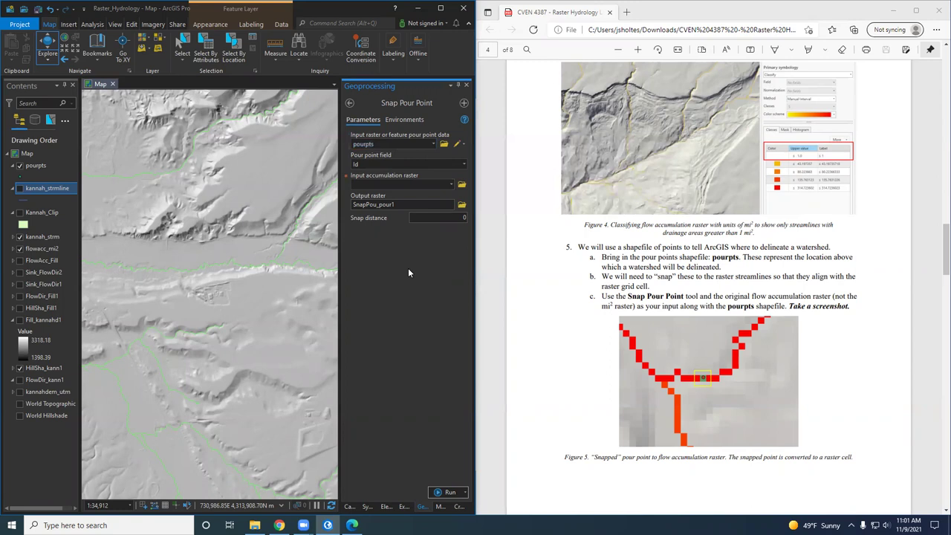
- Set FlowAcc_Fill as the input accumulation raster for the Snap Pour Point tool
left_click_drag(104, 290, 195, 244)
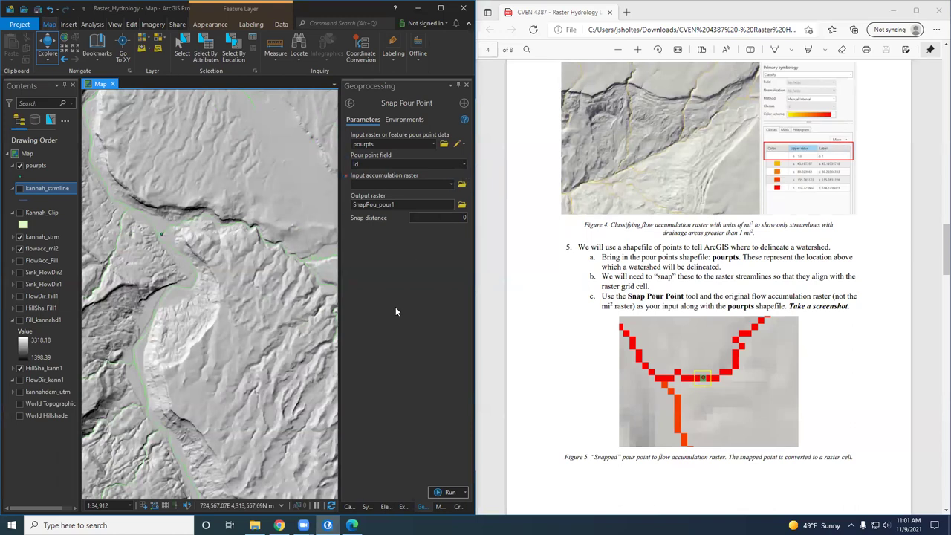
left_click(450, 185)
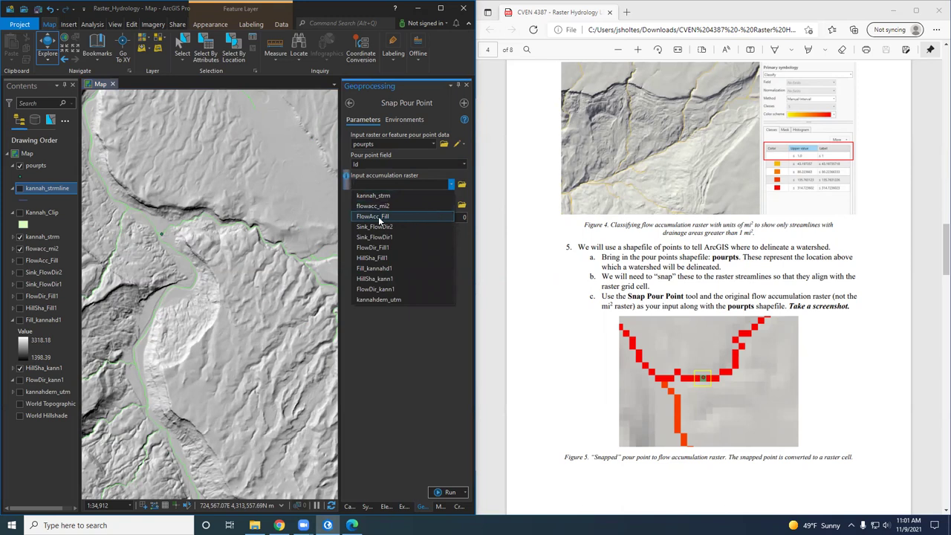
left_click(406, 216)
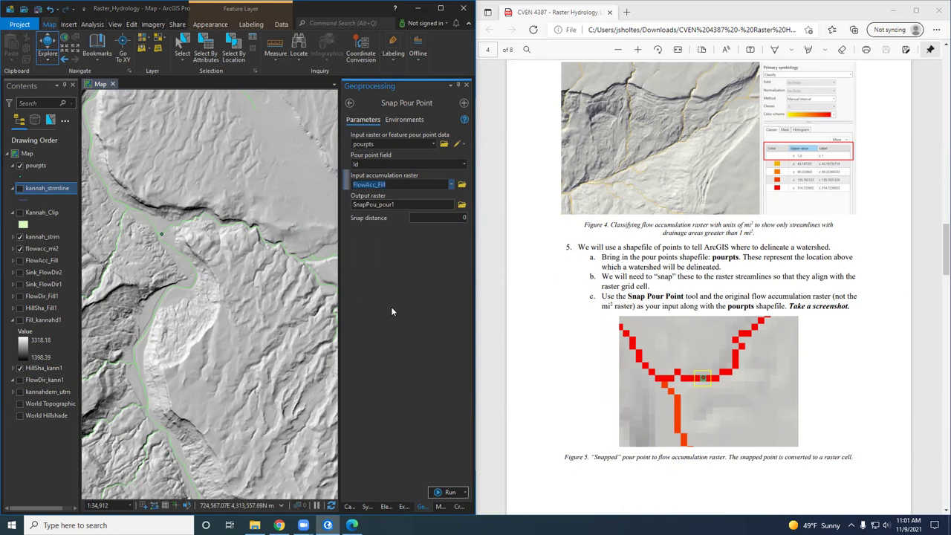
- Set the snap distance to 10 and run the Snap Pour Point tool
mouse_move(347, 217)
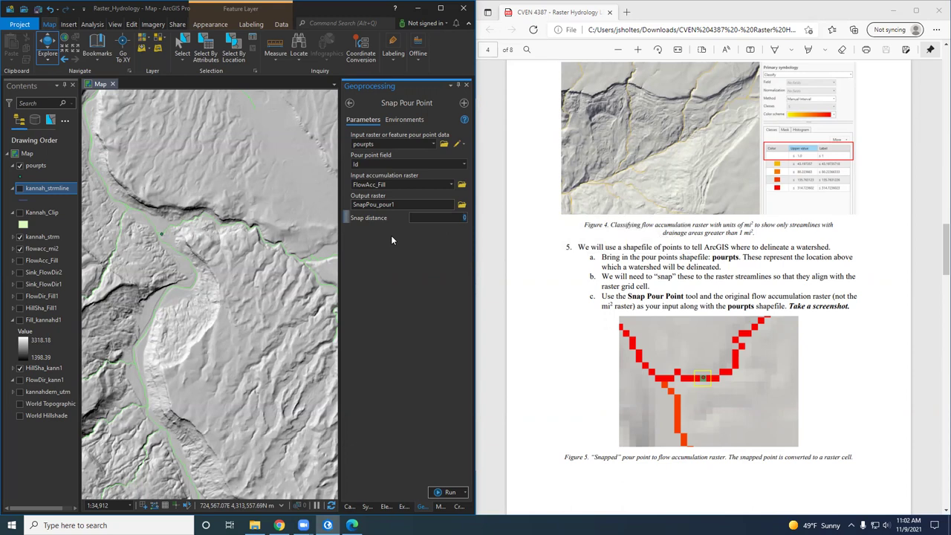
type("30")
scroll(201, 227, "up", 6)
scroll(207, 247, "up", 5)
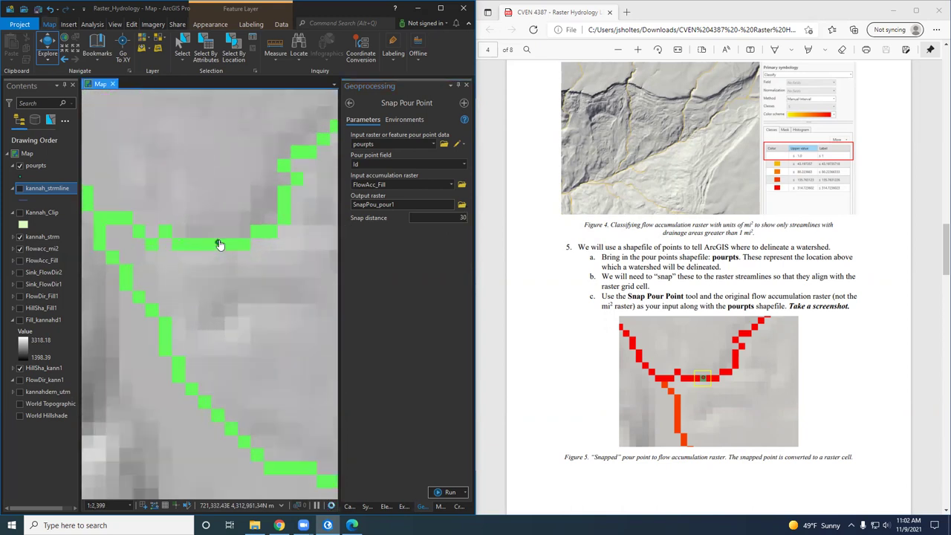
scroll(202, 296, "down", 6)
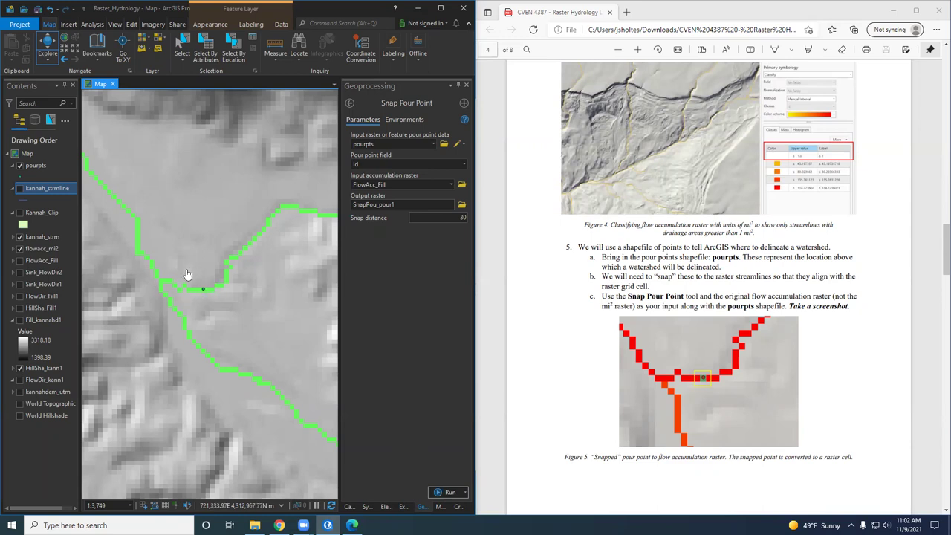
left_click(457, 217)
type("30")
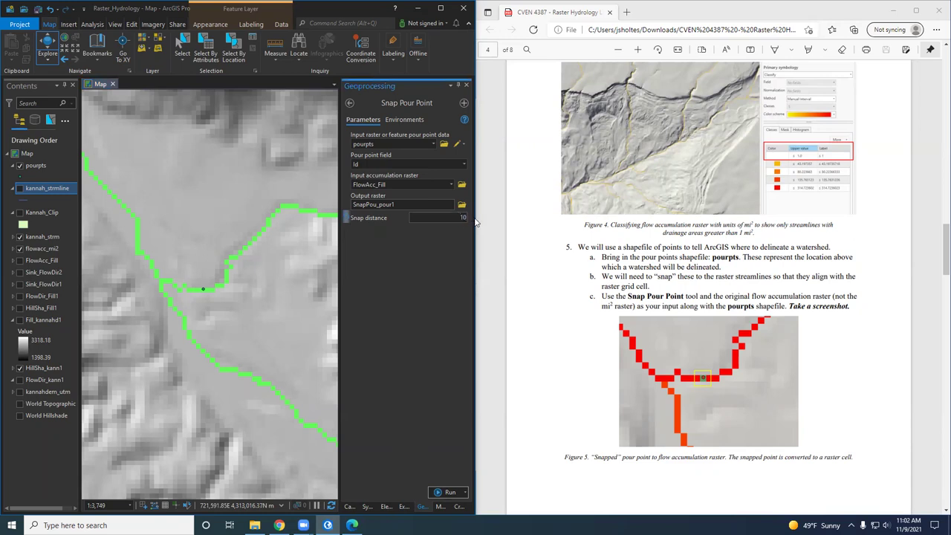
left_click(443, 493)
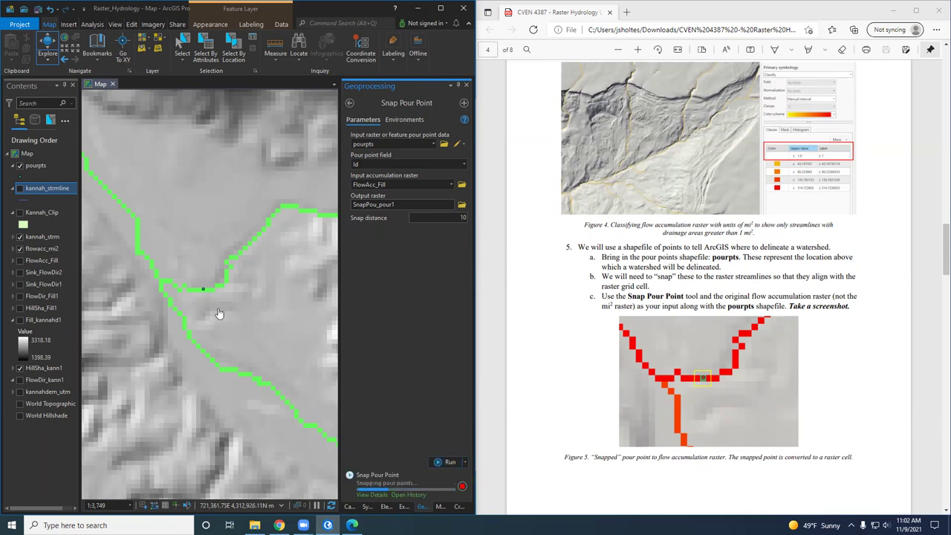
- Inspect the snapped pour point cell beside the original pour point, and consult the Watershed Tool instructions in the PDF
scroll(202, 306, "up", 5)
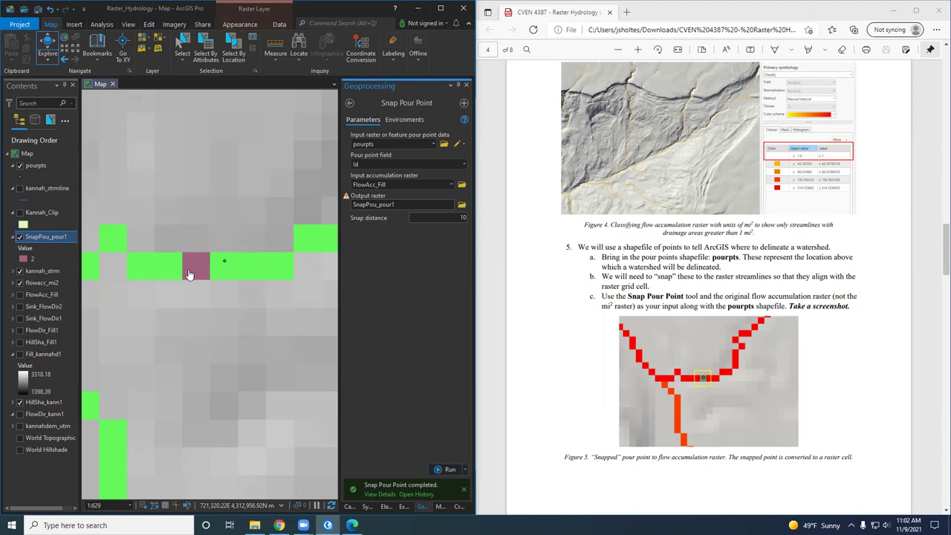
scroll(192, 272, "down", 2)
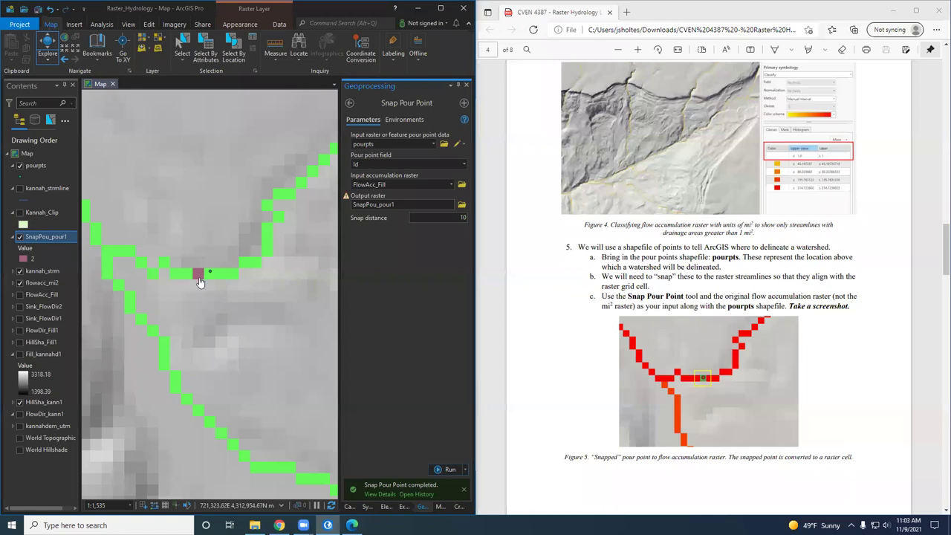
scroll(199, 281, "up", 1)
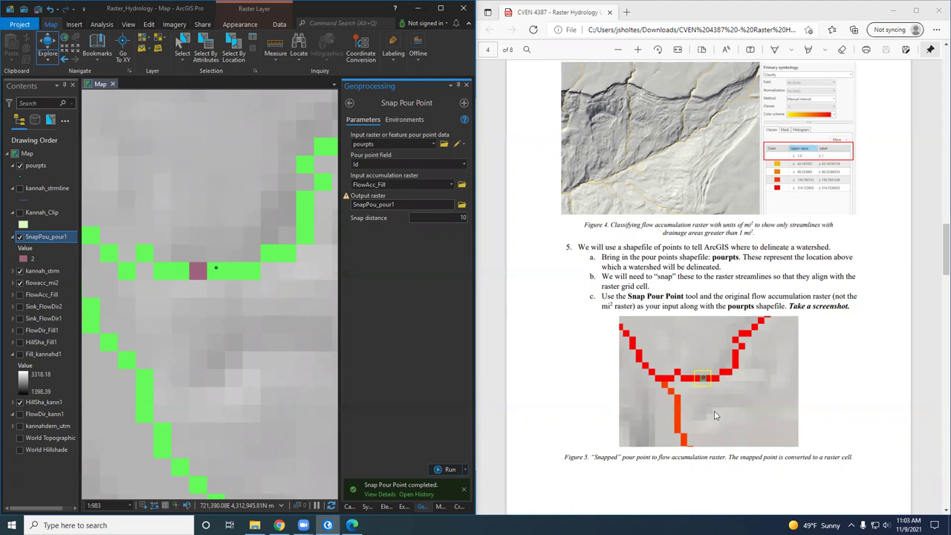
scroll(755, 437, "down", 5)
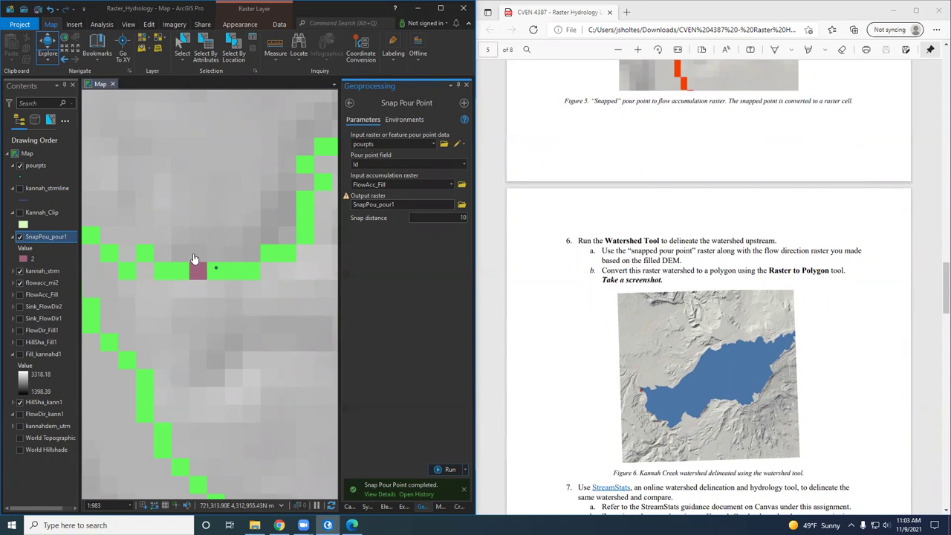
- Open the Spatial Analyst Watershed tool and set FlowDir_Fill1 as the input D8 flow direction raster
left_click(350, 102)
type("water")
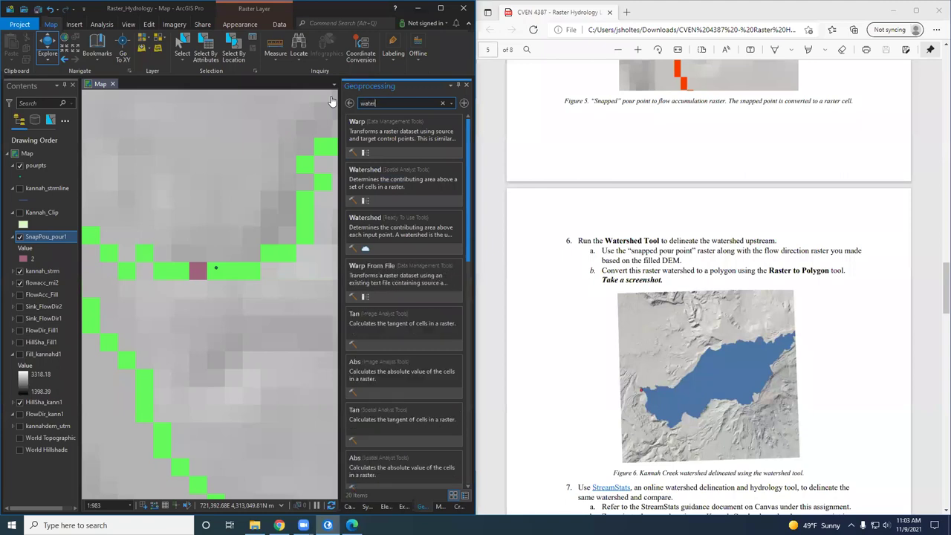
type("shed tool")
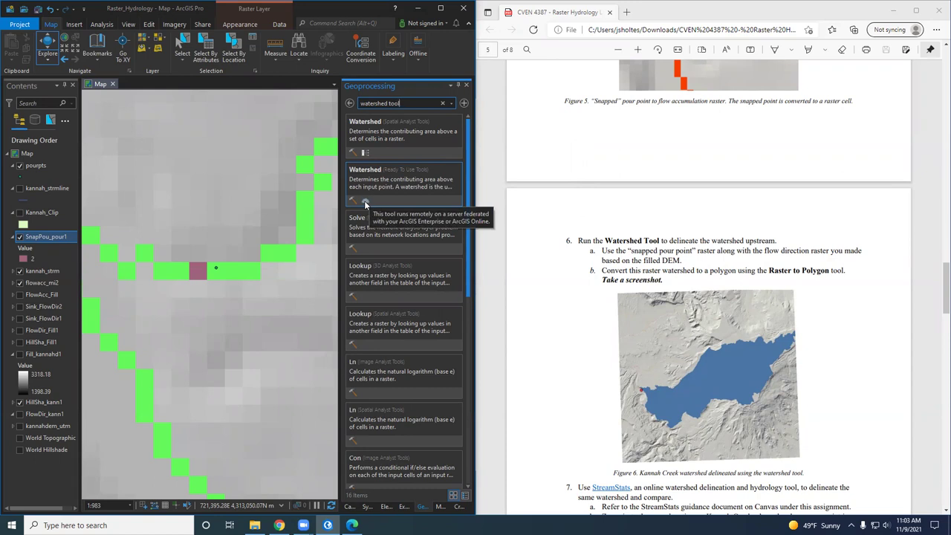
left_click(385, 132)
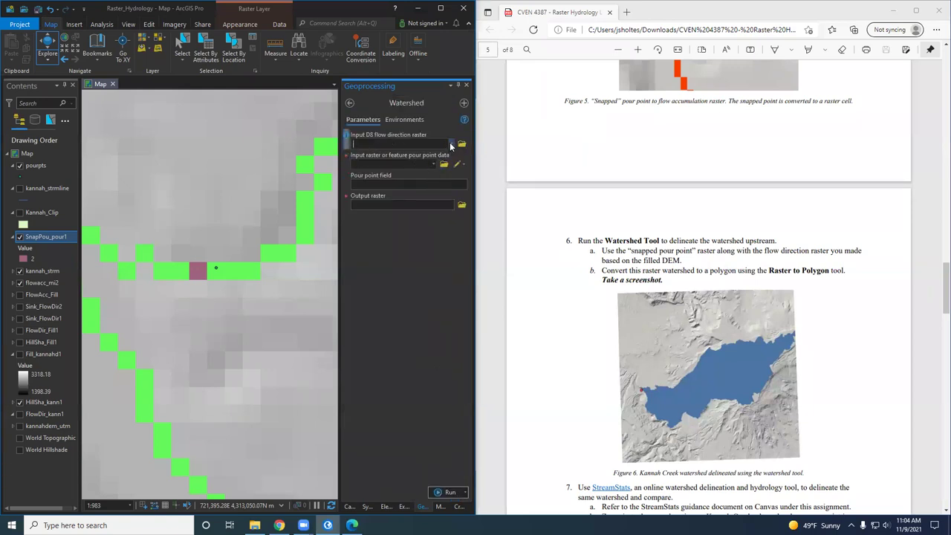
left_click(451, 144)
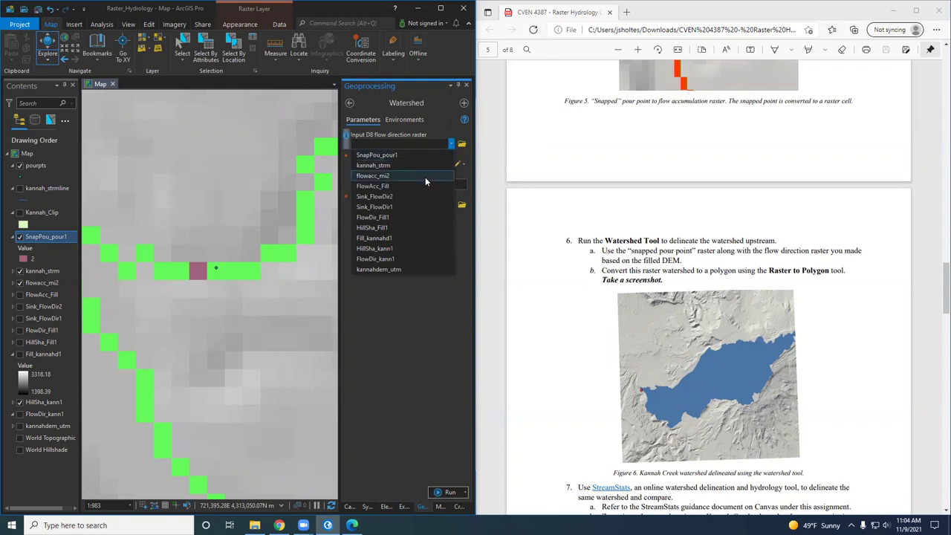
left_click(399, 217)
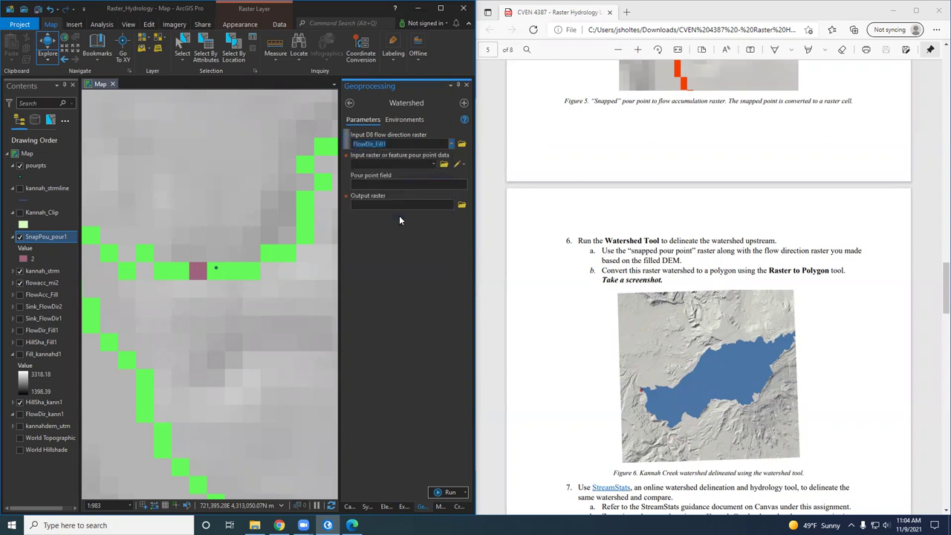
- Set SnapPou_pour1 as the watershed's pour point data, keeping Value as the pour point field
left_click(433, 164)
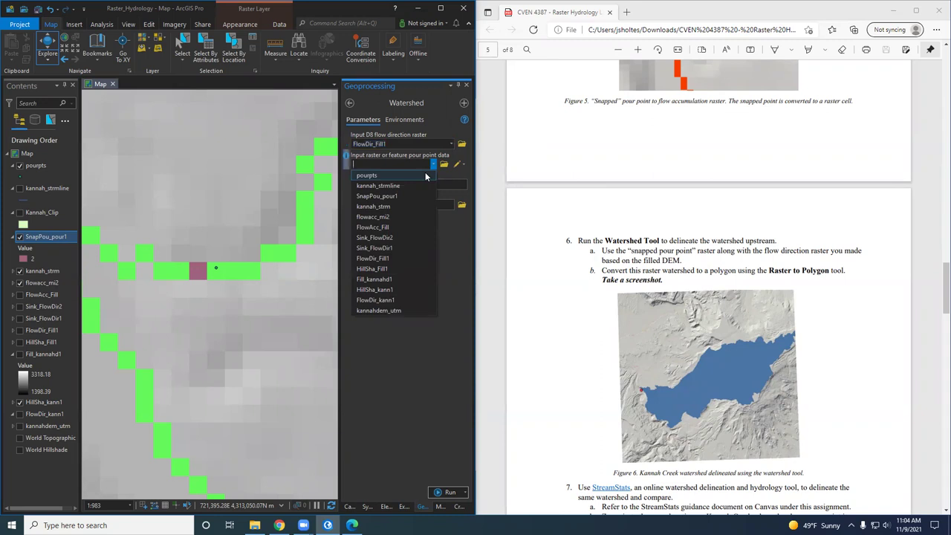
left_click(402, 195)
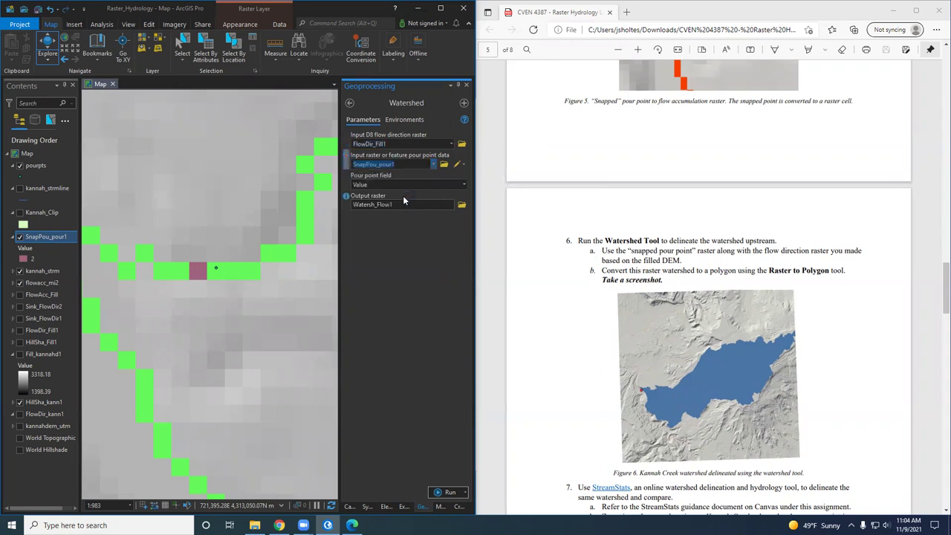
left_click(464, 185)
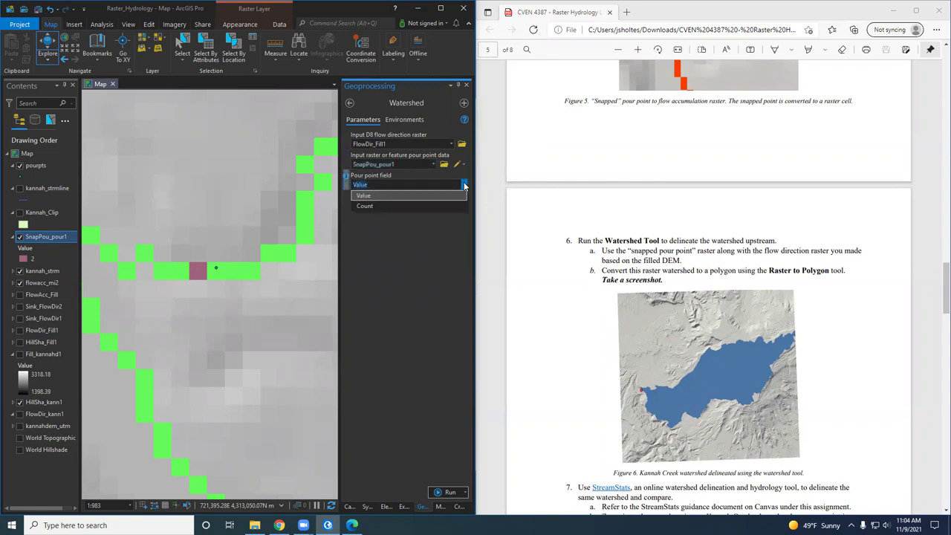
left_click(465, 185)
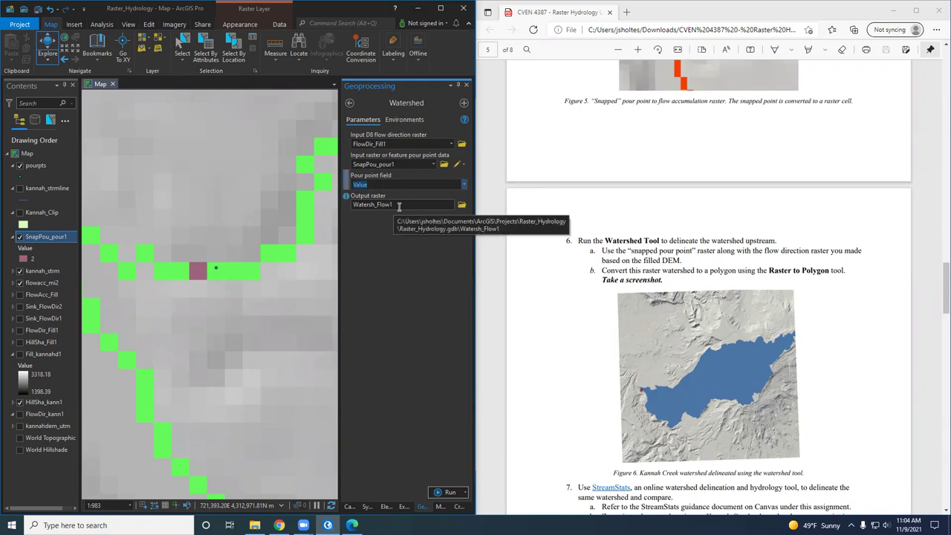
- Name the output raster kannah_ws in Raster_Hydrology.gdb and run the Watershed tool
left_click(377, 206)
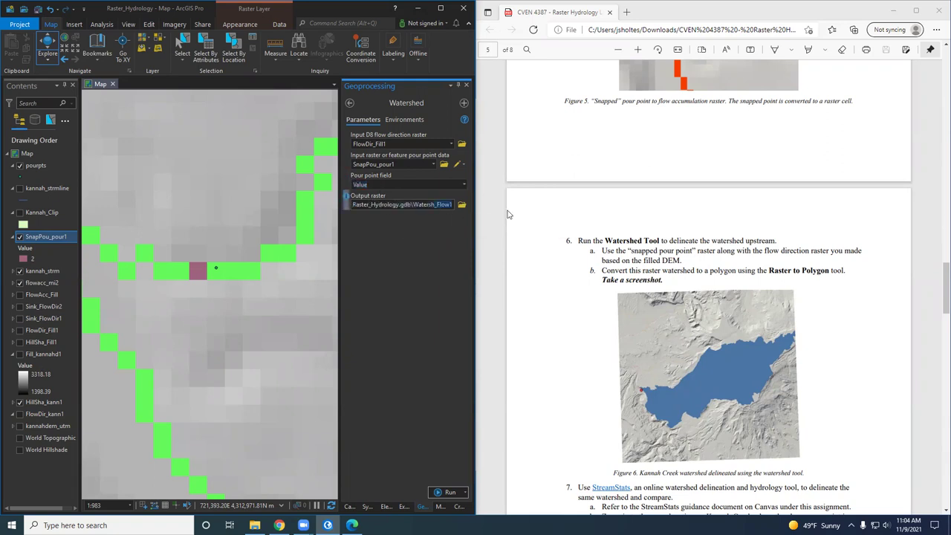
double_click(431, 205)
type("kannah")
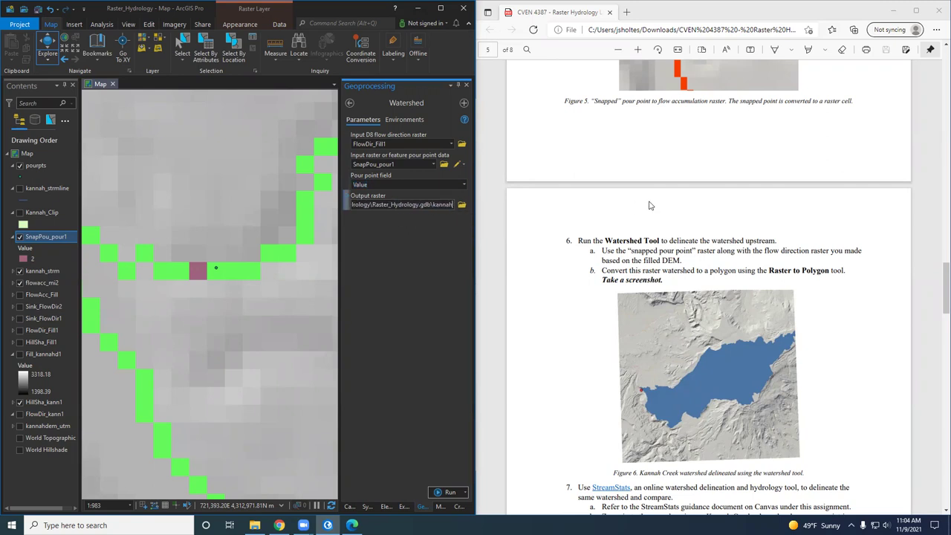
type("_ws")
left_click(438, 493)
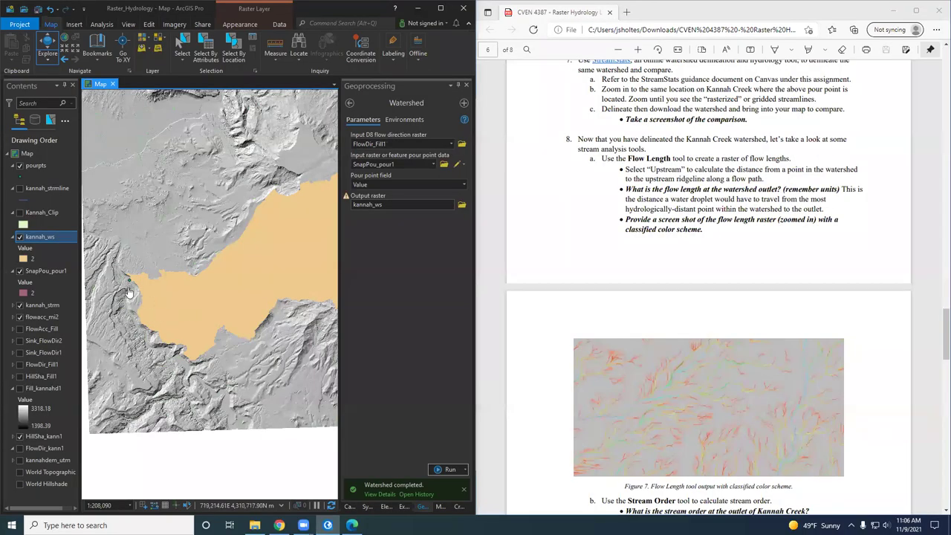
- Inspect the watershed outlet at the pour point, hiding and reshowing kannah_ws to compare it with the streamlines beneath
scroll(124, 287, "up", 1)
scroll(123, 287, "up", 5)
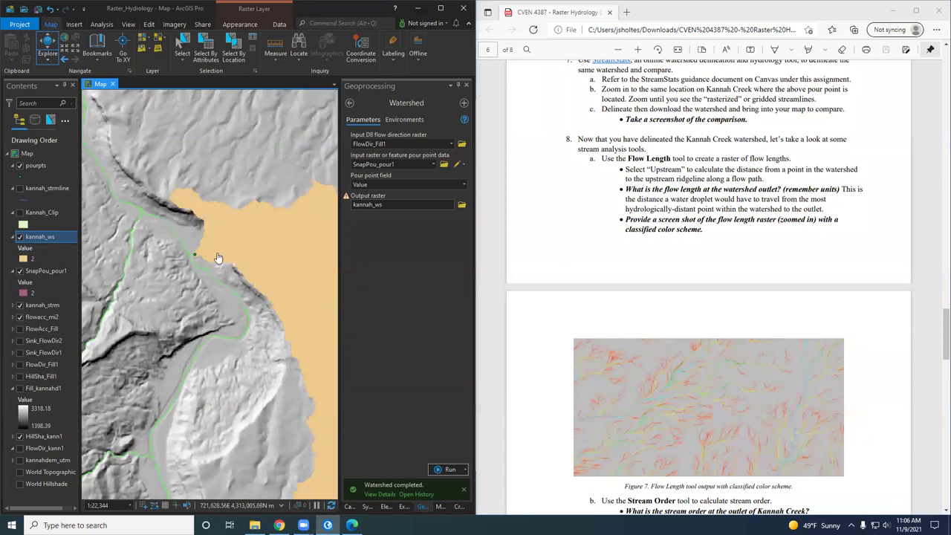
left_click(20, 237)
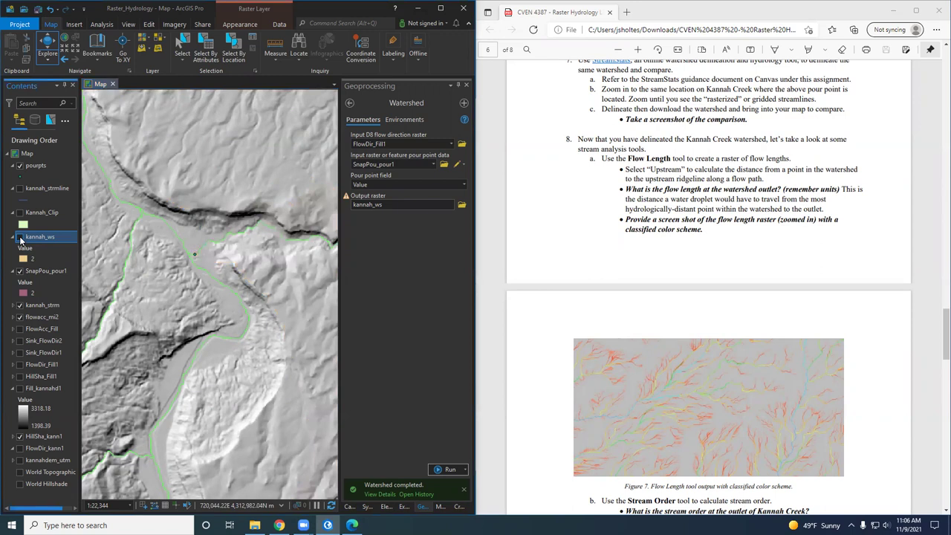
left_click(20, 236)
- Examine the kannah_ws watershed across the full hillshade extent and up close along its eastern boundary
scroll(173, 316, "down", 6)
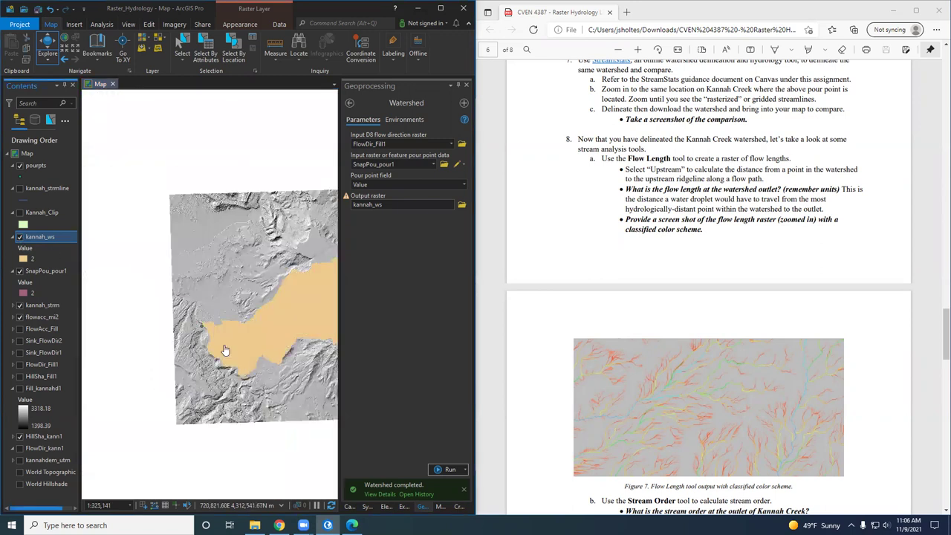
scroll(163, 316, "down", 3)
scroll(216, 308, "up", 5)
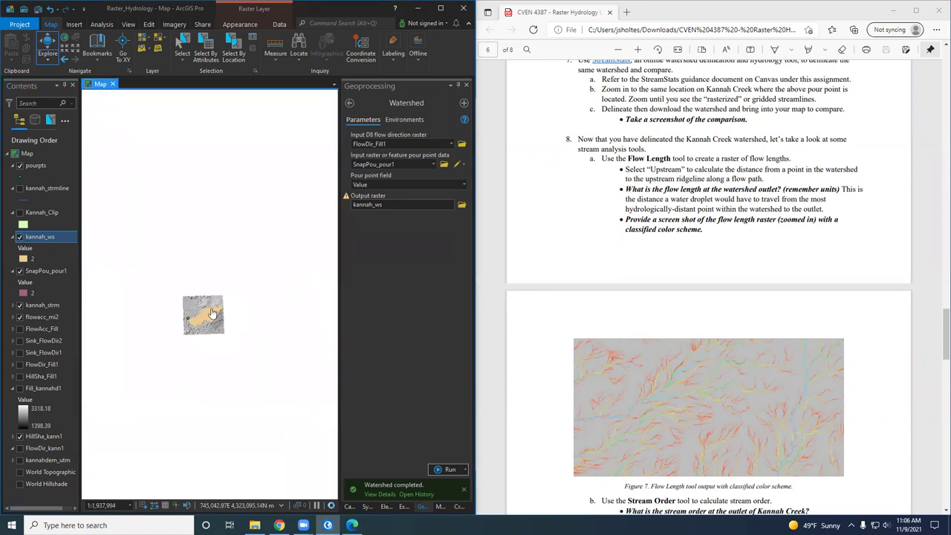
scroll(247, 302, "up", 7)
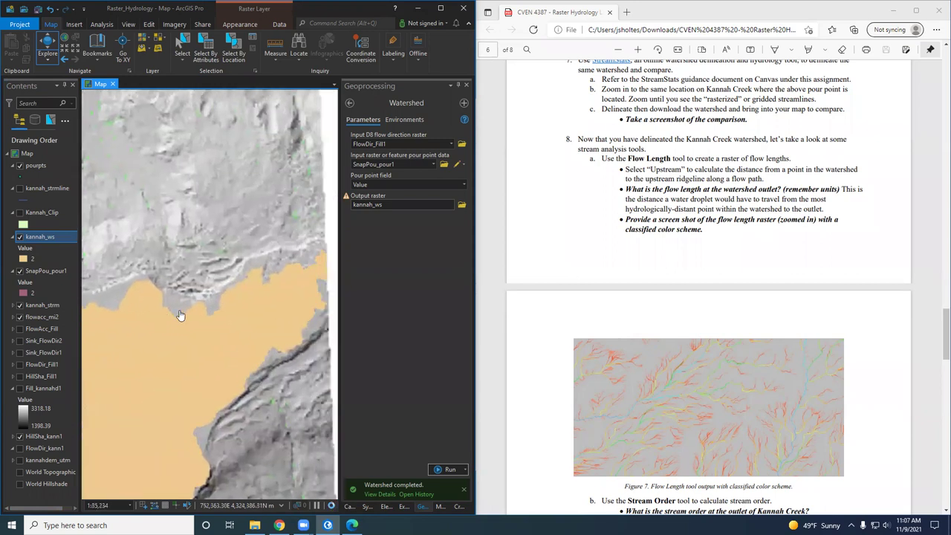
scroll(240, 295, "up", 3)
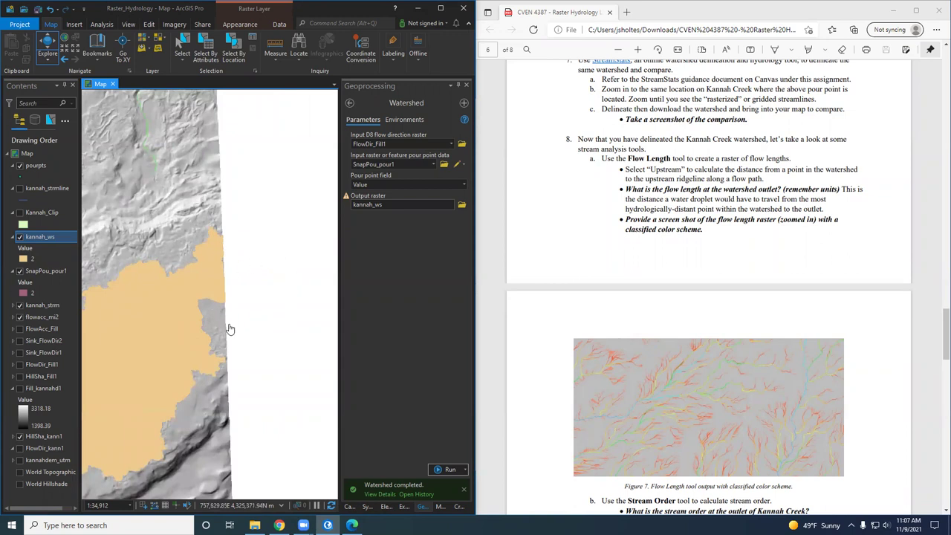
scroll(229, 331, "down", 3)
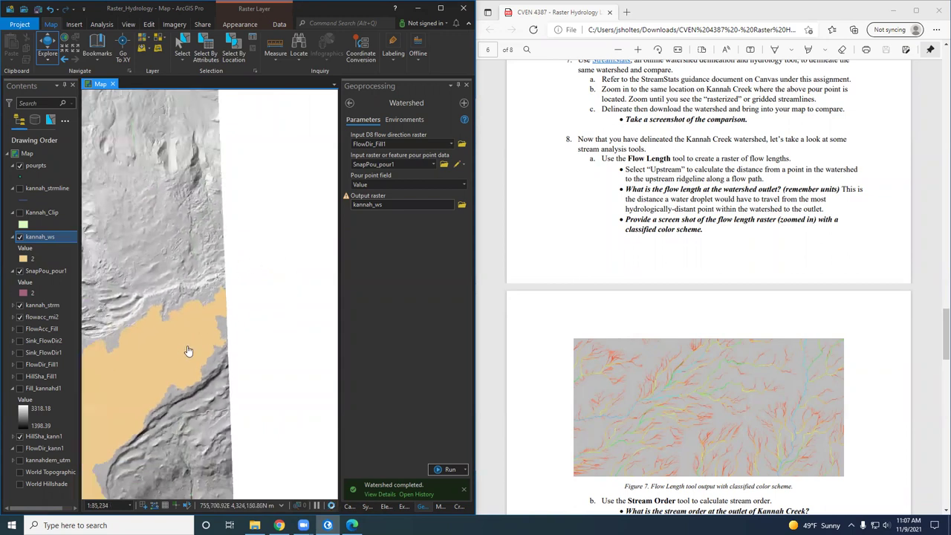
- Examine the kannah_ws watershed across its full extent and compare it with the Figure 6 example in the assignment
left_click_drag(207, 388, 232, 340)
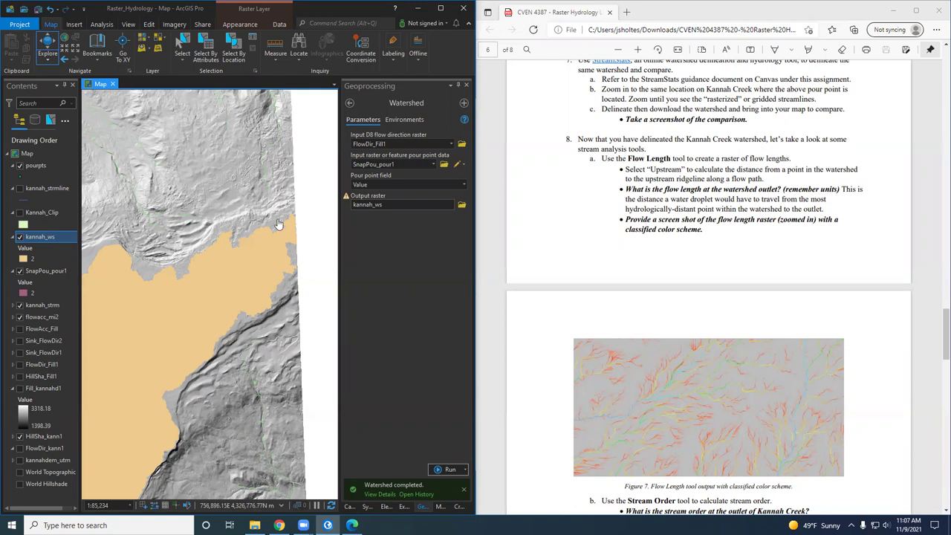
scroll(279, 258, "down", 4)
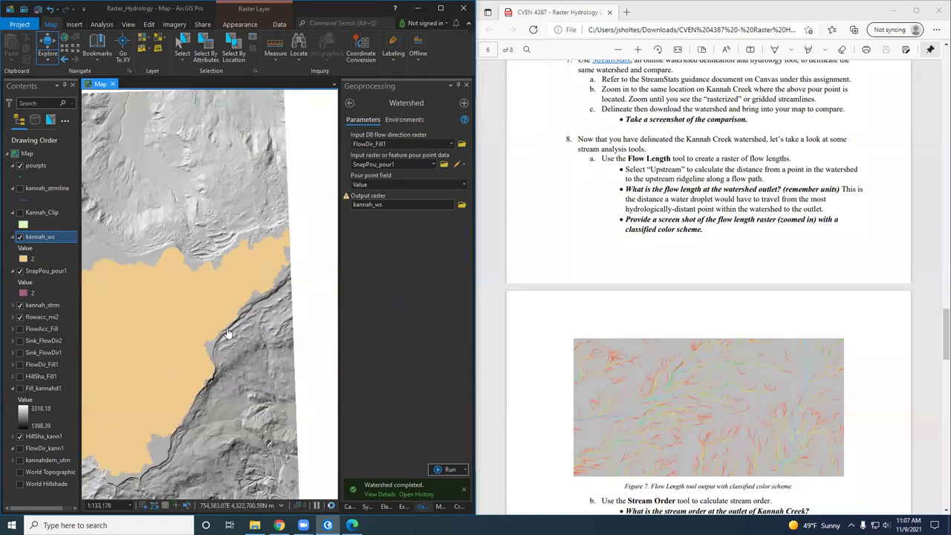
left_click_drag(238, 324, 177, 269)
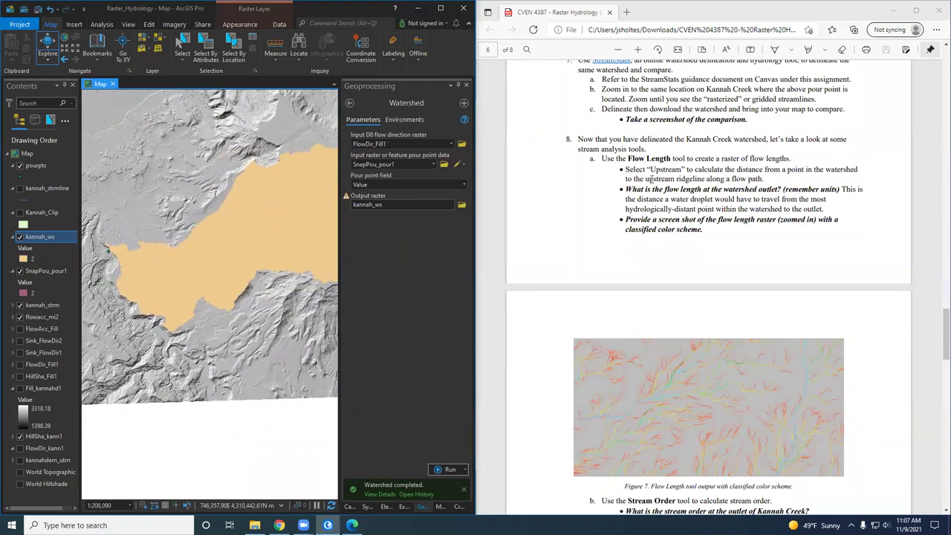
scroll(652, 180, "up", 1)
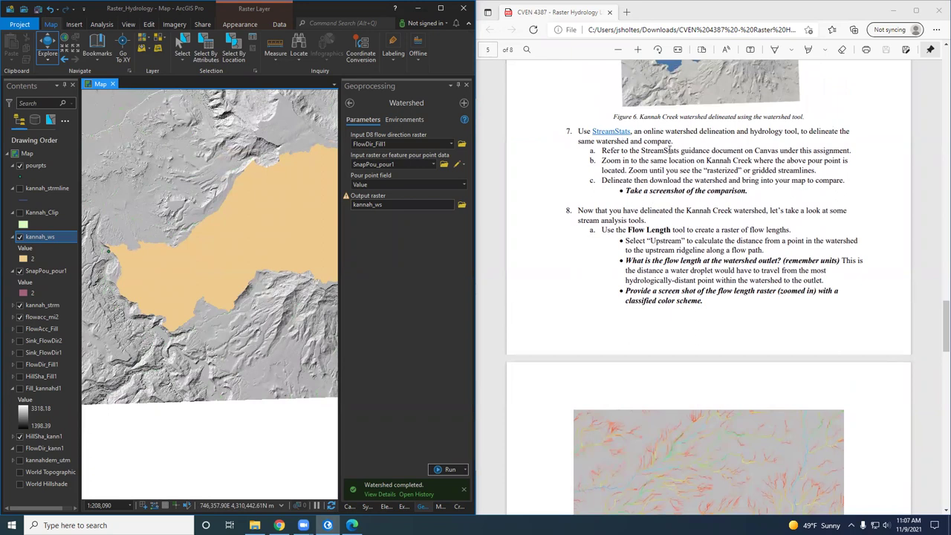
scroll(655, 178, "up", 2)
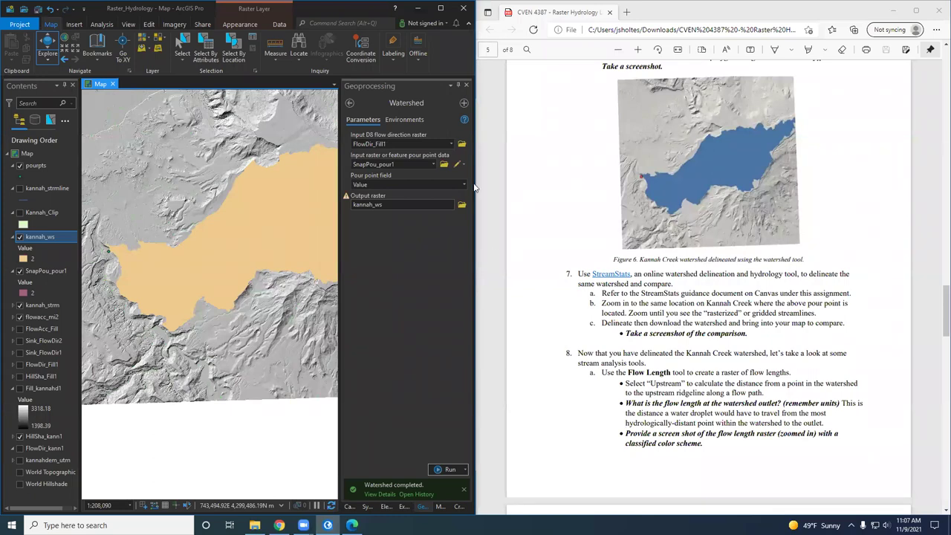
- Search the geoprocessing tools for Raster to Polygon and view the tool's parameters
left_click(350, 103)
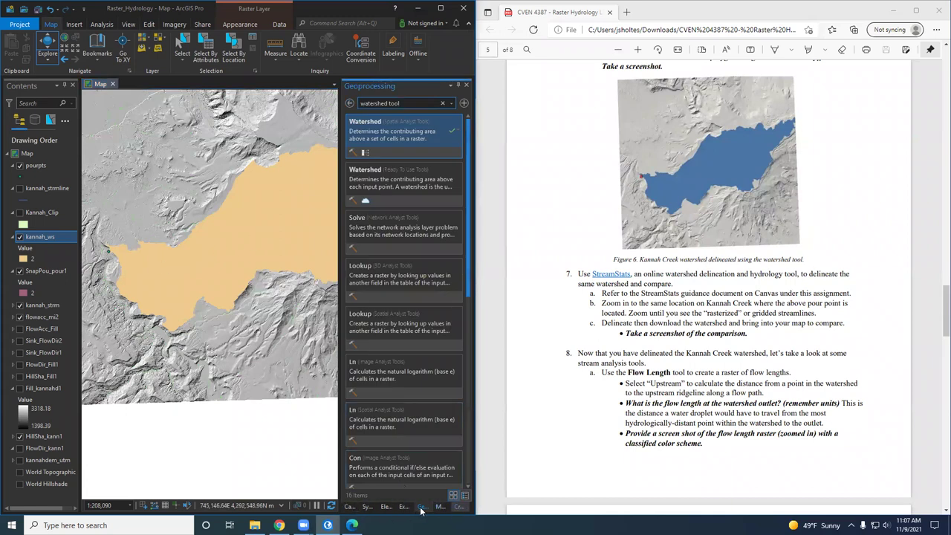
triple_click(406, 103)
type("f")
type("aster to ")
type("polygon")
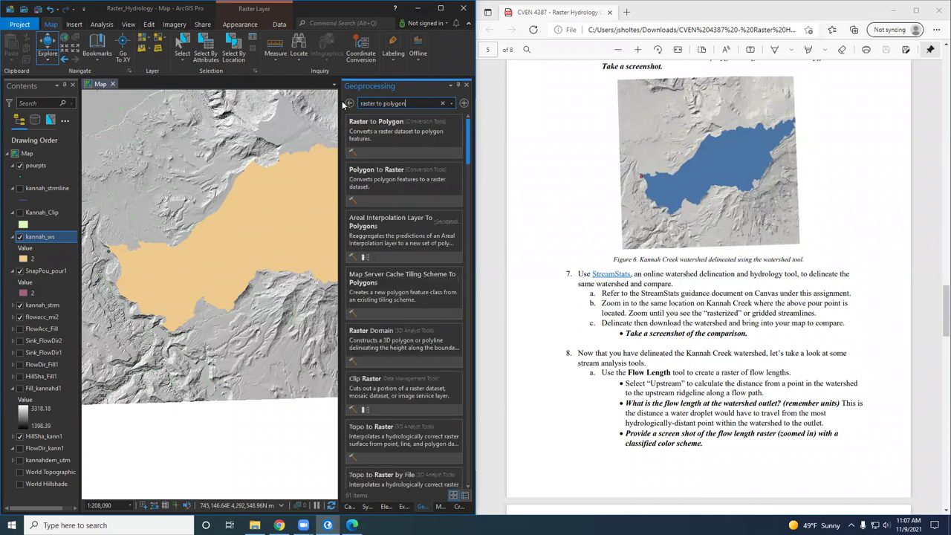
left_click(375, 131)
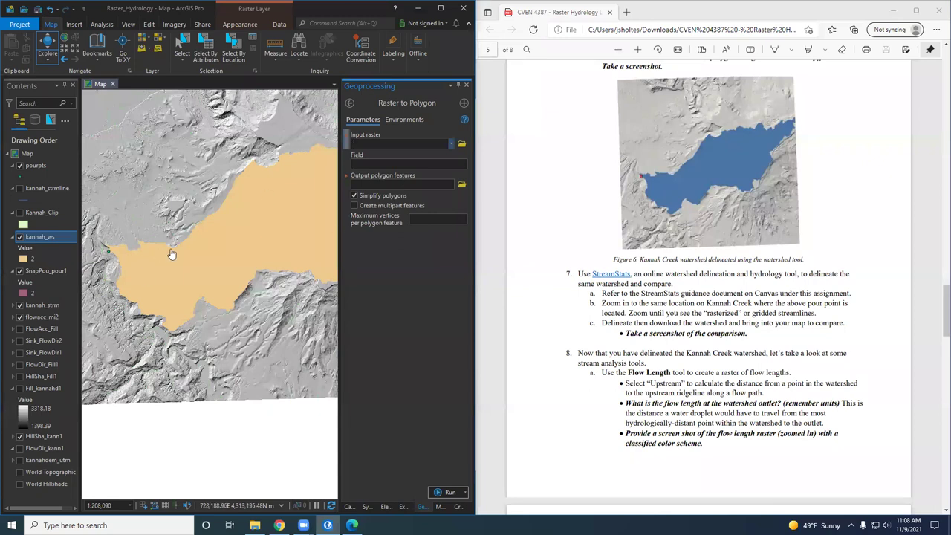
left_click(350, 104)
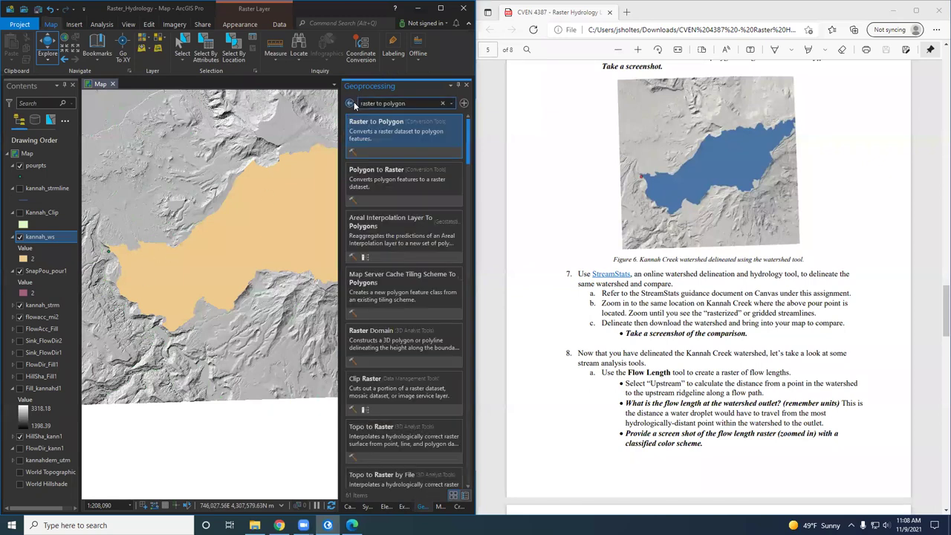
- View the whole watershed on the map and read the assignment's Flow Length instructions in step 8a, including the Figure 7 example
left_click(174, 293)
scroll(174, 293, "down", 2)
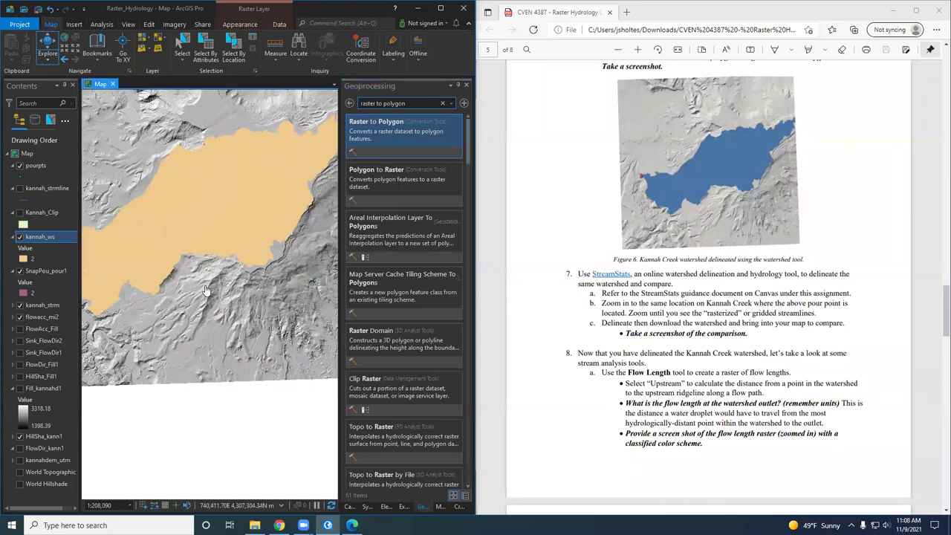
left_click(660, 374)
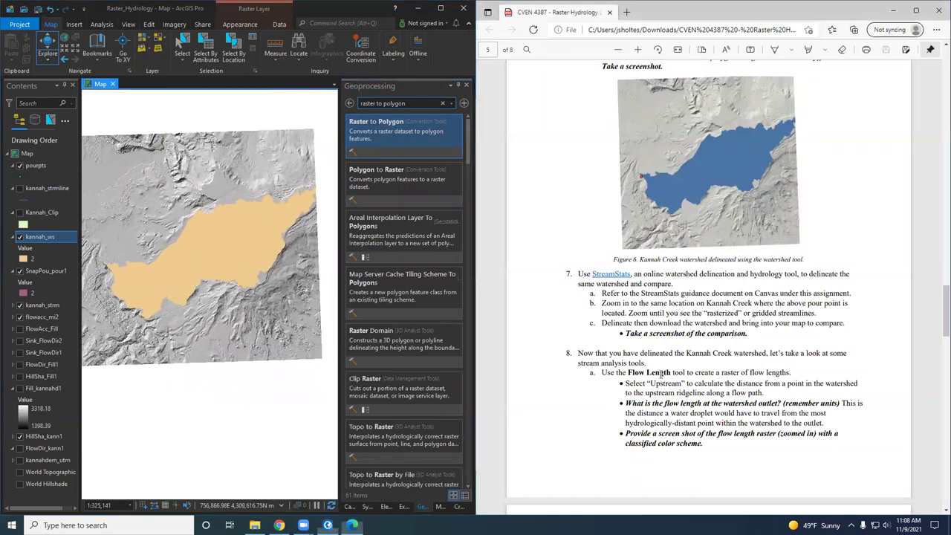
scroll(654, 349, "down", 4)
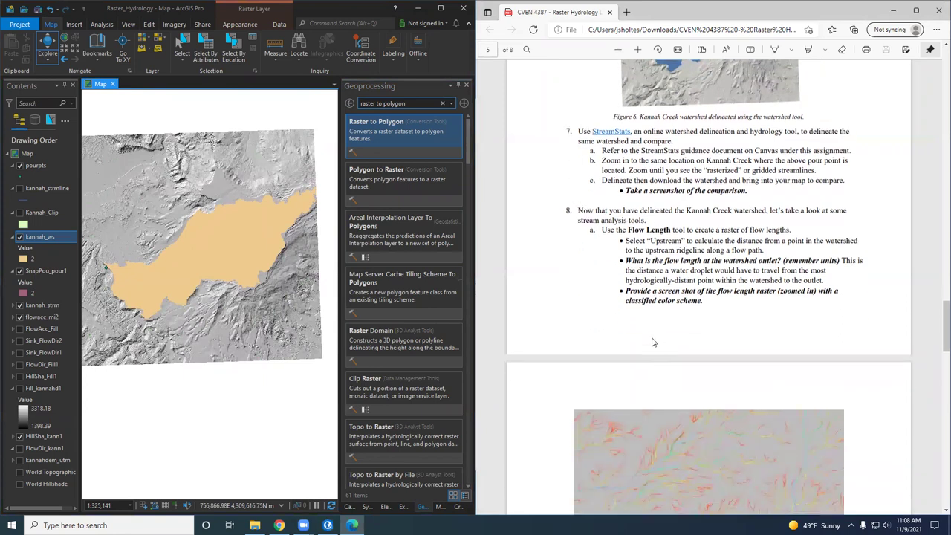
scroll(654, 336, "up", 1)
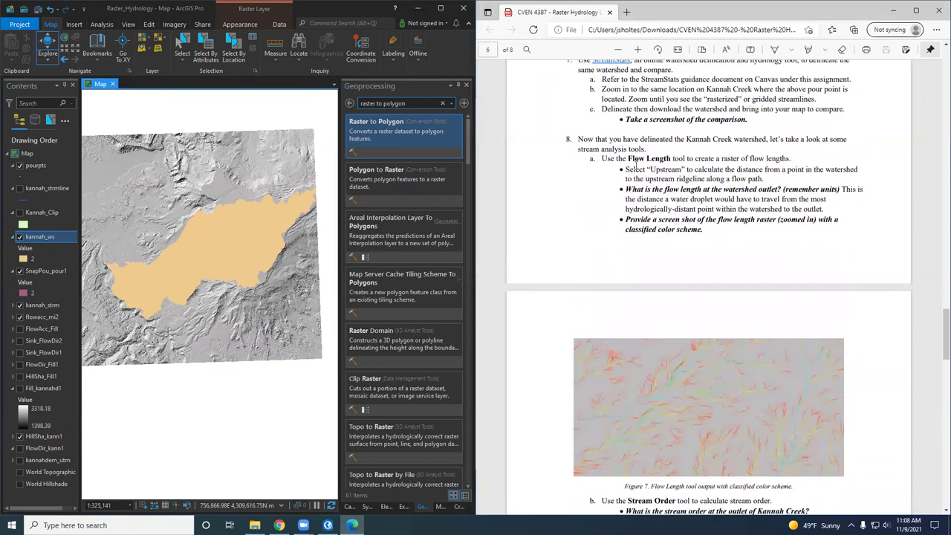
left_click_drag(625, 158, 670, 158)
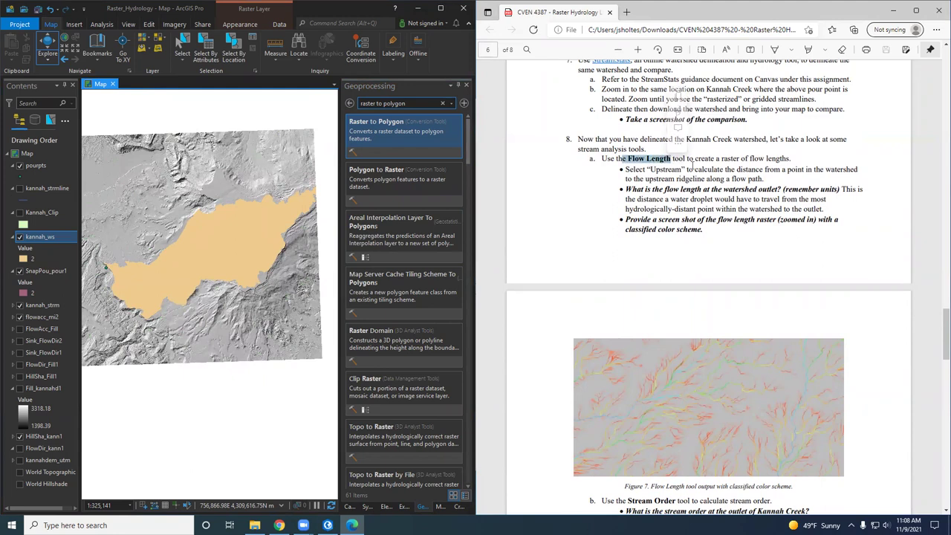
left_click(625, 210)
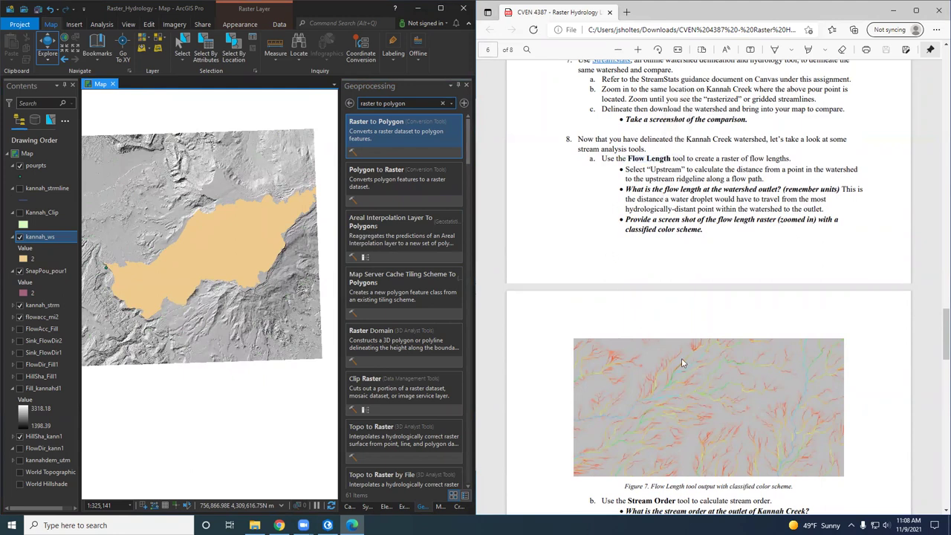
scroll(693, 409, "down", 1)
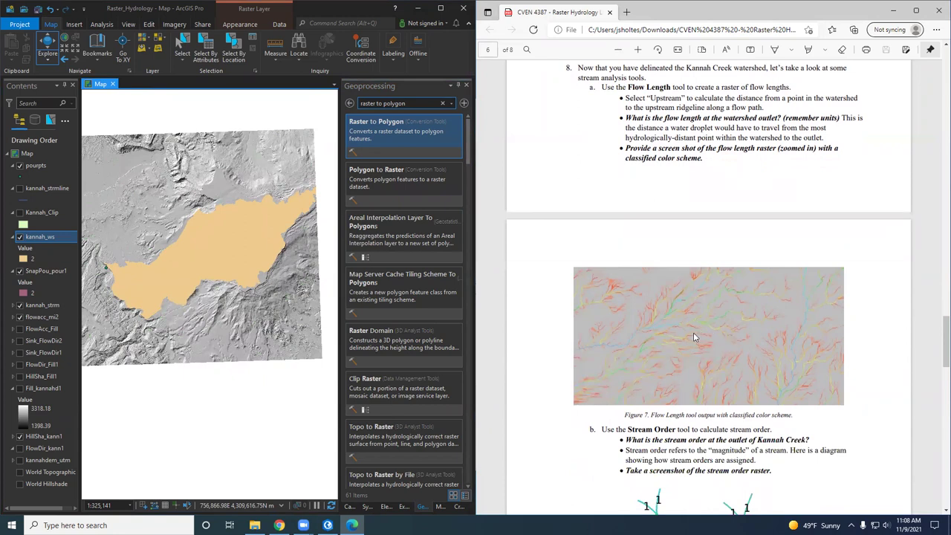
scroll(728, 195, "up", 1)
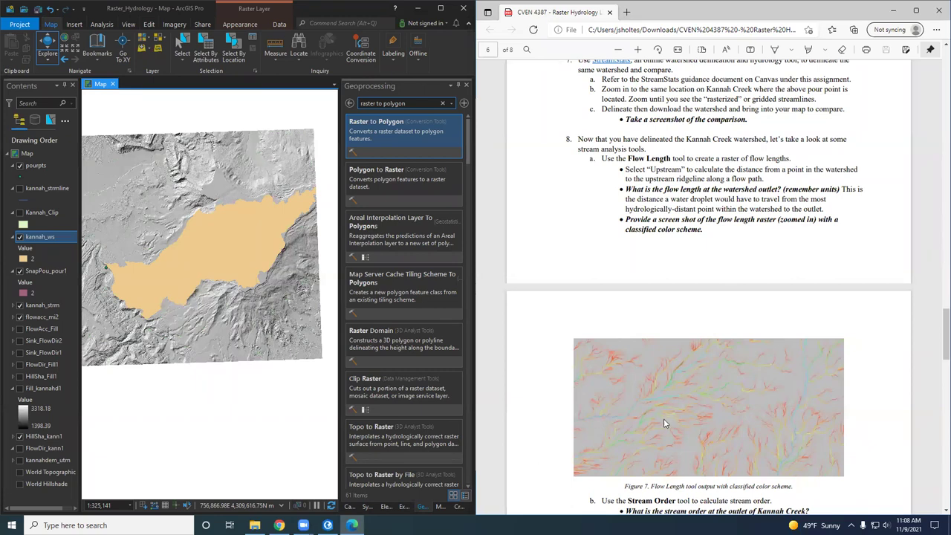
scroll(665, 412, "down", 1)
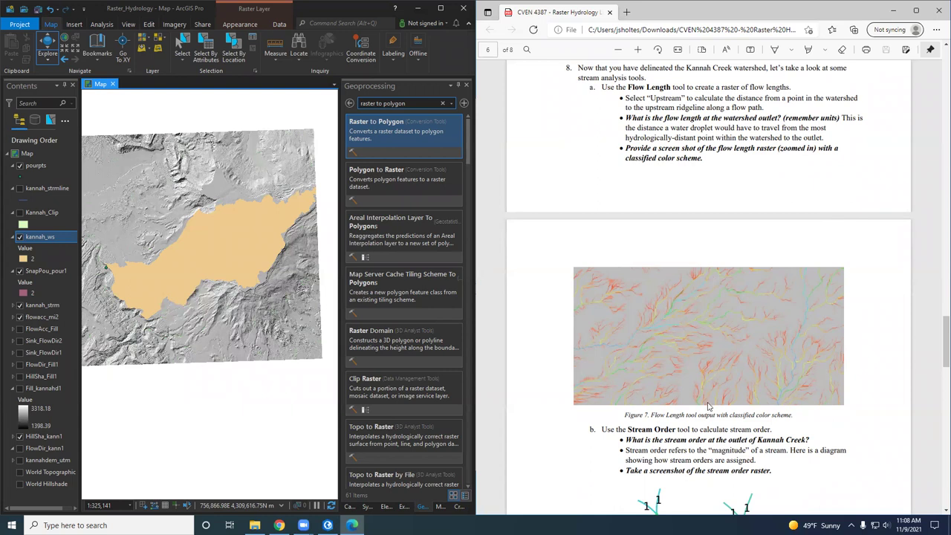
- Read the assignment's Stream Order instructions in step 8b and examine the Figure 8 stream order diagram
scroll(708, 407, "down", 3)
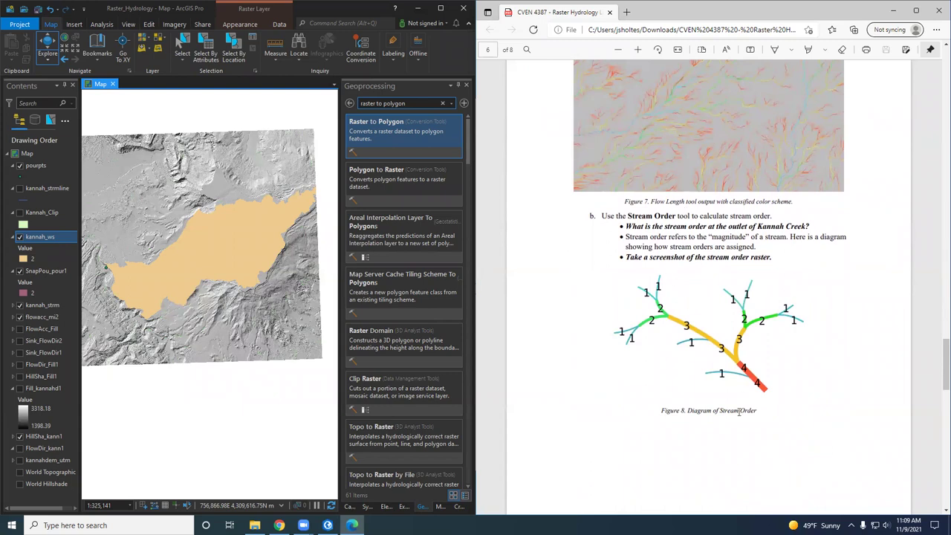
scroll(740, 410, "down", 2)
scroll(739, 411, "up", 2)
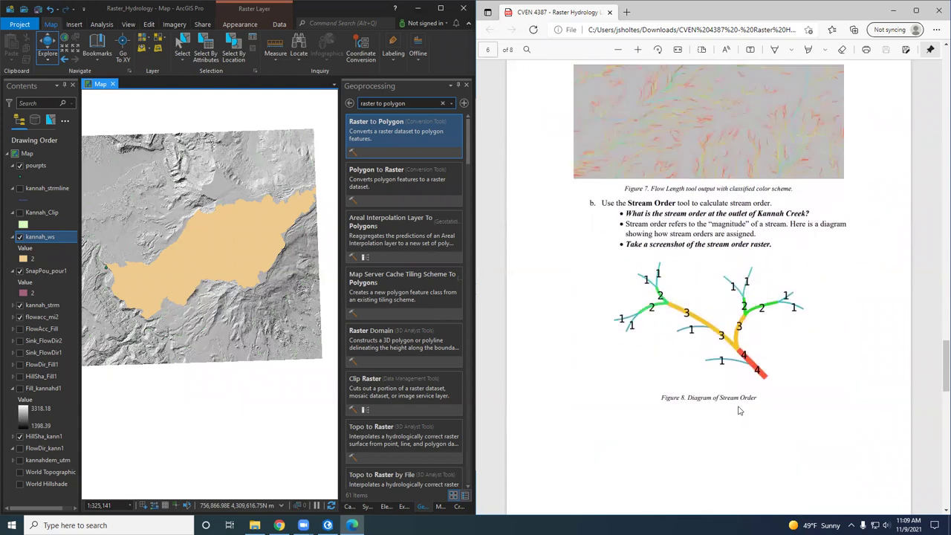
scroll(659, 404, "down", 2)
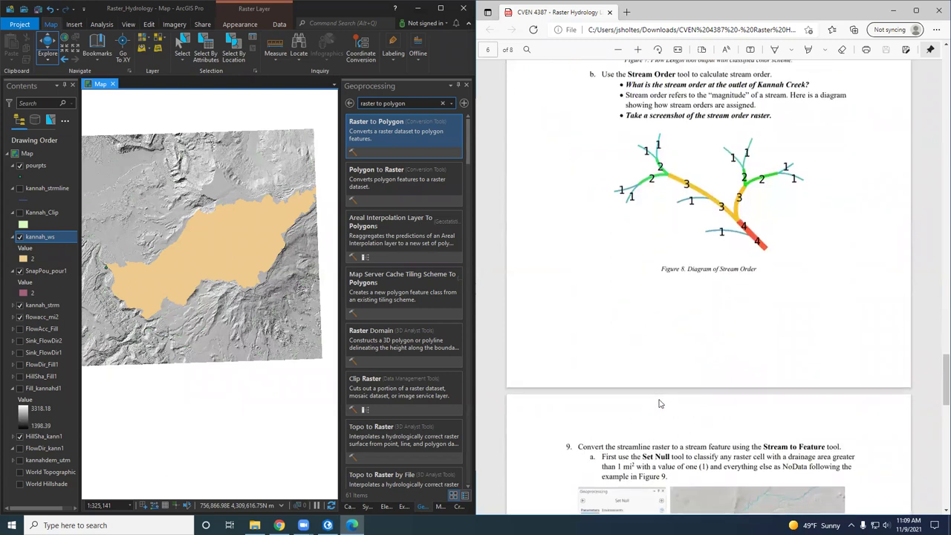
scroll(637, 441, "up", 2)
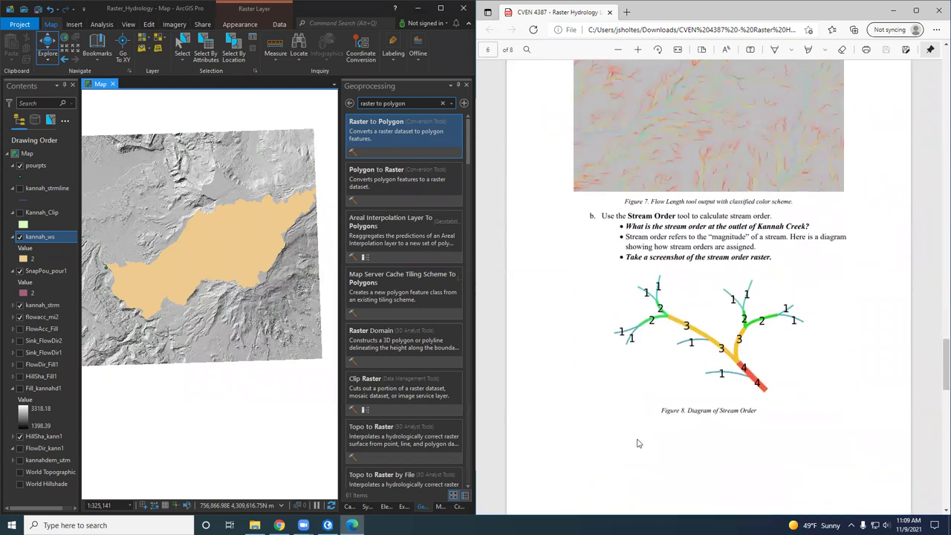
- Find and open the Stream Order tool and read the requirements for its input stream raster
left_click(413, 104)
type("stream order")
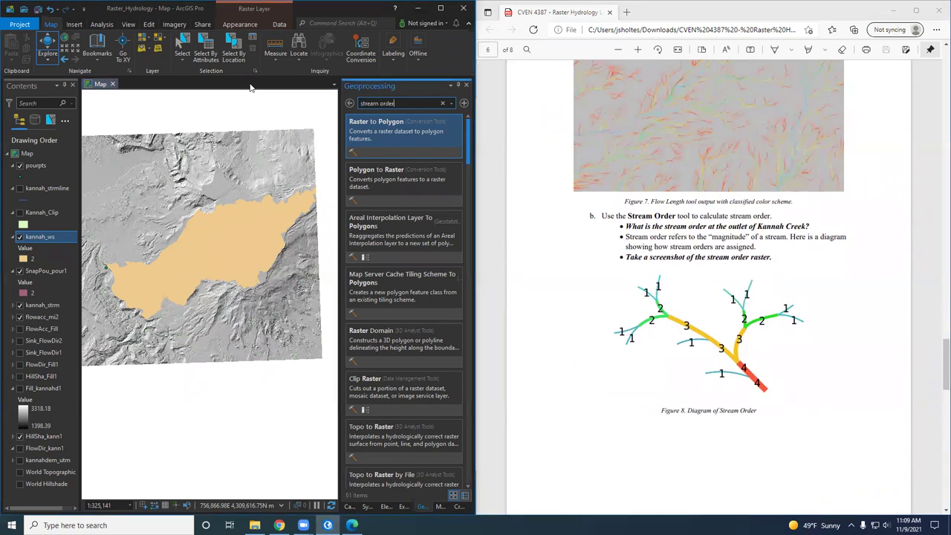
left_click(390, 140)
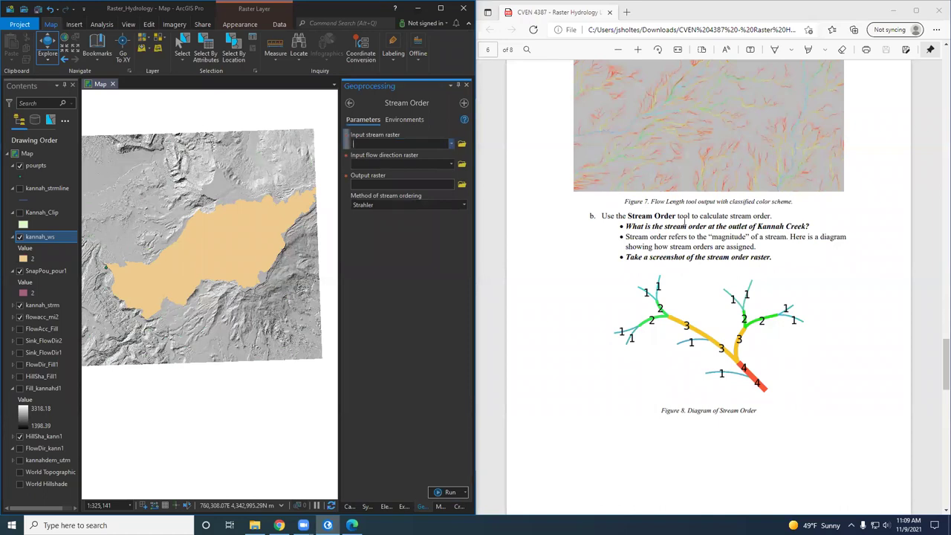
mouse_move(346, 138)
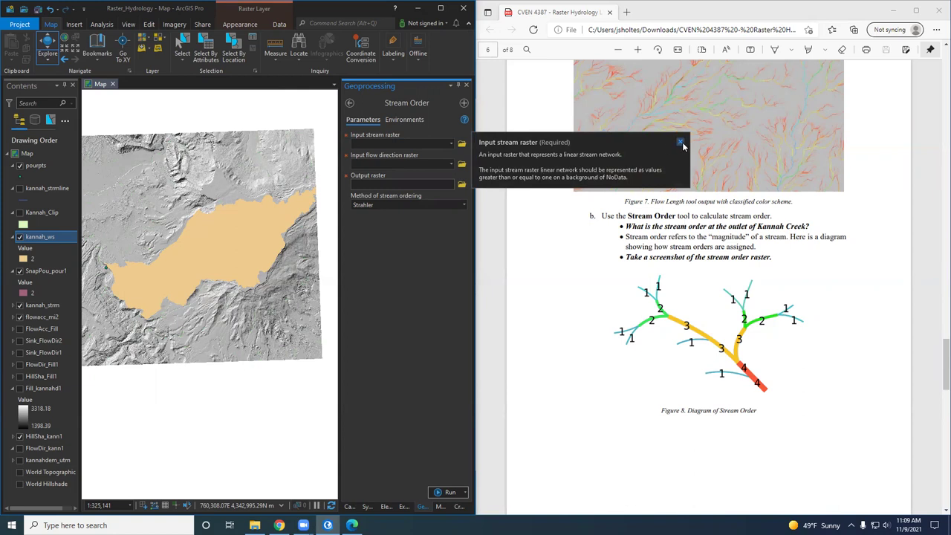
- Review the Set Null instructions in step 9 of the assignment and expand the kannah_strm legend to check its values
scroll(650, 325, "down", 4)
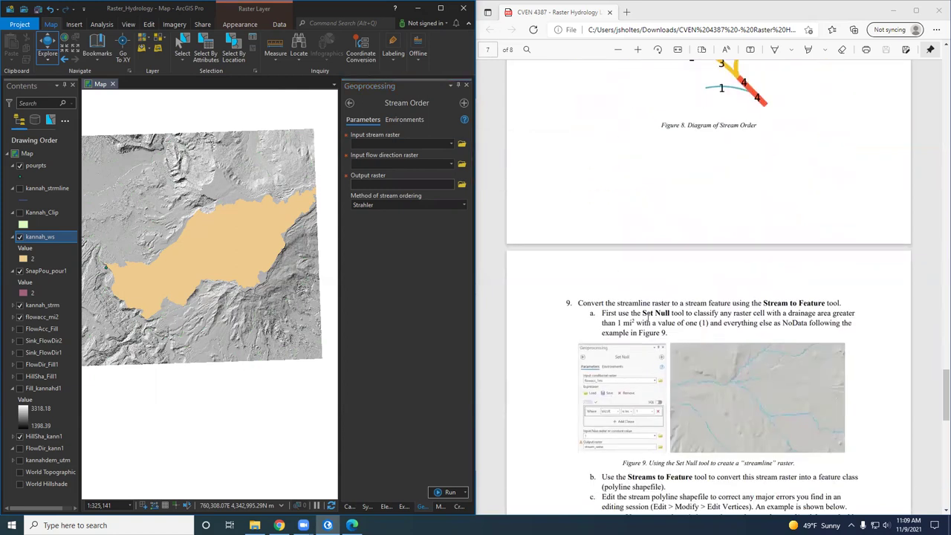
scroll(647, 318, "up", 3)
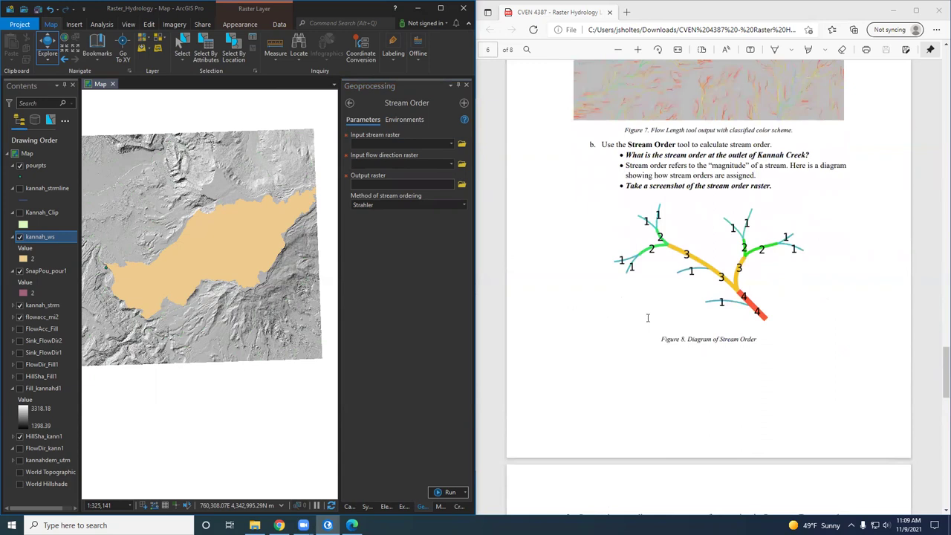
scroll(648, 318, "up", 1)
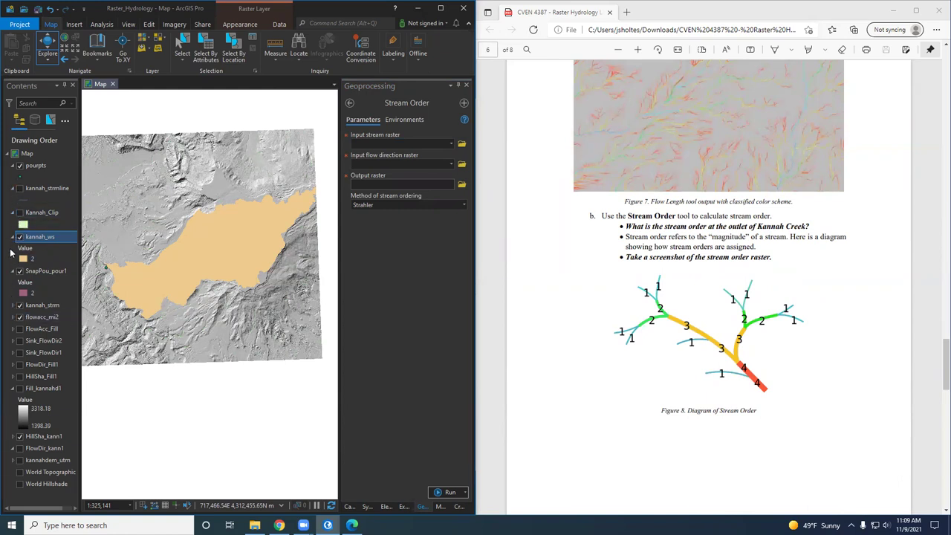
left_click(14, 305)
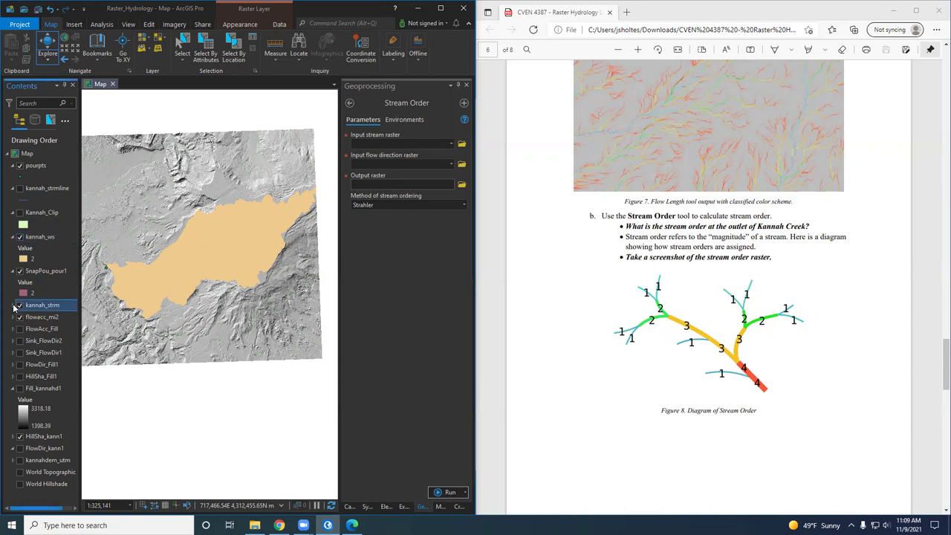
left_click(14, 305)
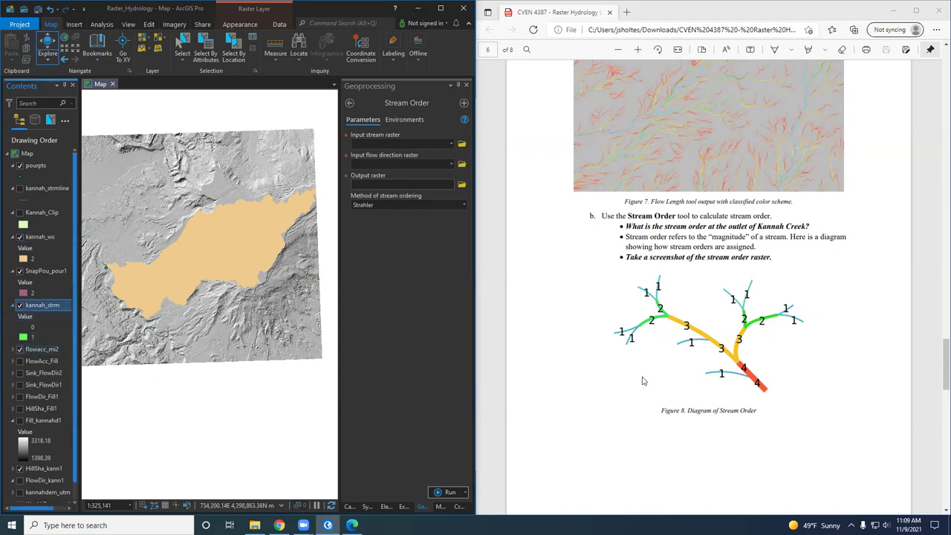
scroll(644, 381, "down", 3)
scroll(644, 380, "up", 3)
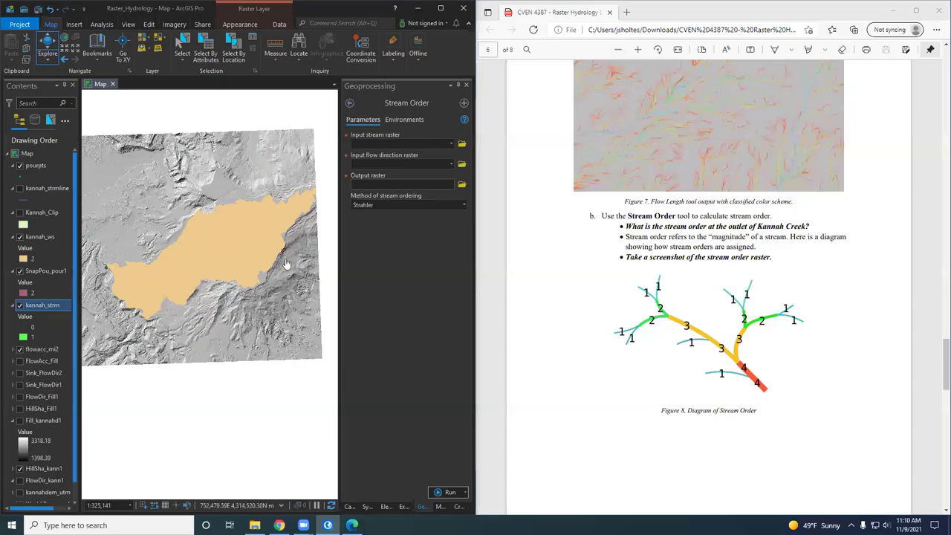
- Open the 3D Analyst Reclassify tool and set kannah_strm as its input raster
left_click(348, 105)
type("reclassify")
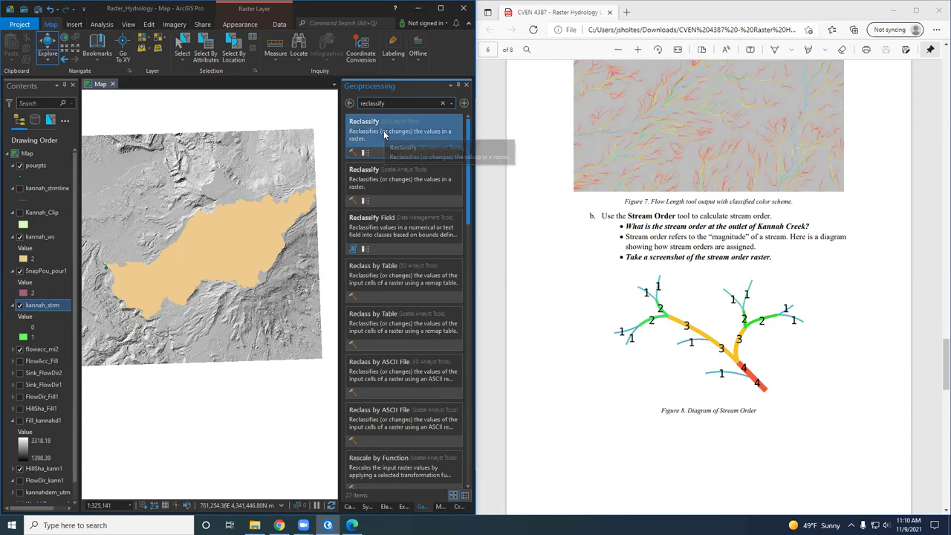
left_click(384, 135)
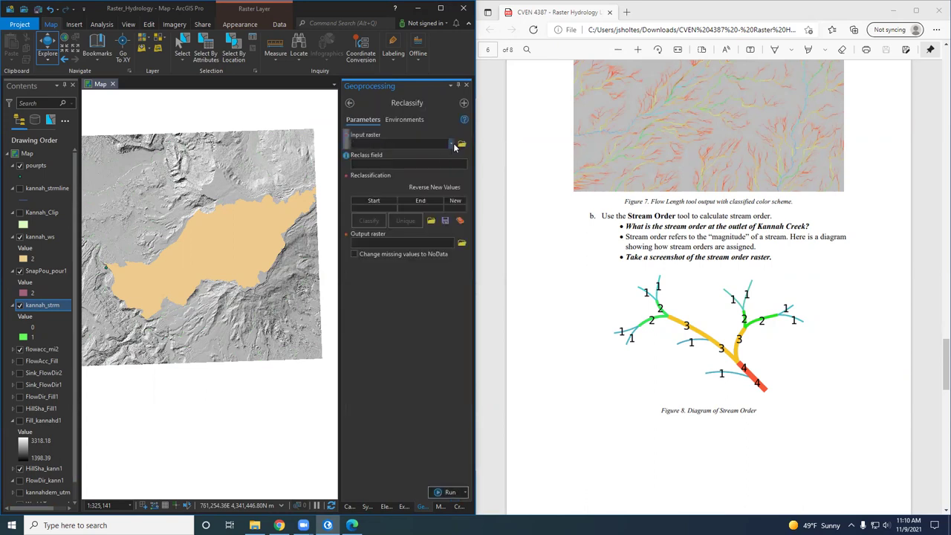
left_click(451, 144)
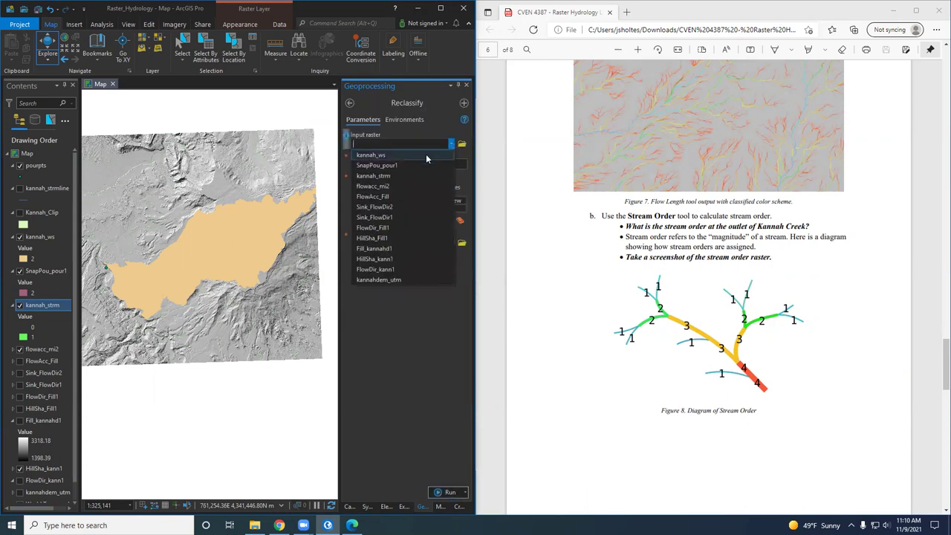
left_click(412, 175)
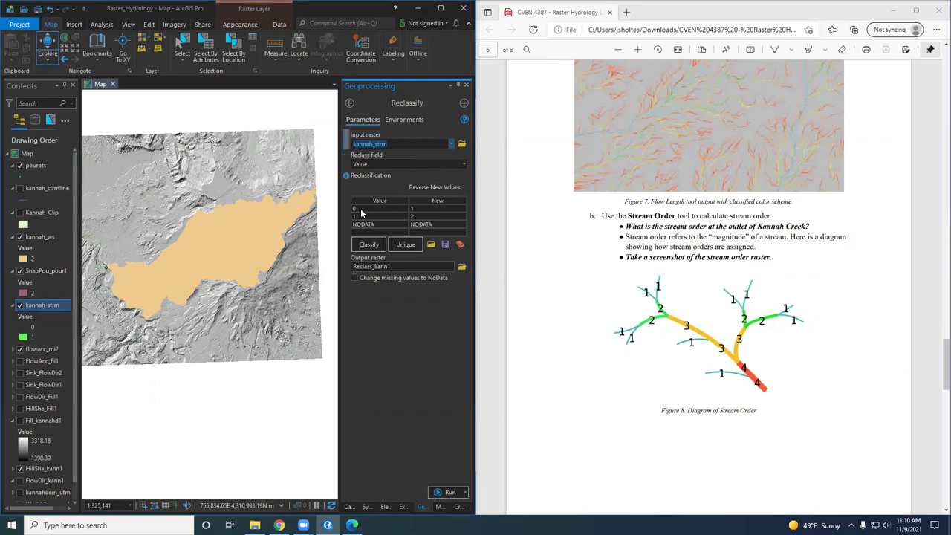
- In the reclassification table for kannah_strm, assign NODATA to value 0 and 1 to value 1
left_click(428, 209)
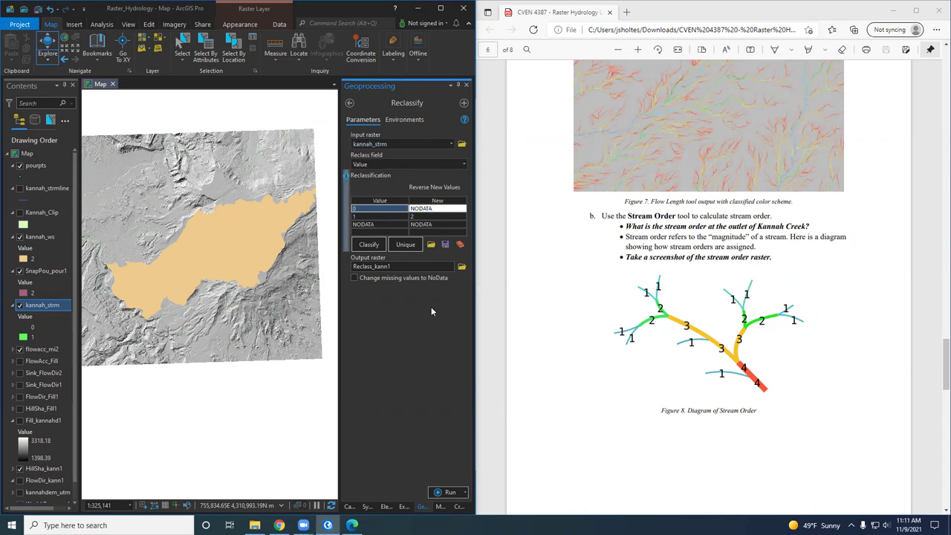
left_click(427, 217)
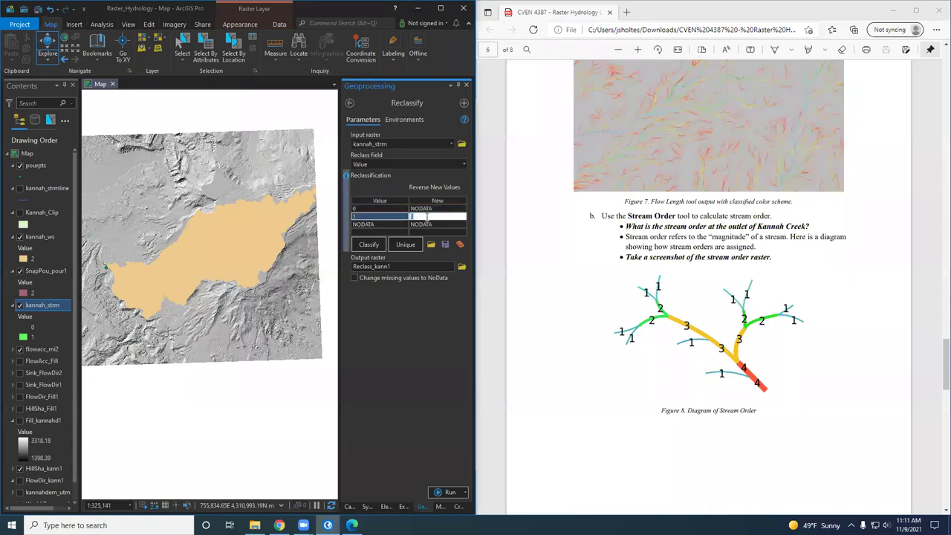
type("1")
left_click(440, 342)
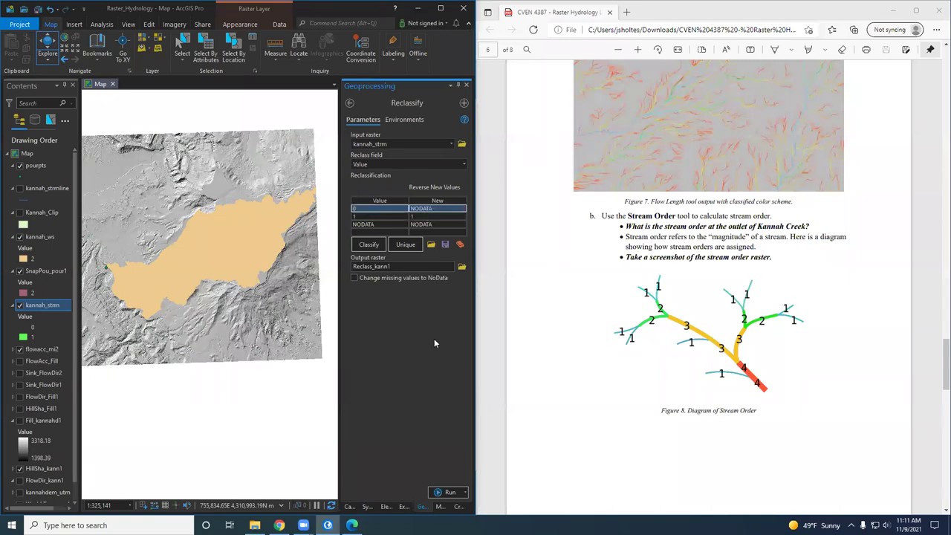
- Name the output raster kannah_strm1, run Reclassify, and inspect the resulting stream cells up close on the map
left_click(398, 266)
left_click_drag(413, 266, 599, 271)
key("BackSpace")
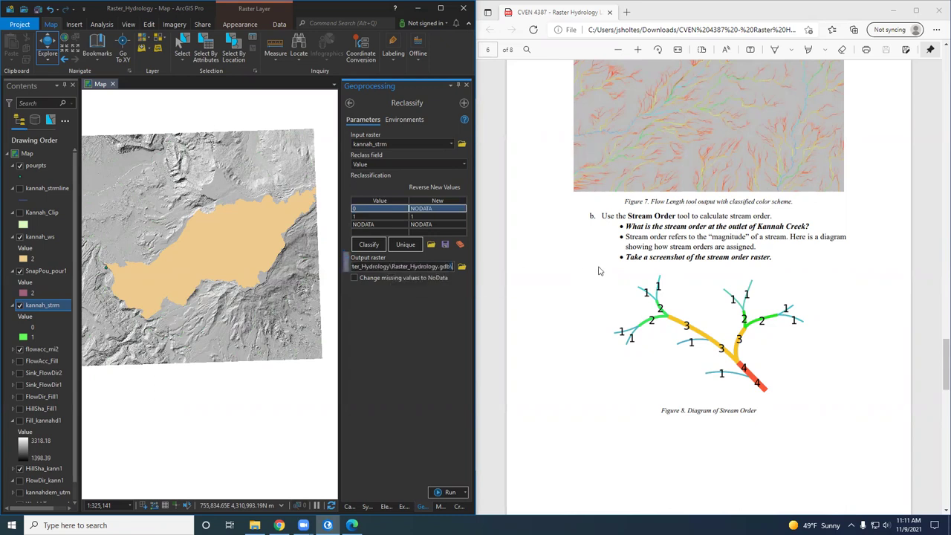
type("kannah_strm")
type("1")
left_click(439, 495)
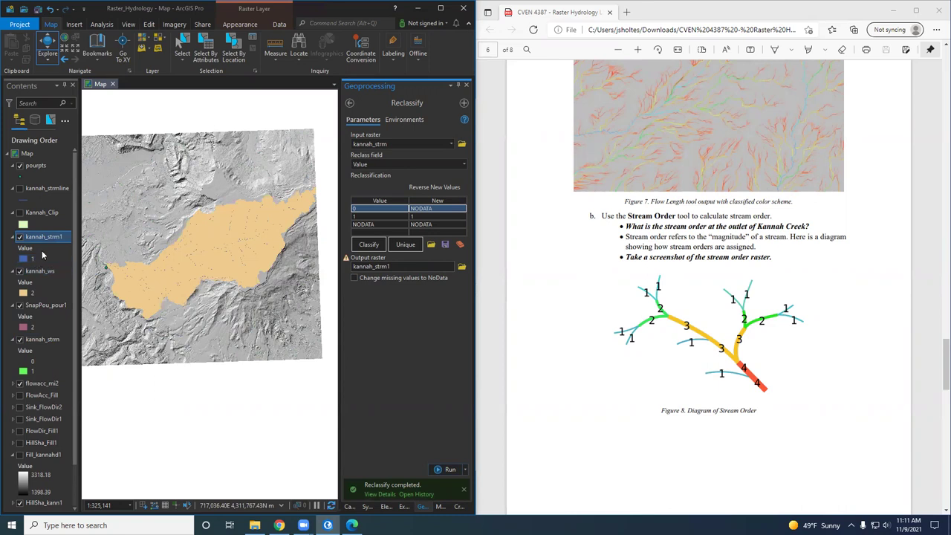
scroll(228, 265, "up", 2)
scroll(228, 265, "up", 4)
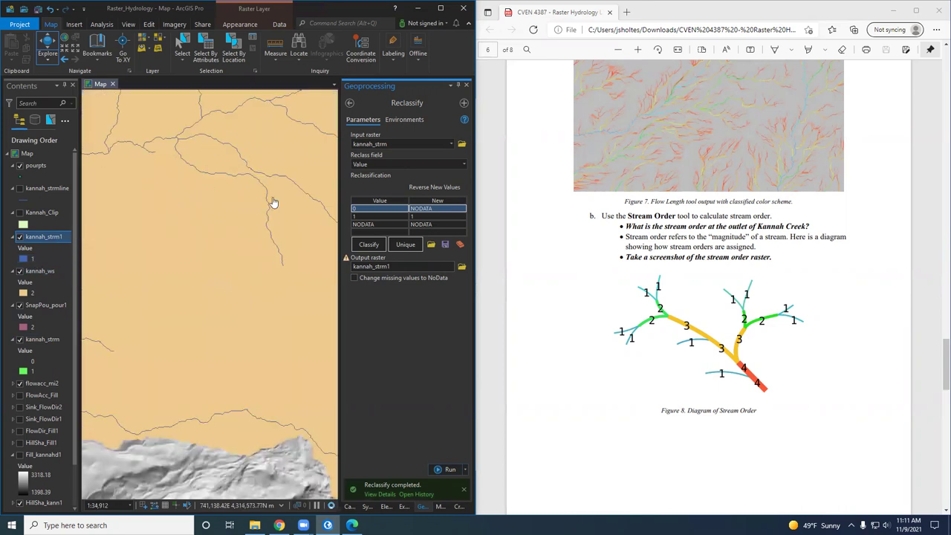
- Open the Stream Order tool with kannah_strm1 as the stream raster and FlowDir_Fill1 as the flow direction raster
left_click(350, 101)
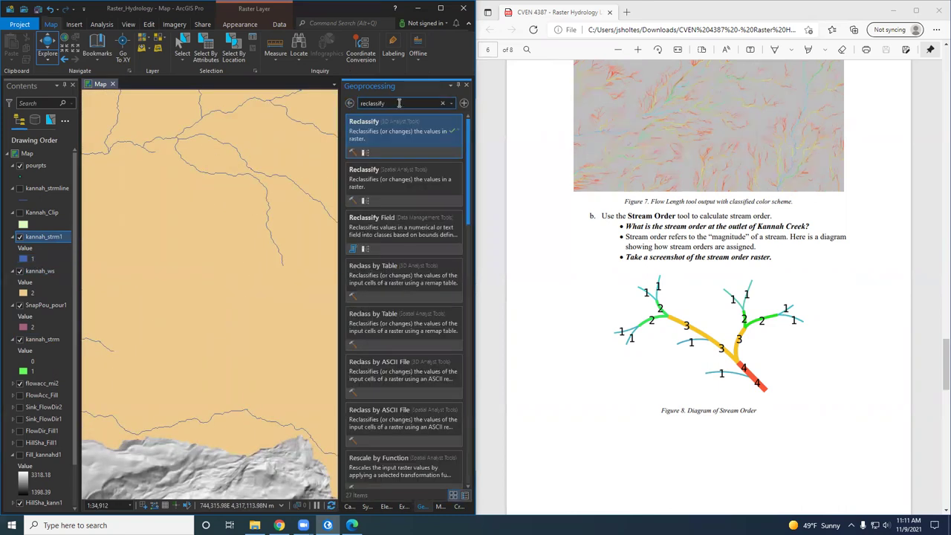
key("ctrl+a")
type("stream order")
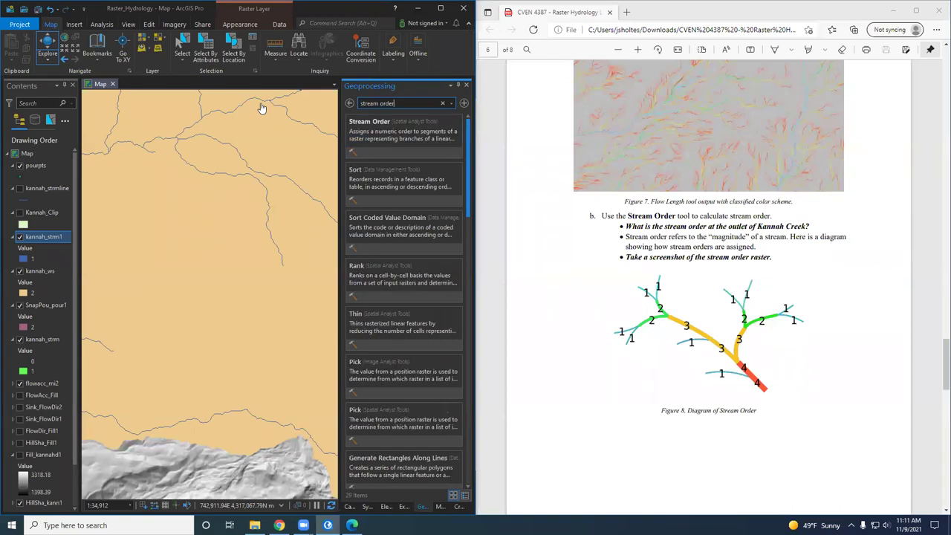
left_click(385, 136)
left_click(451, 143)
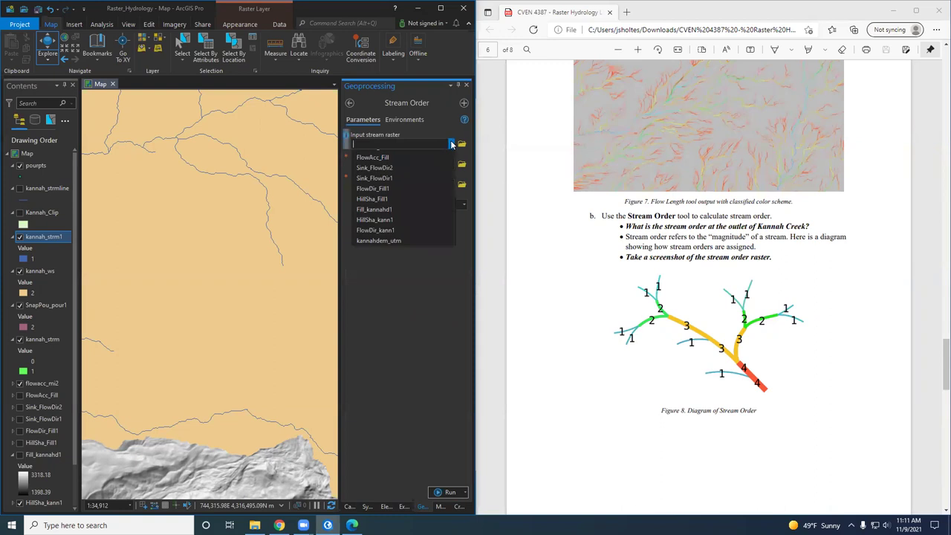
left_click(439, 155)
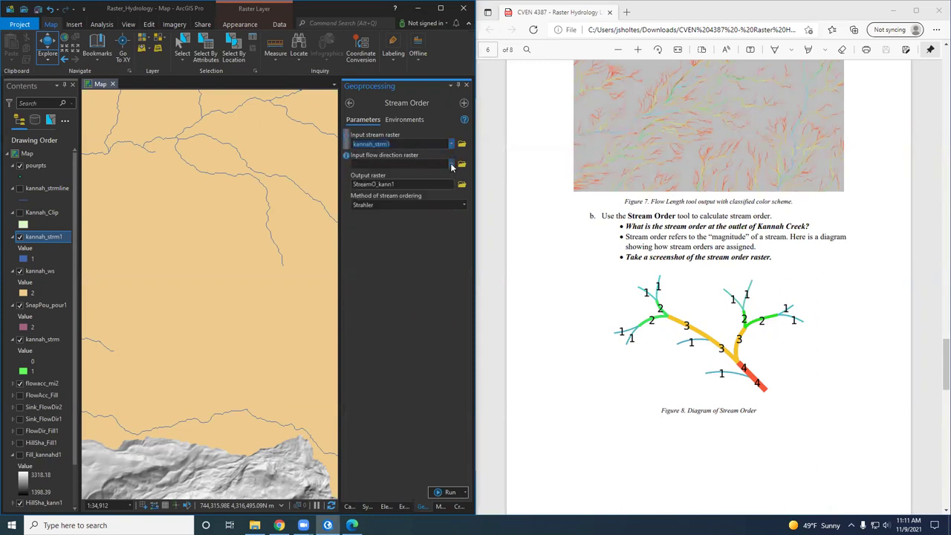
left_click(451, 165)
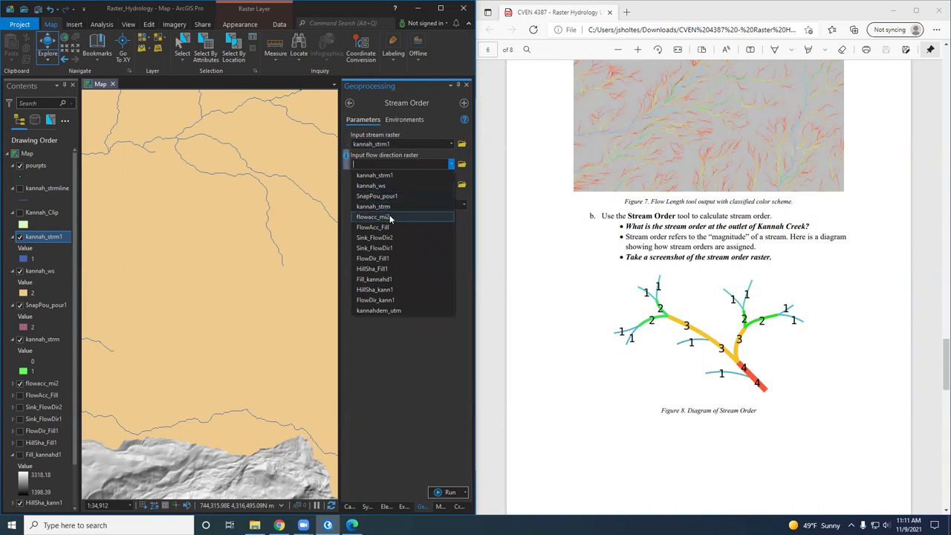
left_click(376, 260)
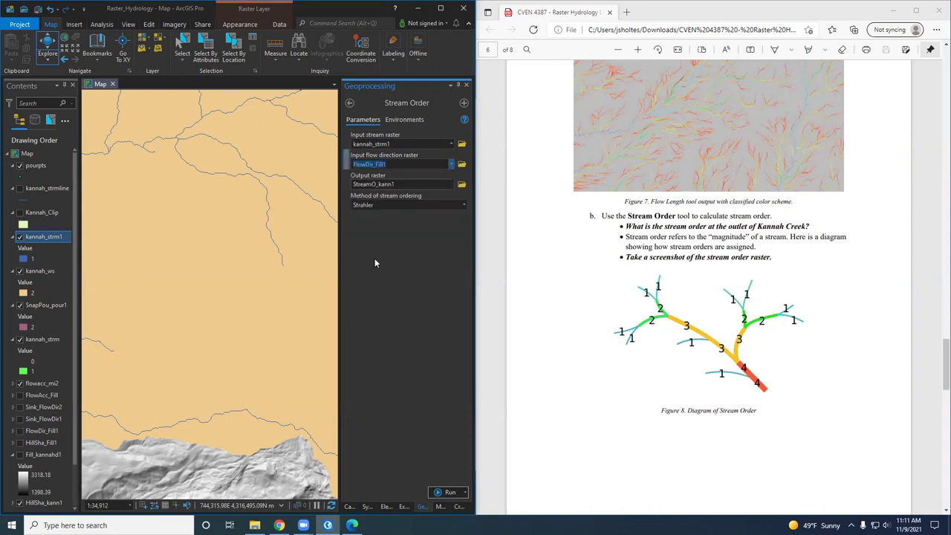
- Name the Stream Order output raster kannah_strmO and keep Strahler as the method of stream ordering
left_click(429, 185)
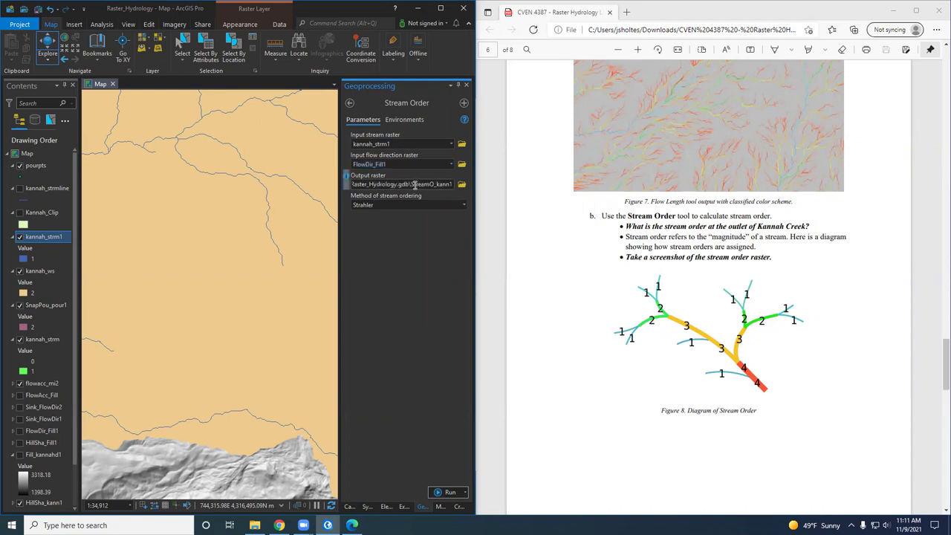
double_click(411, 185)
type("kannah_")
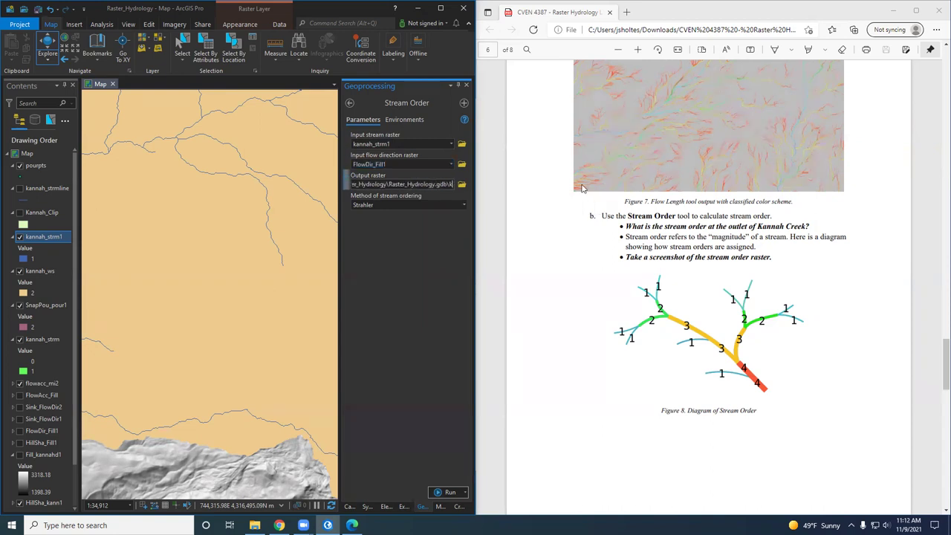
key("BackSpace")
type("_strmO")
left_click(464, 206)
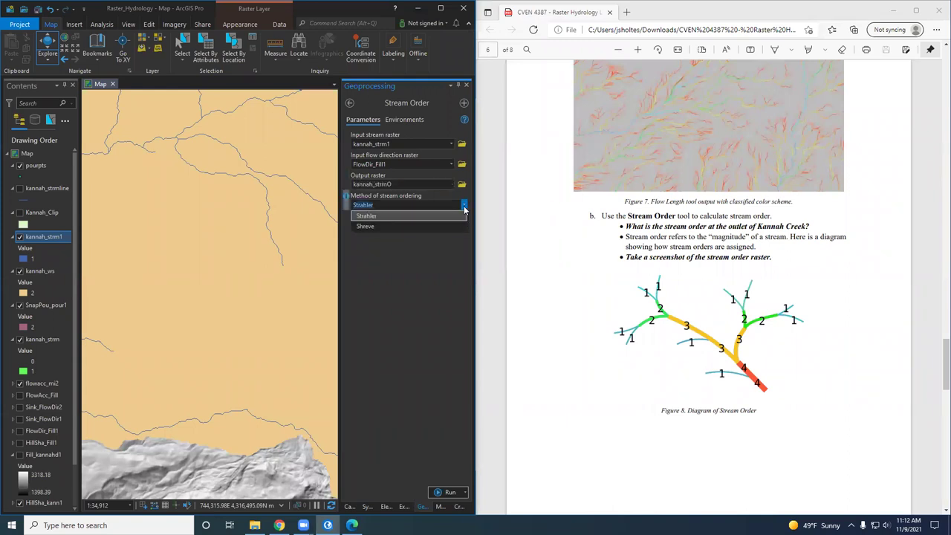
left_click(465, 210)
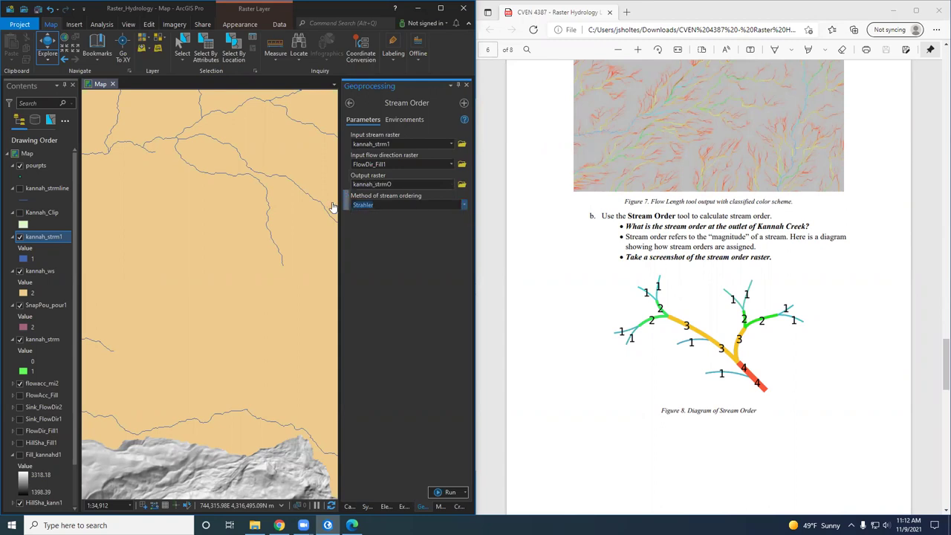
- Read the help description of the stream ordering methods and run the Stream Order tool
mouse_move(346, 199)
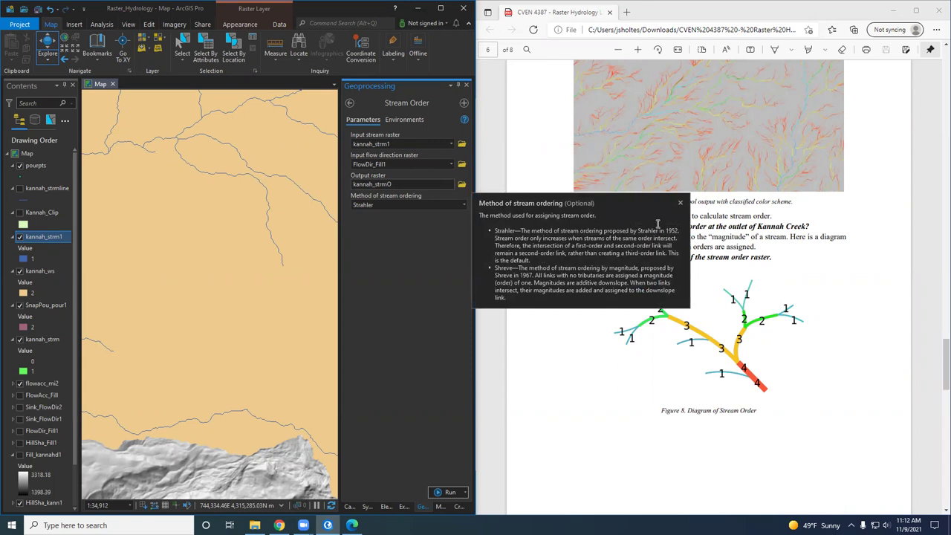
left_click_drag(515, 238, 677, 234)
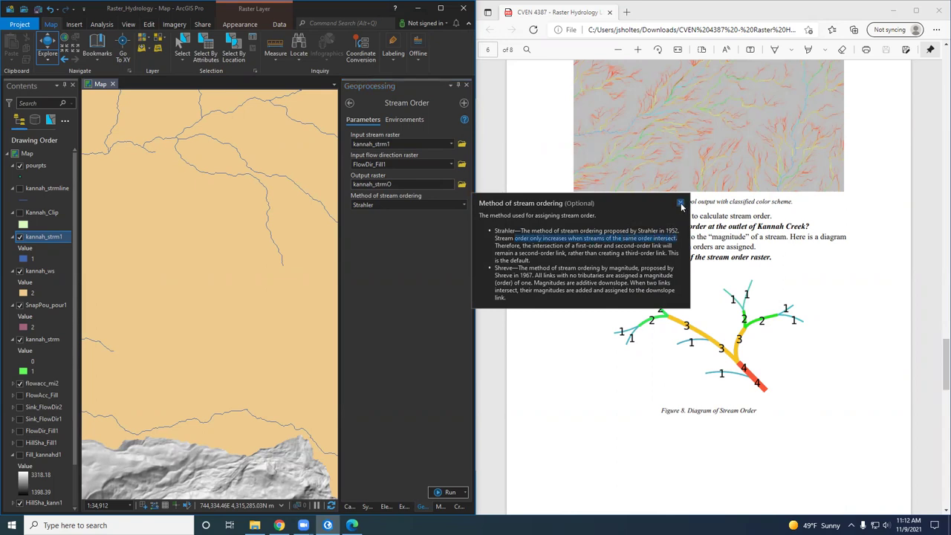
left_click(680, 202)
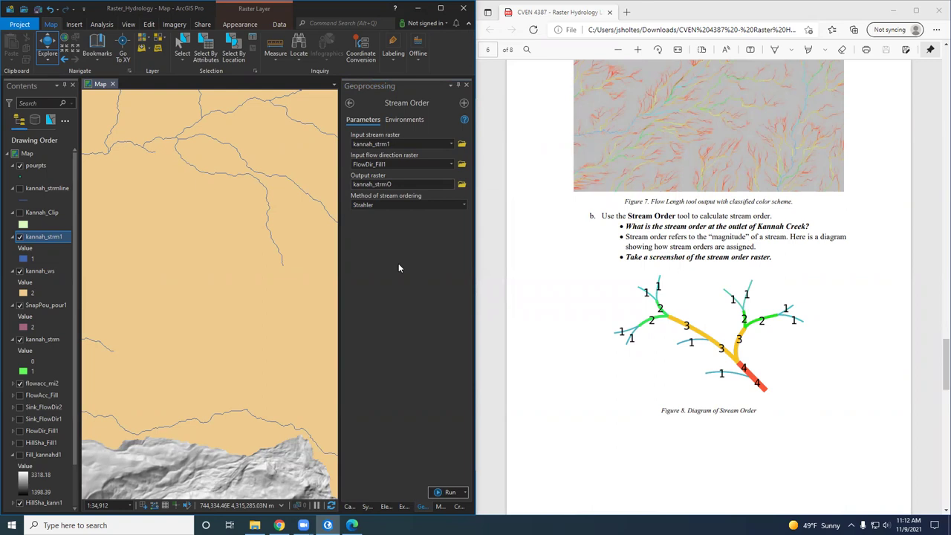
left_click(447, 492)
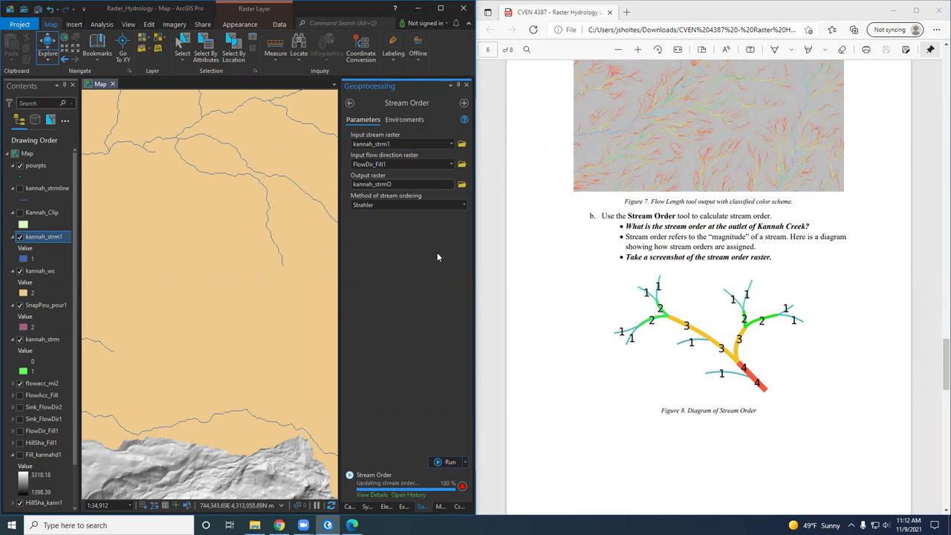
scroll(651, 403, "down", 5)
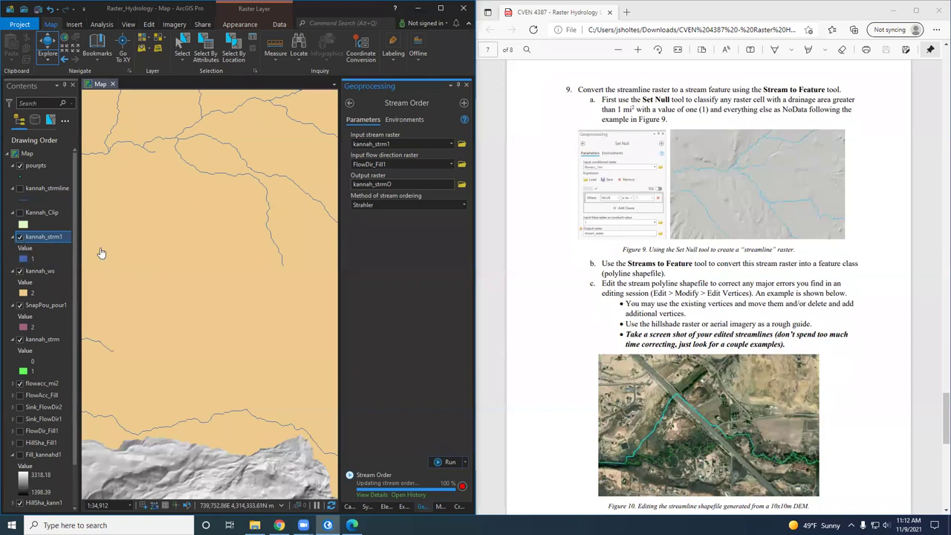
- Remove the Sink_FlowDir2 and Sink_FlowDir1 layers from the map
scroll(32, 360, "down", 1)
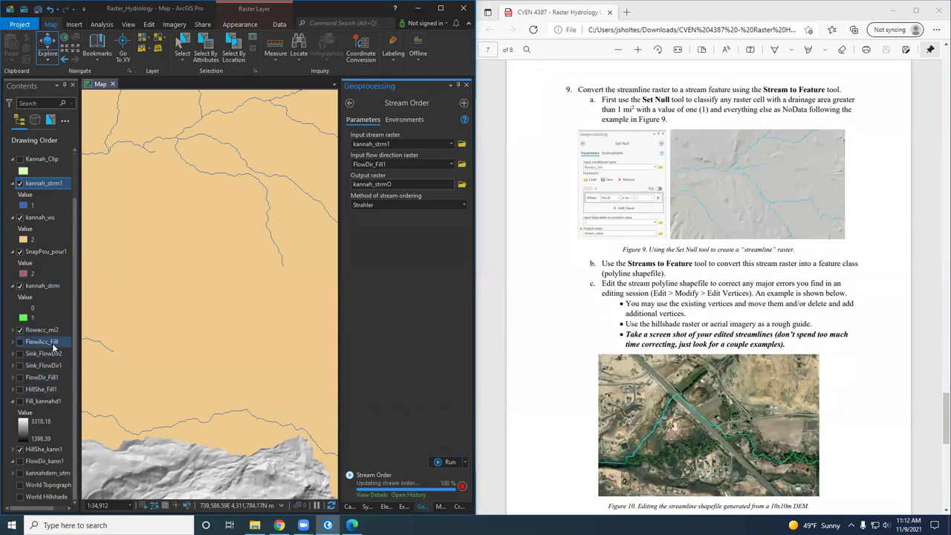
right_click(45, 354)
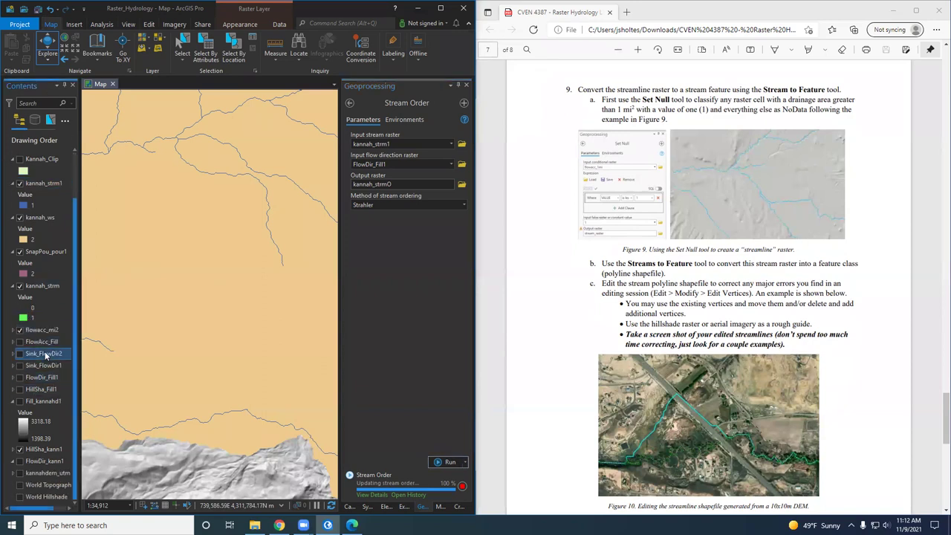
left_click(44, 365)
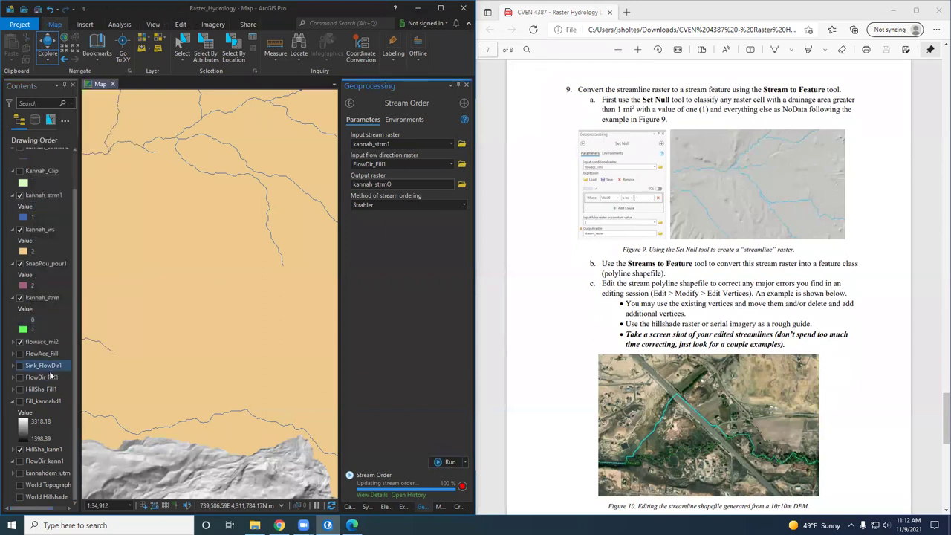
right_click(44, 365)
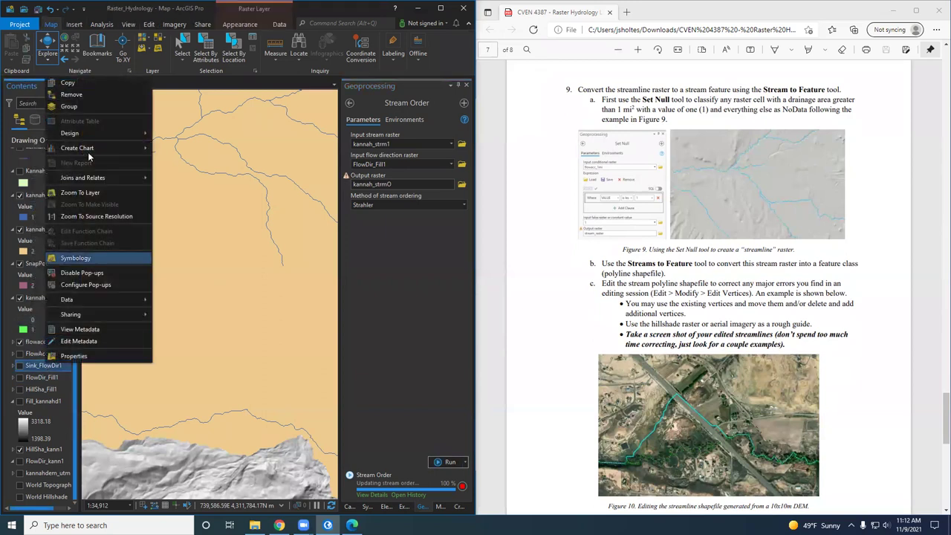
left_click(82, 93)
left_click(61, 379)
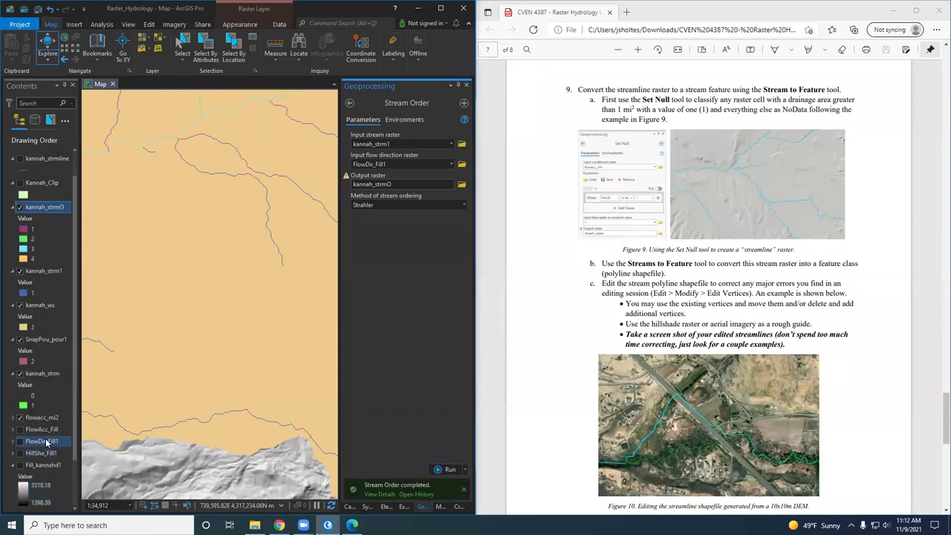
- Remove the FlowDir_kann1 and HillSha_kann1 layers from the map, leaving the kannahdem_utm layer in place
scroll(54, 455, "up", 1)
right_click(37, 435)
left_click(46, 495)
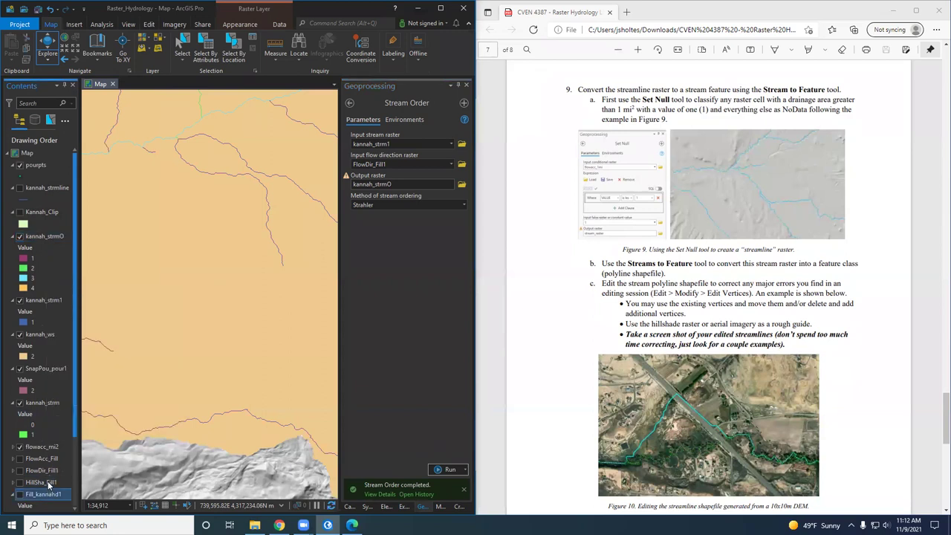
scroll(50, 486, "down", 3)
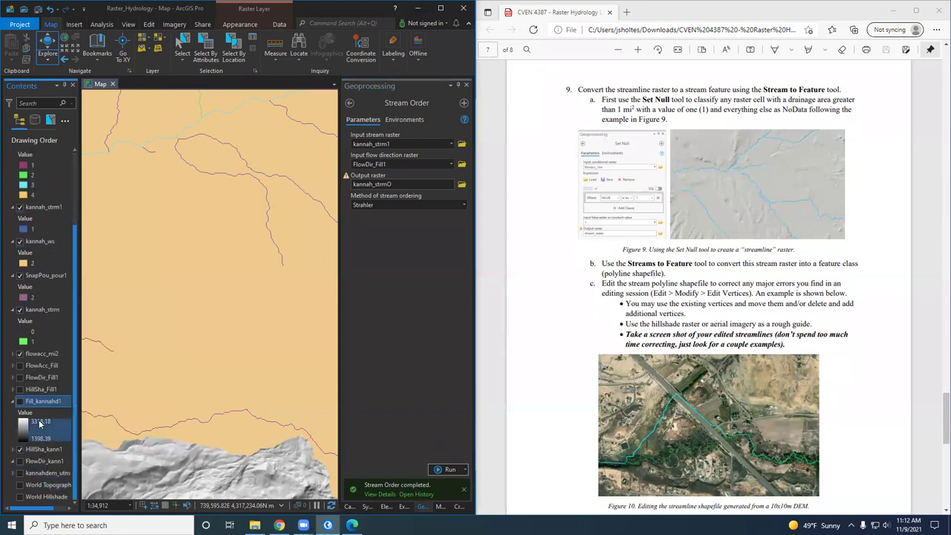
right_click(40, 461)
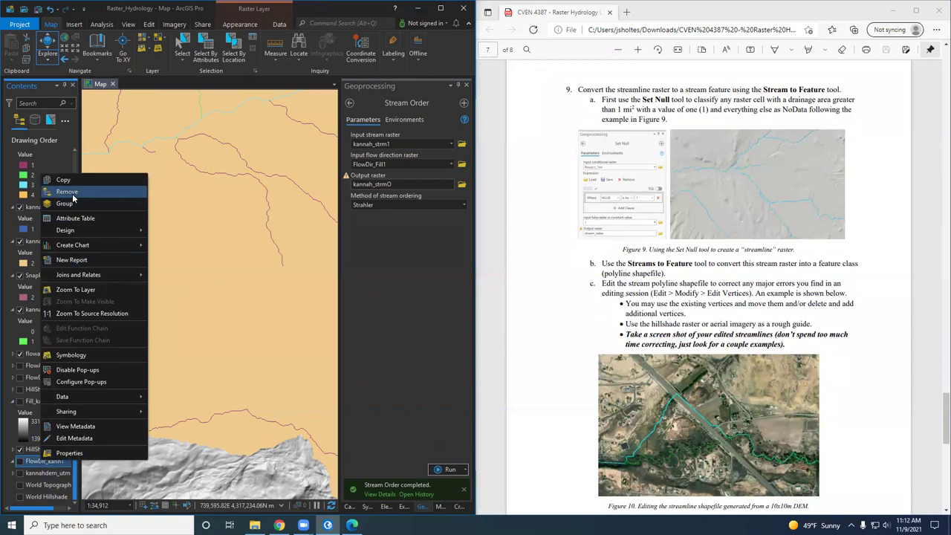
left_click(72, 194)
left_click(49, 473)
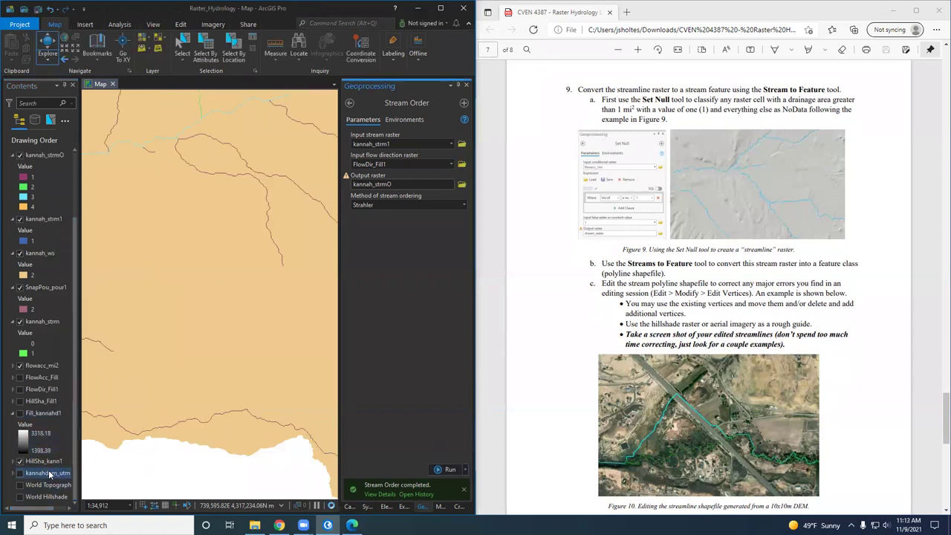
right_click(49, 473)
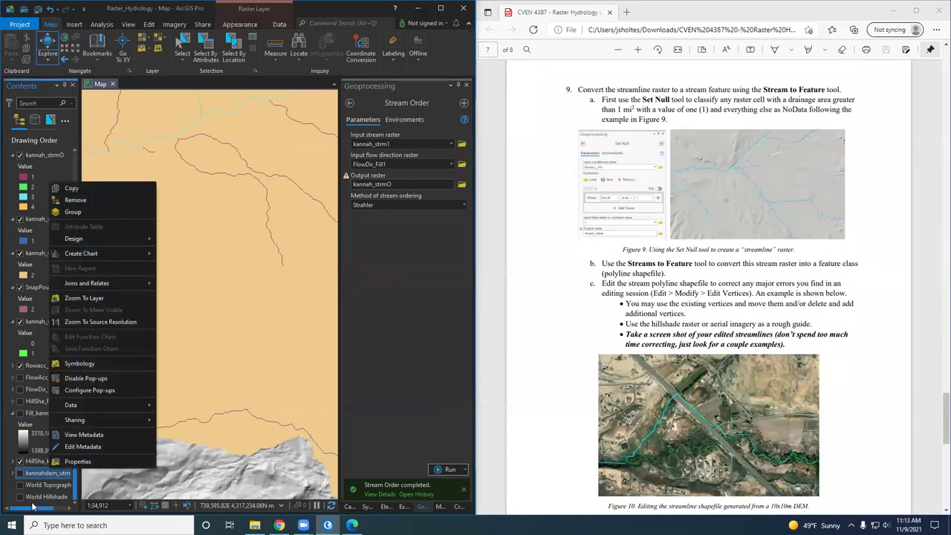
right_click(33, 462)
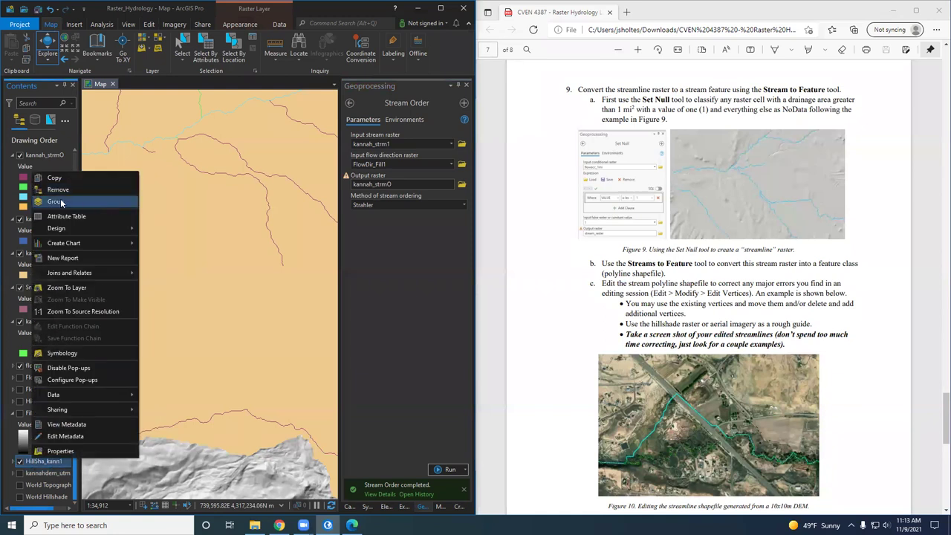
left_click(58, 190)
- Identify the stream order of the kannah_strmO pixel on the main channel just upstream of the watershed's pour point
left_click(13, 425)
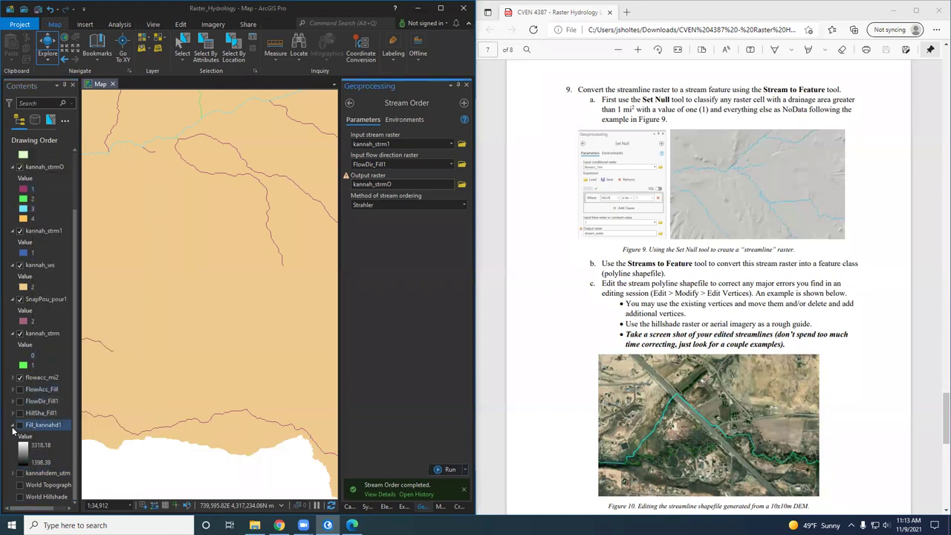
left_click(12, 430)
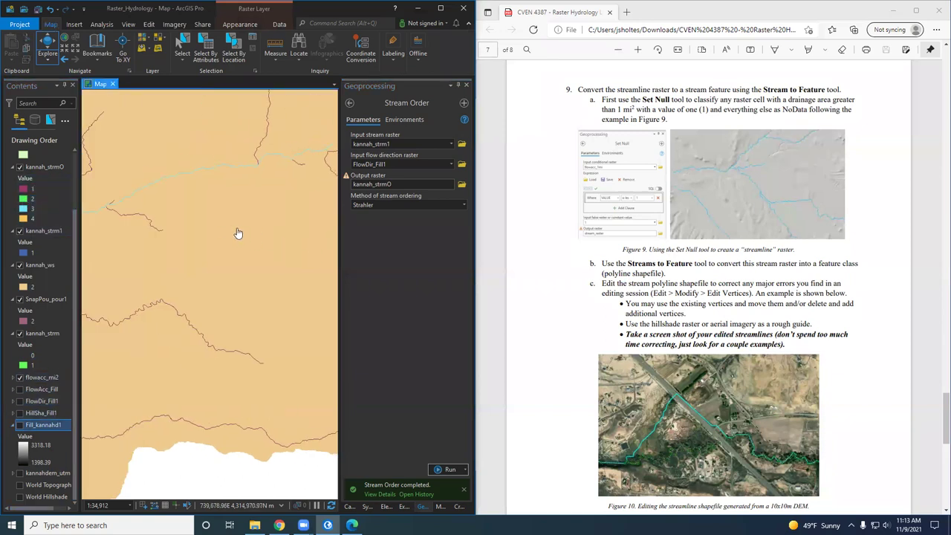
scroll(238, 233, "down", 4)
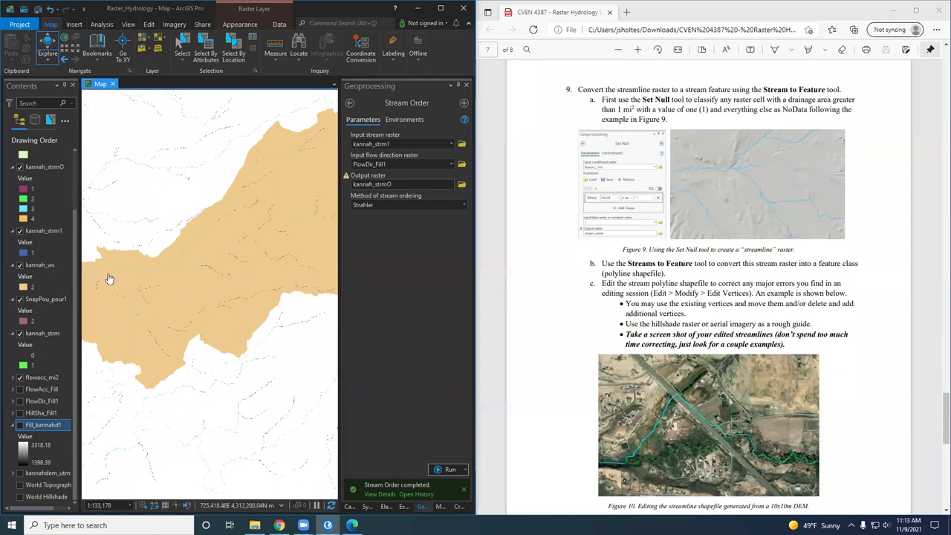
scroll(115, 281, "up", 3)
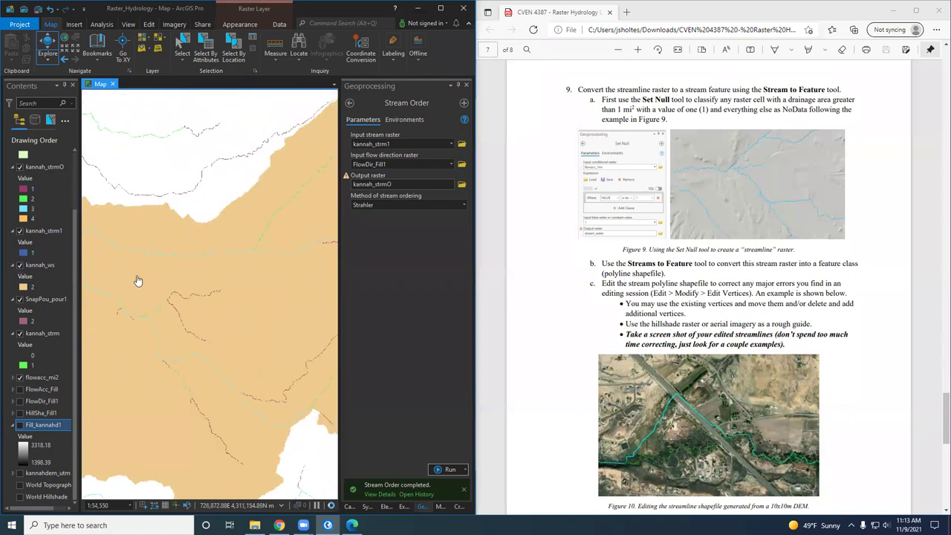
left_click_drag(138, 297, 358, 343)
scroll(179, 272, "up", 9)
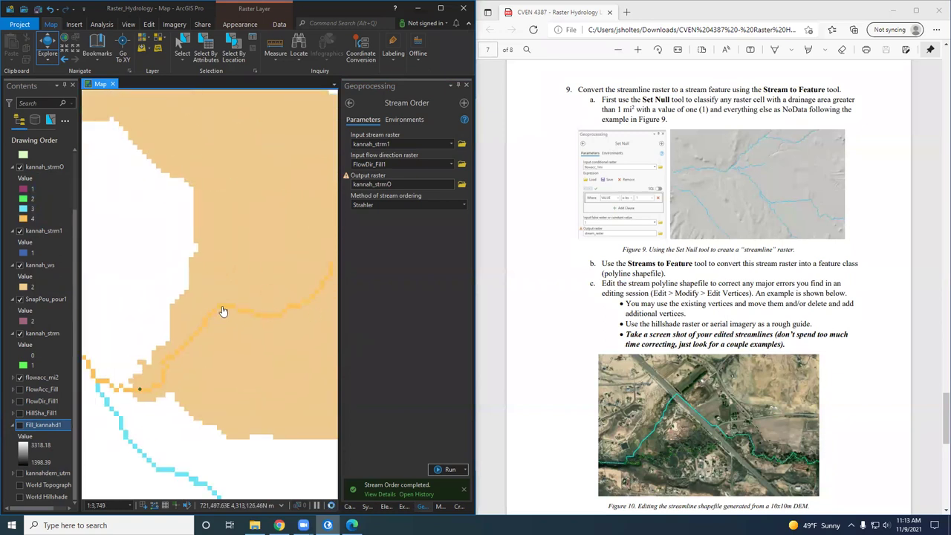
left_click(223, 312)
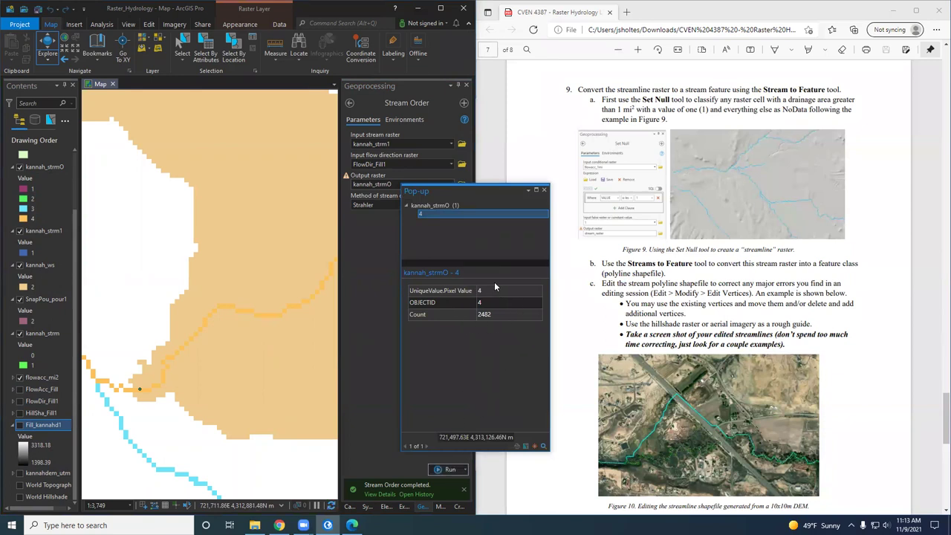
left_click(544, 191)
- Identify the stream order of the kannah_strmO channel just downstream of where the two order 3 tributaries meet
scroll(213, 317, "down", 5)
scroll(245, 308, "up", 2)
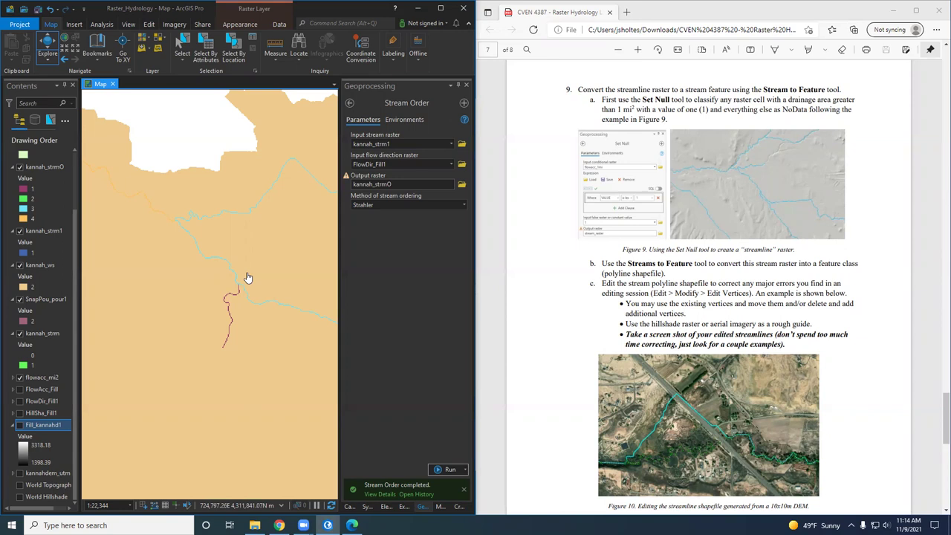
scroll(227, 256, "up", 2)
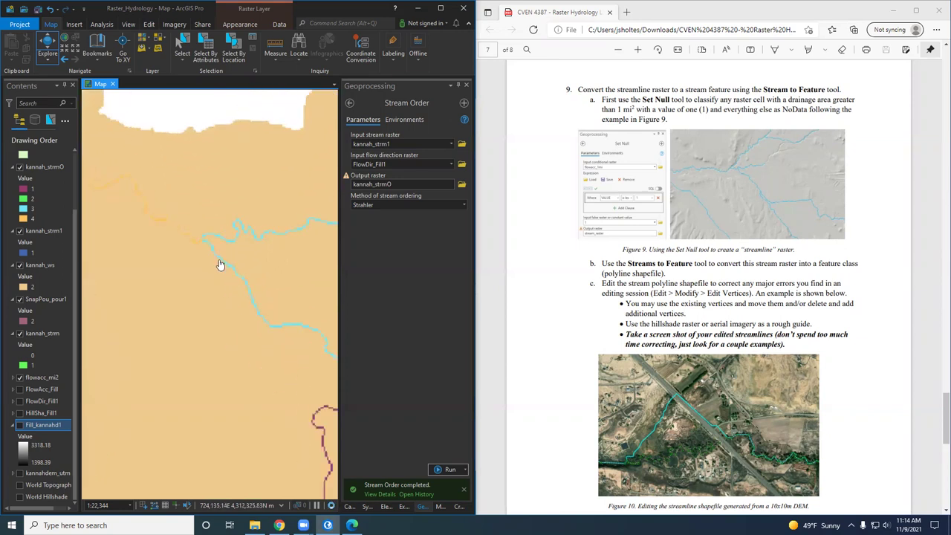
scroll(220, 266, "up", 3)
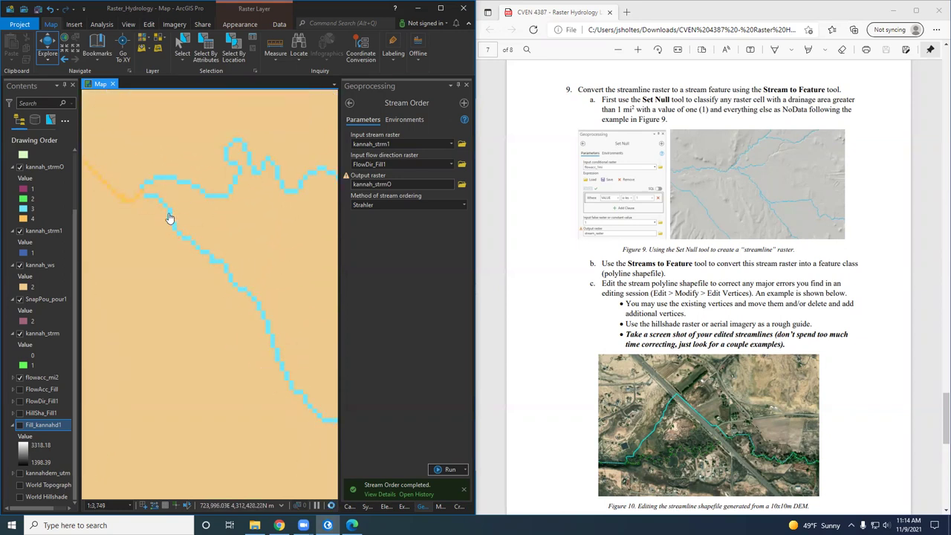
left_click(168, 182)
left_click_drag(171, 200, 313, 248)
left_click(311, 250)
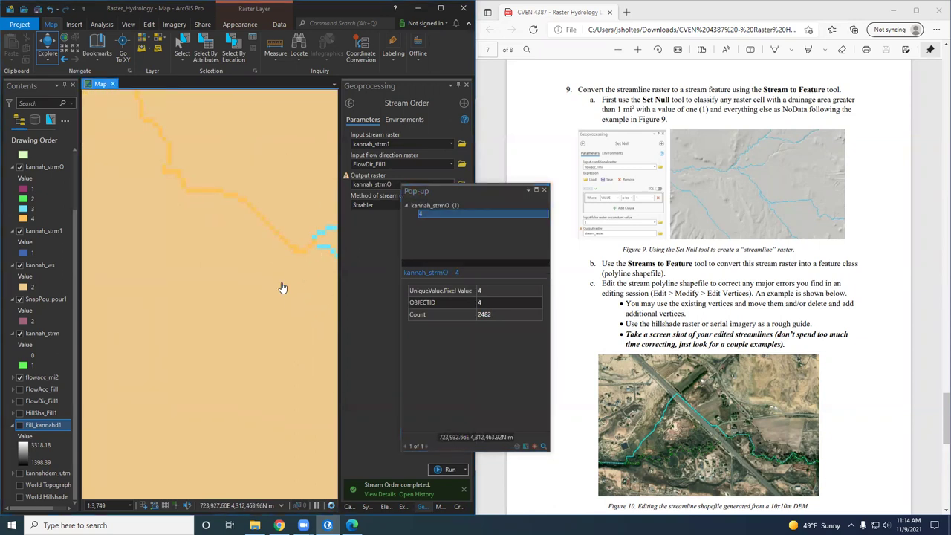
left_click_drag(278, 339, 208, 302)
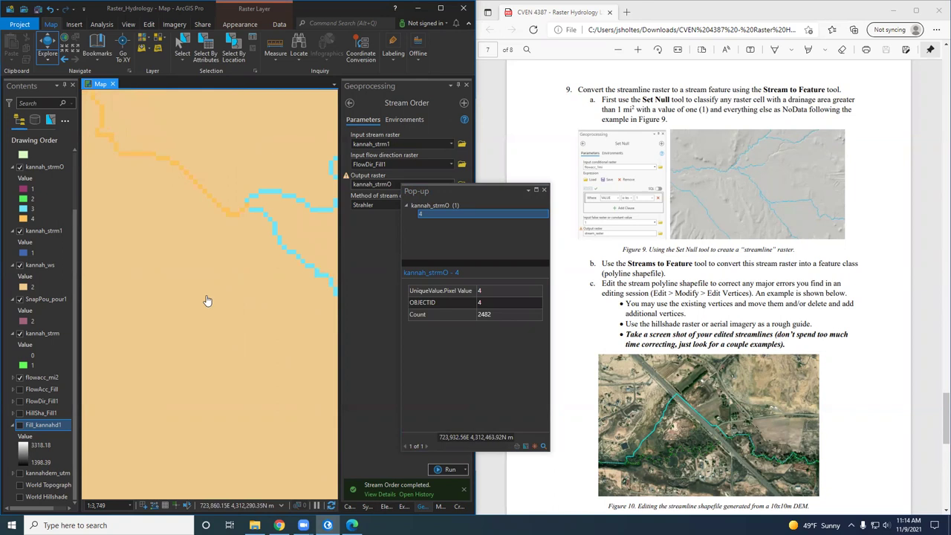
- Examine how the kannah_strmO stream orders change along the tributaries in the upper part of the watershed
scroll(207, 302, "down", 5)
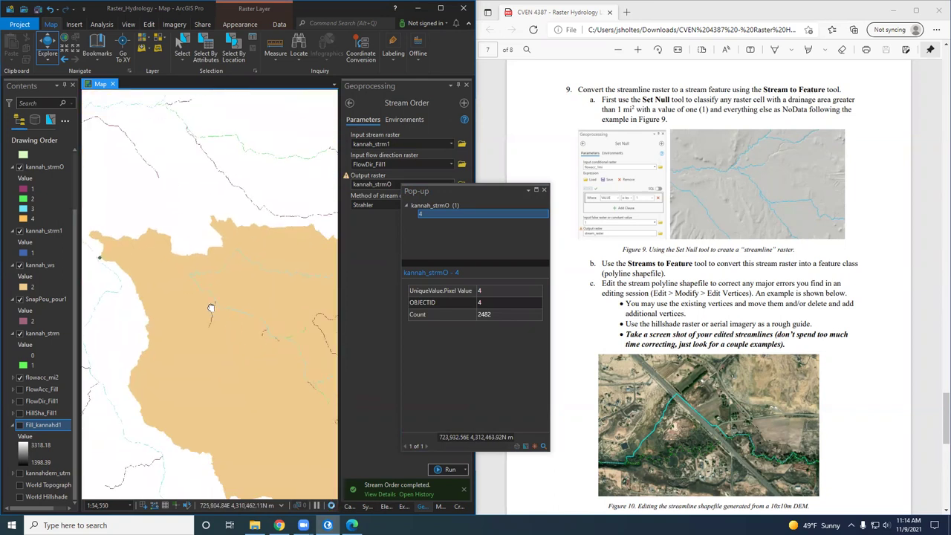
scroll(188, 307, "down", 2)
scroll(188, 306, "up", 2)
left_click_drag(238, 300, 123, 272)
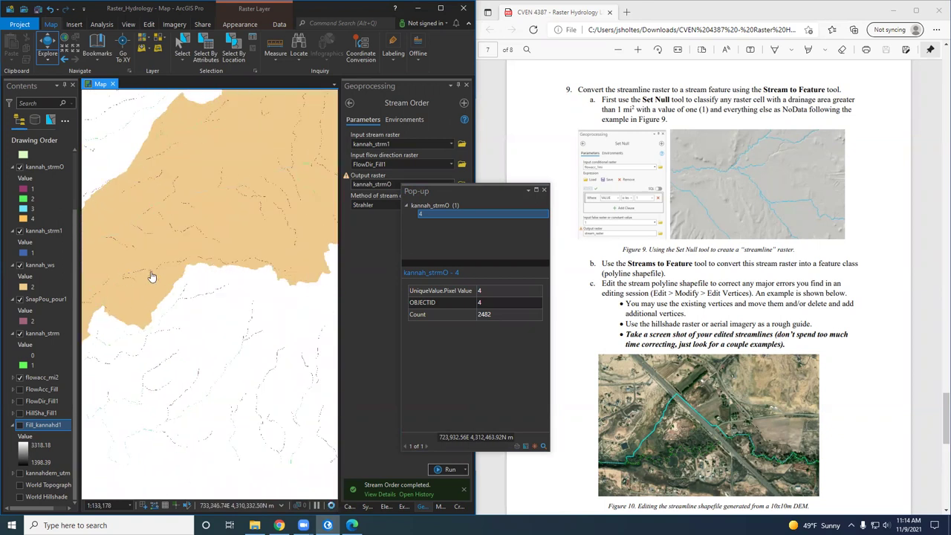
scroll(217, 259, "down", 1)
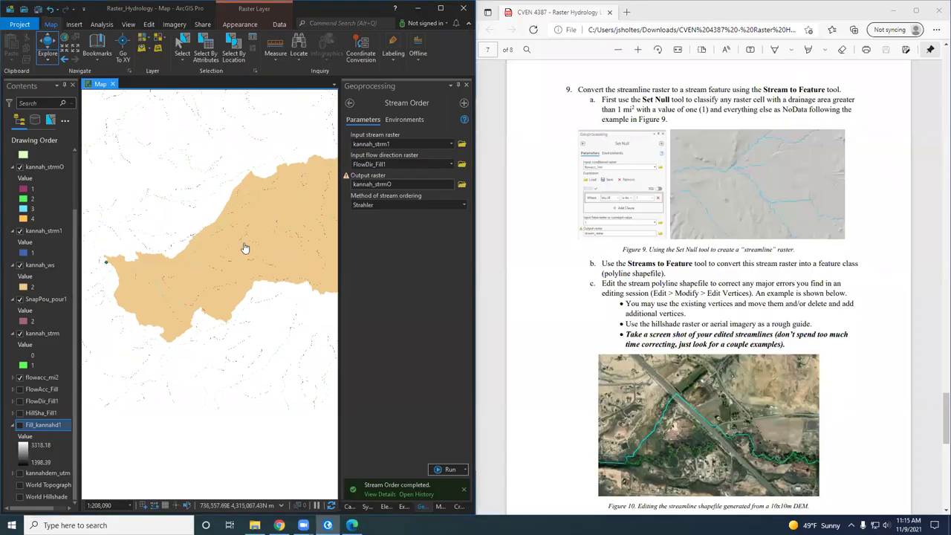
scroll(245, 249, "up", 5)
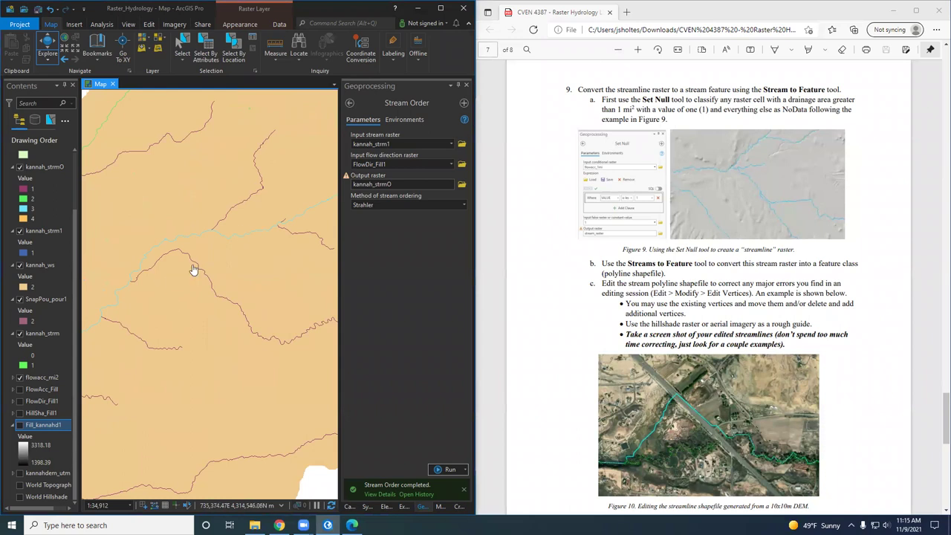
key("Up")
key("Right")
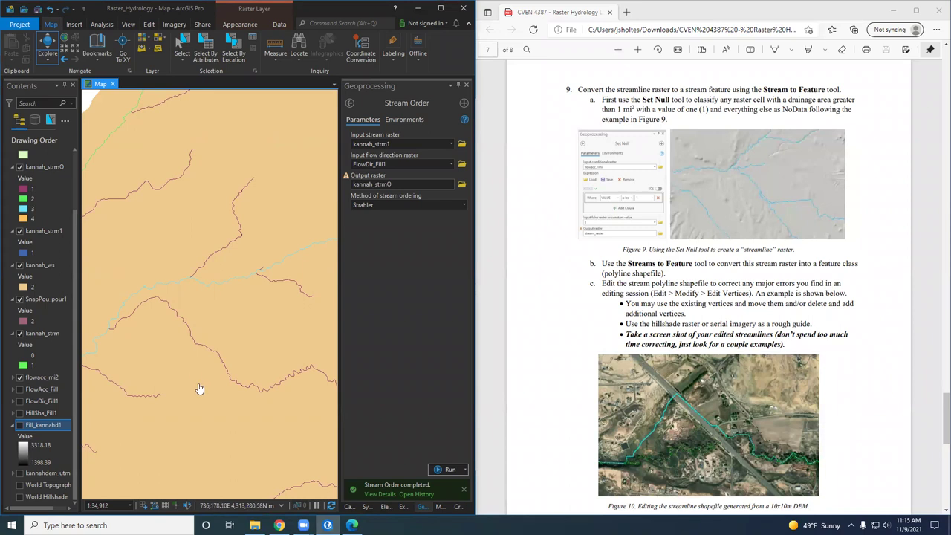
left_click_drag(189, 361, 262, 307)
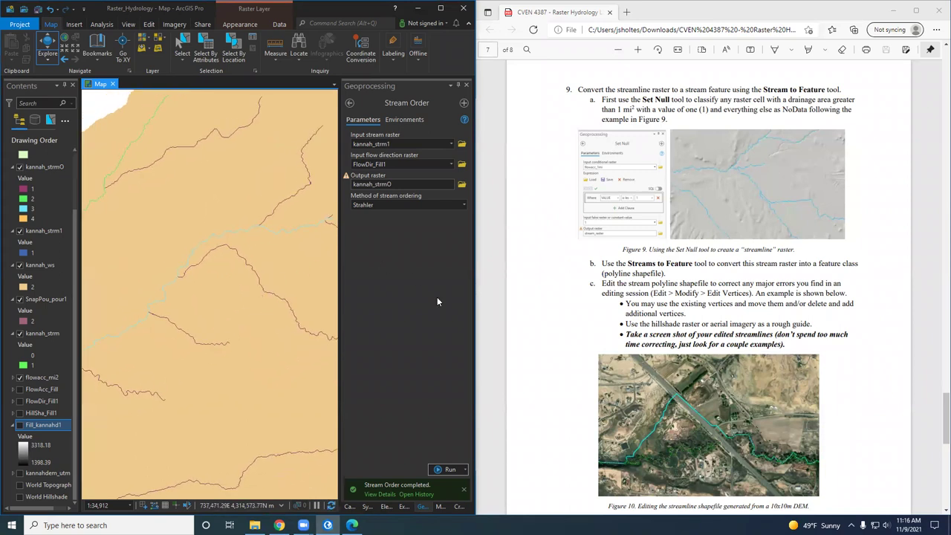
- Highlight the Streams to Feature instruction in the assignment and display the kannah_strmline layer on the map
scroll(672, 222, "down", 1)
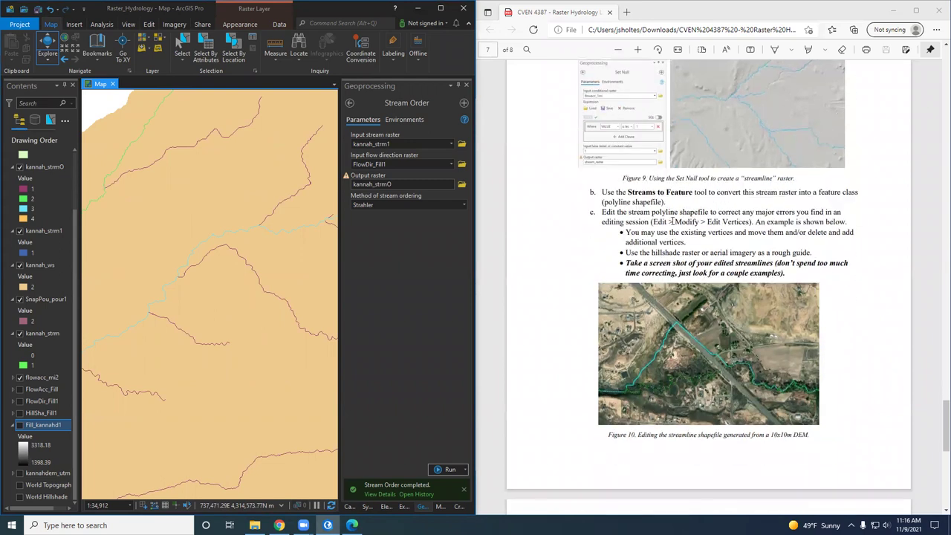
left_click_drag(630, 192, 694, 191)
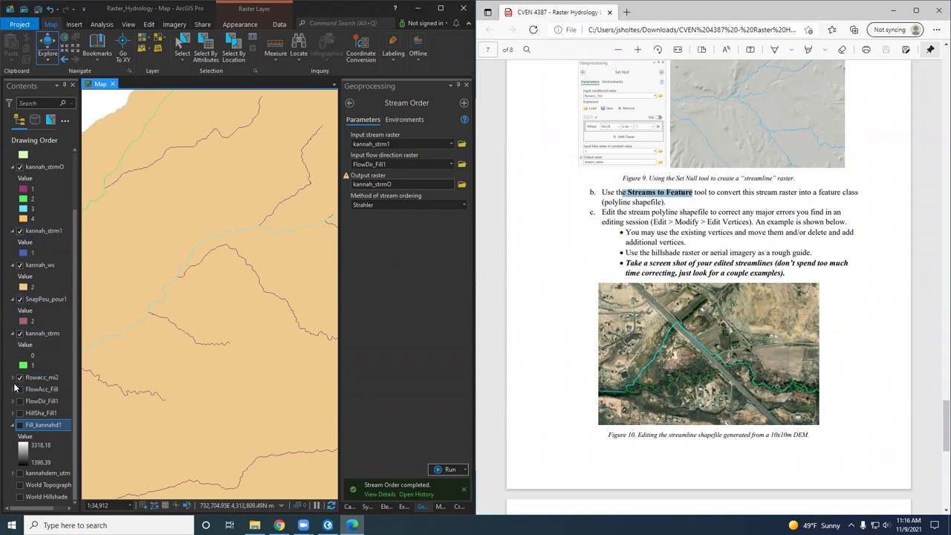
scroll(15, 357, "up", 3)
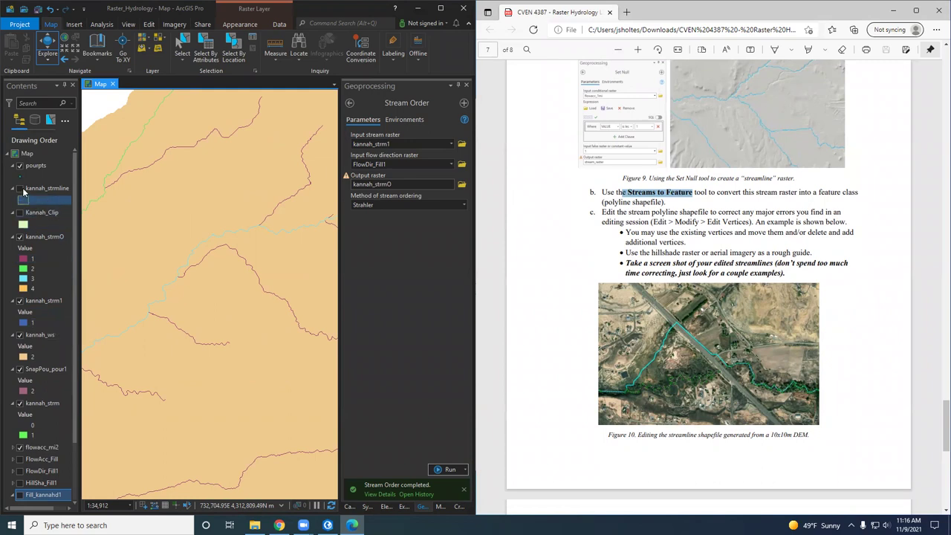
left_click(20, 189)
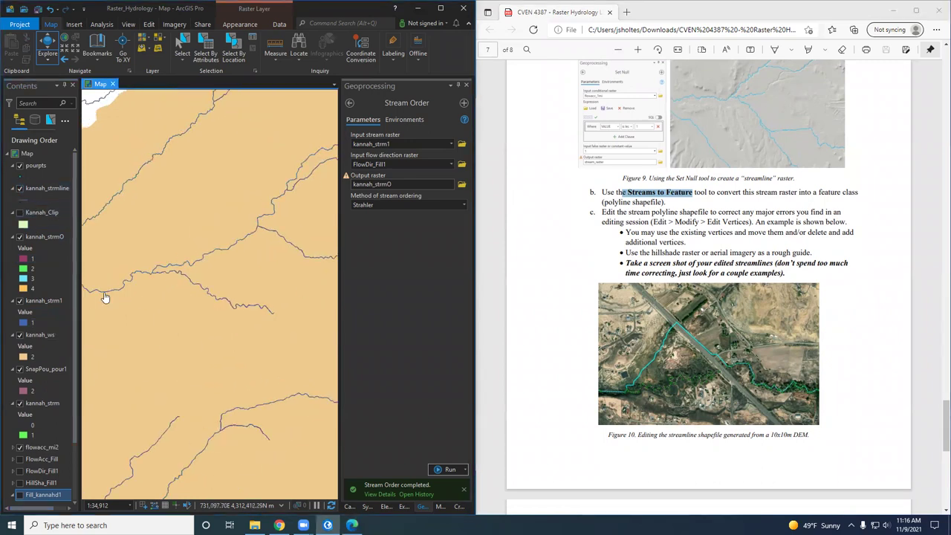
left_click_drag(105, 298, 282, 246)
left_click_drag(156, 306, 240, 293)
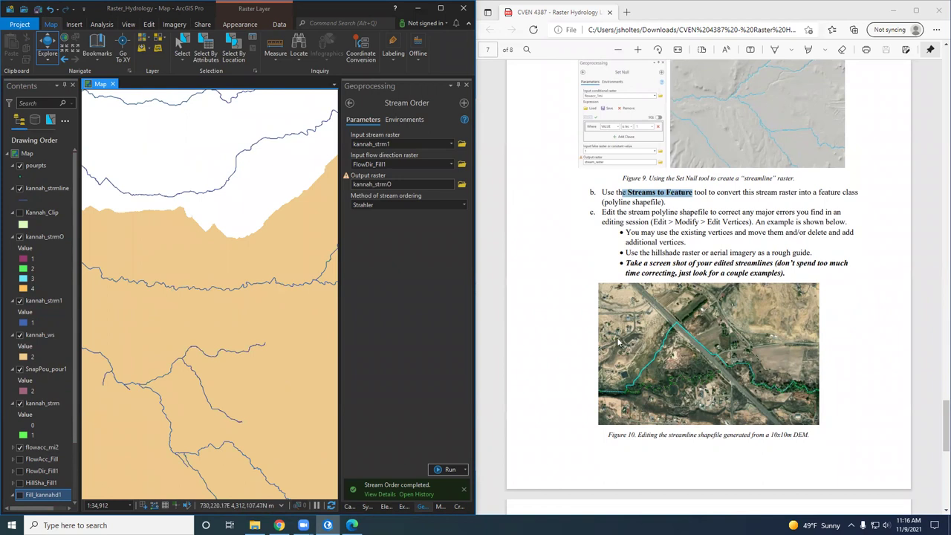
scroll(716, 299, "down", 2)
scroll(712, 294, "up", 2)
- Open the Edit Vertices tool for modifying features and bring the streamlines around the watershed outlet into view
left_click(149, 24)
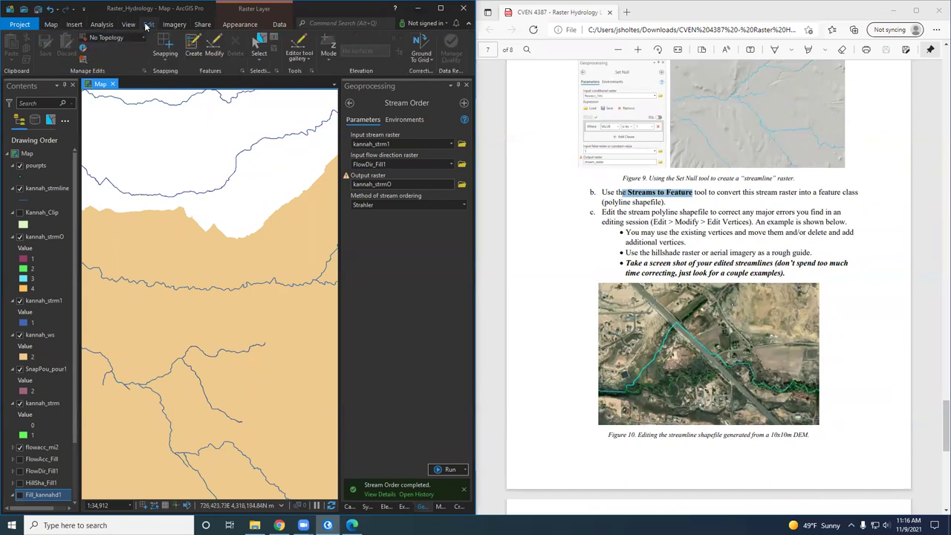
left_click(215, 46)
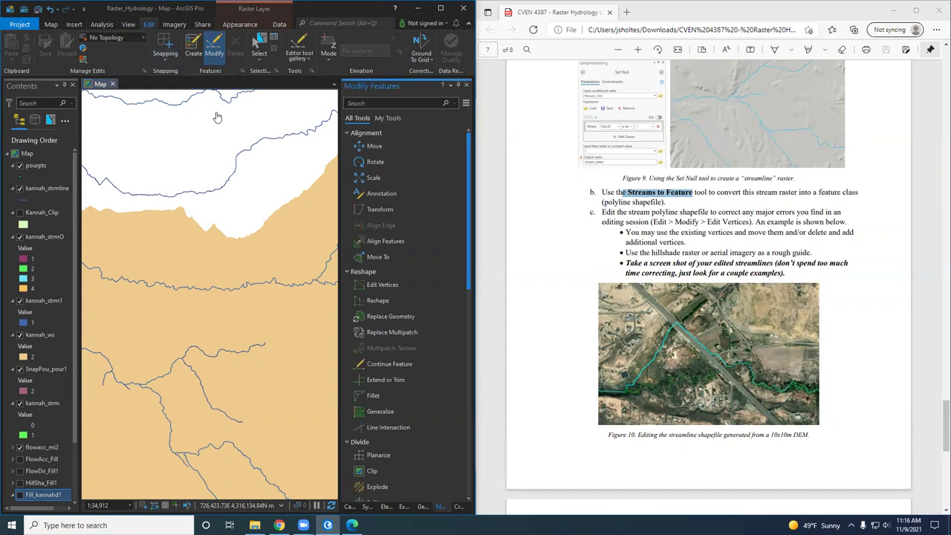
left_click(398, 287)
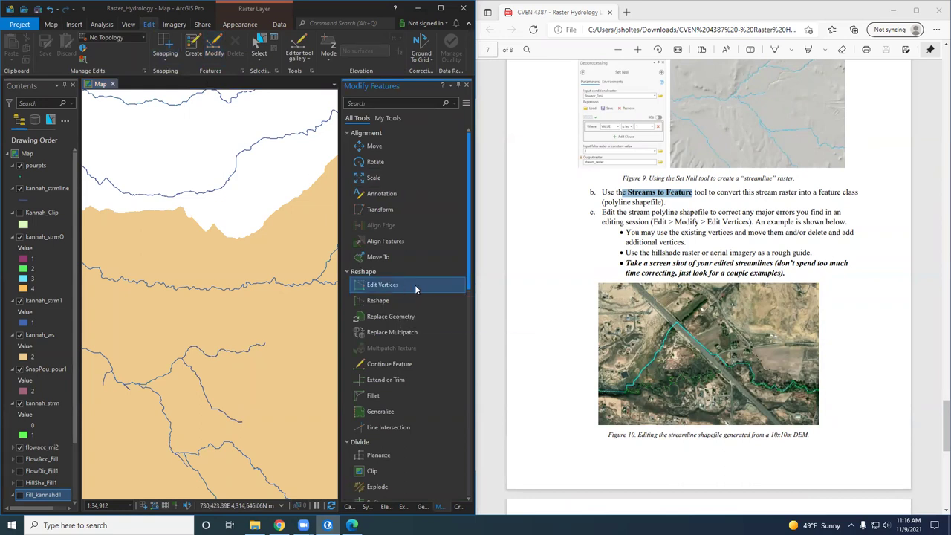
left_click(199, 290)
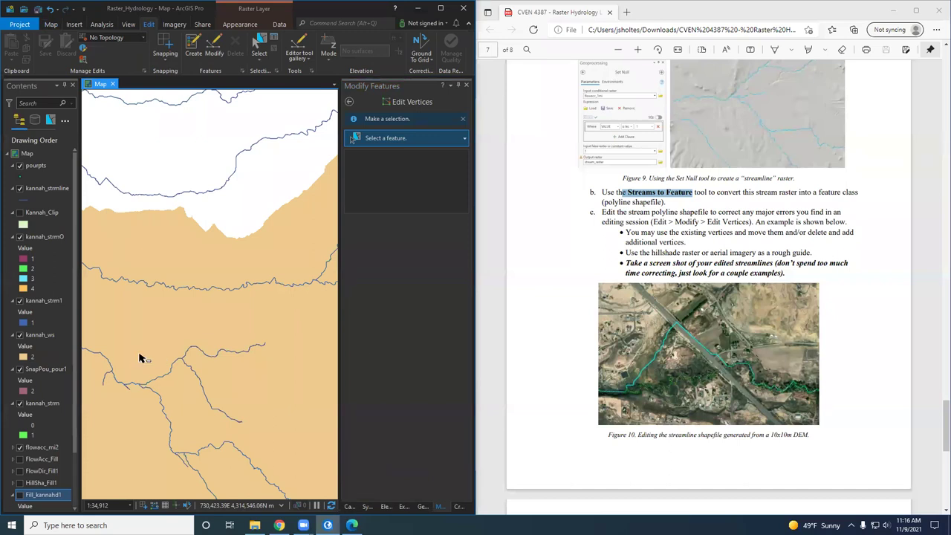
scroll(237, 361, "down", 4)
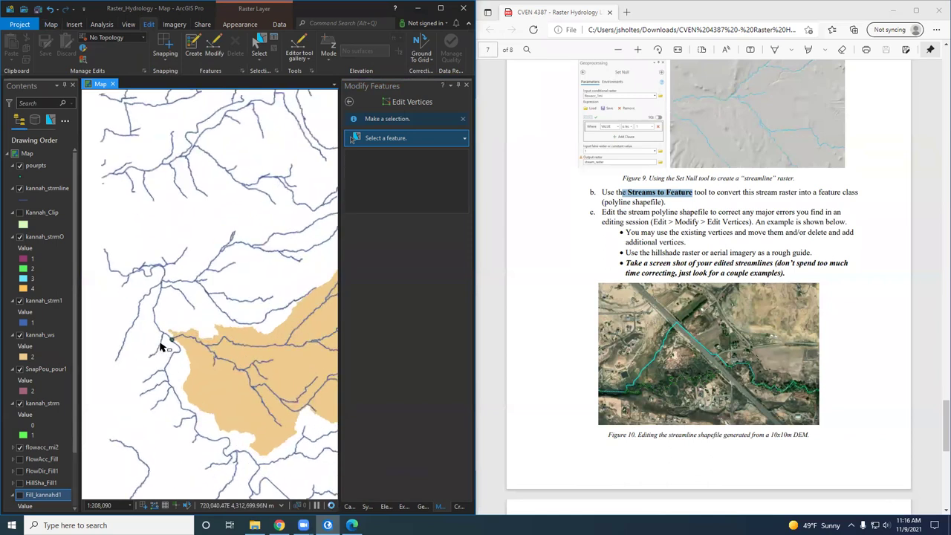
scroll(162, 347, "up", 3)
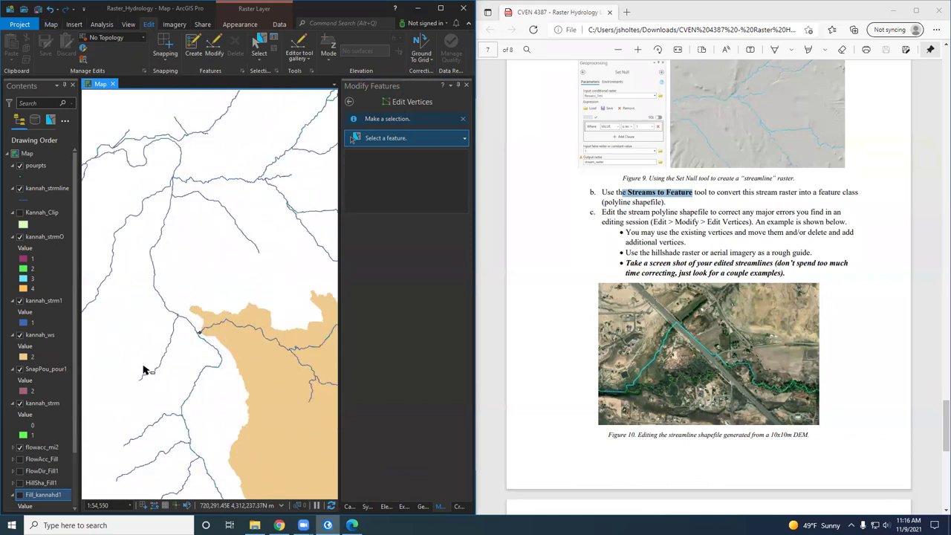
- Change the basemap to Imagery and hide the kannah_ws watershed layer
scroll(37, 482, "down", 3)
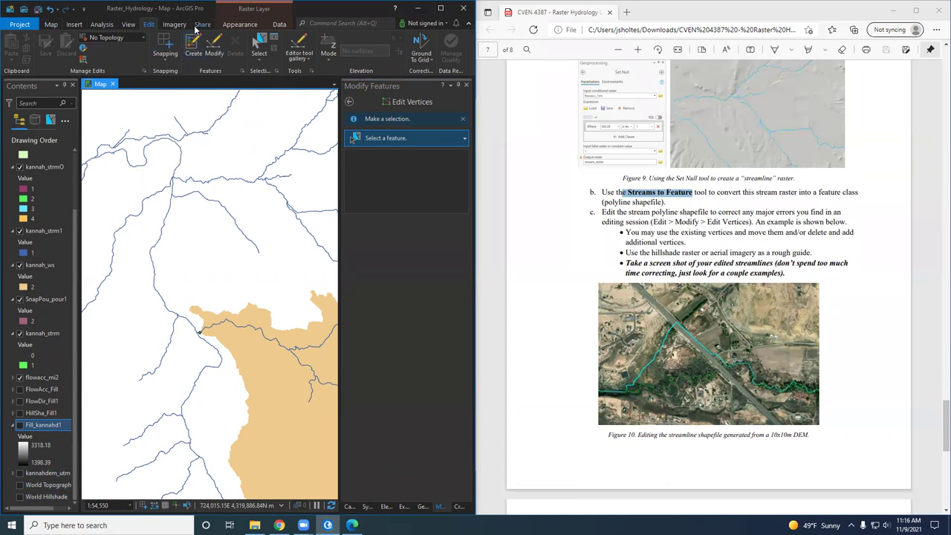
left_click(51, 24)
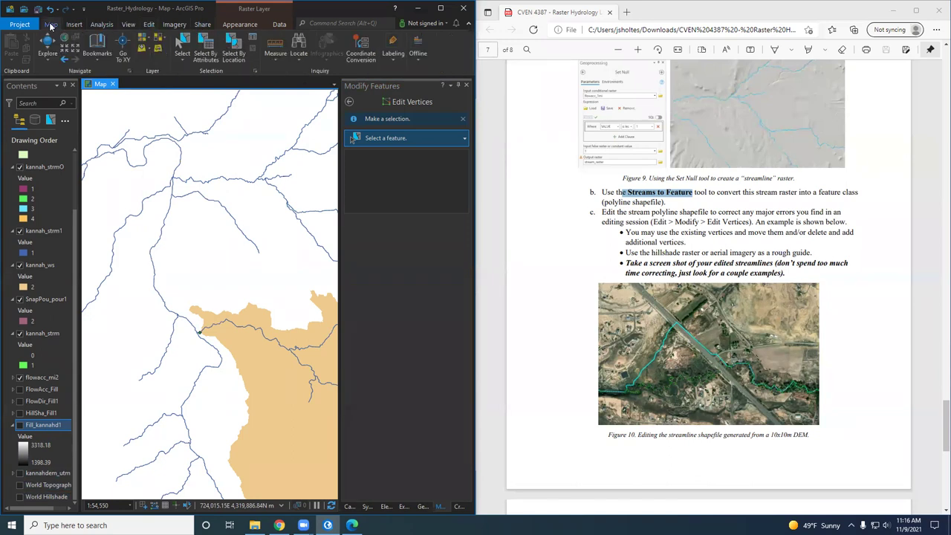
left_click(150, 37)
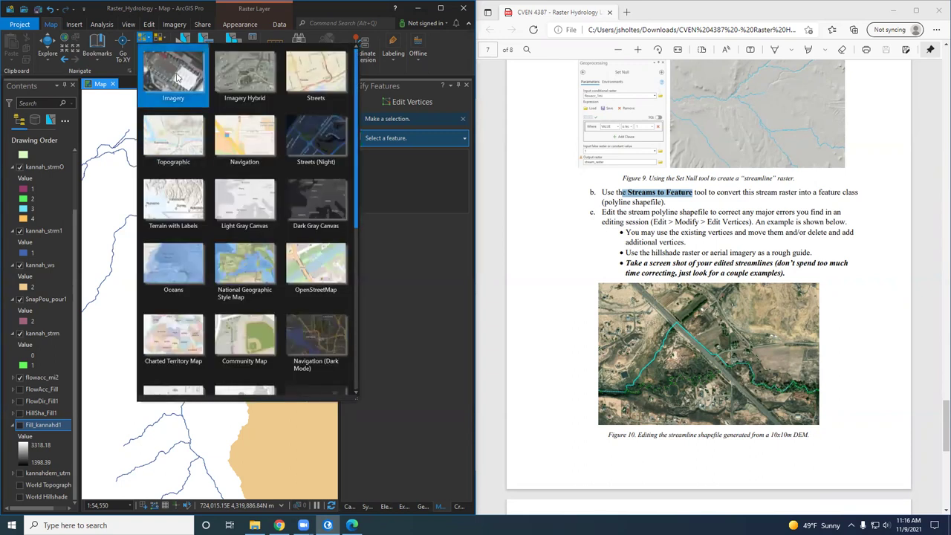
left_click(179, 77)
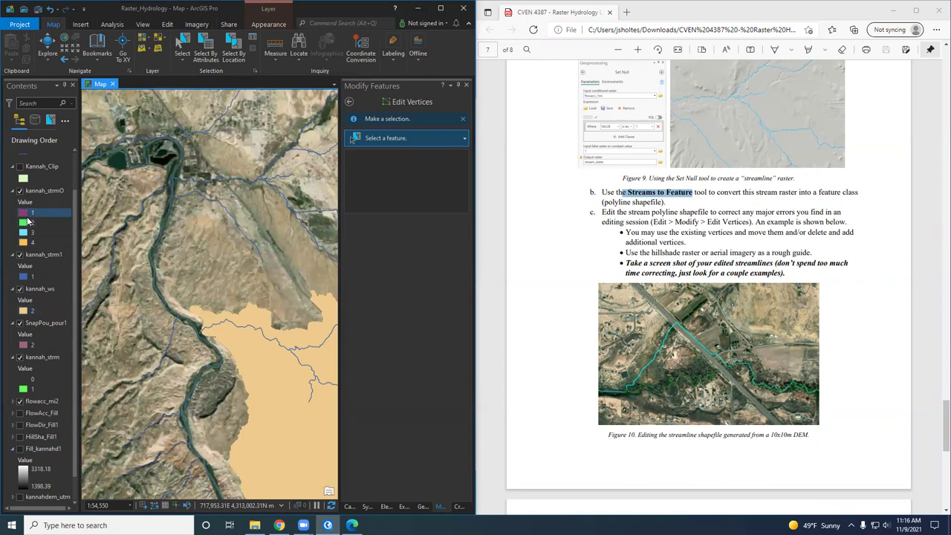
scroll(33, 343, "up", 3)
left_click(20, 335)
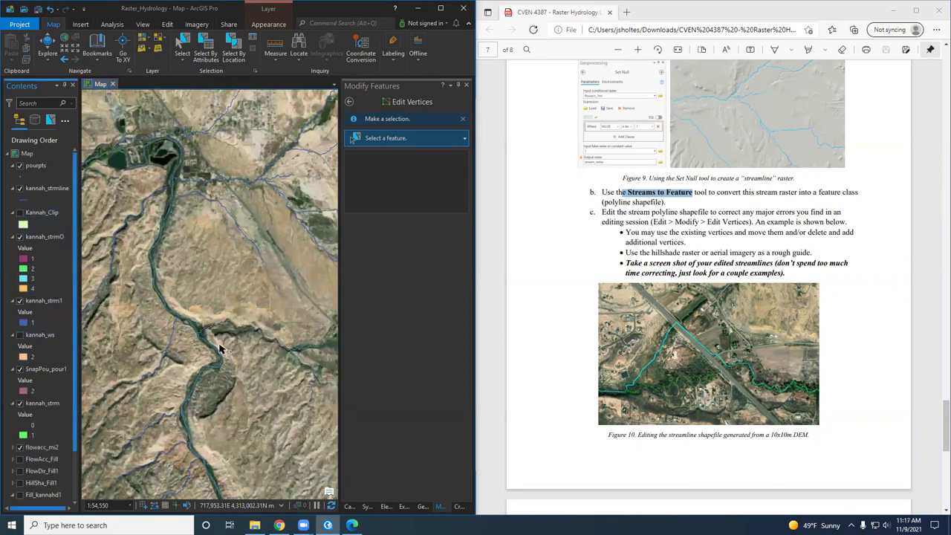
- Reopen the Edit Vertices tool and select the kannah_strmline segment that runs along the highway near the farm field
scroll(246, 336, "up", 5)
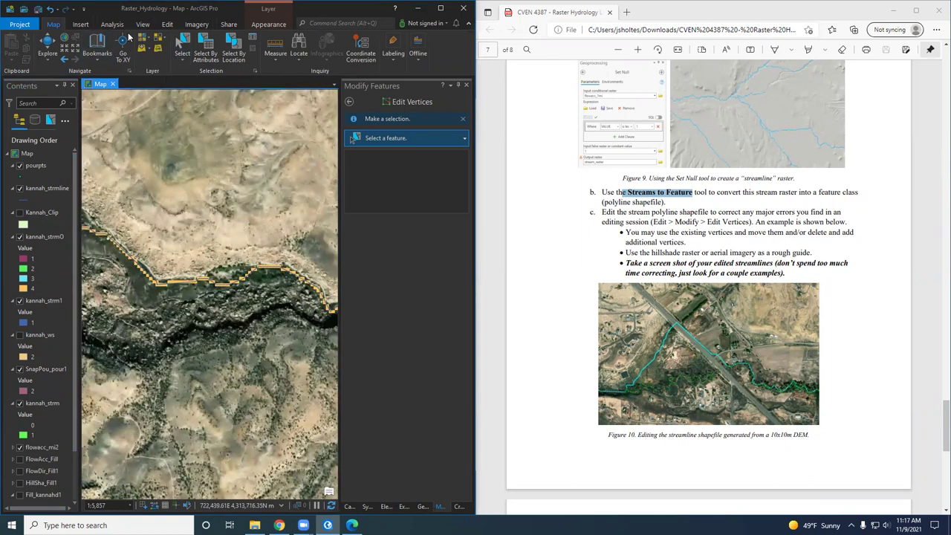
left_click(182, 46)
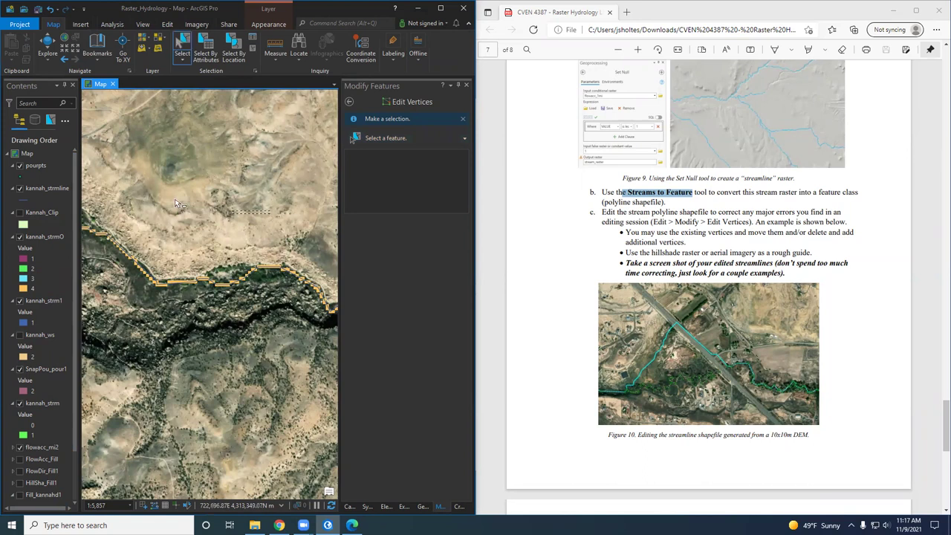
left_click(50, 46)
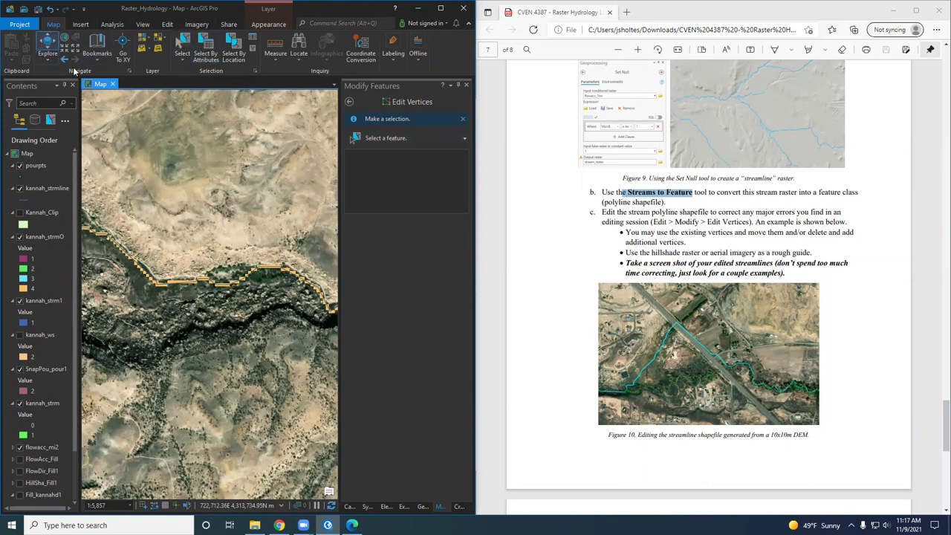
scroll(267, 238, "down", 5)
scroll(259, 320, "up", 4)
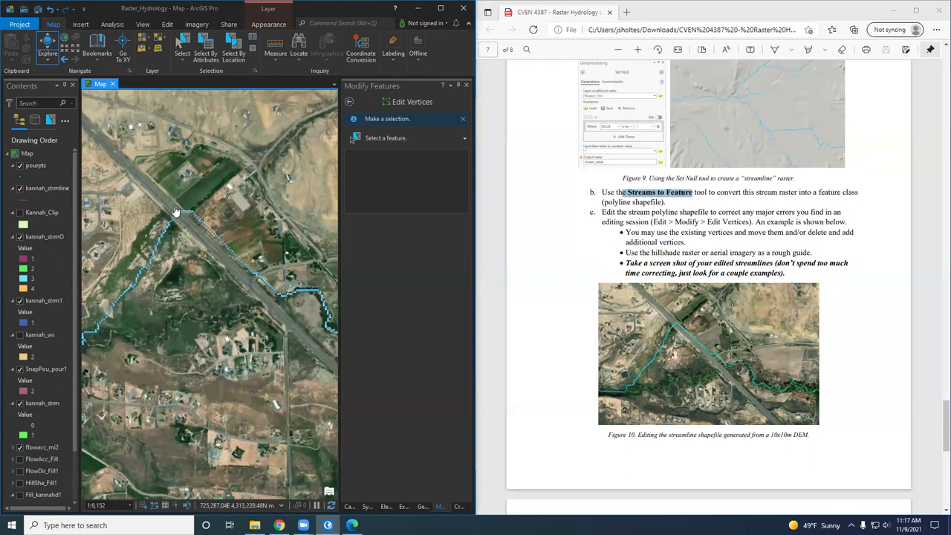
left_click_drag(158, 361, 193, 336)
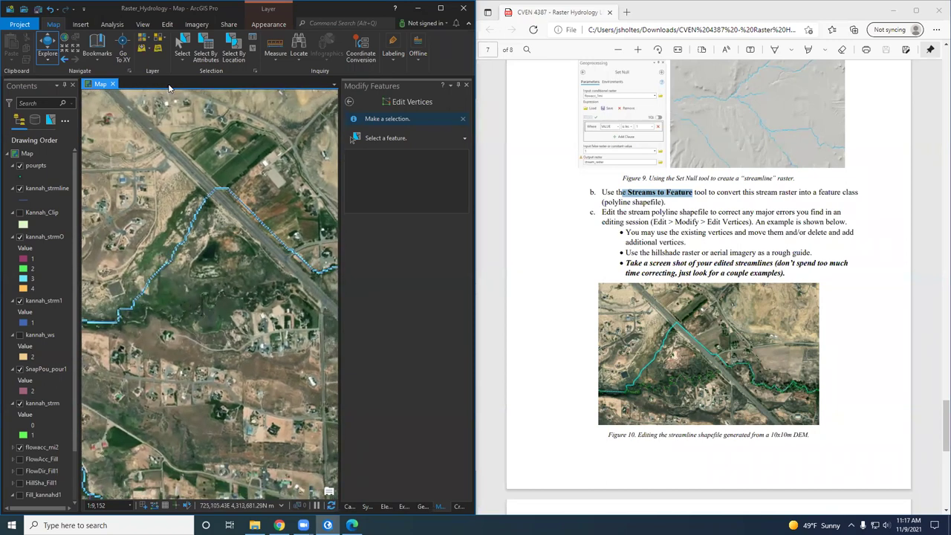
left_click(168, 24)
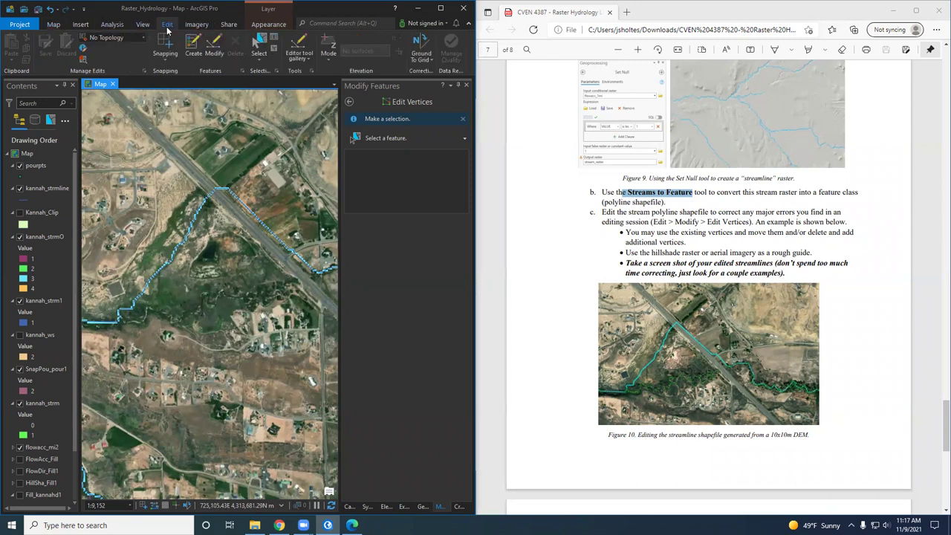
left_click(214, 46)
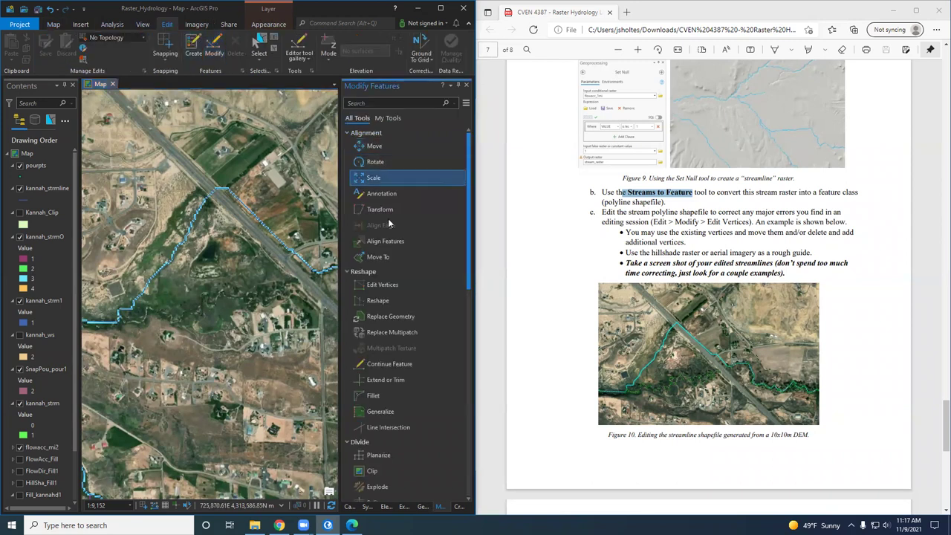
left_click(383, 286)
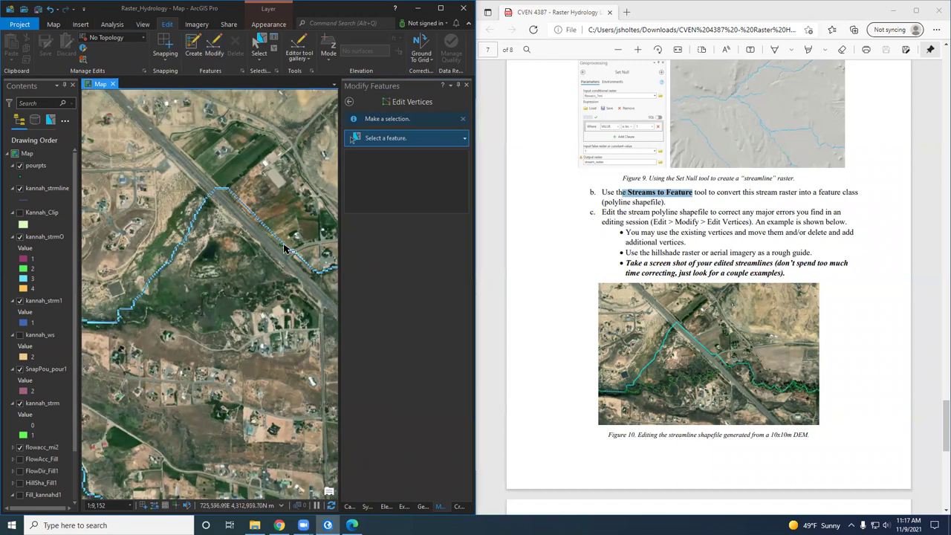
left_click(271, 237)
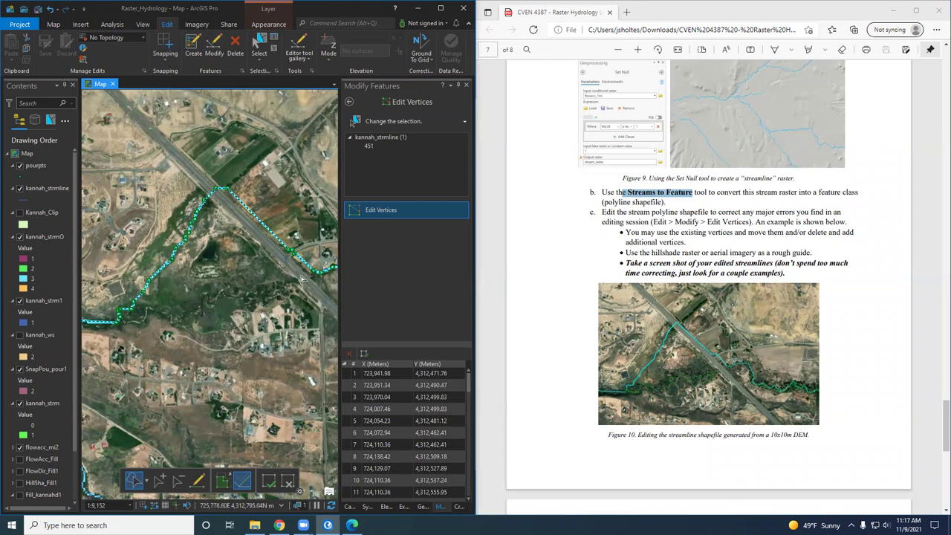
- Add and move vertices to pull the selected streamline across the highway onto the creek channel visible in the imagery
scroll(301, 280, "up", 3)
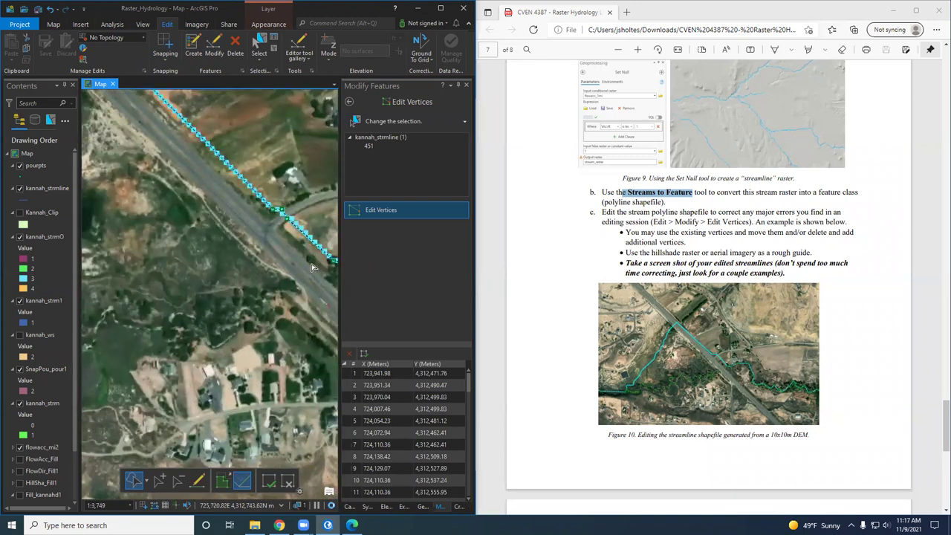
left_click_drag(294, 260, 292, 290)
left_click_drag(281, 211, 264, 292)
left_click(159, 481)
left_click_drag(273, 210, 266, 321)
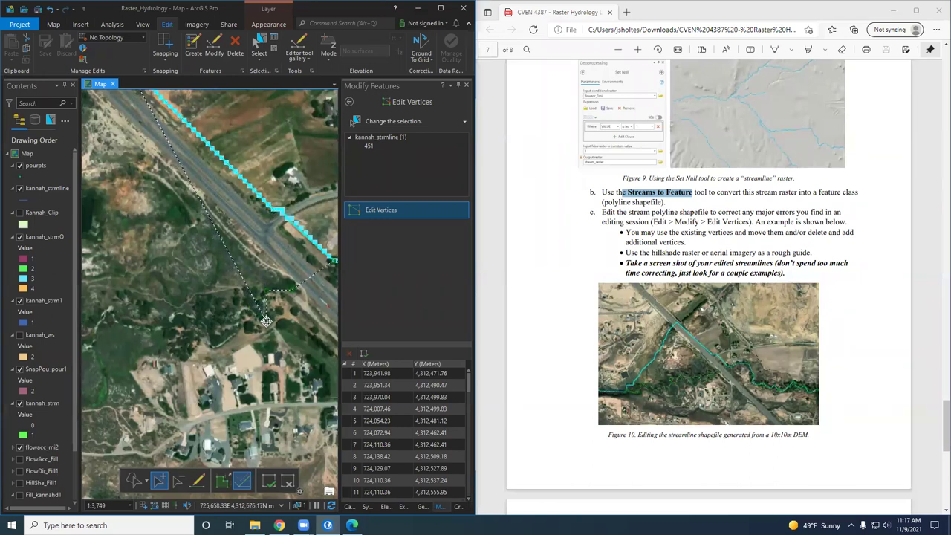
left_click(160, 481)
mouse_move(244, 284)
left_mouse_down()
mouse_move(232, 286)
mouse_move(225, 311)
left_mouse_up()
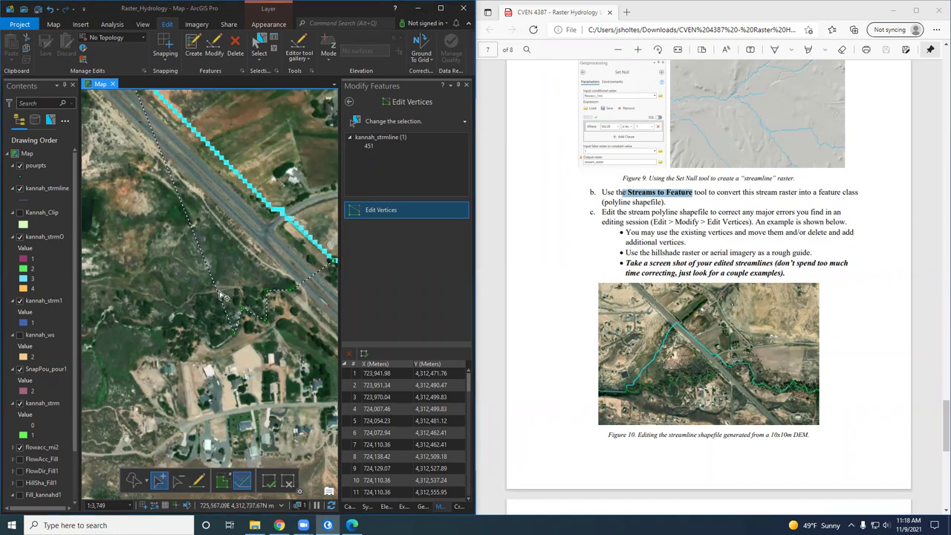
mouse_move(216, 303)
left_mouse_down()
mouse_move(211, 332)
mouse_move(182, 303)
mouse_move(169, 320)
left_mouse_up()
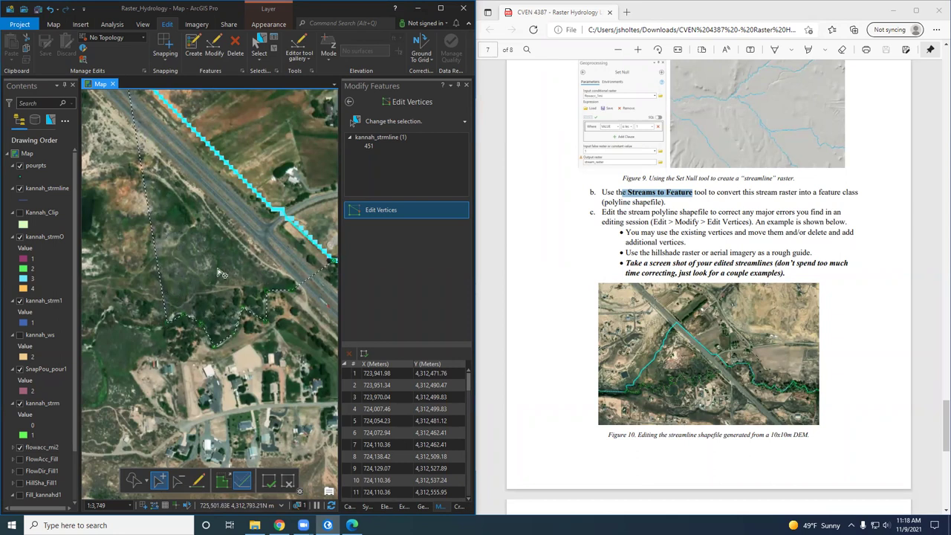
- Move the streamline vertices southwest of the highway down onto the creek channel, as far as the downstream bend of the old alignment
scroll(225, 333, "down", 3)
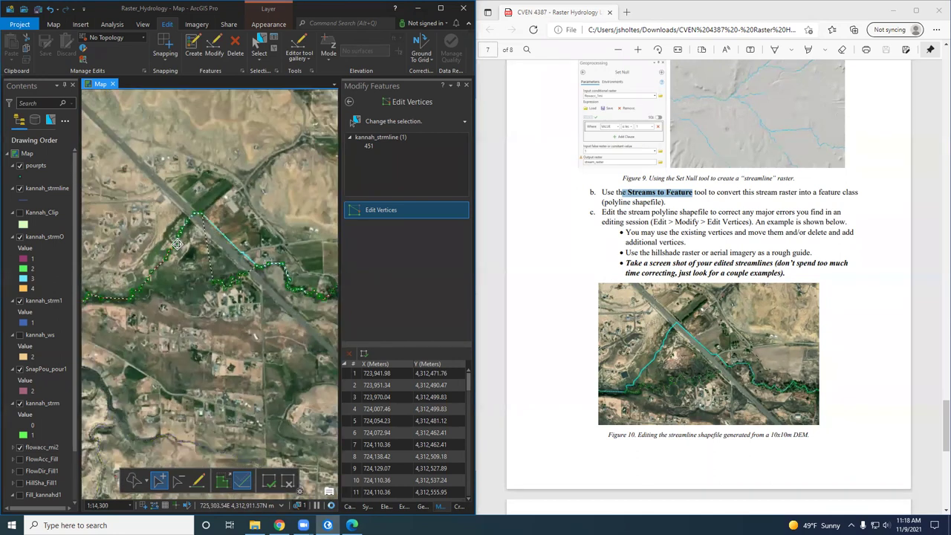
scroll(520, 377, "down", 5)
scroll(647, 330, "up", 4)
scroll(647, 331, "down", 1)
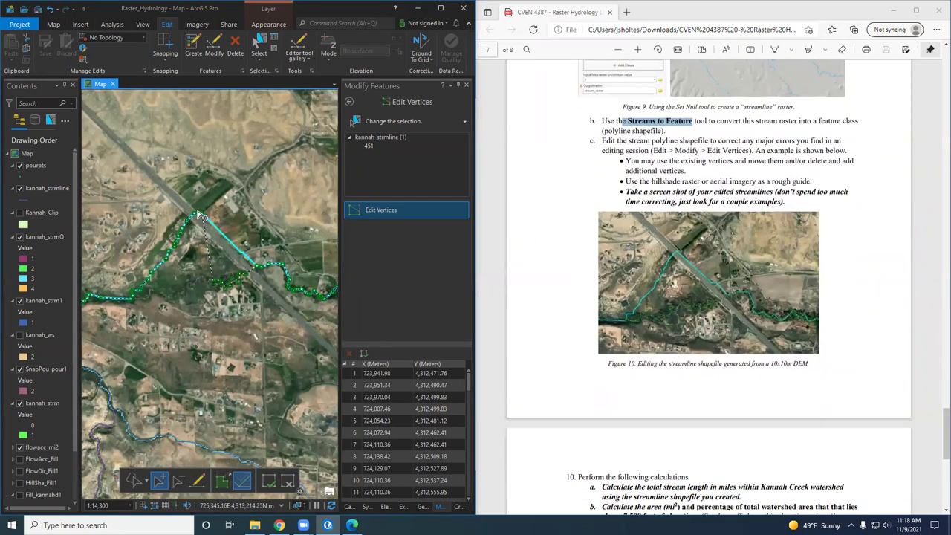
left_click_drag(194, 215, 193, 282)
left_click_drag(189, 225, 189, 263)
left_click_drag(183, 229, 170, 298)
left_click_drag(180, 237, 162, 292)
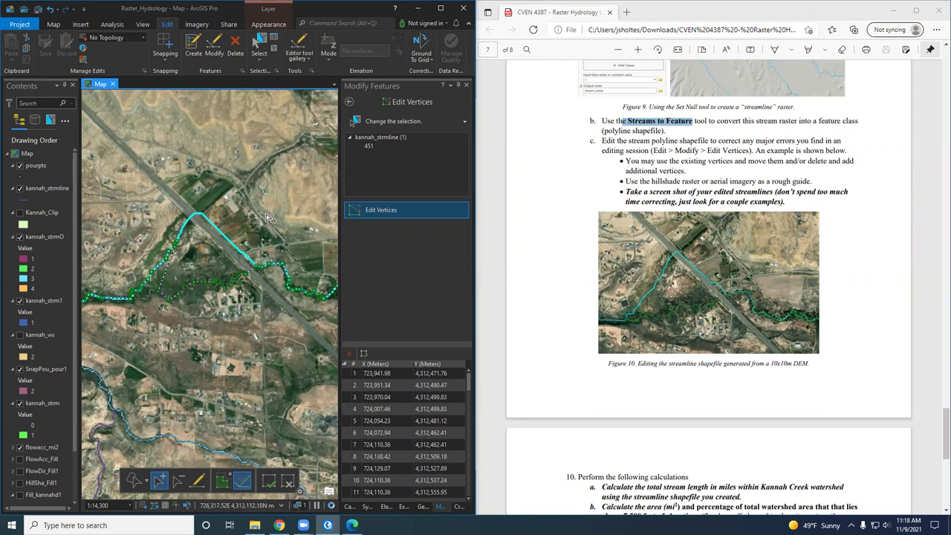
left_click_drag(176, 244, 194, 332)
scroll(160, 293, "up", 4)
mouse_move(125, 341)
left_mouse_down()
mouse_move(151, 307)
mouse_move(102, 344)
left_mouse_up()
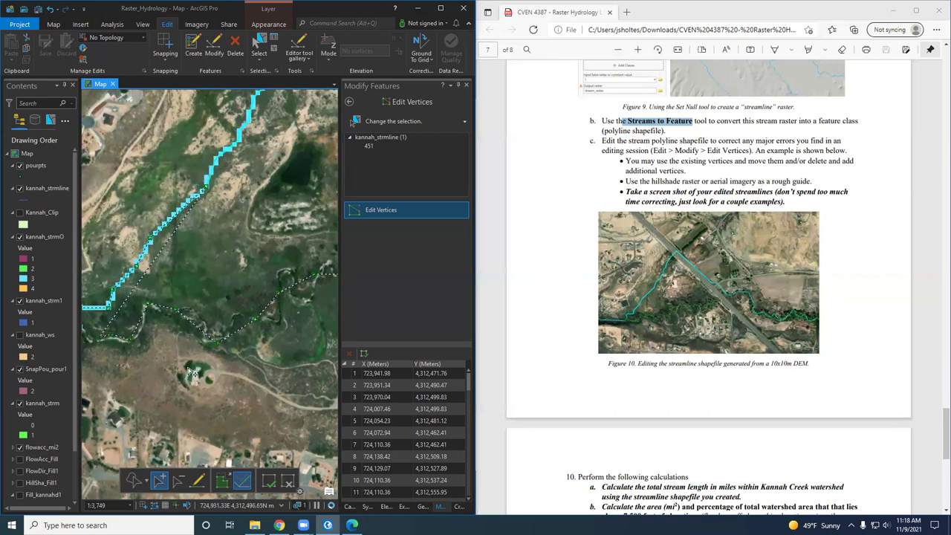
- Delete the leftover streamline vertices along the old diagonal alignment north of the creek
key("Left")
key("Up")
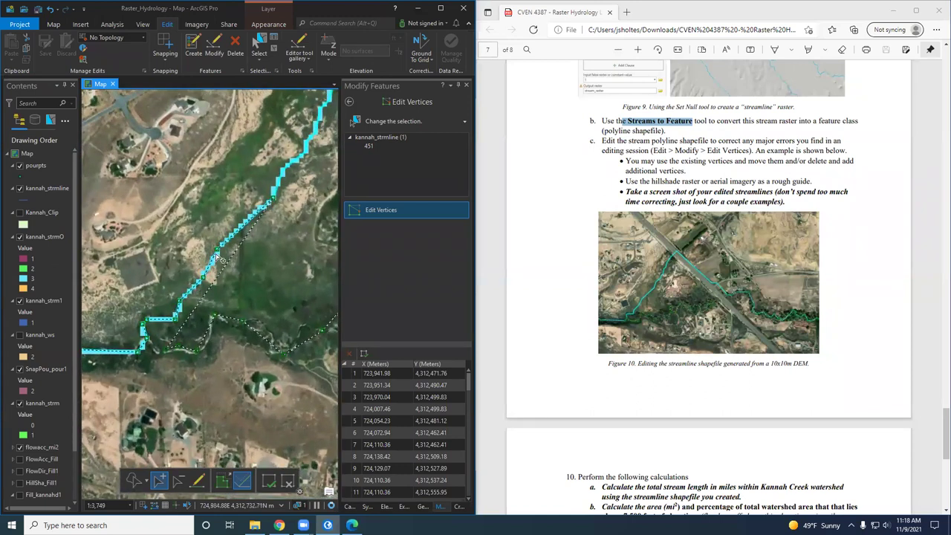
left_click(178, 483)
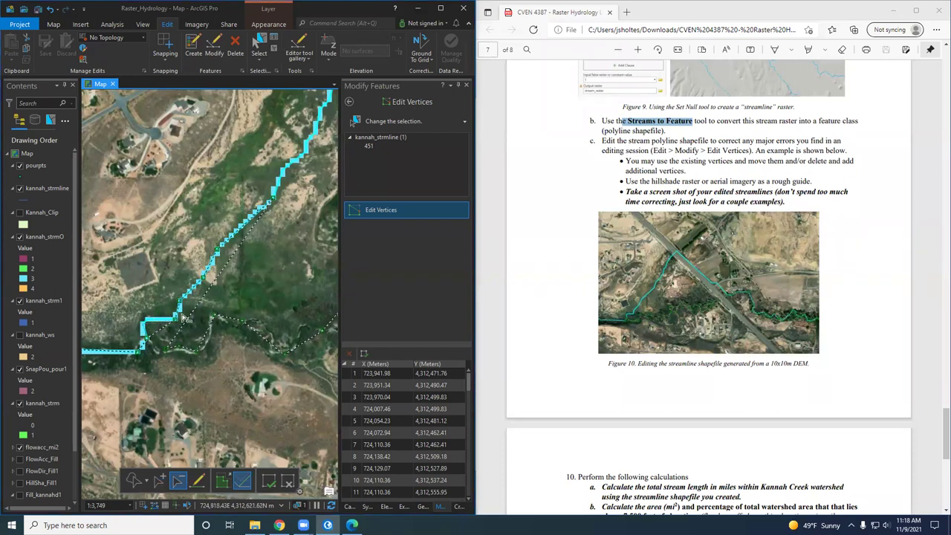
left_click_drag(177, 325, 223, 253)
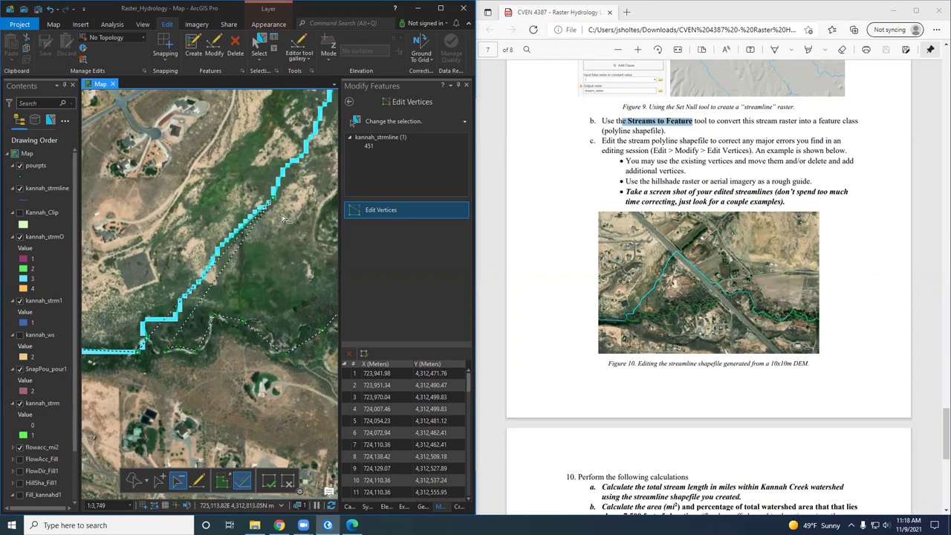
left_click_drag(275, 202, 187, 306)
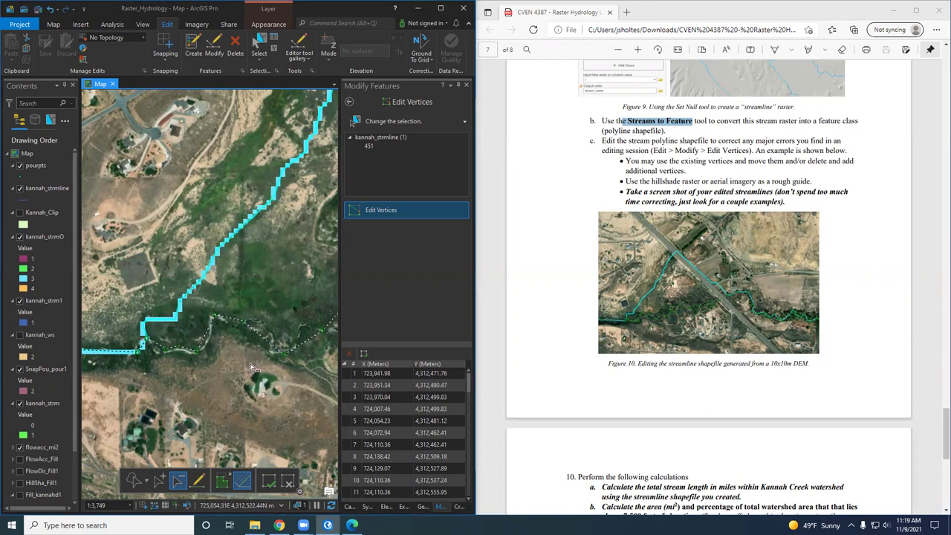
- Finish the kannah_strmline vertex modification and save all edits
key("F2")
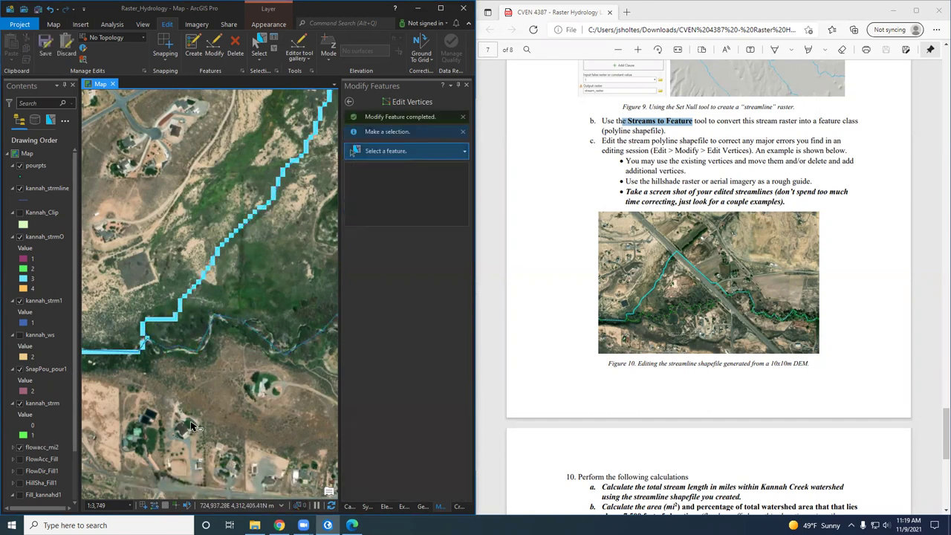
key("ctrl+s")
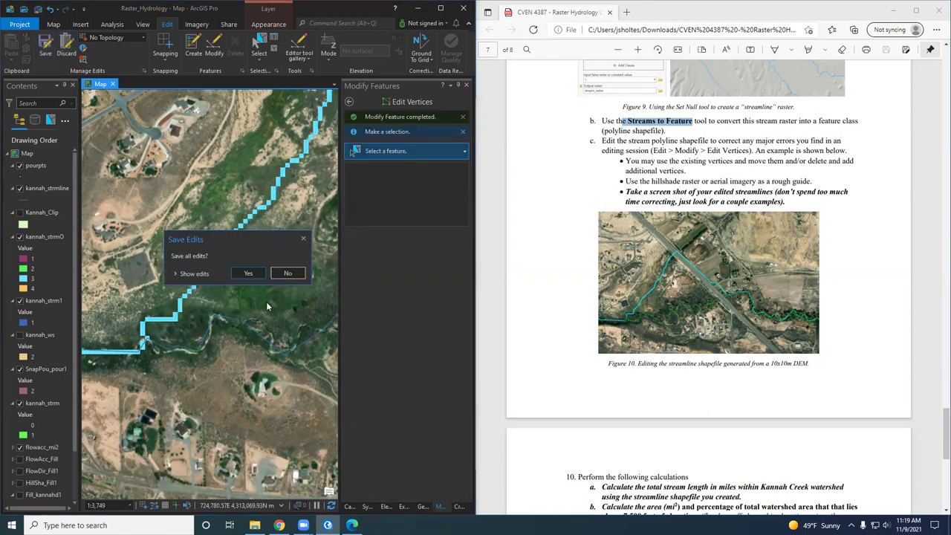
left_click(251, 273)
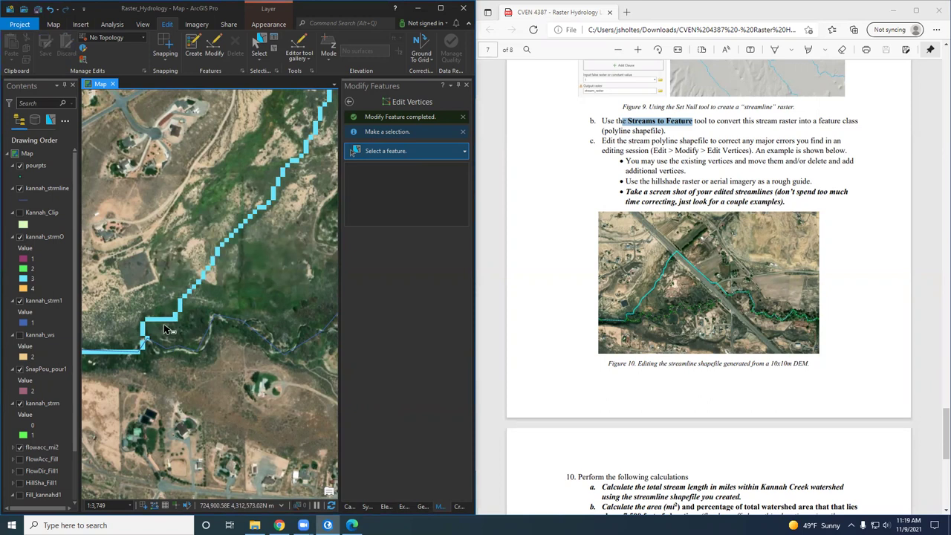
- Change the kannah_strmline line symbol to the blue Limited Access style and check the edited reach on the map
scroll(168, 330, "down", 5)
left_click(27, 200)
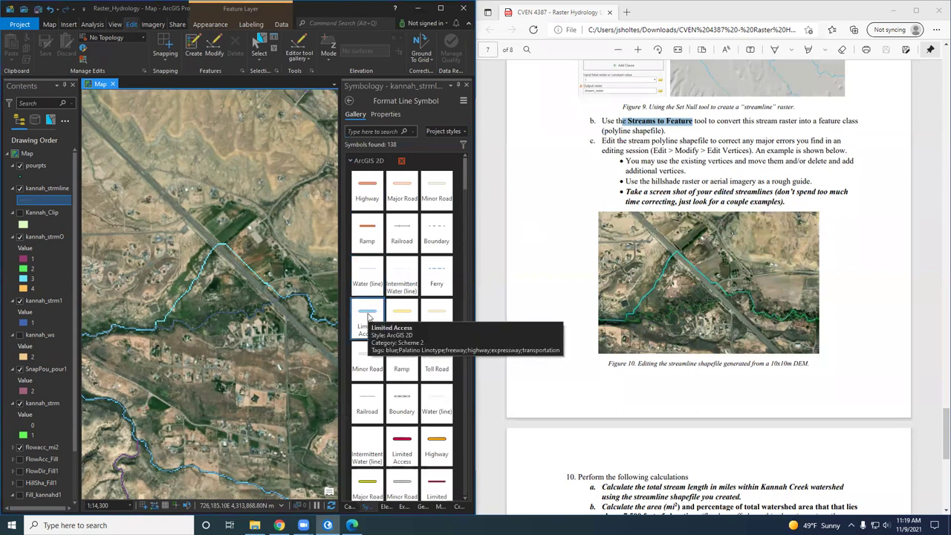
left_click(368, 318)
scroll(219, 344, "up", 3)
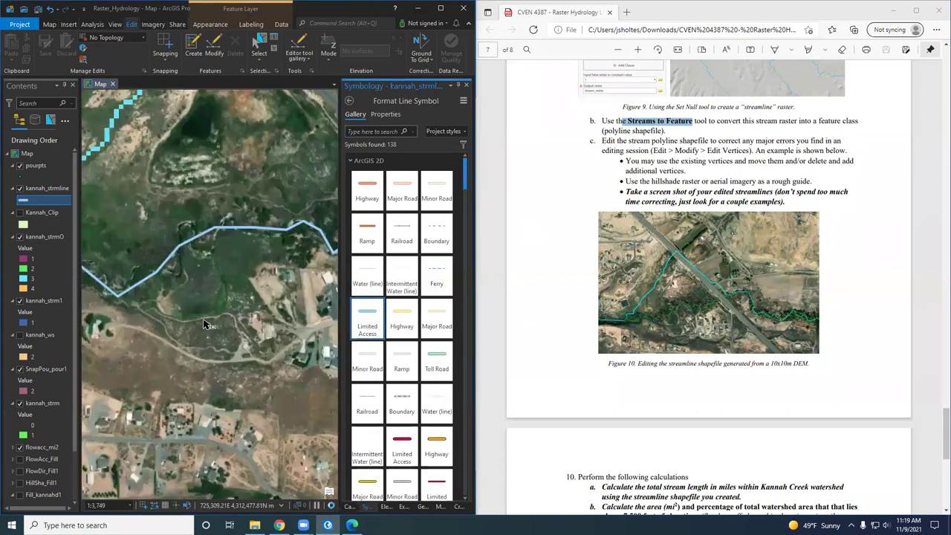
scroll(253, 348, "down", 2)
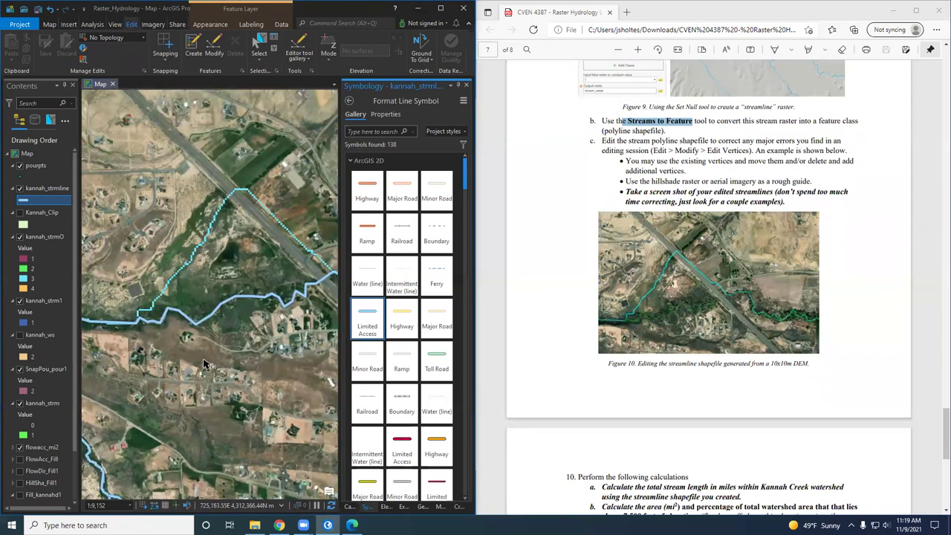
- Read assignment item 10, highlighting the stream length calculation and the calculation of watershed area above 7,500 feet
scroll(659, 349, "down", 3)
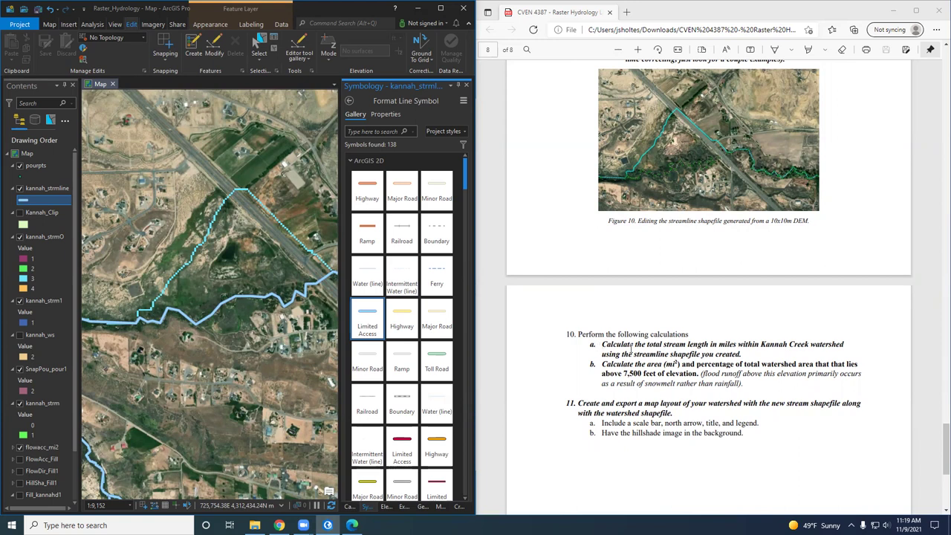
left_click_drag(599, 346, 744, 356)
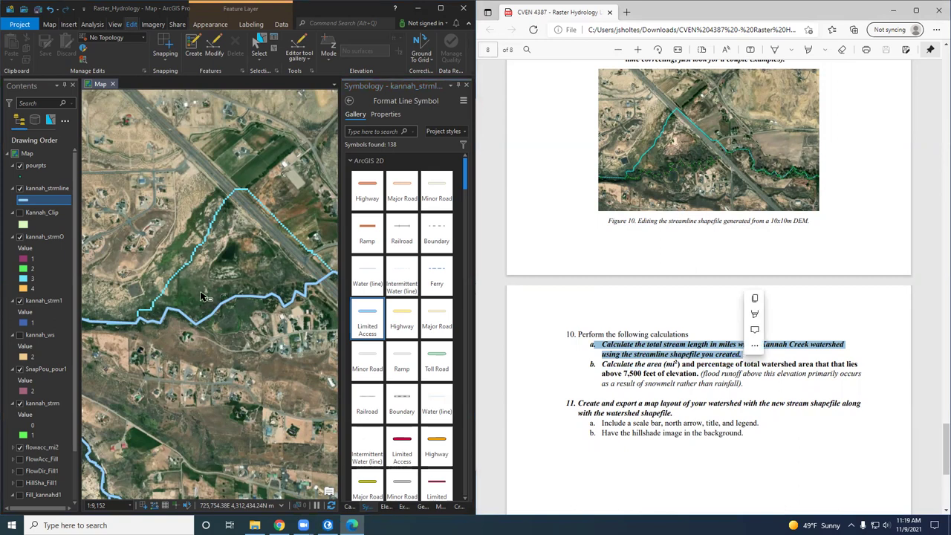
left_click(226, 340)
left_click_drag(605, 365, 863, 375)
left_click(652, 376)
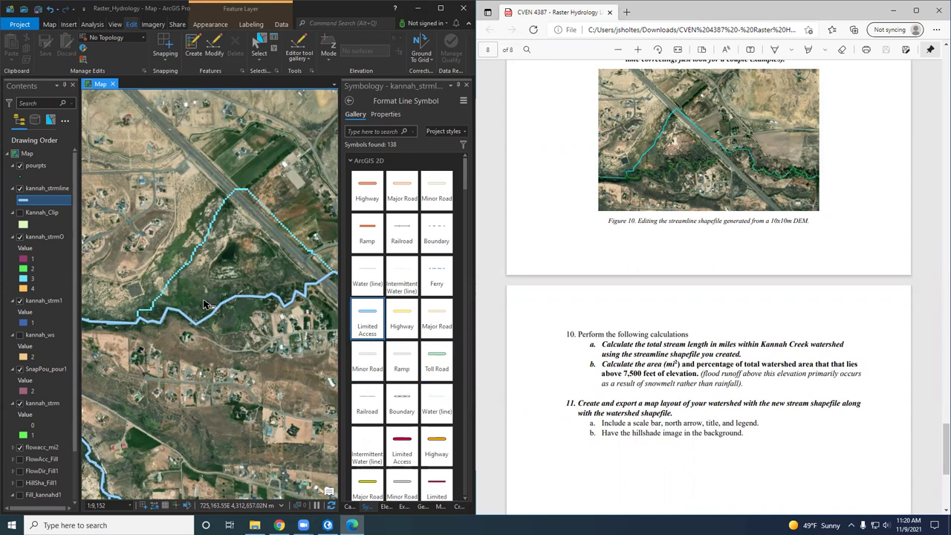
- Open the kannah_strmline attribute table to review its Shape_Length field, and close the table
scroll(180, 288, "down", 2)
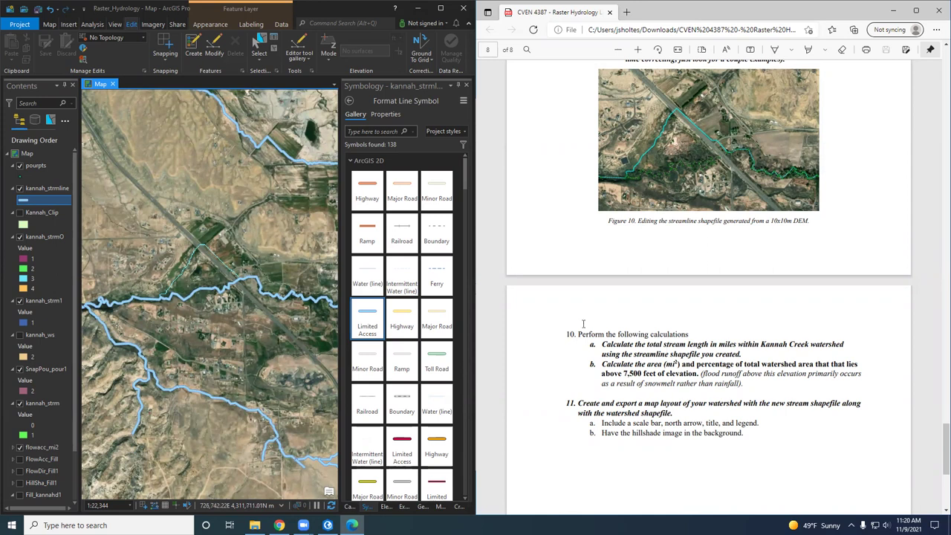
right_click(42, 189)
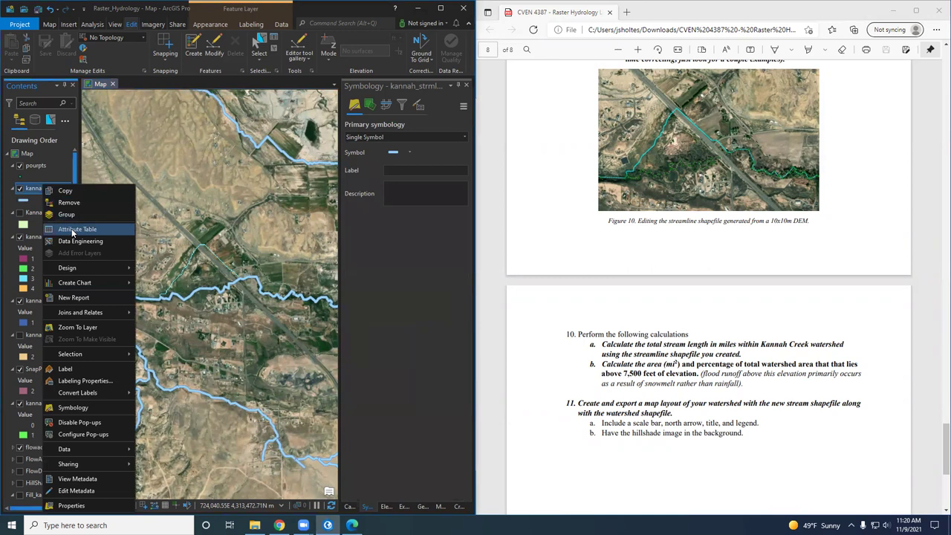
left_click(74, 230)
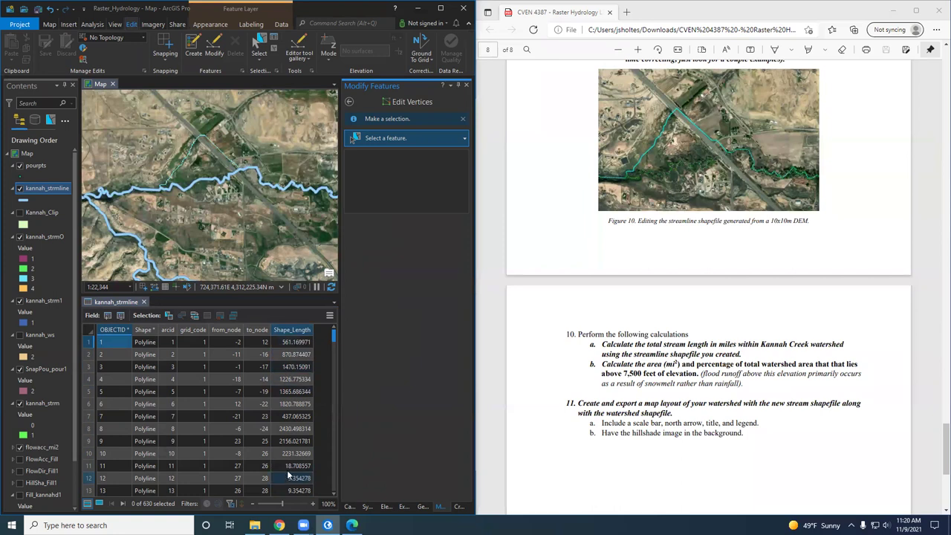
left_click(299, 168)
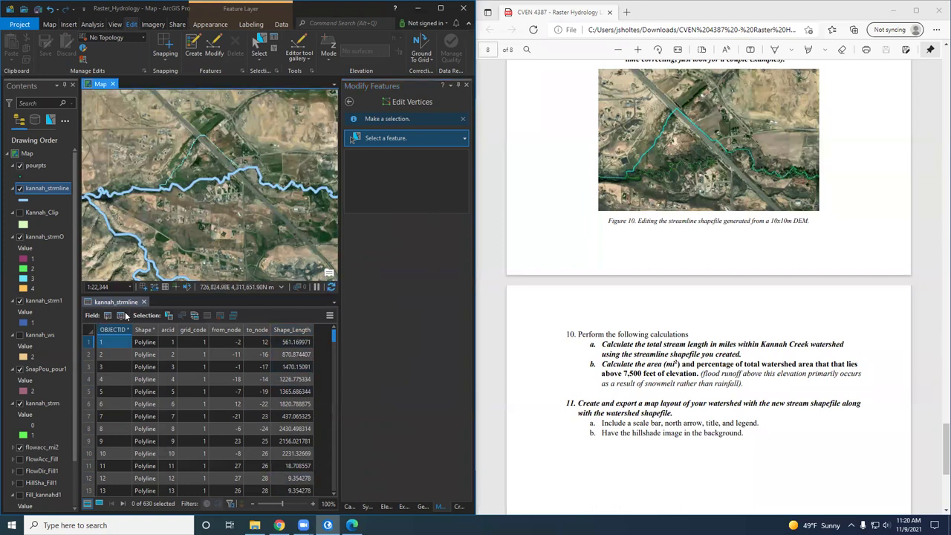
left_click(146, 302)
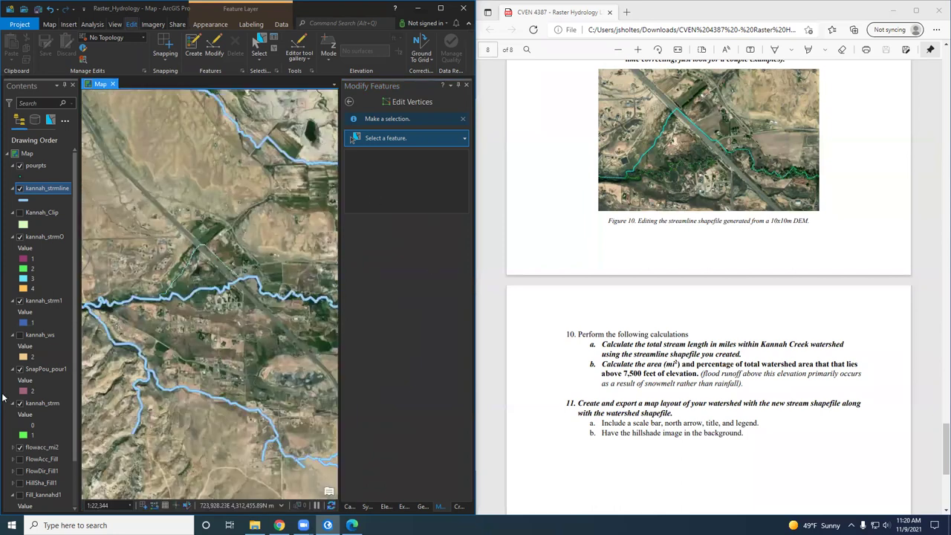
- Locate the Fill_kannahd1 elevation layer and highlight the instruction on watershed area above 7,500 feet of elevation
scroll(12, 452, "down", 2)
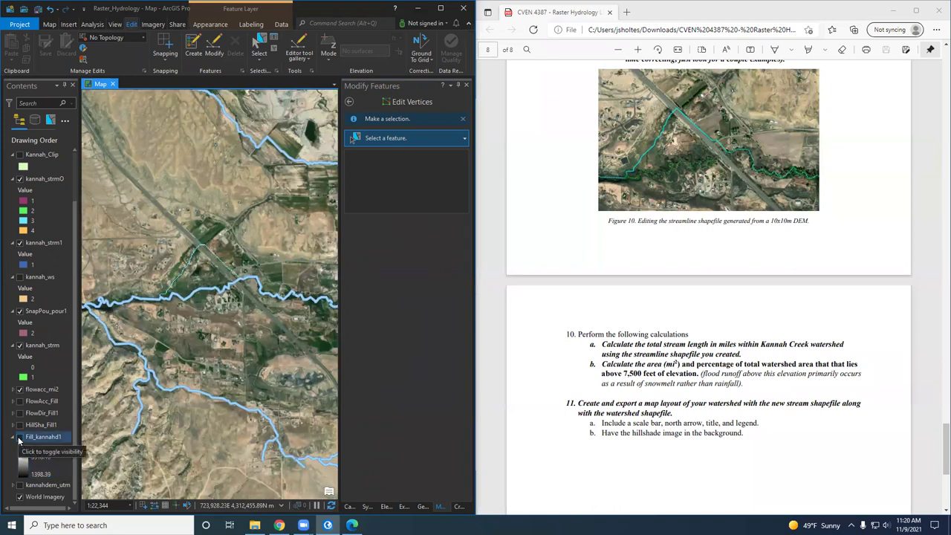
left_click_drag(603, 364, 698, 373)
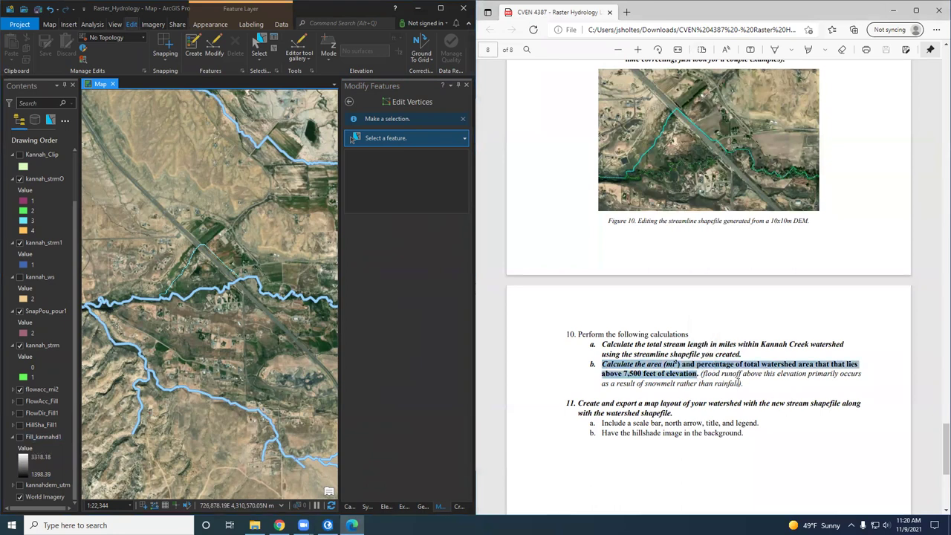
left_click(630, 365)
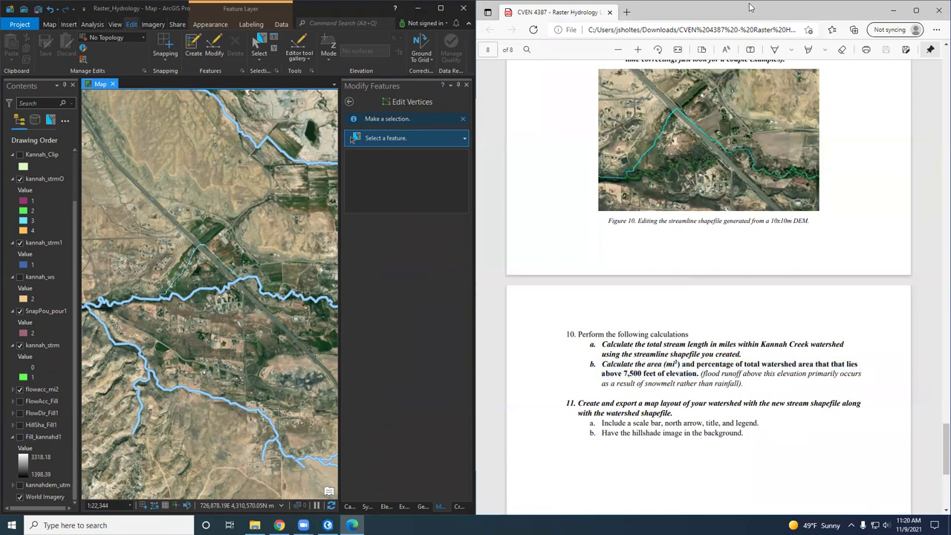